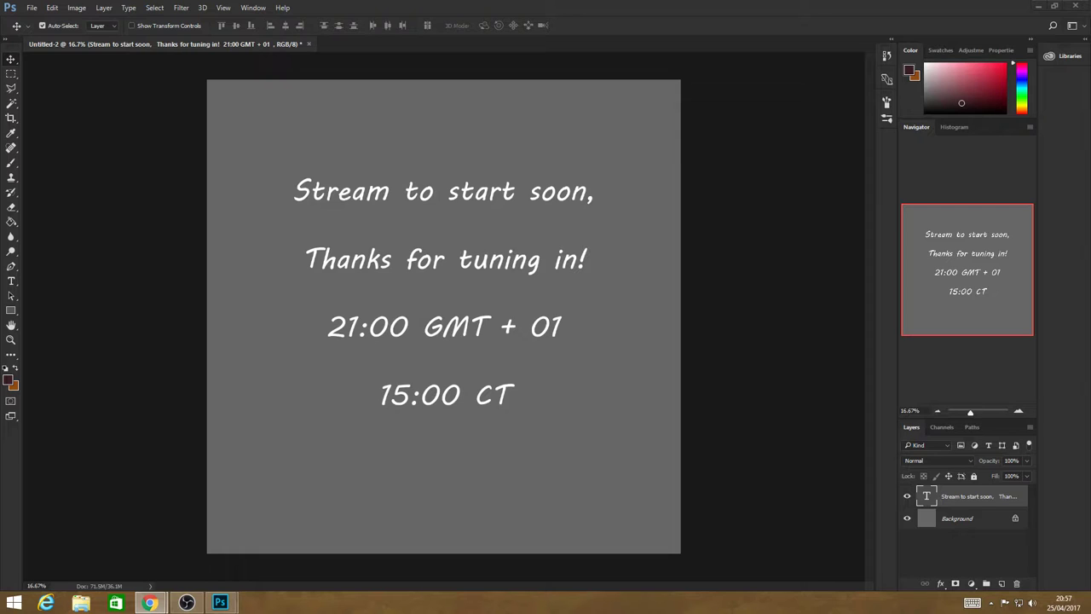
key(super+d)
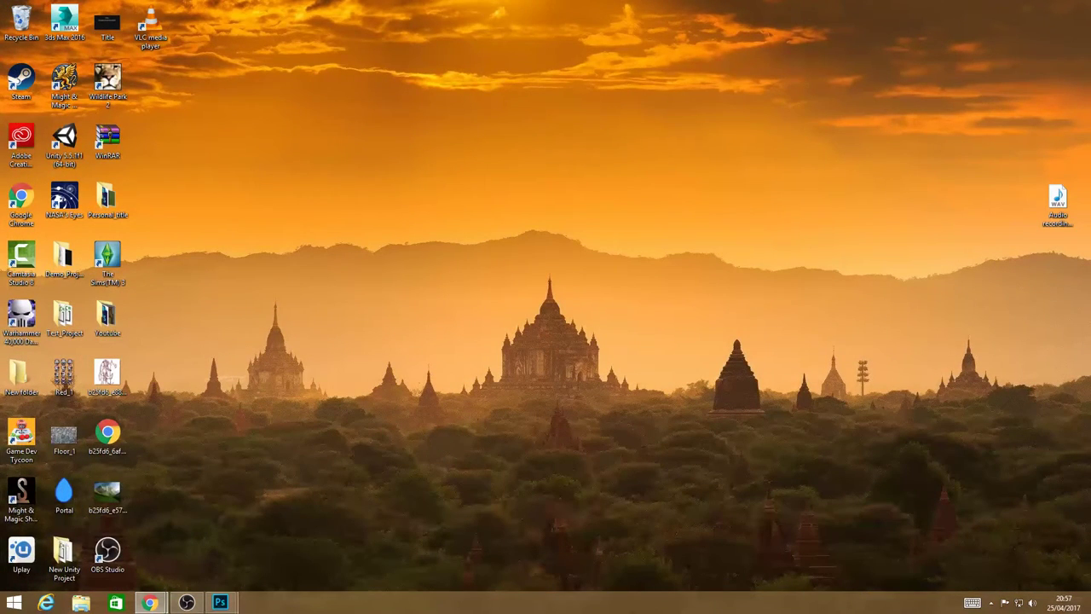
key(super+d)
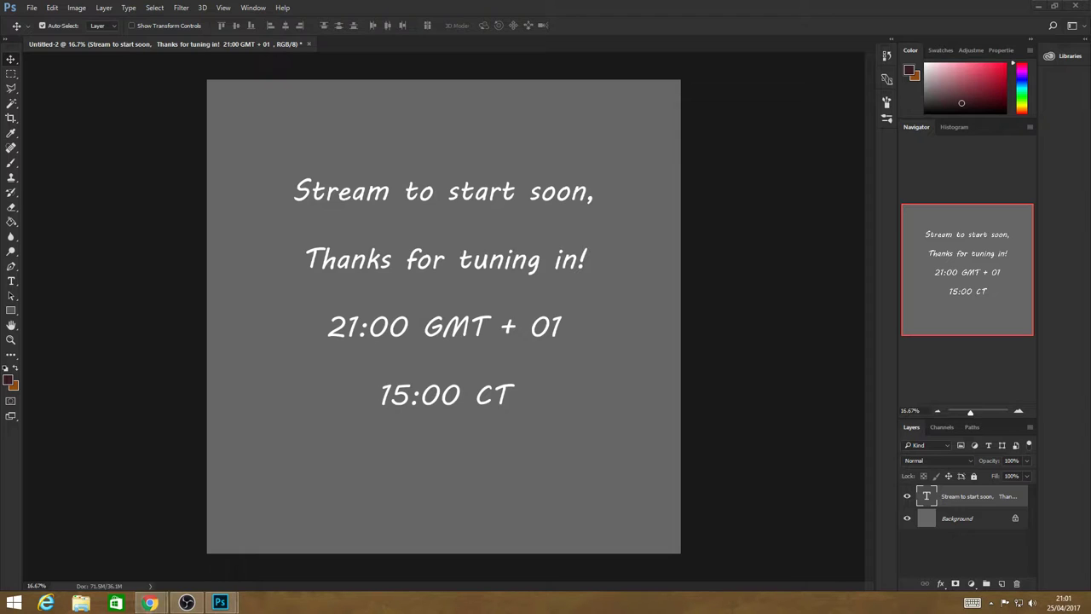
key(super+d)
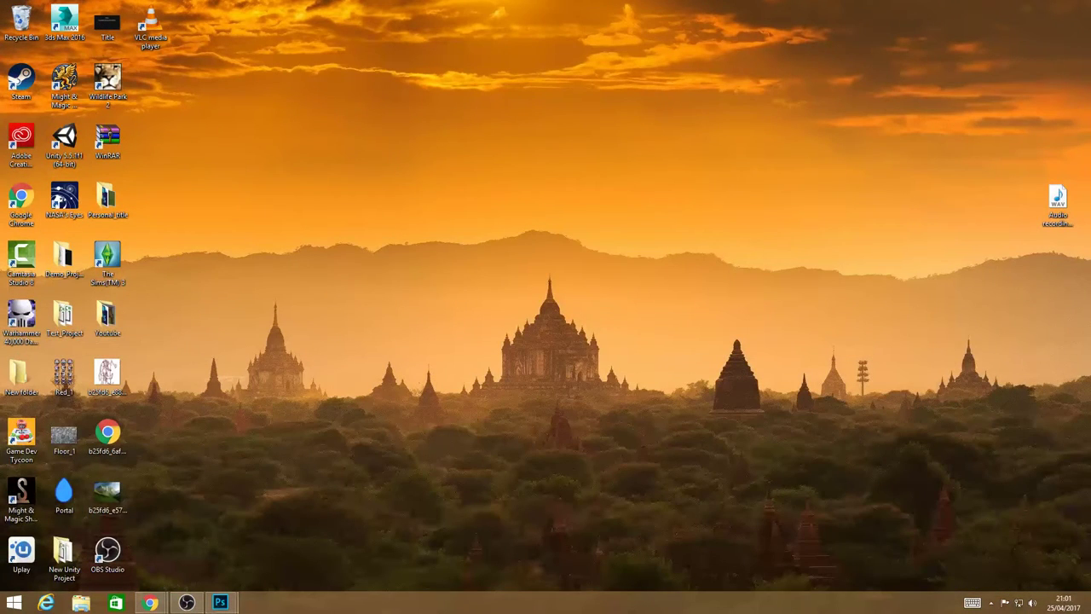
key(super+d)
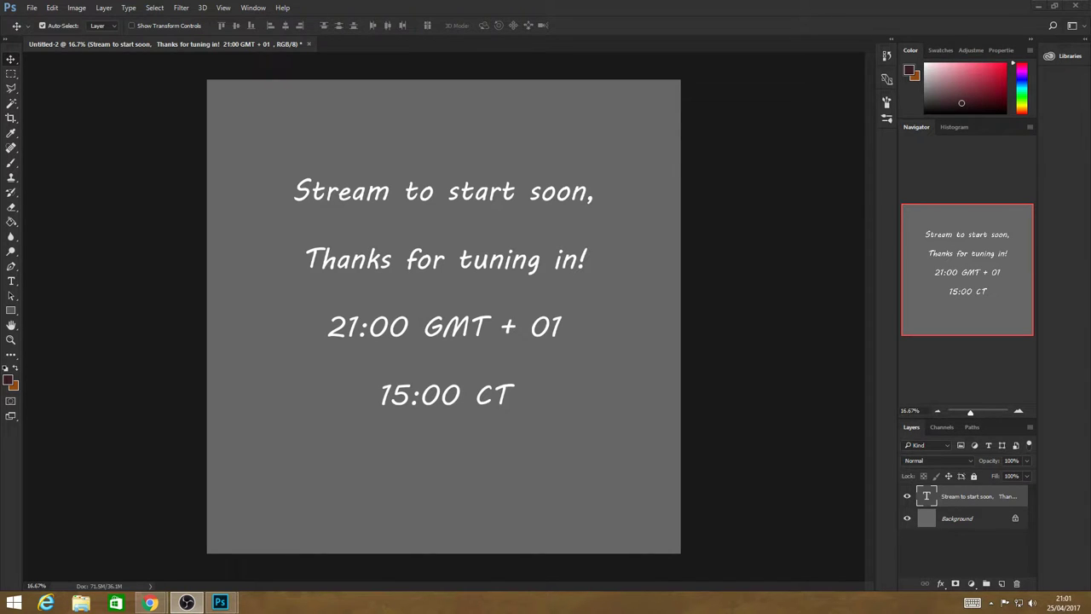
key(super+d)
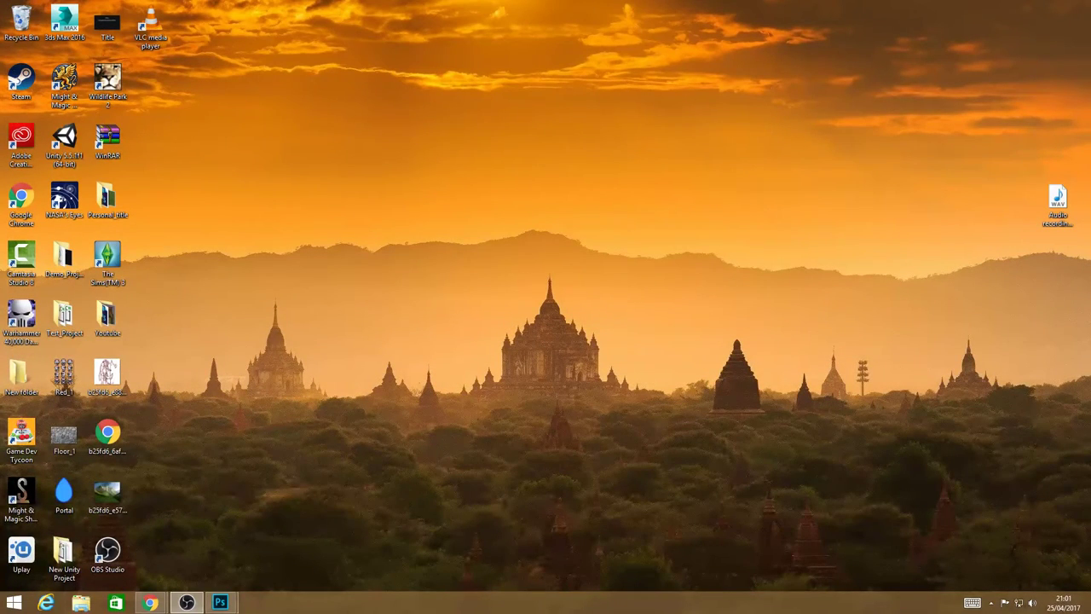
key(super+d)
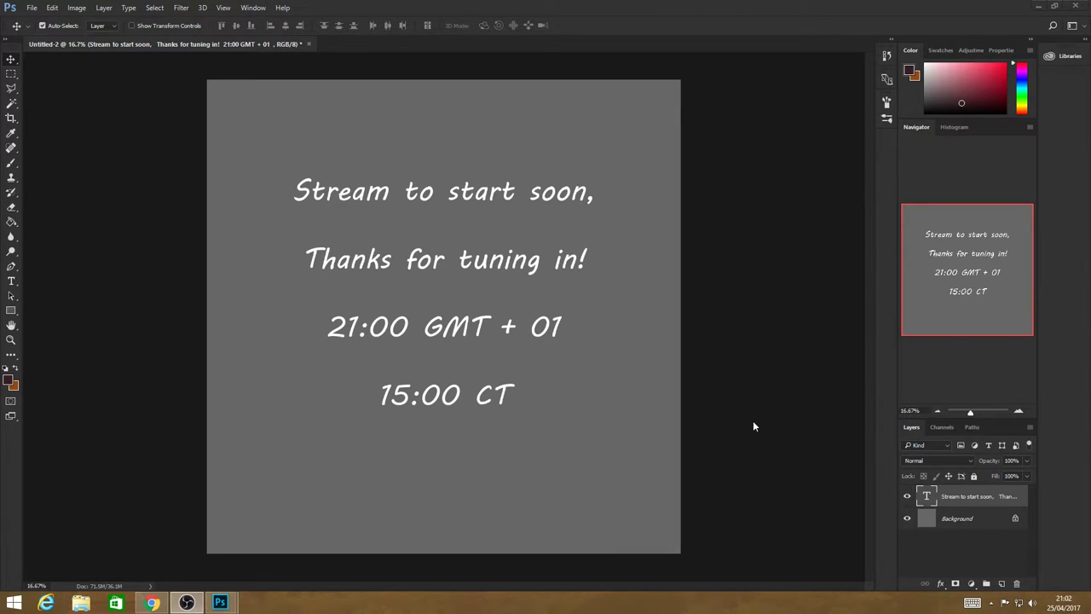
mouse_move(1089, 612)
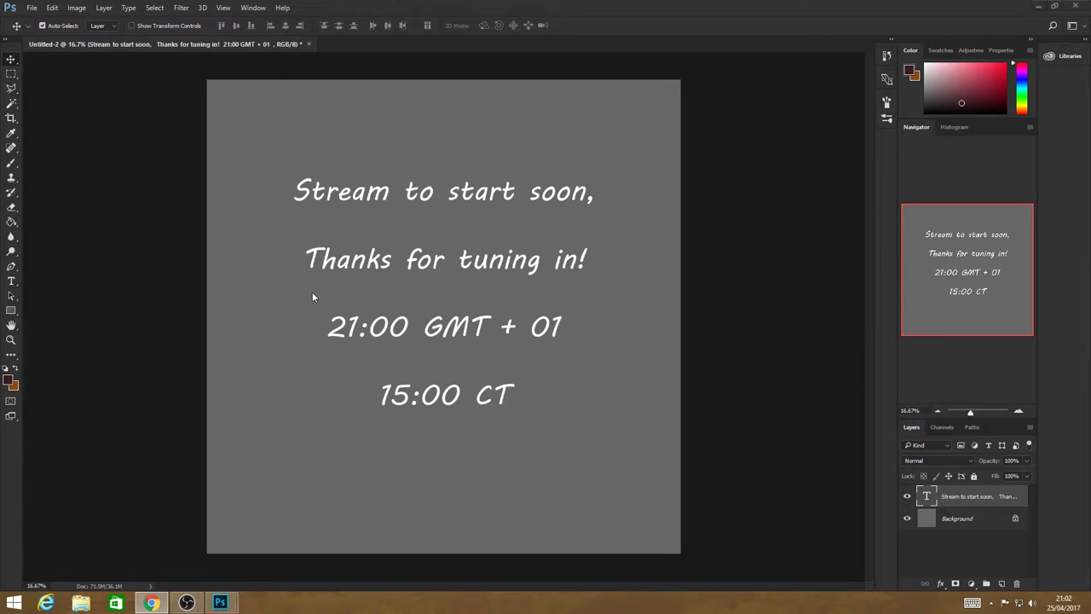
Remove the stream announcement text layer and add a new empty layer above the grey background, leaving the new layer selected.
click(906, 496)
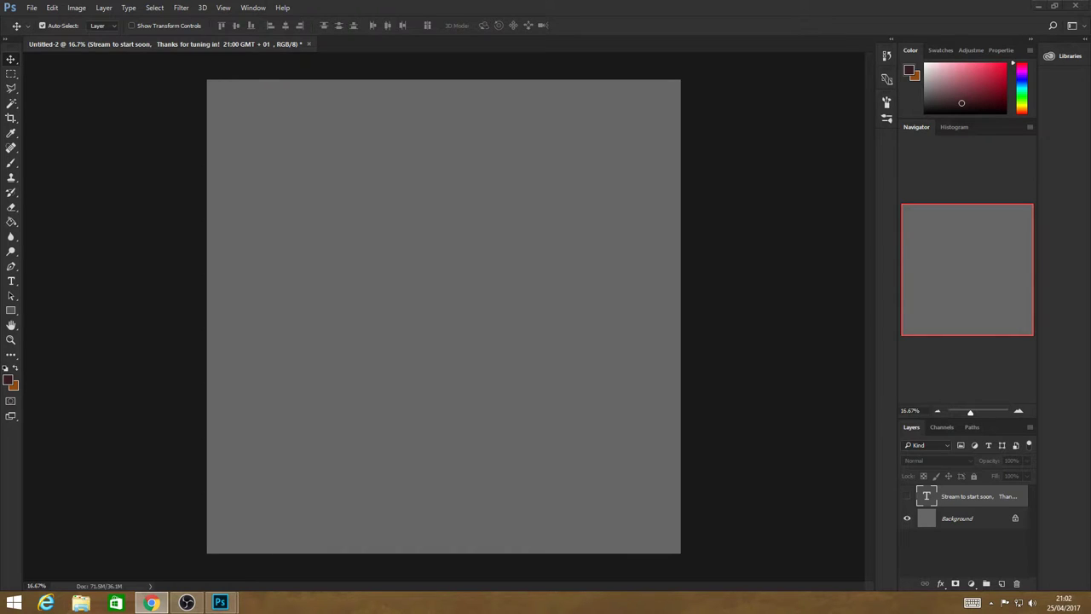
click(1001, 583)
drag(963, 518, 1016, 584)
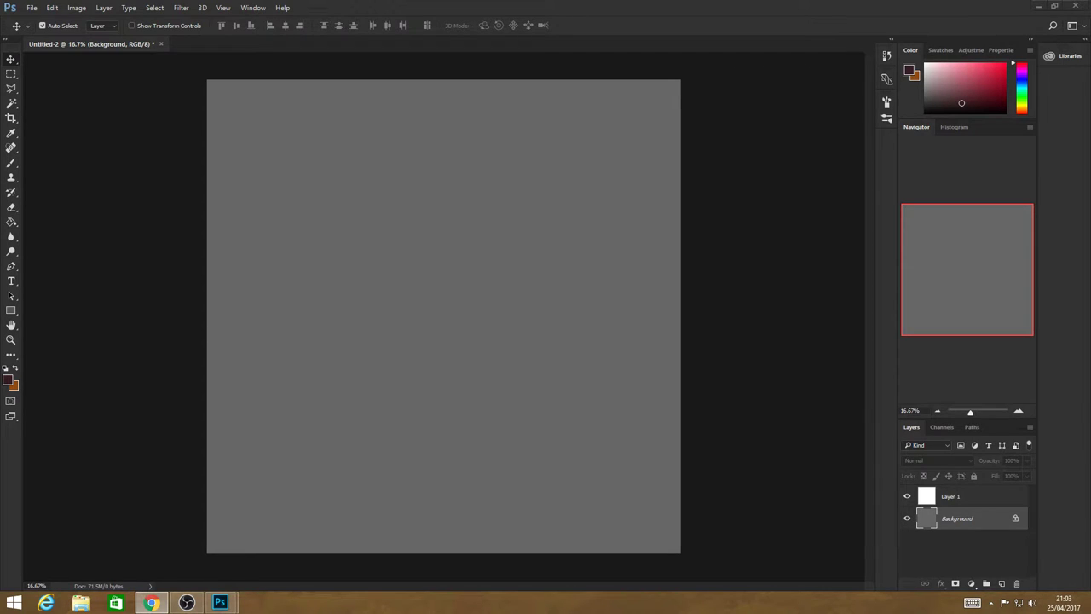
click(433, 255)
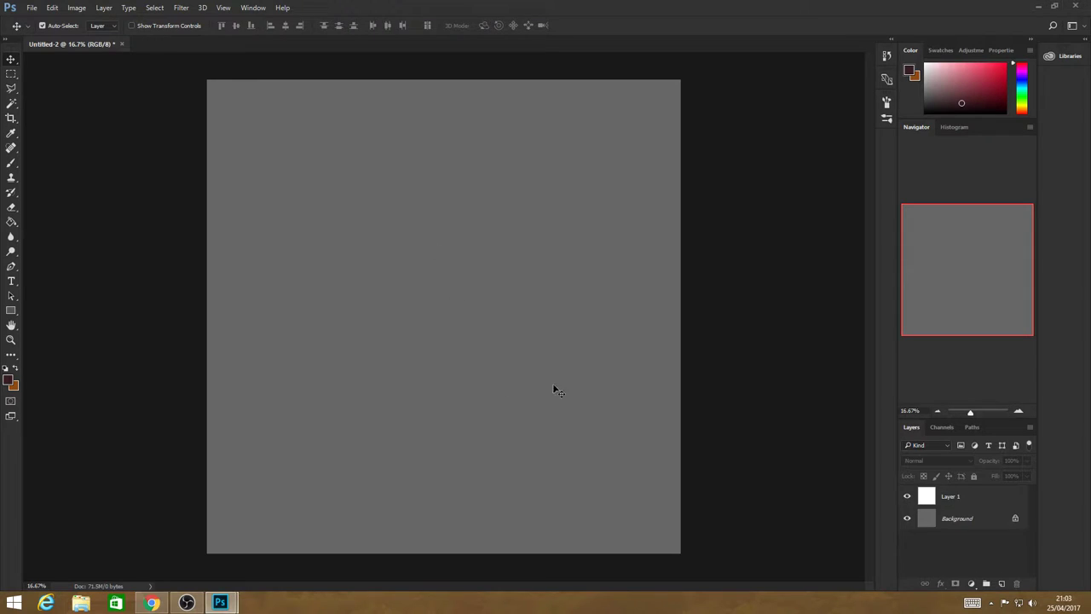
click(976, 498)
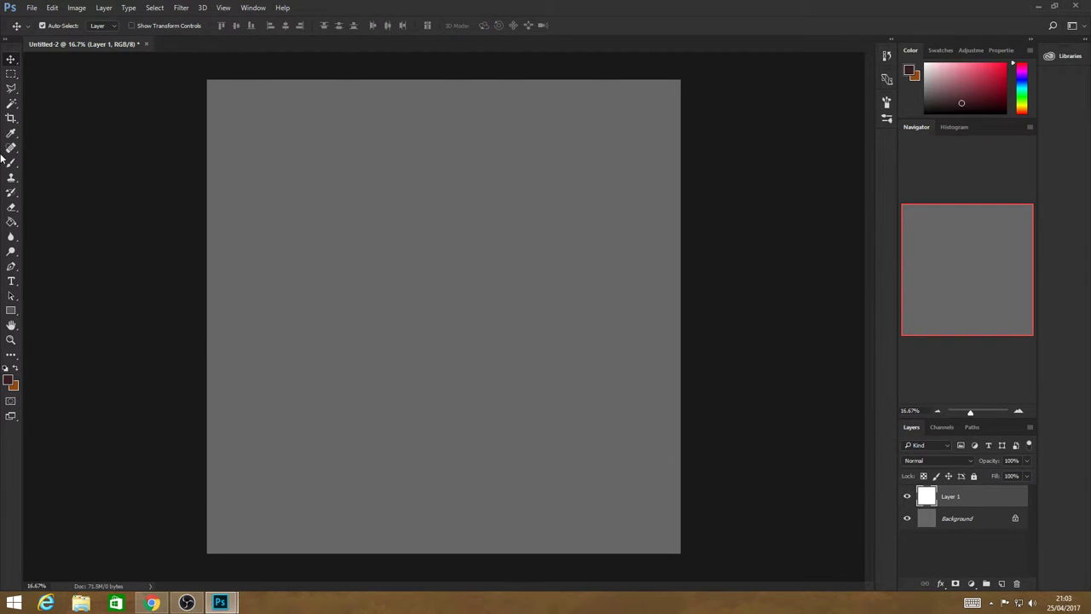
Set the foreground colour to black and activate the Brush tool.
key(i)
click(10, 381)
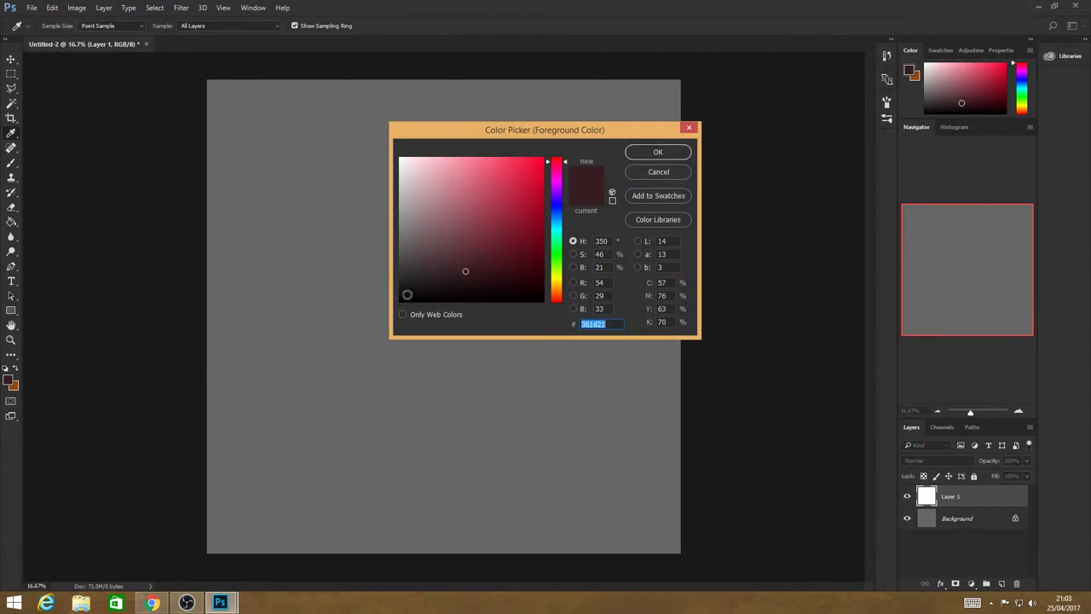
drag(410, 282, 371, 309)
click(658, 152)
key(b)
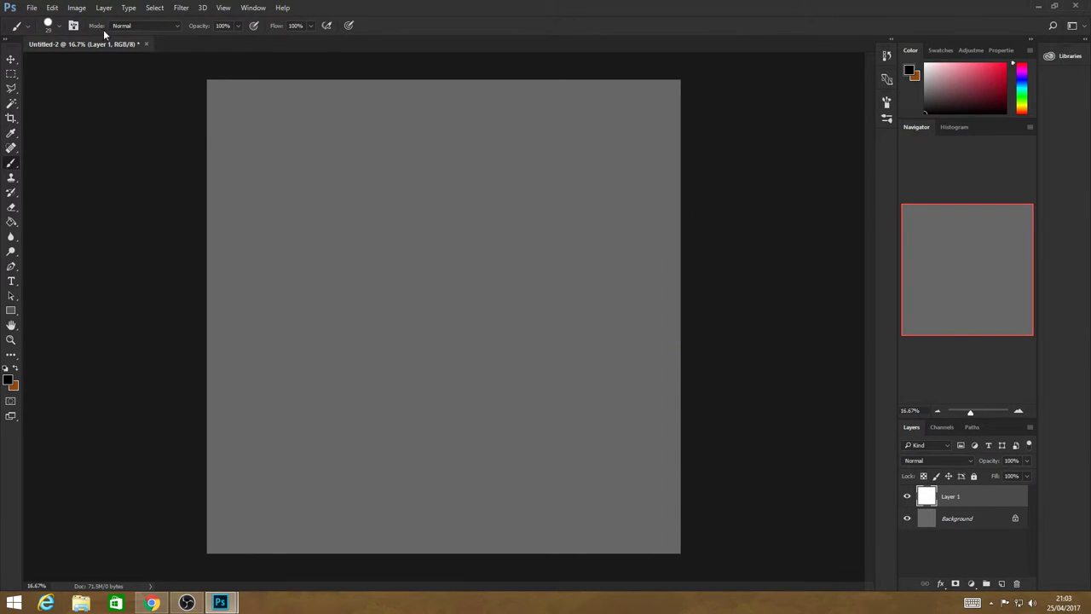
Test the brush with a stroke and undo it, enable Transfer in the brush settings, and increase the brush size.
click(74, 26)
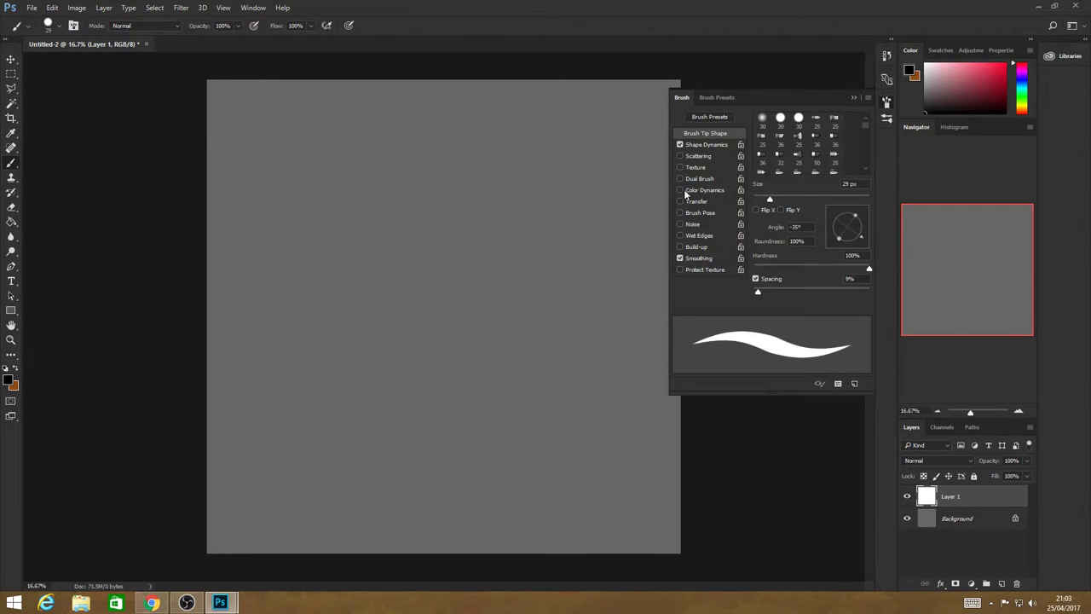
mouse_move(462, 214)
mouse_down()
mouse_move(465, 281)
mouse_move(551, 363)
mouse_up()
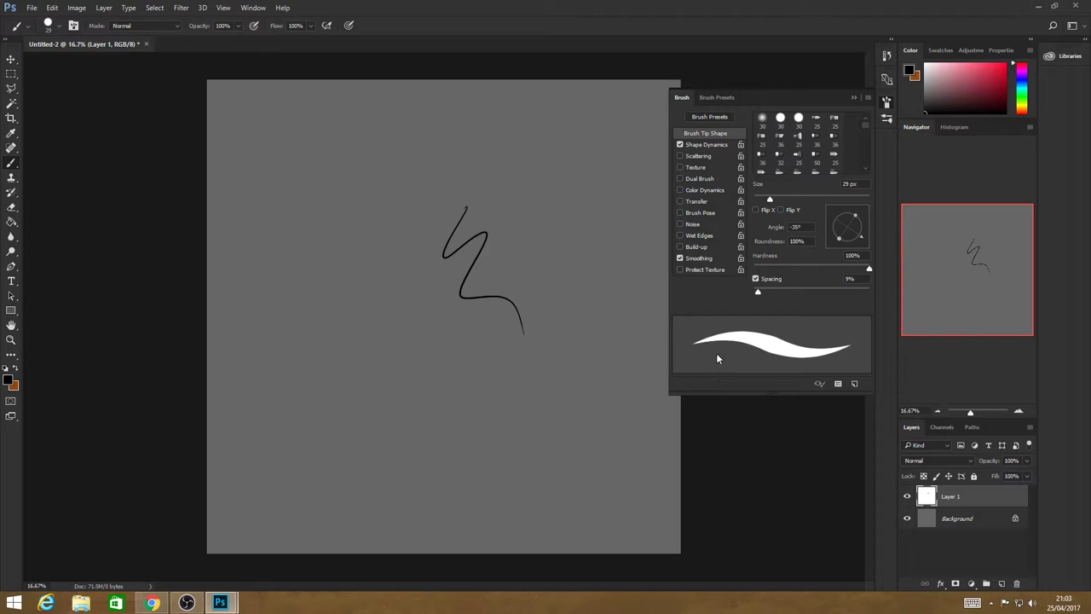
key(ctrl+z)
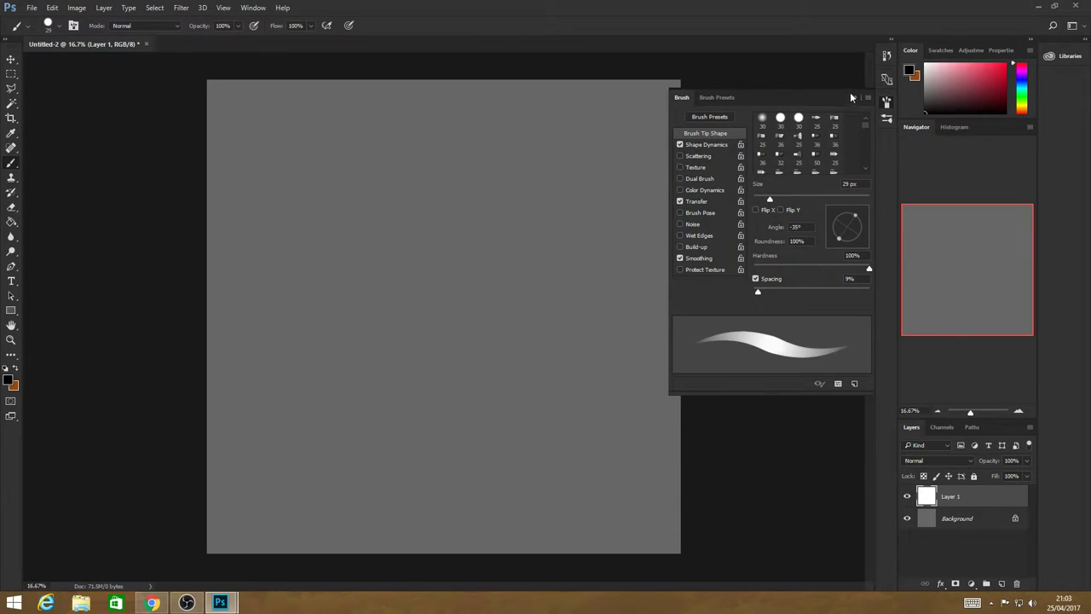
click(853, 96)
click(60, 25)
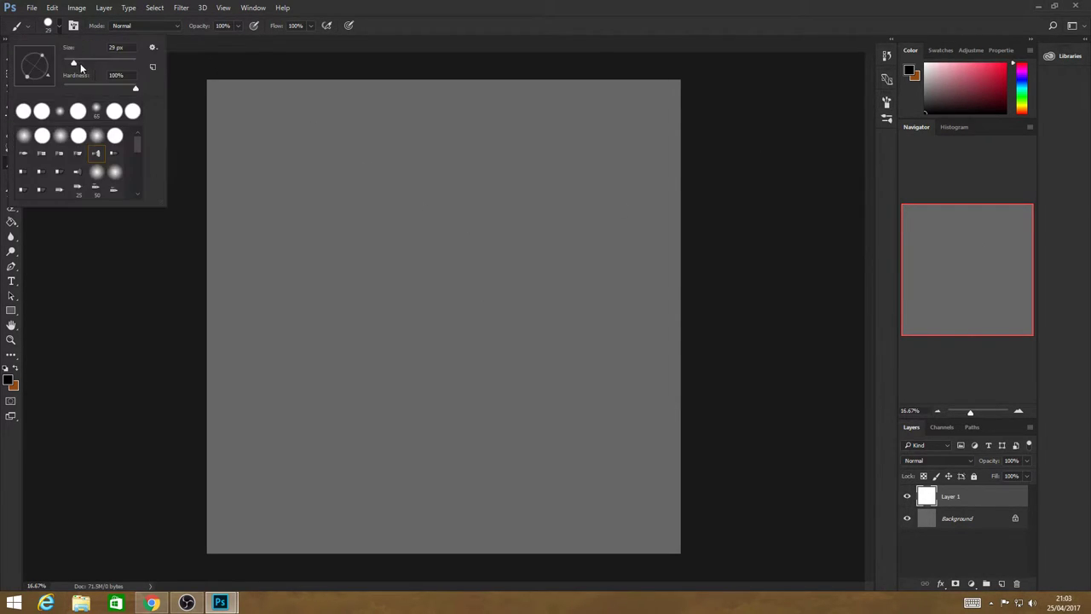
mouse_move(81, 63)
mouse_down()
mouse_move(110, 65)
mouse_move(94, 66)
mouse_up()
click(749, 173)
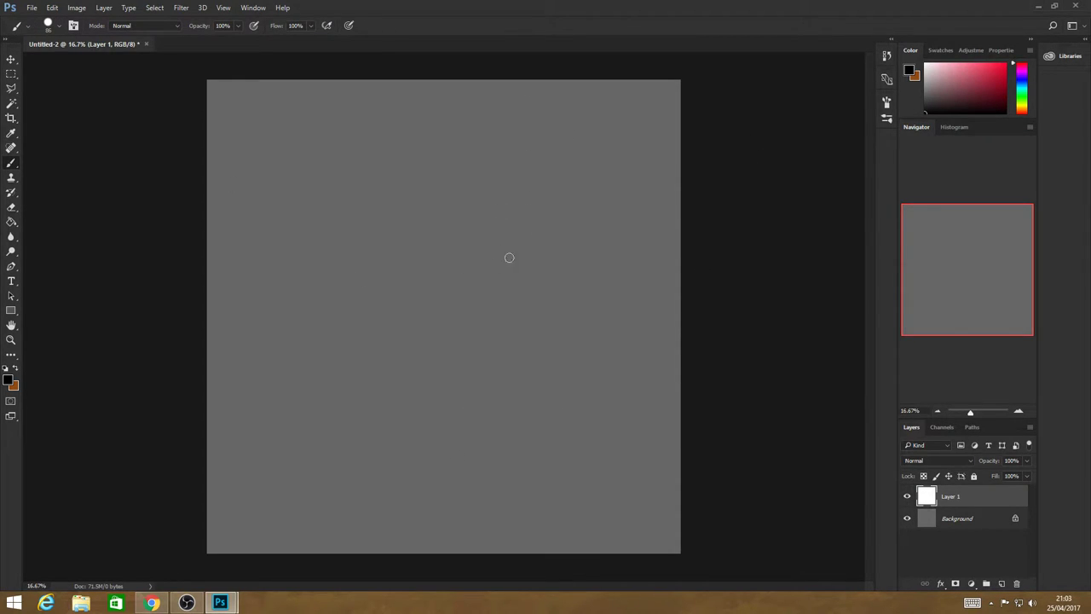
Sketch a small faint circle as a head guide in the upper part of the canvas, left of centre.
mouse_move(351, 190)
mouse_down()
mouse_move(327, 175)
mouse_move(355, 136)
mouse_up()
drag(332, 150, 343, 206)
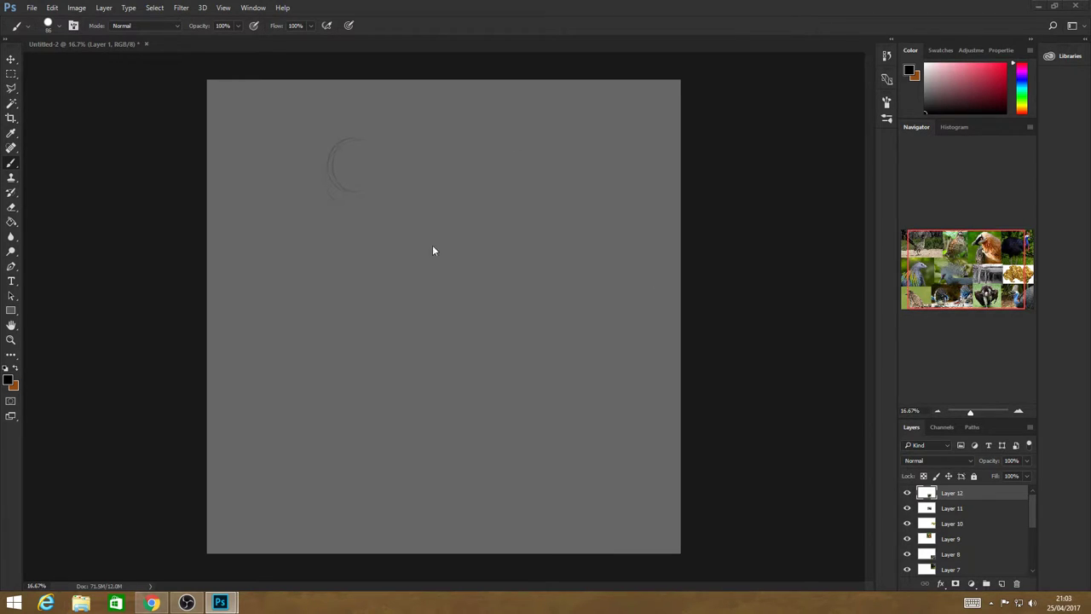
click(502, 277)
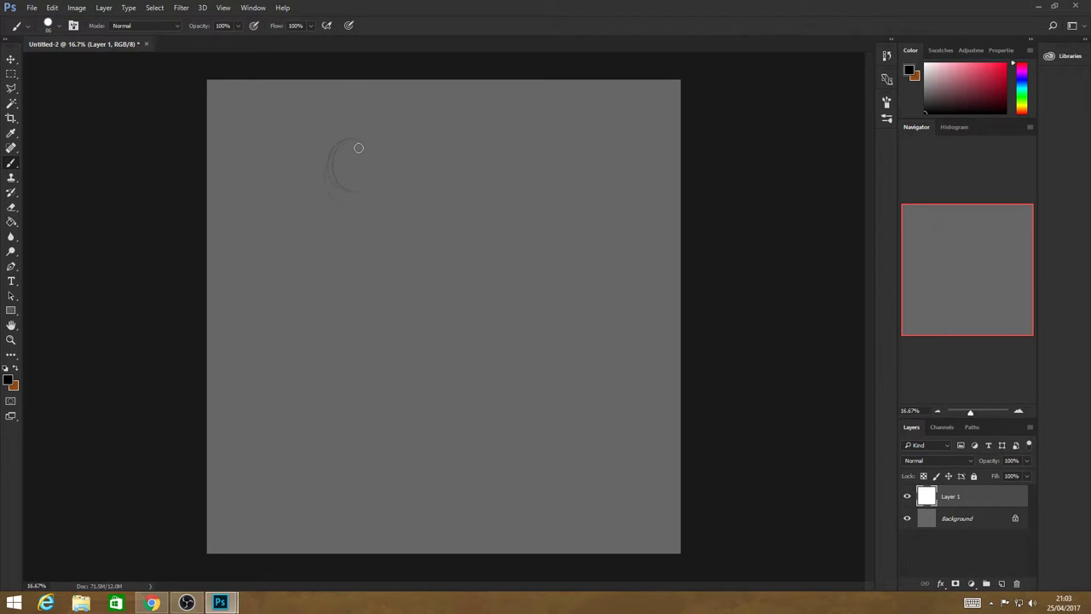
drag(354, 173, 347, 146)
drag(397, 181, 386, 192)
Rough in the bird's rounded body below the circle, with a smaller inner chest oval and shoulder lines.
mouse_move(379, 273)
mouse_down()
mouse_move(400, 307)
mouse_move(370, 279)
mouse_move(389, 250)
mouse_move(404, 332)
mouse_move(360, 307)
mouse_move(397, 316)
mouse_up()
drag(373, 365, 402, 375)
mouse_move(469, 294)
mouse_down()
mouse_move(438, 316)
mouse_move(415, 373)
mouse_up()
mouse_move(344, 361)
mouse_down()
mouse_move(339, 284)
mouse_move(355, 285)
mouse_move(319, 309)
mouse_move(331, 295)
mouse_up()
mouse_move(451, 279)
mouse_down()
mouse_move(455, 329)
mouse_move(400, 399)
mouse_up()
Sketch the bird's two legs below the body, adding splayed toes to the left leg.
mouse_move(340, 362)
mouse_down()
mouse_move(354, 392)
mouse_move(375, 362)
mouse_move(361, 411)
mouse_move(344, 421)
mouse_move(357, 427)
mouse_move(350, 442)
mouse_move(356, 405)
mouse_up()
drag(352, 442, 318, 503)
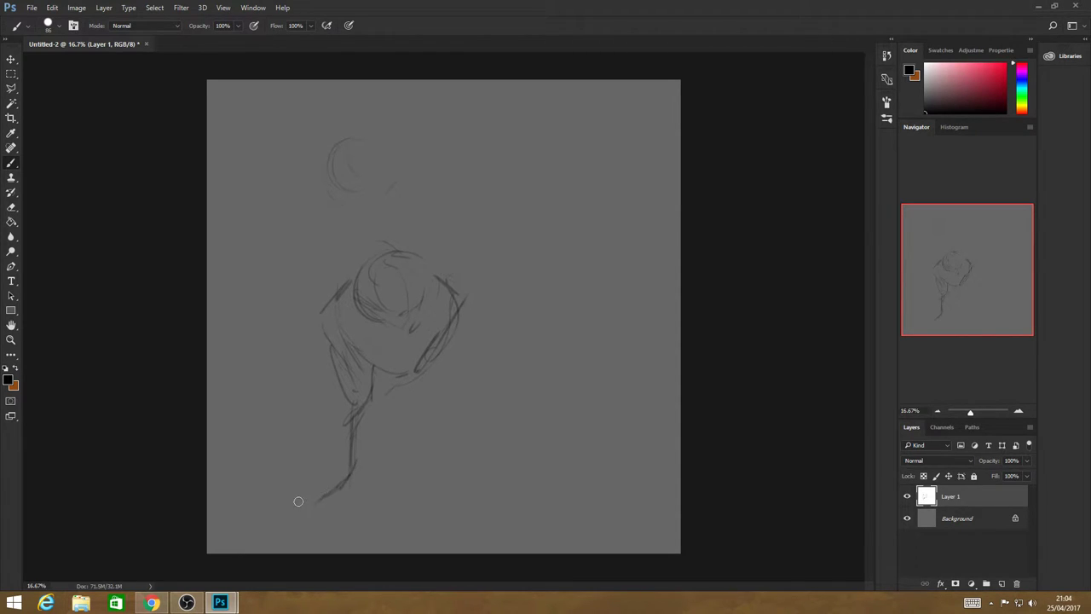
mouse_move(351, 467)
mouse_down()
mouse_move(365, 485)
mouse_move(347, 492)
mouse_up()
mouse_move(434, 391)
mouse_down()
mouse_move(438, 403)
mouse_move(440, 358)
mouse_move(431, 372)
mouse_move(457, 469)
mouse_up()
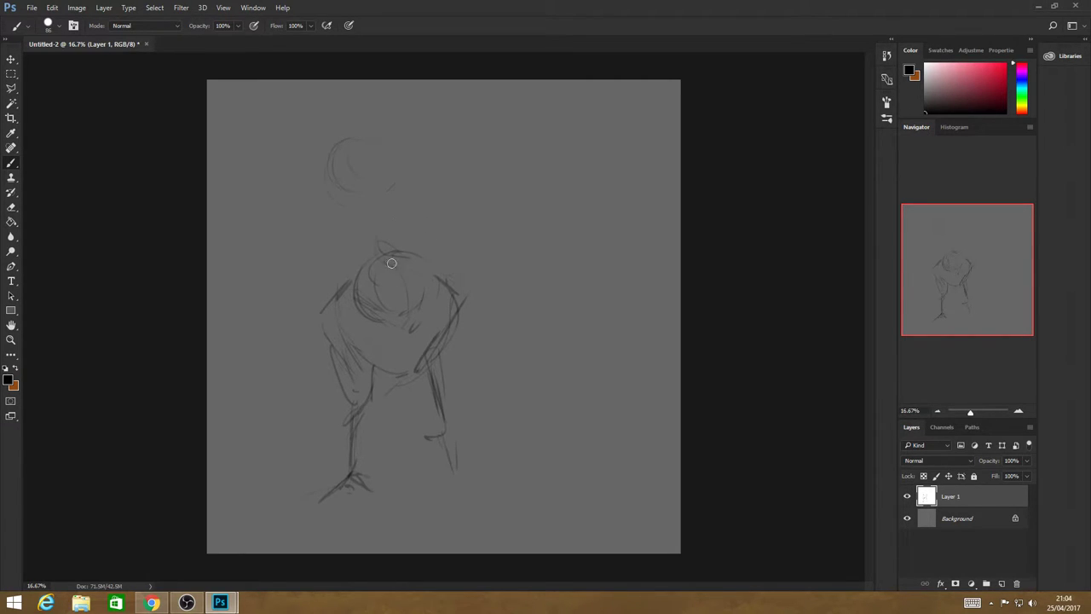
Draw the bird's head above the chest with a pointed beak, an eye and a rounded crest behind it.
mouse_move(391, 263)
mouse_down()
mouse_move(402, 216)
mouse_move(362, 271)
mouse_move(399, 215)
mouse_move(372, 257)
mouse_move(372, 286)
mouse_move(393, 284)
mouse_move(436, 258)
mouse_move(369, 259)
mouse_move(392, 217)
mouse_move(372, 265)
mouse_move(406, 261)
mouse_move(376, 265)
mouse_move(377, 246)
mouse_move(362, 272)
mouse_move(352, 243)
mouse_move(371, 265)
mouse_move(368, 254)
mouse_move(352, 269)
mouse_move(356, 283)
mouse_move(374, 271)
mouse_move(358, 286)
mouse_move(359, 260)
mouse_move(373, 279)
mouse_move(362, 277)
mouse_move(391, 261)
mouse_move(388, 211)
mouse_move(409, 246)
mouse_move(382, 231)
mouse_move(400, 216)
mouse_move(428, 232)
mouse_up()
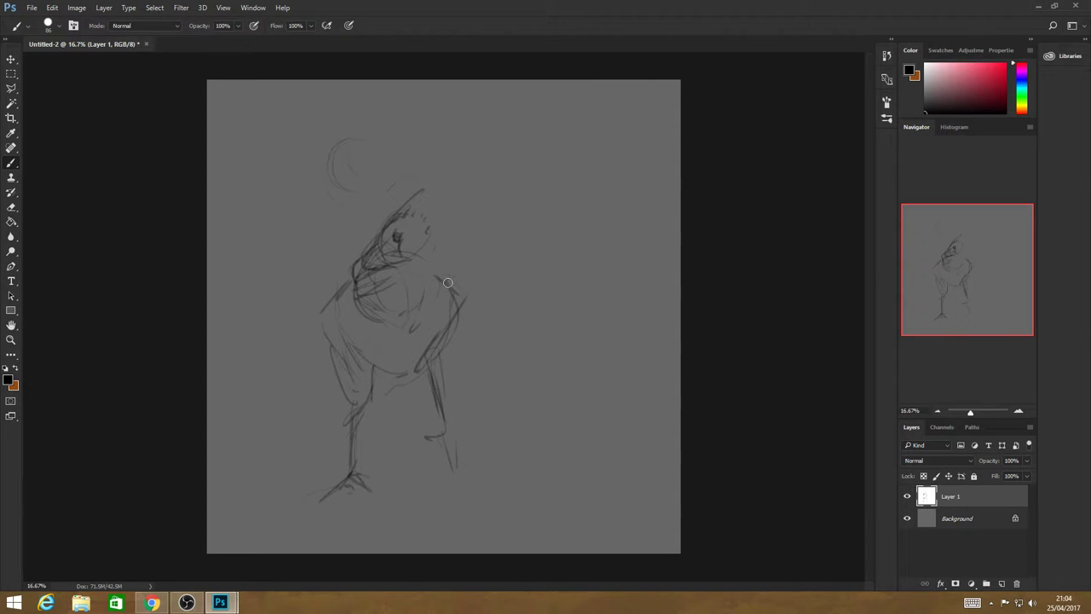
mouse_move(419, 200)
mouse_down()
mouse_move(446, 185)
mouse_move(445, 216)
mouse_up()
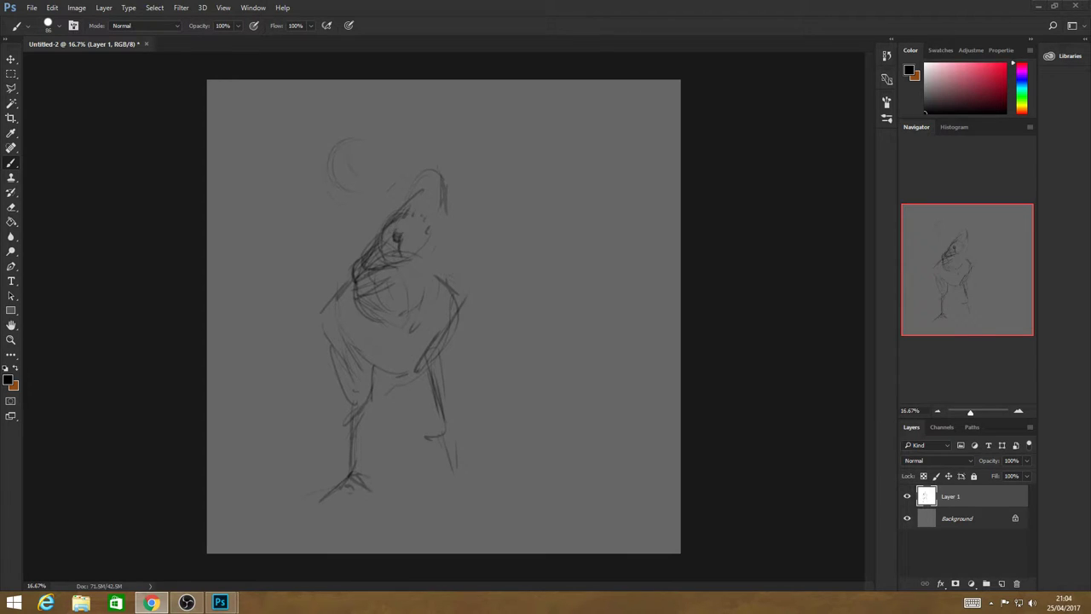
click(750, 178)
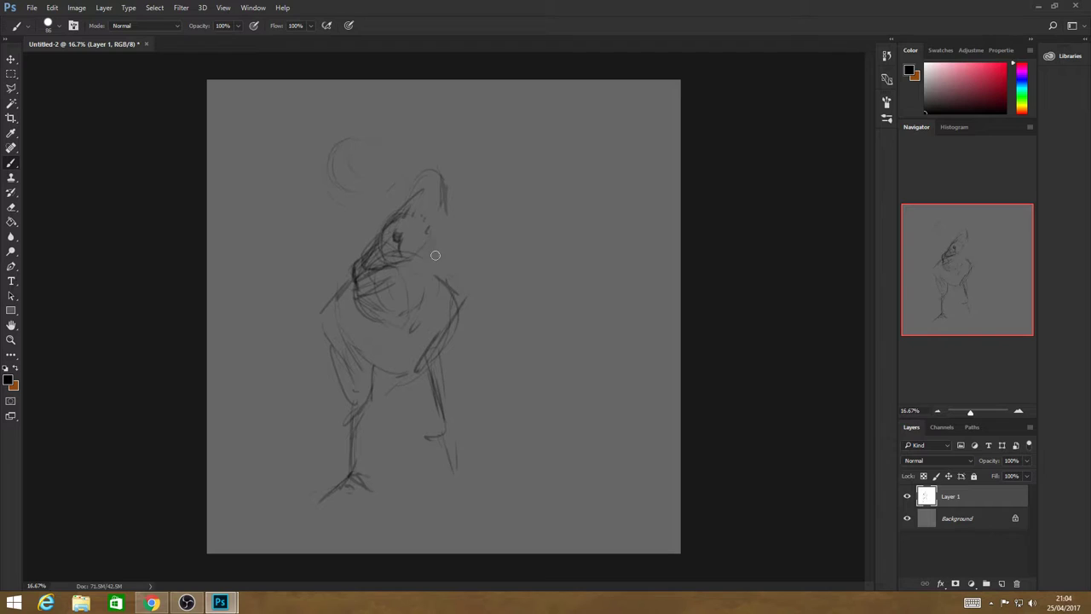
Rough in the neck's back line and both outstretched wings, with long curved feathers on the right wing.
drag(437, 284, 433, 242)
mouse_move(438, 281)
mouse_down()
mouse_move(500, 216)
mouse_move(505, 189)
mouse_up()
mouse_move(469, 242)
mouse_down()
mouse_move(484, 191)
mouse_move(541, 186)
mouse_move(524, 204)
mouse_up()
mouse_move(478, 239)
mouse_down()
mouse_move(577, 209)
mouse_move(540, 227)
mouse_move(609, 283)
mouse_up()
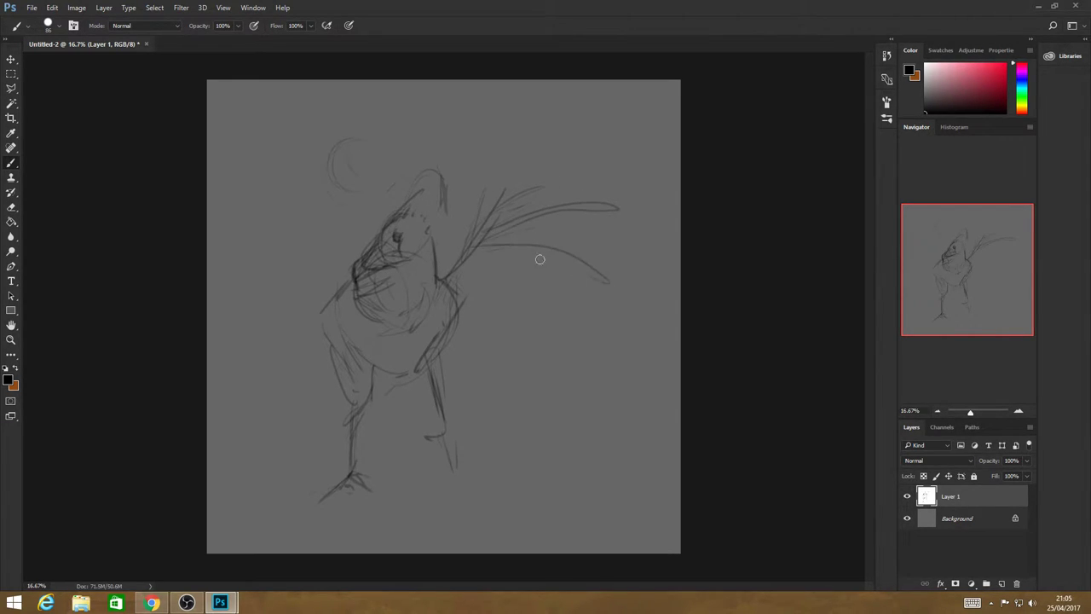
mouse_move(482, 267)
mouse_down()
mouse_move(534, 295)
mouse_move(529, 328)
mouse_up()
drag(463, 310, 487, 340)
drag(353, 276, 248, 226)
drag(221, 226, 214, 245)
Scale the whole bird sketch down proportionally and move it toward the centre of the canvas with Free Transform.
key(ctrl+t)
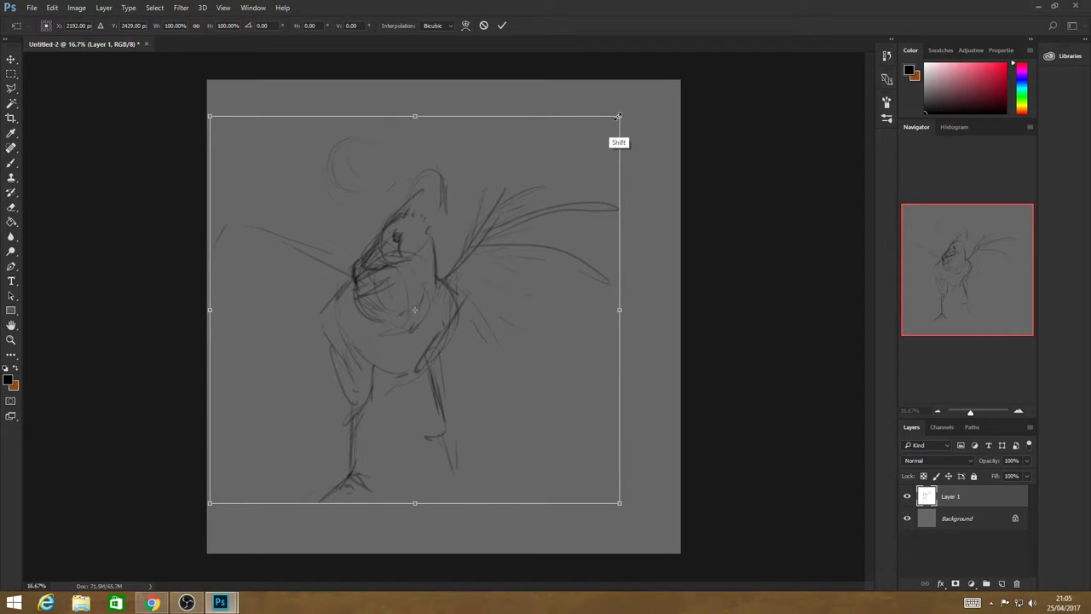
drag(631, 114, 540, 193)
drag(352, 295, 440, 243)
key(Return)
Build up the bird's left wing with the Brush, bending it at the joint and adding long downward feather strokes.
key(b)
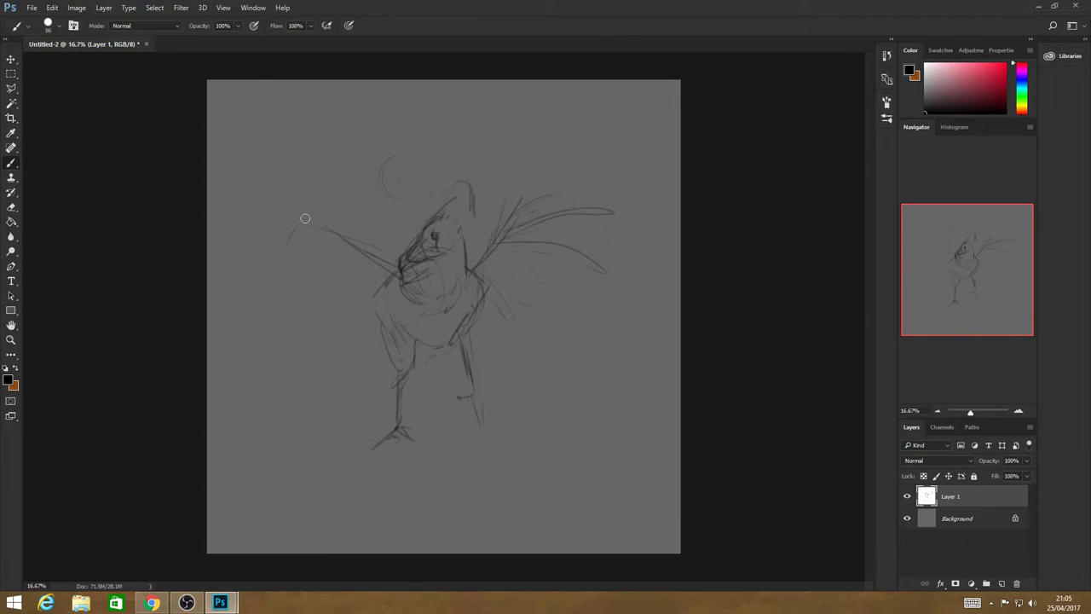
mouse_move(306, 218)
mouse_down()
mouse_move(252, 294)
mouse_move(244, 349)
mouse_up()
drag(334, 299, 376, 288)
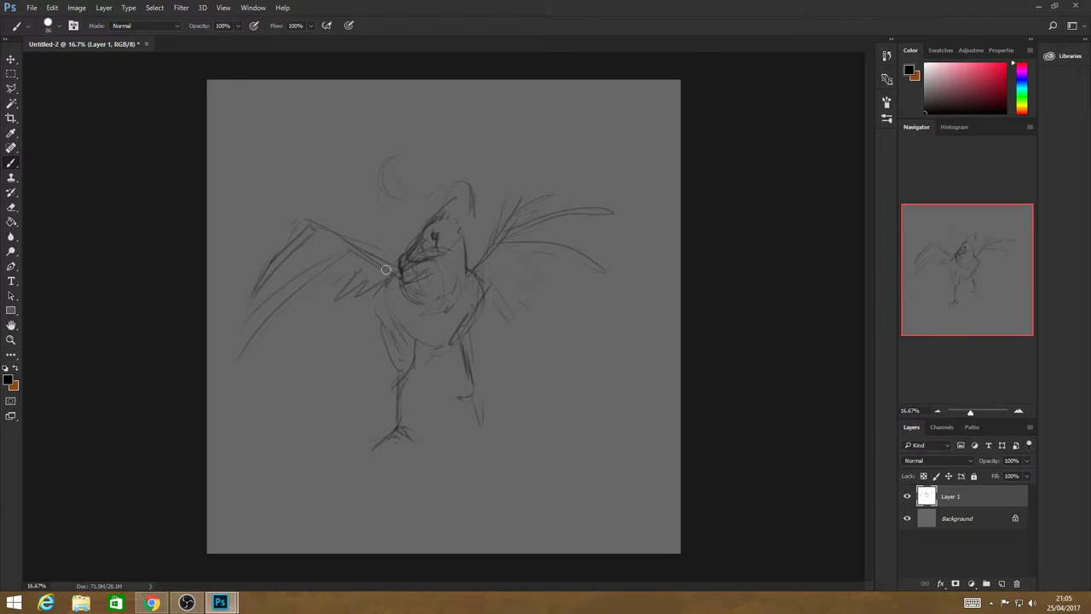
drag(325, 242, 264, 229)
Define the bird's V-shaped chest, curved belly line and left thigh with darker strokes.
mouse_move(385, 287)
mouse_down()
mouse_move(393, 315)
mouse_move(379, 287)
mouse_move(413, 337)
mouse_move(439, 349)
mouse_up()
mouse_move(487, 288)
mouse_down()
mouse_move(447, 349)
mouse_move(406, 369)
mouse_move(430, 366)
mouse_move(417, 381)
mouse_move(466, 366)
mouse_move(507, 332)
mouse_up()
drag(423, 341, 398, 390)
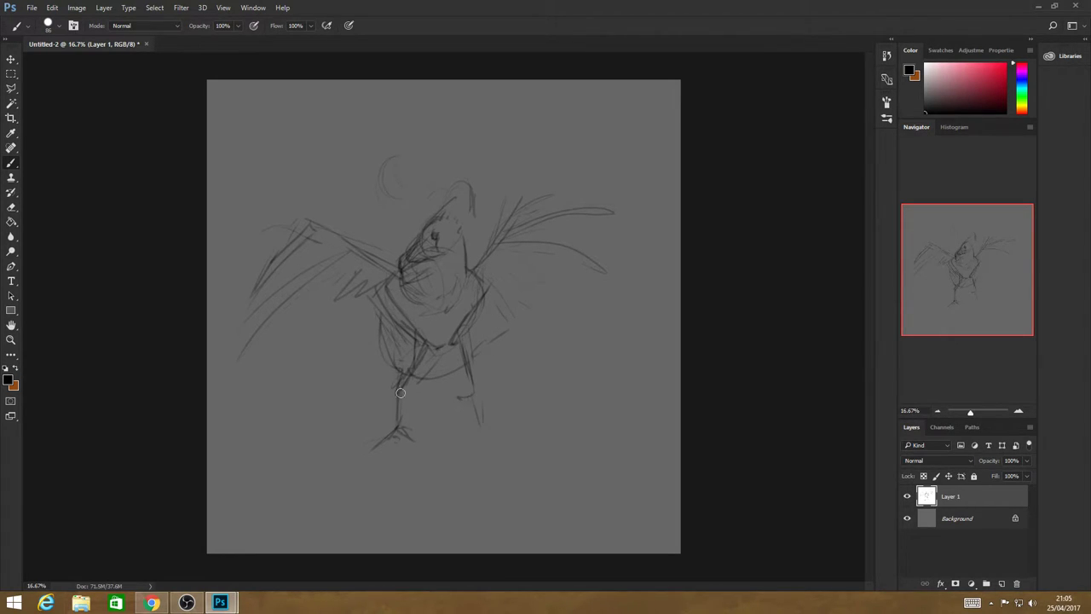
Redraw both legs longer and darker, with joints and spread toes on each foot.
mouse_move(382, 332)
mouse_down()
mouse_move(387, 369)
mouse_move(403, 384)
mouse_move(394, 448)
mouse_move(370, 484)
mouse_move(393, 472)
mouse_up()
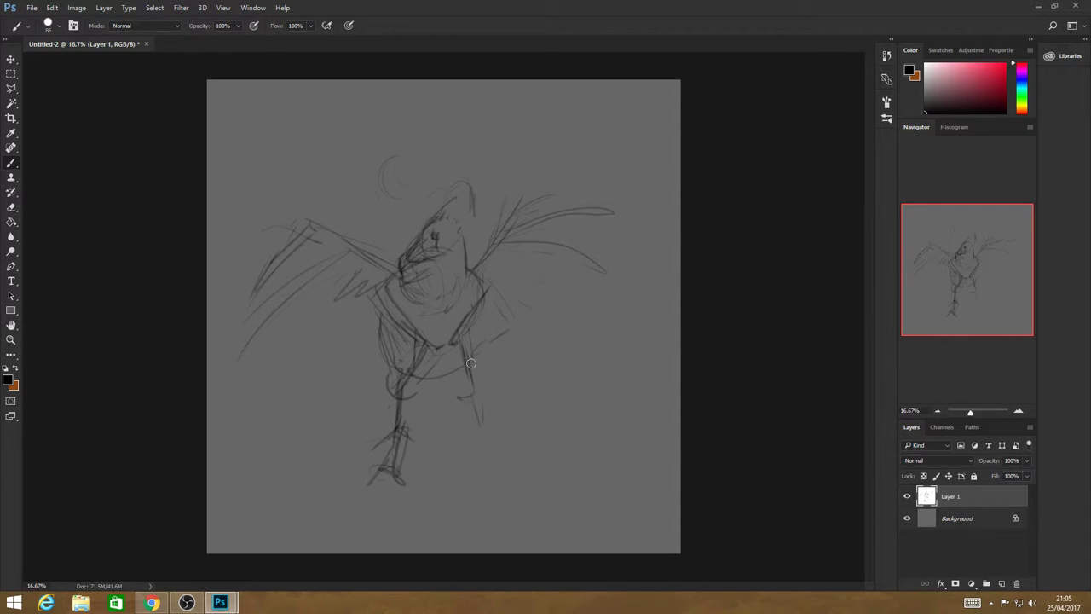
mouse_move(462, 346)
mouse_down()
mouse_move(493, 454)
mouse_move(471, 463)
mouse_move(523, 467)
mouse_up()
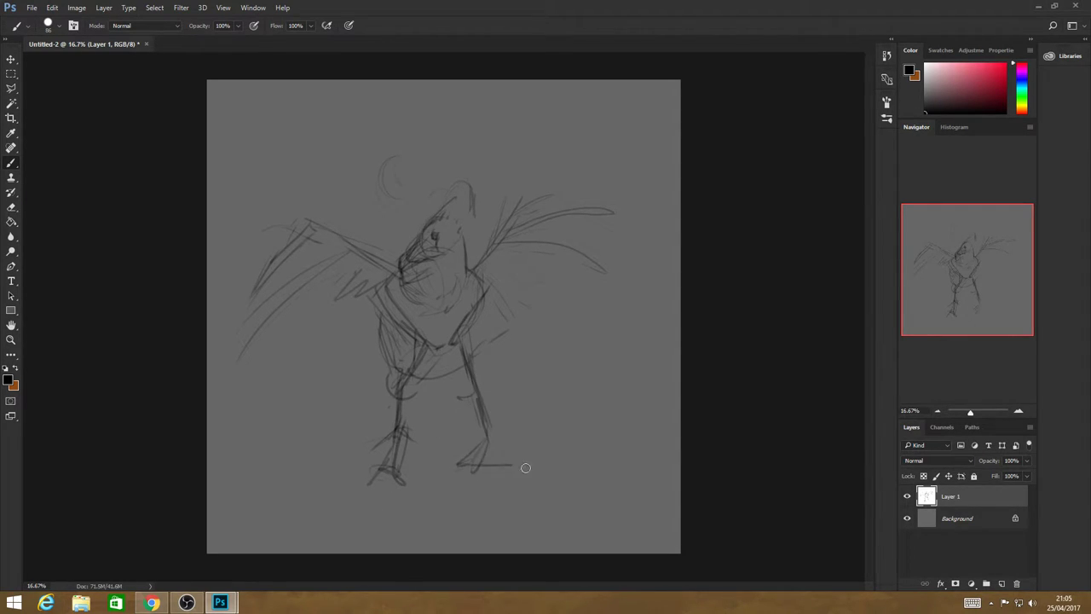
mouse_move(477, 424)
mouse_down()
mouse_move(523, 472)
mouse_move(505, 449)
mouse_move(541, 473)
mouse_move(471, 462)
mouse_up()
mouse_move(495, 424)
mouse_down()
mouse_move(476, 457)
mouse_move(479, 435)
mouse_up()
mouse_move(399, 437)
mouse_down()
mouse_move(364, 471)
mouse_move(416, 459)
mouse_up()
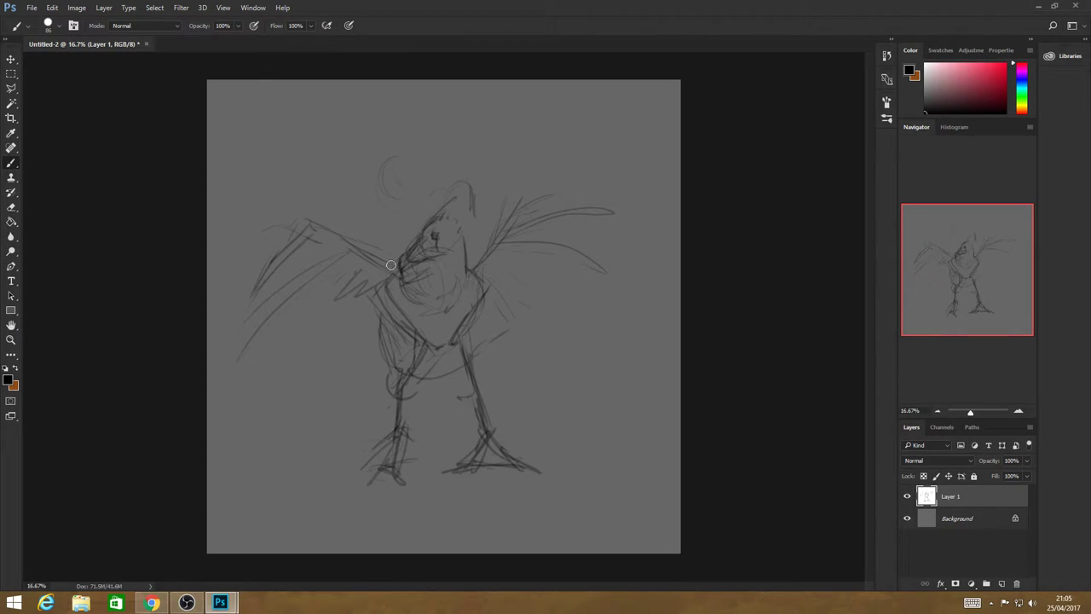
Extend the head into a long swept-back crest, add feather strokes behind the face and darken the eye.
mouse_move(391, 267)
mouse_down()
mouse_move(440, 239)
mouse_move(439, 222)
mouse_move(421, 234)
mouse_move(472, 189)
mouse_up()
drag(428, 226, 512, 162)
drag(451, 201, 502, 168)
mouse_move(426, 229)
mouse_down()
mouse_move(529, 156)
mouse_move(444, 226)
mouse_move(472, 200)
mouse_move(444, 215)
mouse_move(488, 178)
mouse_move(451, 223)
mouse_move(476, 207)
mouse_move(465, 248)
mouse_move(467, 277)
mouse_up()
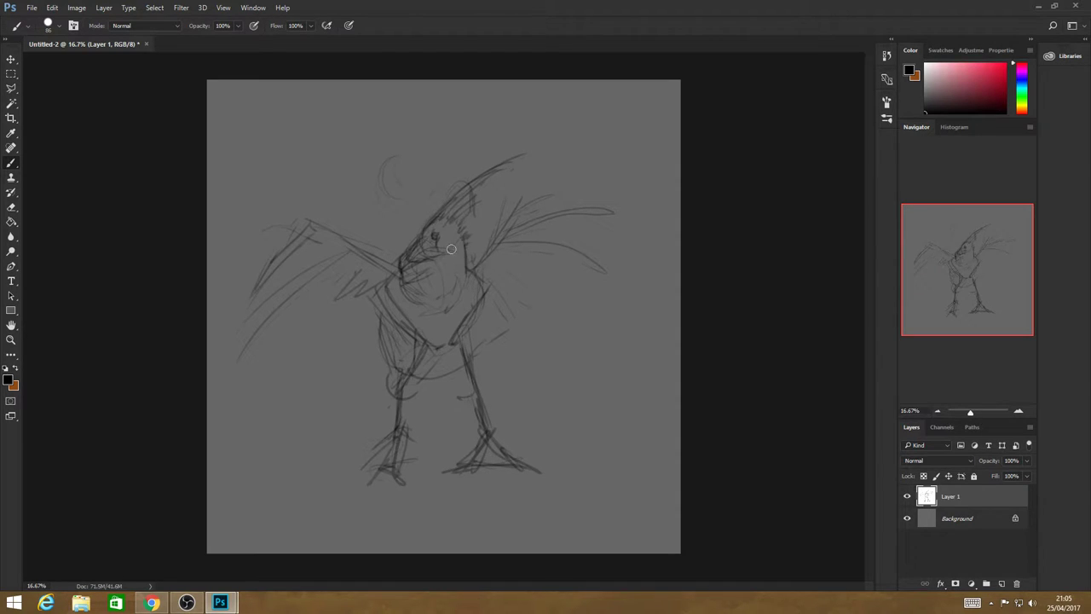
drag(430, 236, 436, 240)
Enlarge the left wing with a long curved outer edge and a row of hanging feathers along its lower side.
mouse_move(385, 274)
mouse_down()
mouse_move(279, 210)
mouse_move(215, 312)
mouse_move(273, 217)
mouse_move(218, 363)
mouse_move(237, 399)
mouse_move(238, 352)
mouse_move(251, 425)
mouse_move(258, 322)
mouse_move(302, 323)
mouse_move(351, 306)
mouse_up()
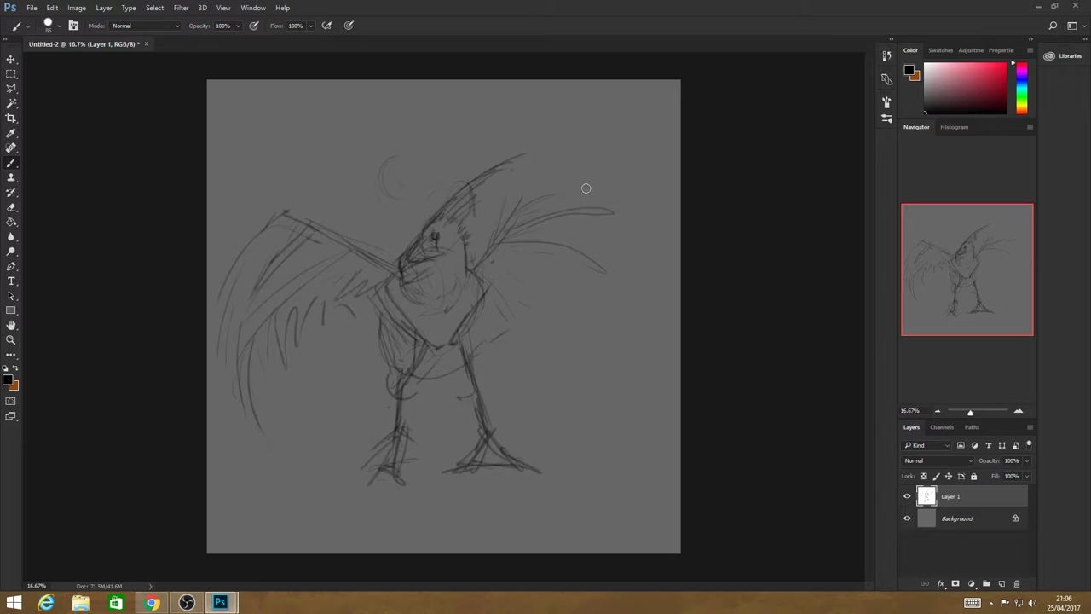
Sketch the right wing's long curved outer edge and a zigzag row of hanging feathers along its lower side.
mouse_move(585, 182)
mouse_down()
mouse_move(621, 200)
mouse_move(650, 282)
mouse_move(620, 323)
mouse_up()
mouse_move(624, 281)
mouse_down()
mouse_move(596, 311)
mouse_move(543, 288)
mouse_up()
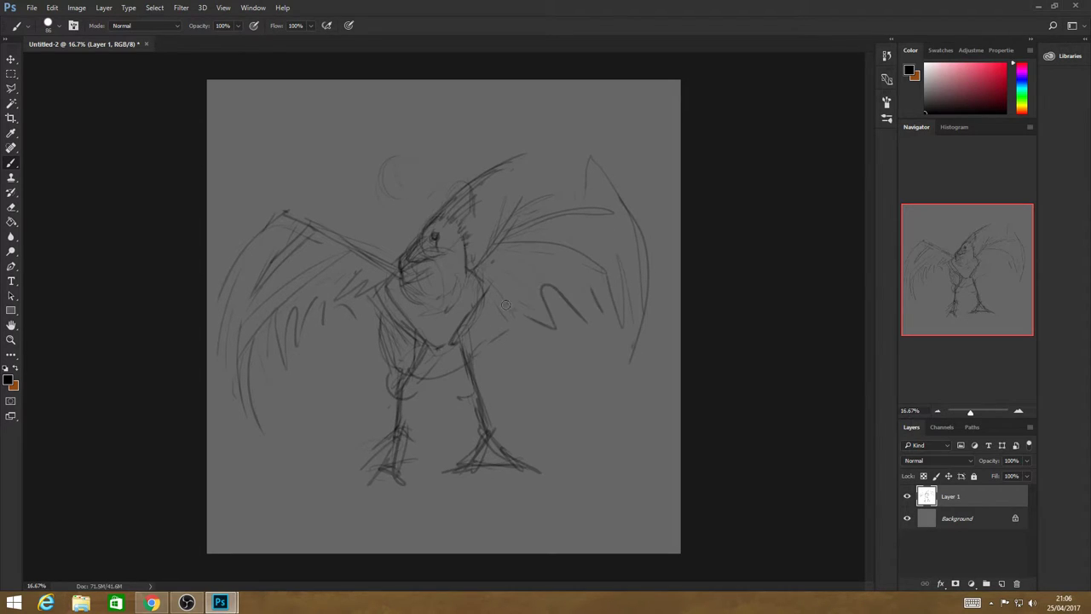
Add a new layer above the sketch and turn off the brush's Transfer dynamics.
click(1001, 584)
click(74, 24)
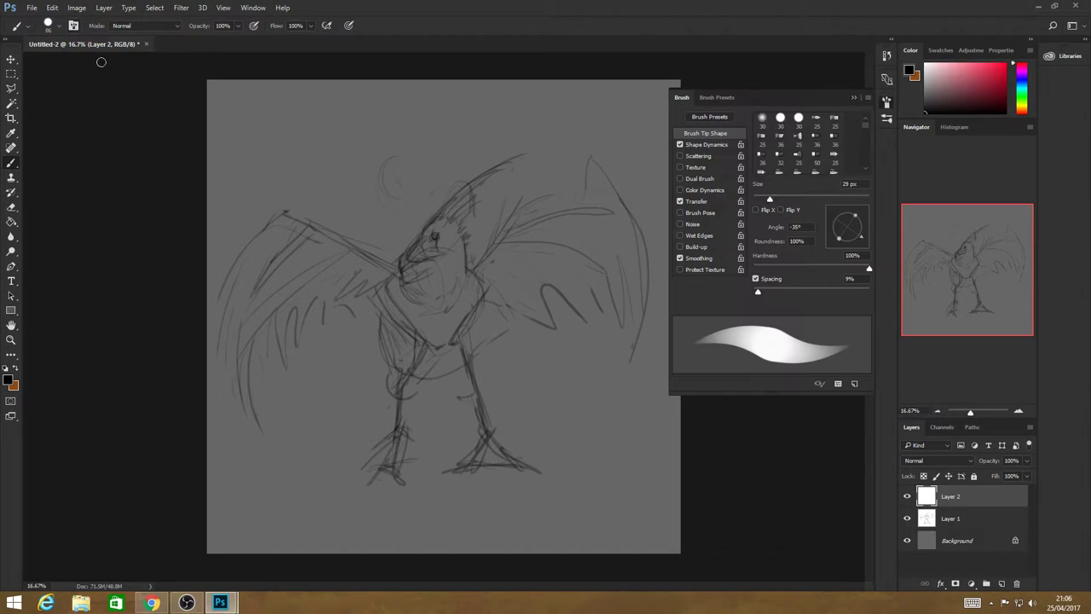
click(680, 202)
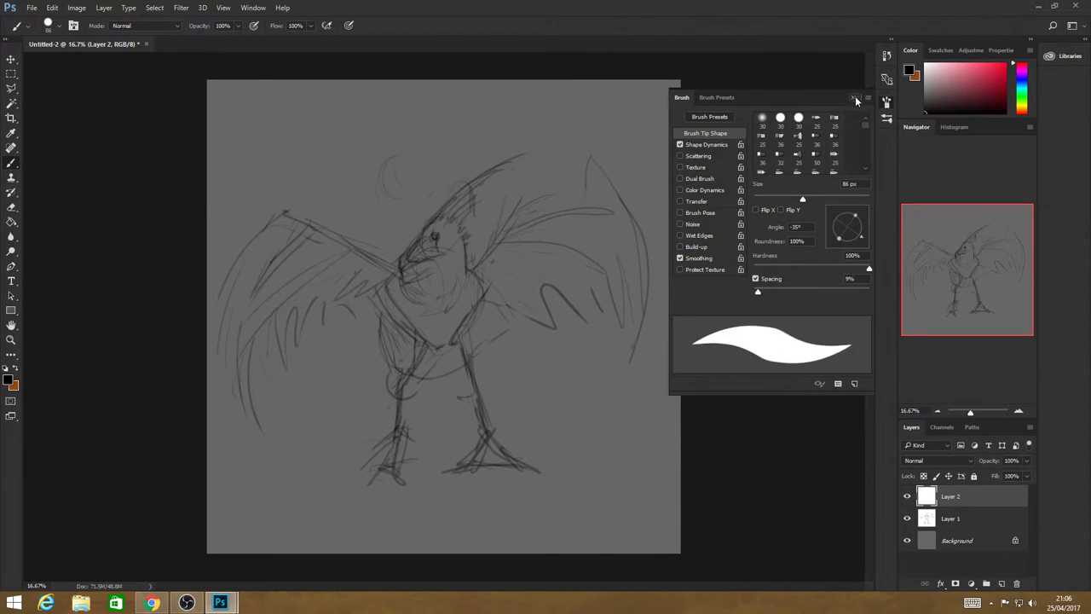
click(857, 101)
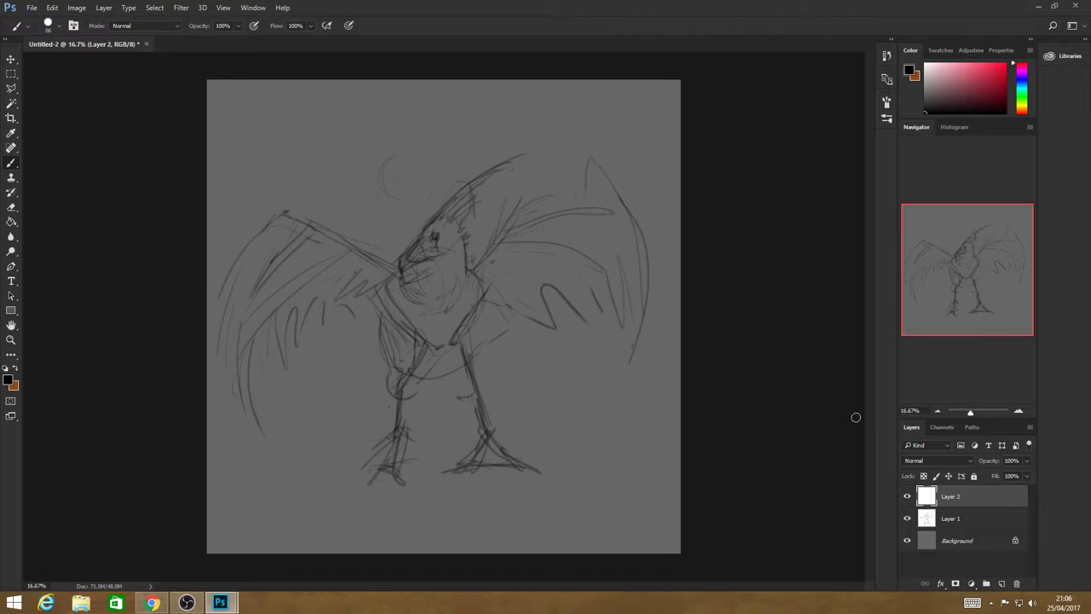
Fade the rough sketch on Layer 1 to 62% opacity.
click(12, 338)
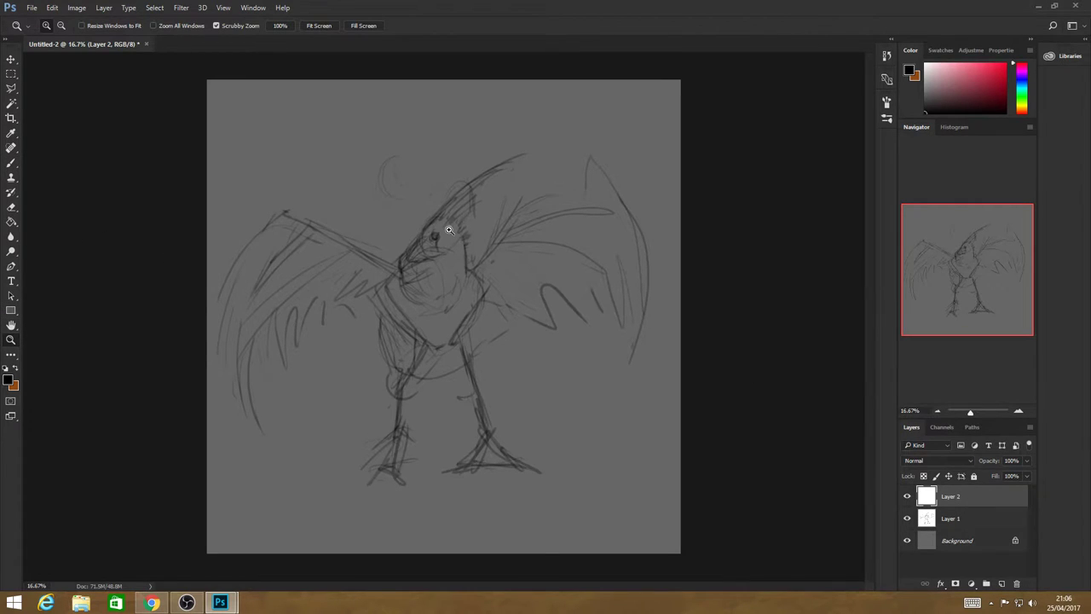
drag(450, 230, 445, 358)
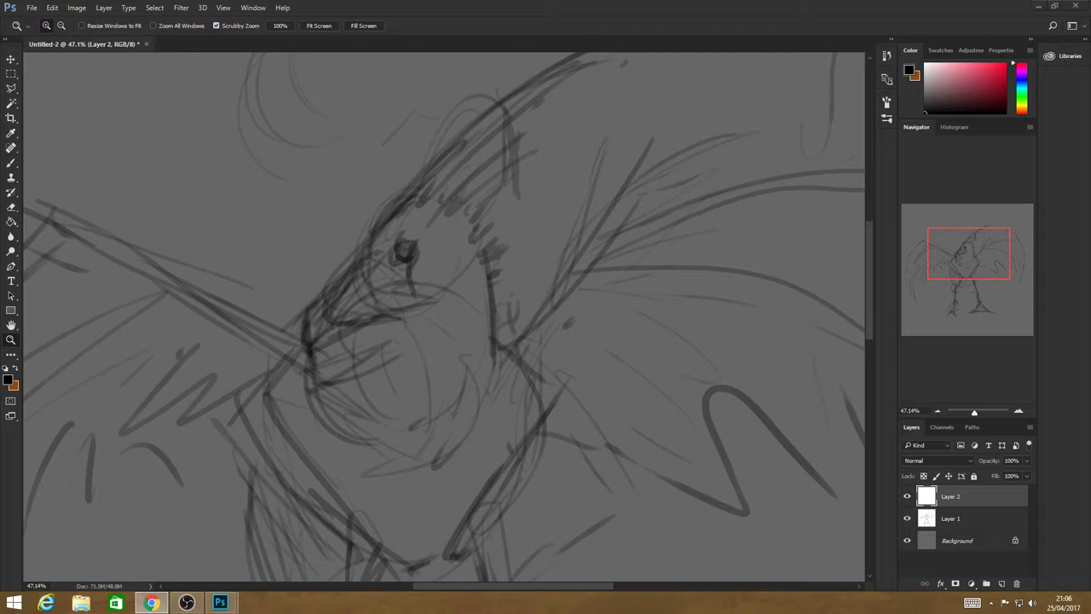
click(401, 243)
click(11, 162)
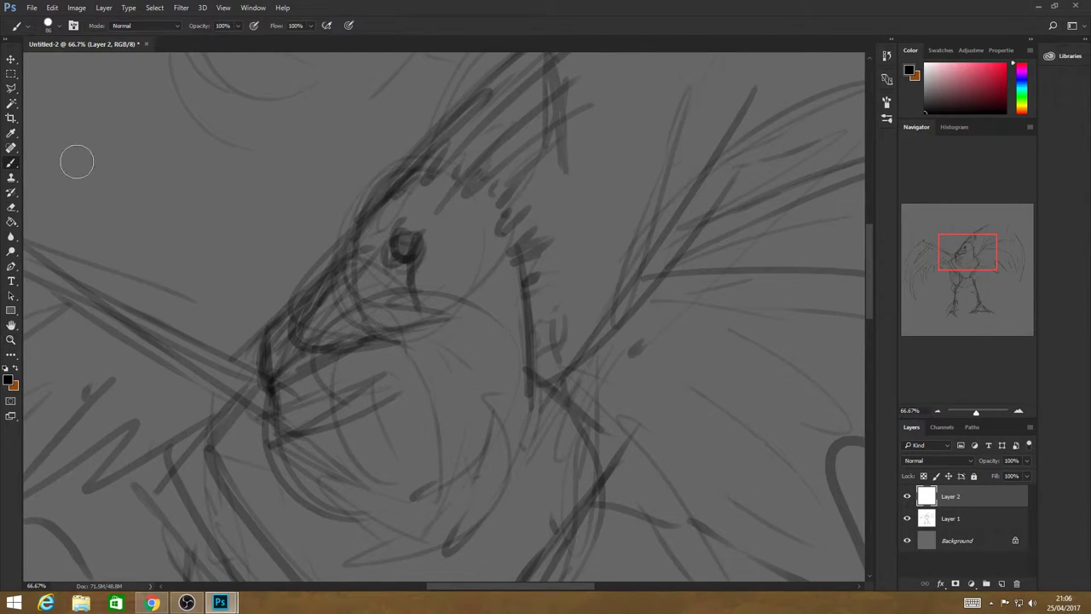
click(957, 521)
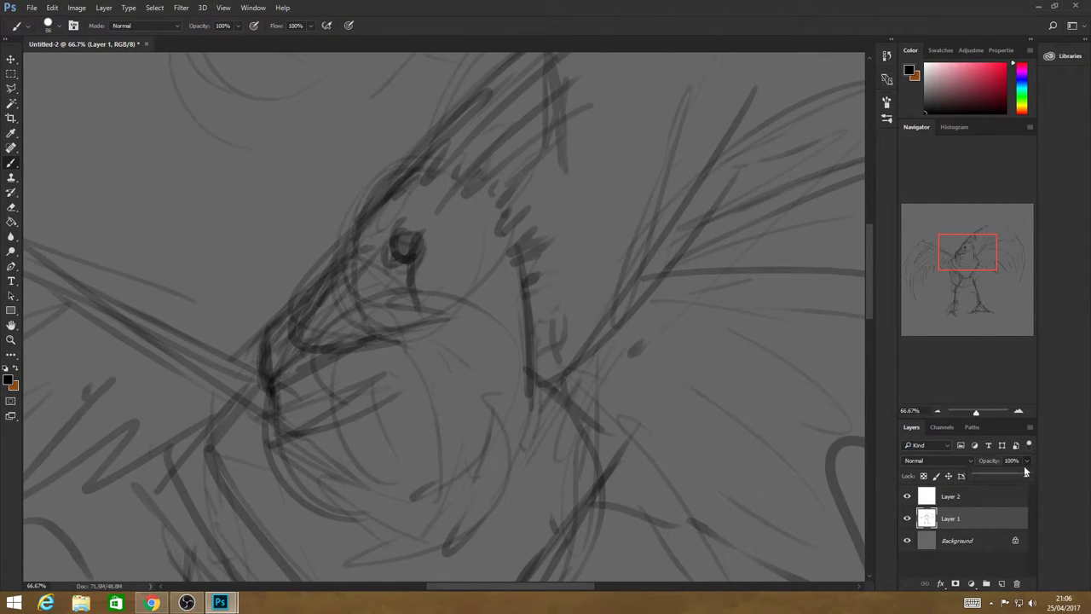
drag(999, 477, 1007, 475)
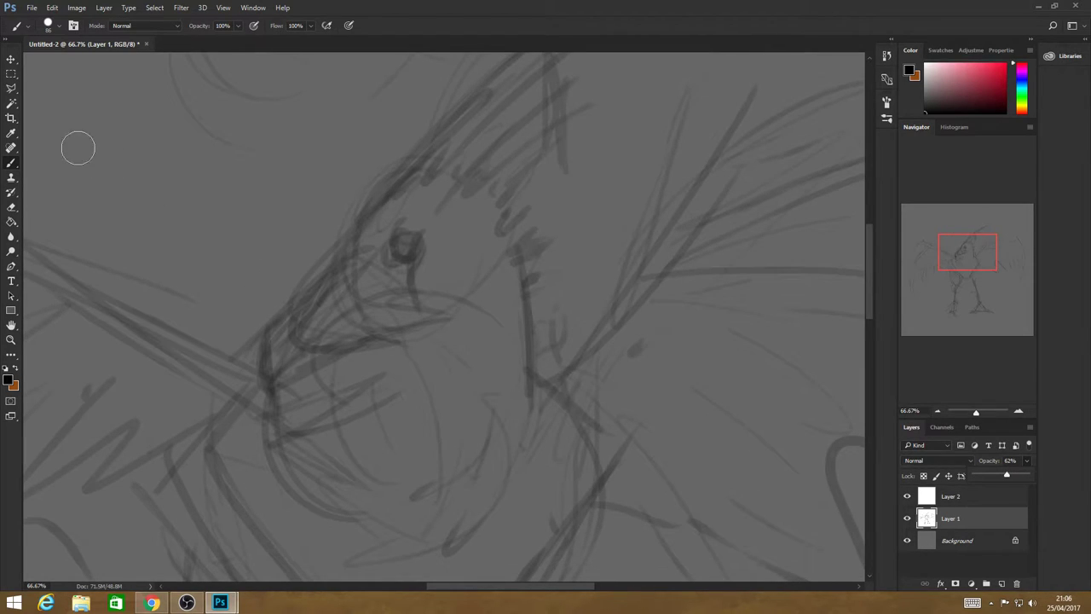
click(11, 164)
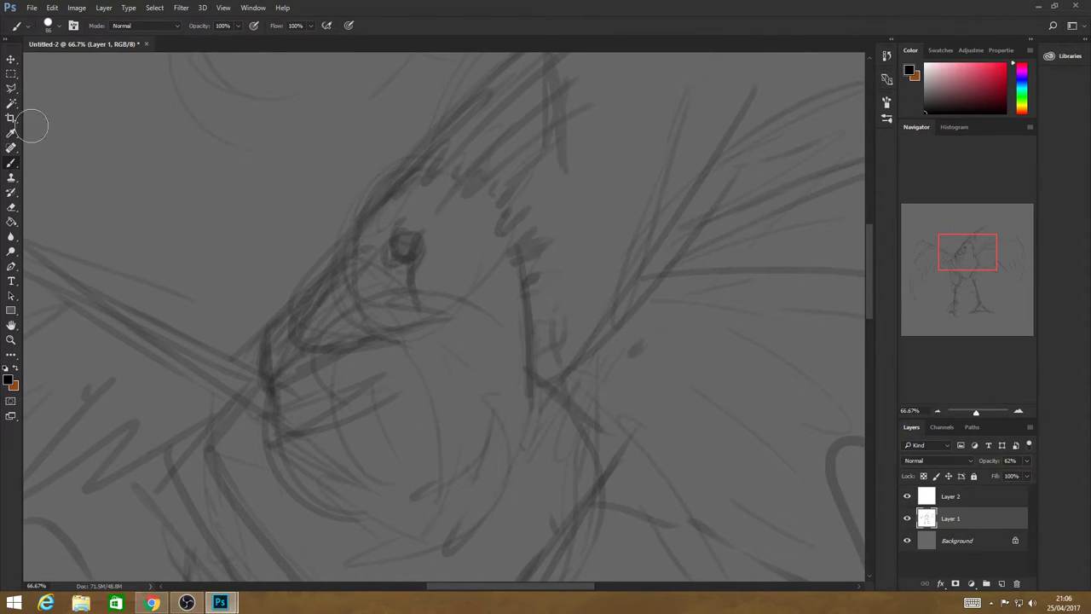
Reduce the brush size to 6 px and trace a thin outline around the bird's eye.
click(73, 27)
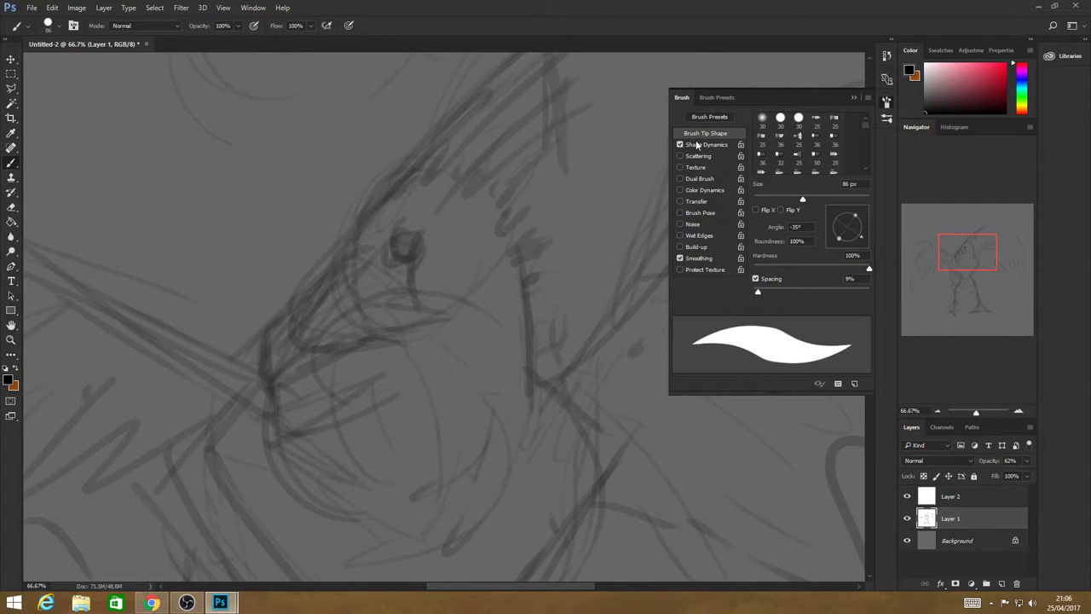
click(853, 98)
click(58, 26)
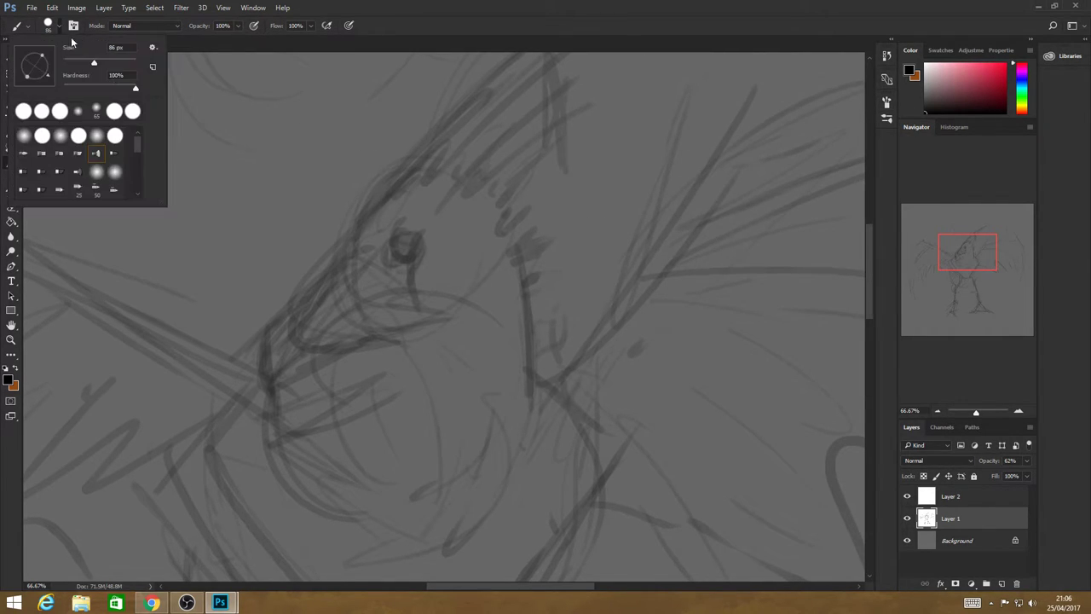
drag(77, 65, 65, 66)
click(399, 244)
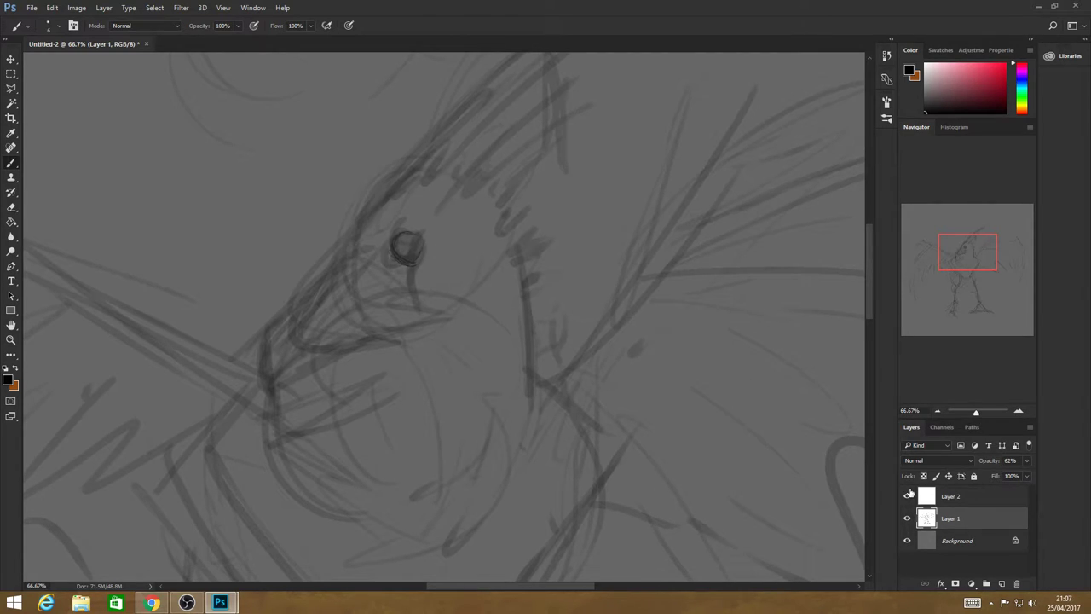
Switch to Layer 2, set the brush size to 14 px and trace the eye with a bolder outline.
click(906, 495)
click(950, 496)
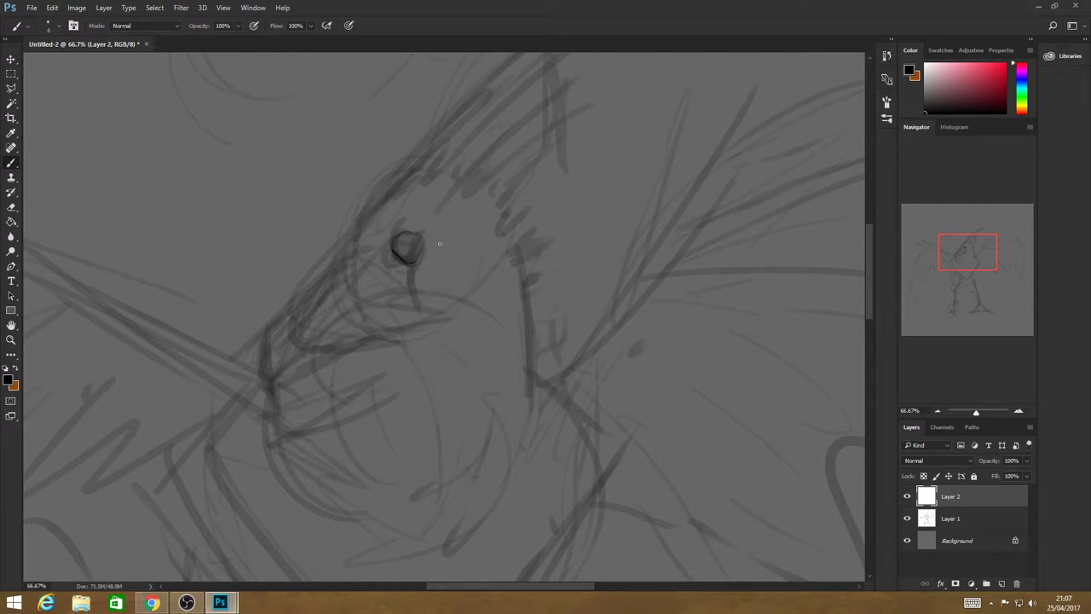
click(74, 25)
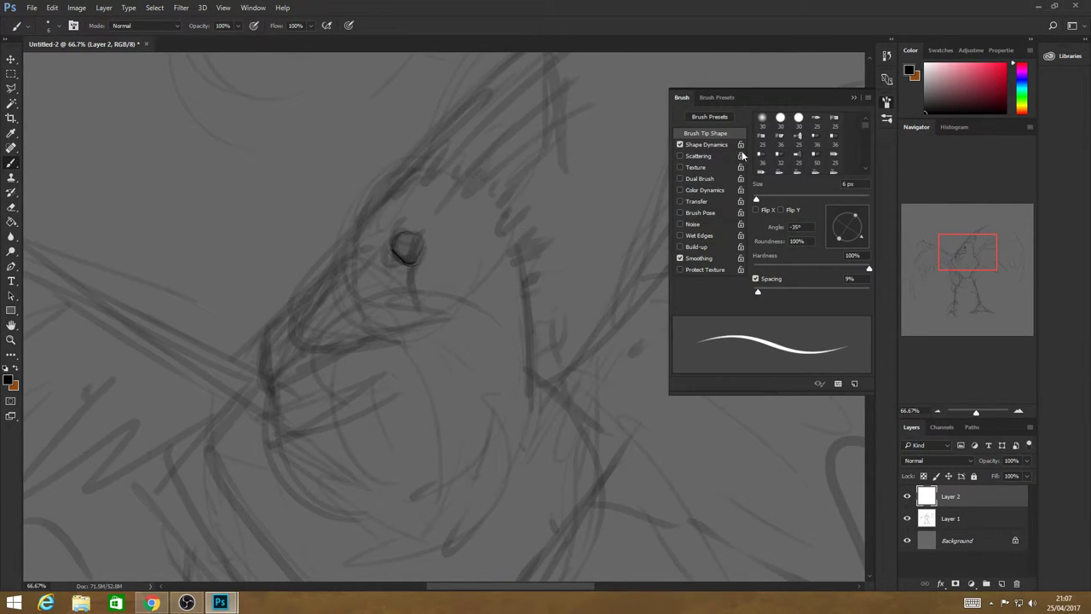
click(54, 26)
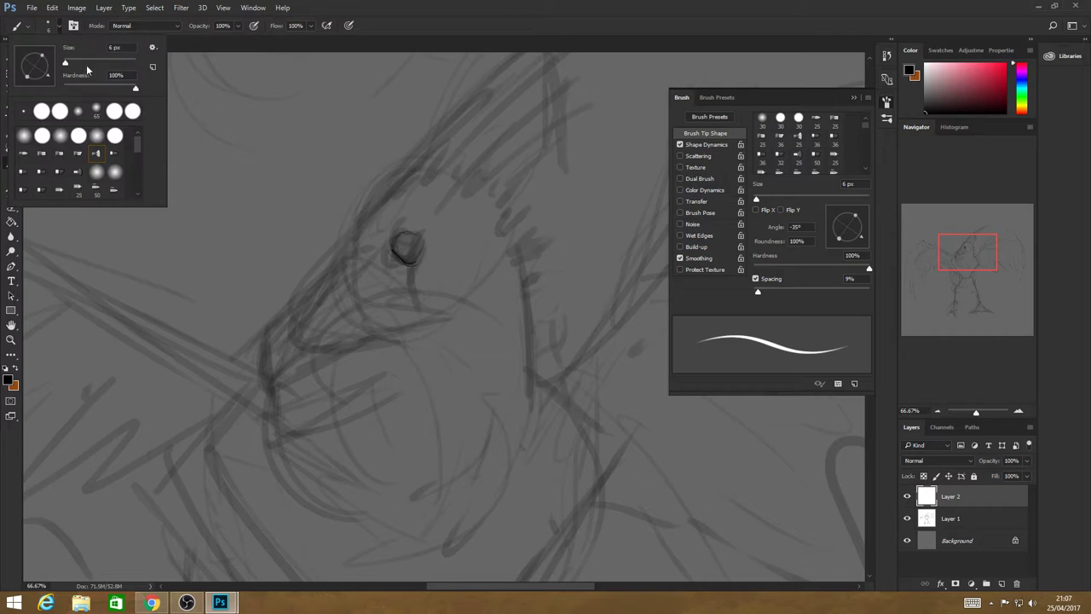
drag(70, 65, 69, 64)
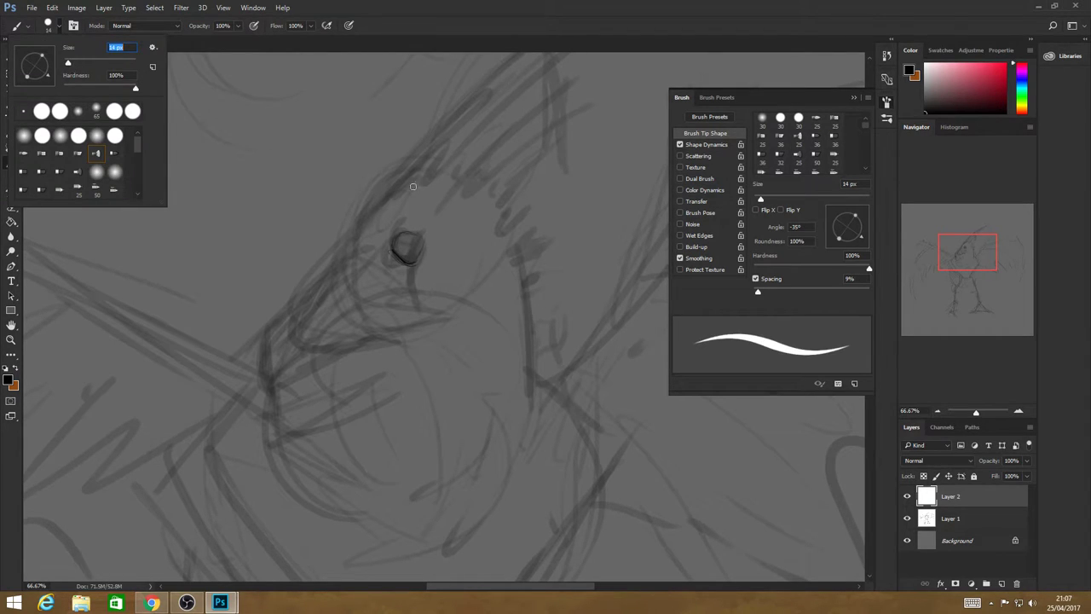
click(392, 249)
mouse_move(391, 250)
mouse_down()
mouse_move(415, 239)
mouse_move(400, 232)
mouse_move(417, 240)
mouse_up()
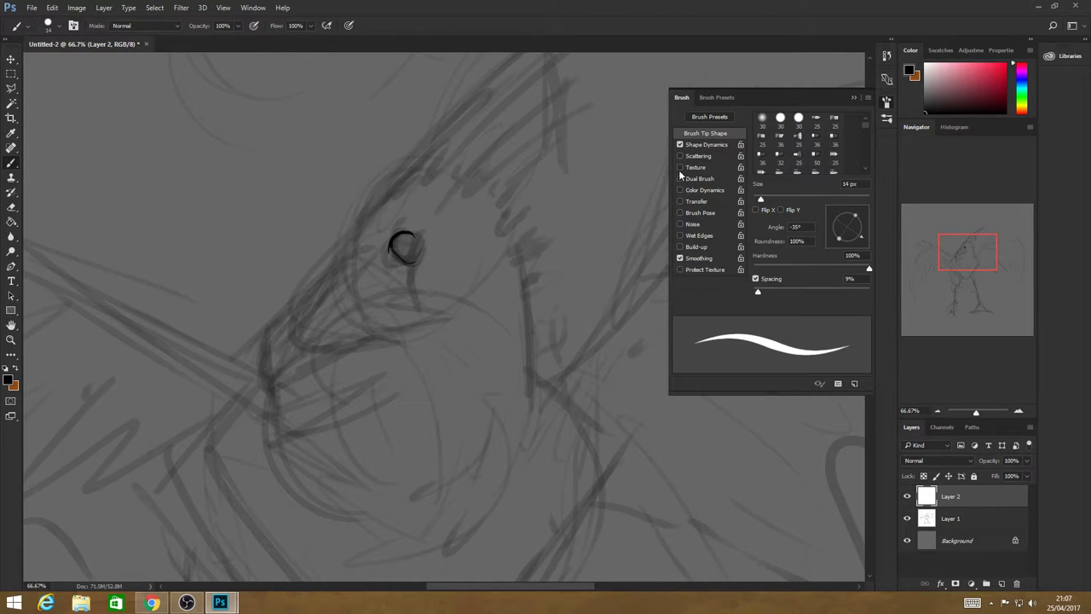
Turn the brush's Transfer dynamics back on and close the eye's outline with darker strokes.
click(680, 200)
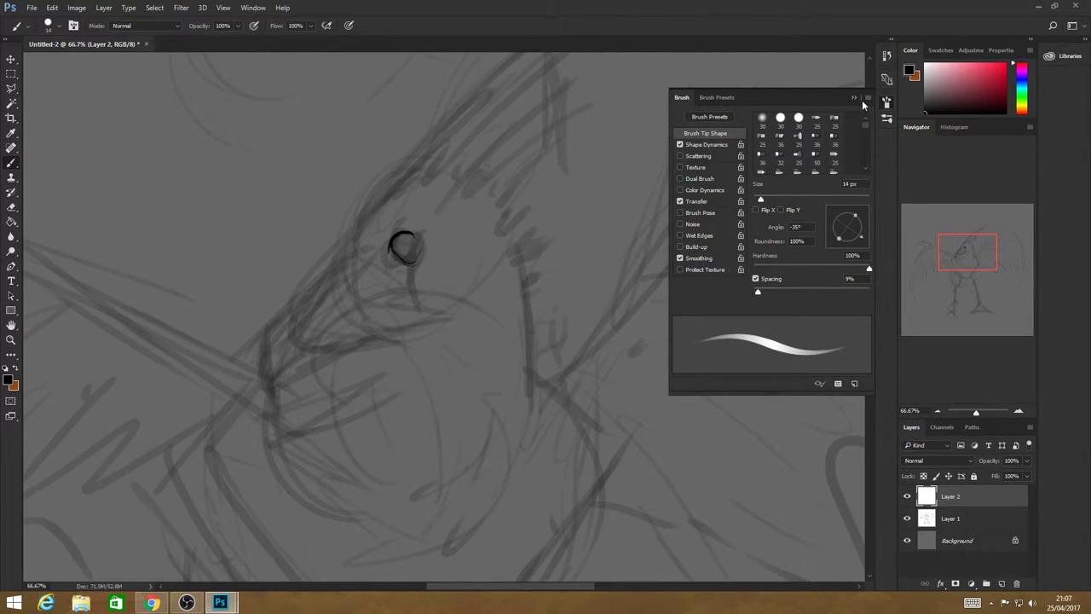
click(856, 101)
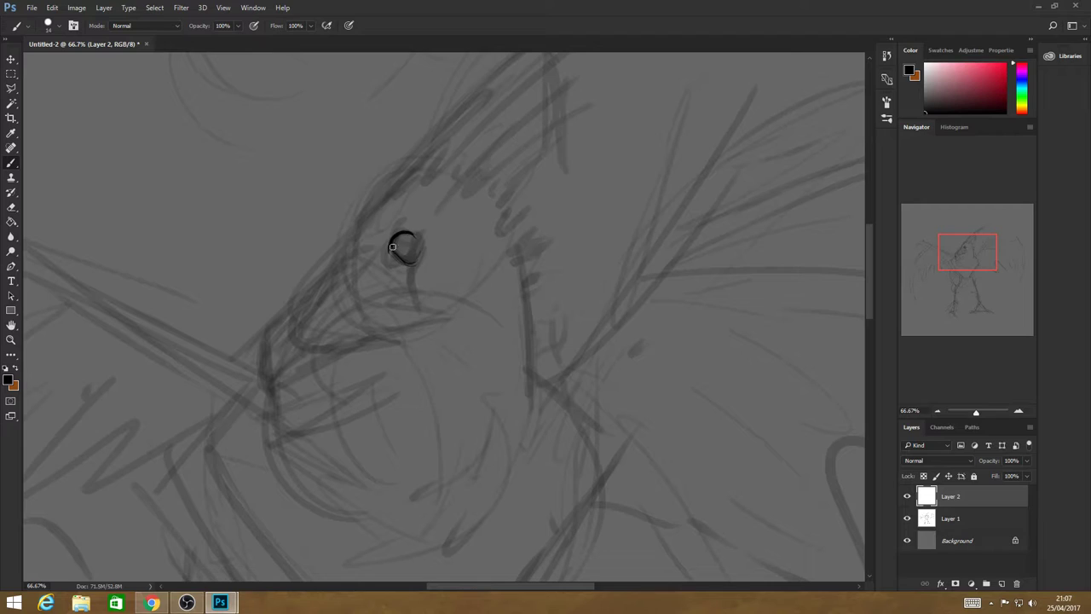
mouse_move(398, 232)
mouse_down()
mouse_move(407, 268)
mouse_move(395, 257)
mouse_move(421, 246)
mouse_up()
mouse_move(414, 235)
mouse_down()
mouse_move(420, 260)
mouse_move(406, 263)
mouse_up()
Trace the jagged forehead profile up into the crest's upper edge, and draw the mouth line and curved cheek.
drag(327, 271, 336, 254)
drag(364, 214, 447, 128)
mouse_move(330, 274)
mouse_down()
mouse_move(315, 302)
mouse_move(334, 321)
mouse_move(318, 311)
mouse_move(354, 343)
mouse_move(371, 339)
mouse_move(318, 312)
mouse_move(439, 358)
mouse_move(385, 315)
mouse_move(478, 302)
mouse_move(448, 308)
mouse_move(502, 258)
mouse_up()
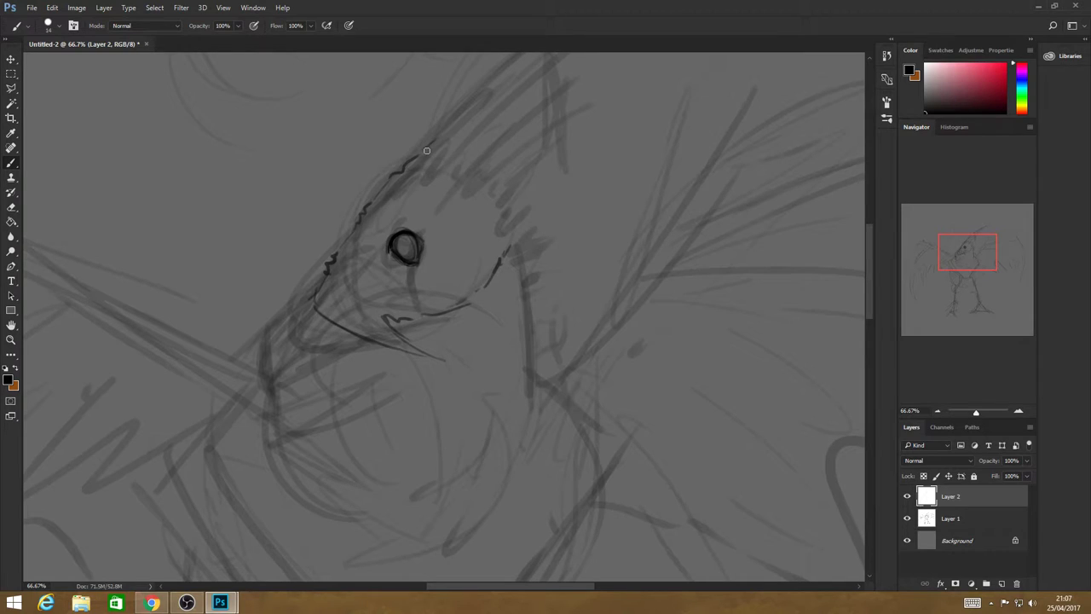
mouse_move(426, 151)
mouse_down()
mouse_move(528, 60)
mouse_move(552, 53)
mouse_up()
Draw the hooked beak and the pointed mouth corner, and widen the side panels for a larger Navigator preview.
mouse_move(312, 299)
mouse_down()
mouse_move(273, 363)
mouse_move(300, 317)
mouse_move(274, 380)
mouse_move(292, 324)
mouse_move(293, 360)
mouse_move(280, 343)
mouse_move(300, 406)
mouse_up()
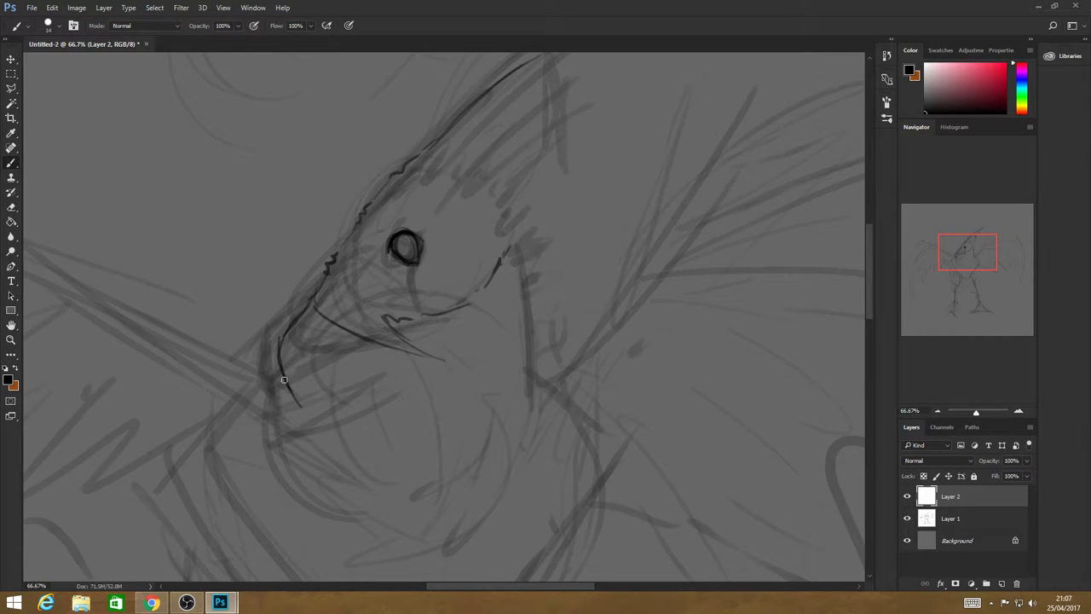
mouse_move(309, 417)
mouse_down()
mouse_move(307, 368)
mouse_move(354, 328)
mouse_move(309, 381)
mouse_move(353, 365)
mouse_up()
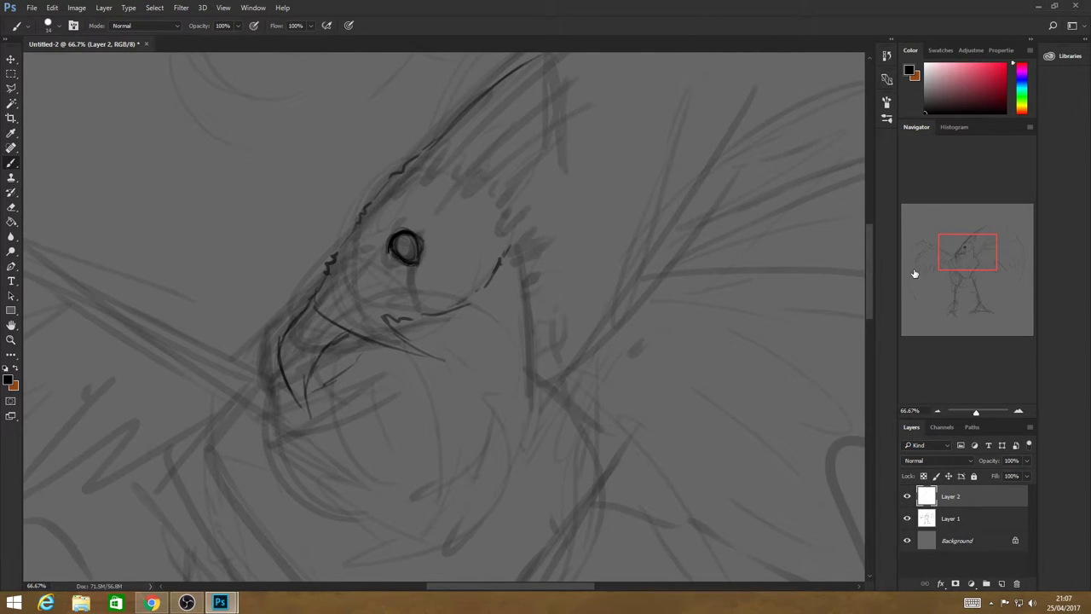
drag(896, 273, 680, 269)
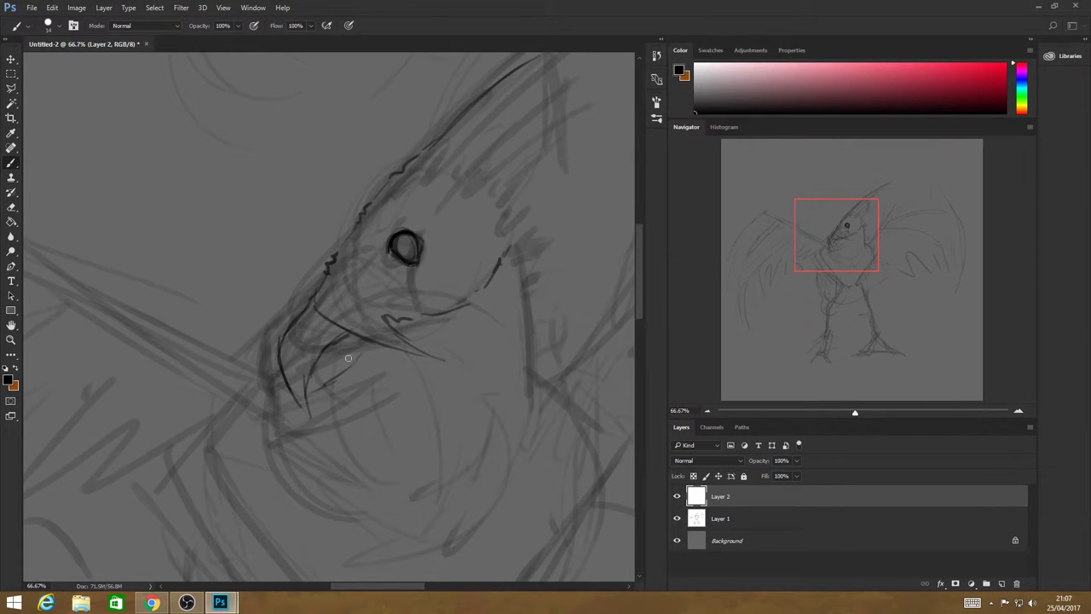
mouse_move(312, 385)
mouse_down()
mouse_move(409, 353)
mouse_move(471, 376)
mouse_up()
drag(400, 327, 458, 373)
drag(419, 321, 425, 343)
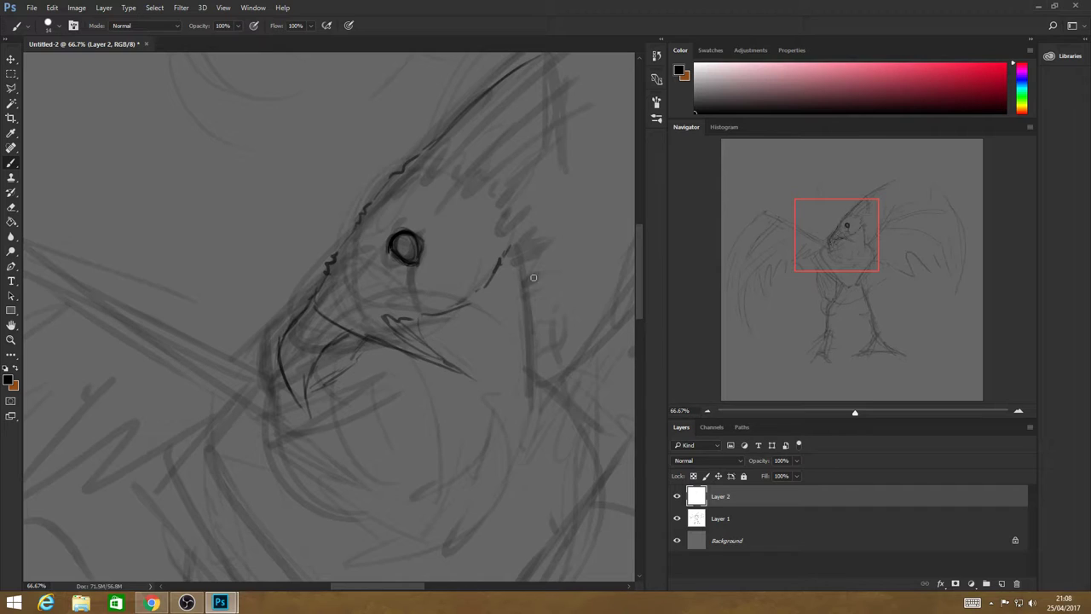
Draw a jagged feathered line down the back of the neck and darken the front edge of the beak.
mouse_move(514, 242)
mouse_down()
mouse_move(542, 280)
mouse_move(576, 375)
mouse_up()
drag(312, 304, 281, 368)
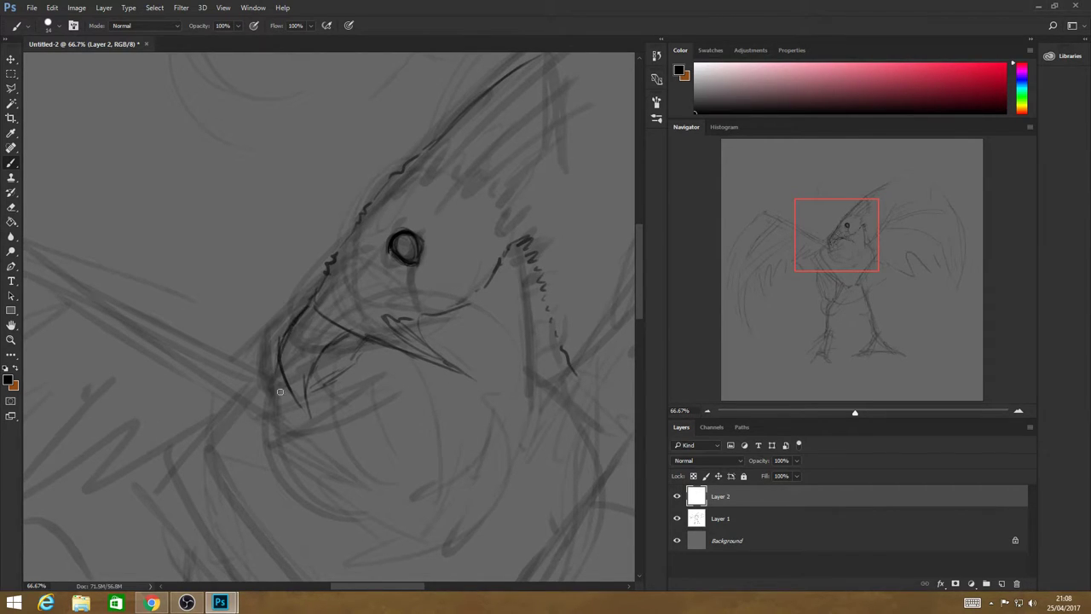
mouse_move(292, 329)
mouse_down()
mouse_move(283, 394)
mouse_move(308, 422)
mouse_move(327, 423)
mouse_up()
Outline the swept-back crest to its tip and fill it with long feather strokes behind the eye.
click(9, 340)
drag(492, 290, 356, 286)
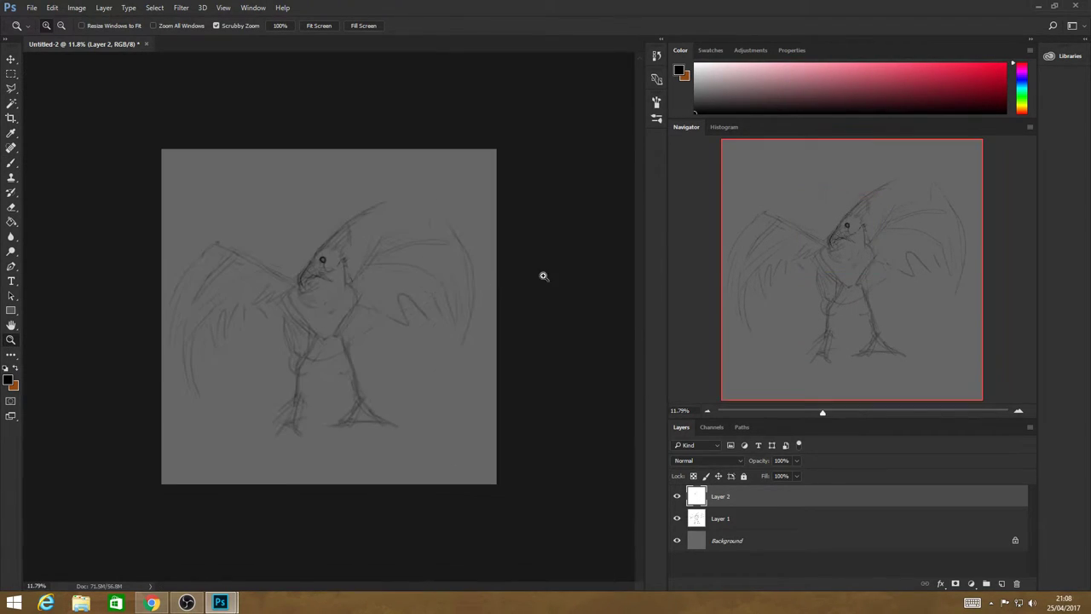
scroll(399, 195, up, 5)
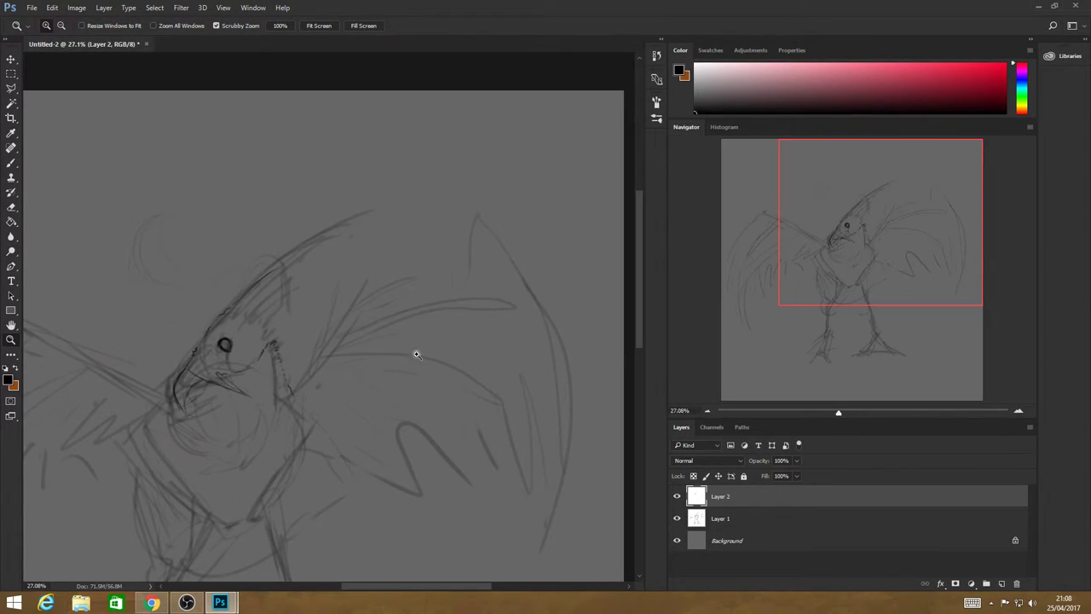
click(11, 162)
mouse_move(259, 272)
mouse_down()
mouse_move(385, 203)
mouse_move(342, 241)
mouse_up()
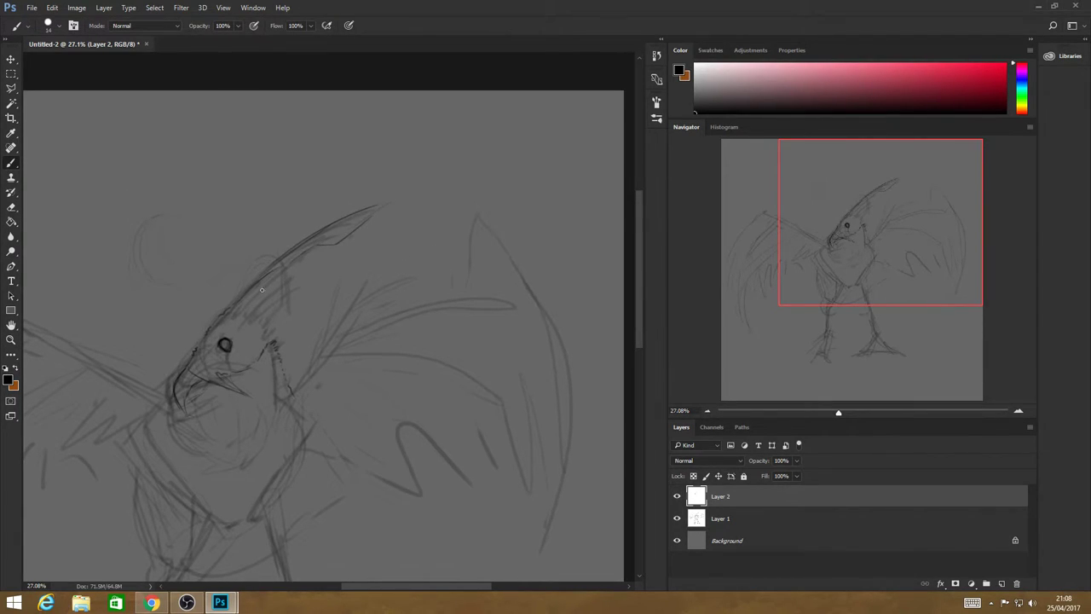
mouse_move(261, 289)
mouse_down()
mouse_move(243, 313)
mouse_move(333, 247)
mouse_move(249, 315)
mouse_move(332, 265)
mouse_move(260, 312)
mouse_move(319, 299)
mouse_move(259, 334)
mouse_up()
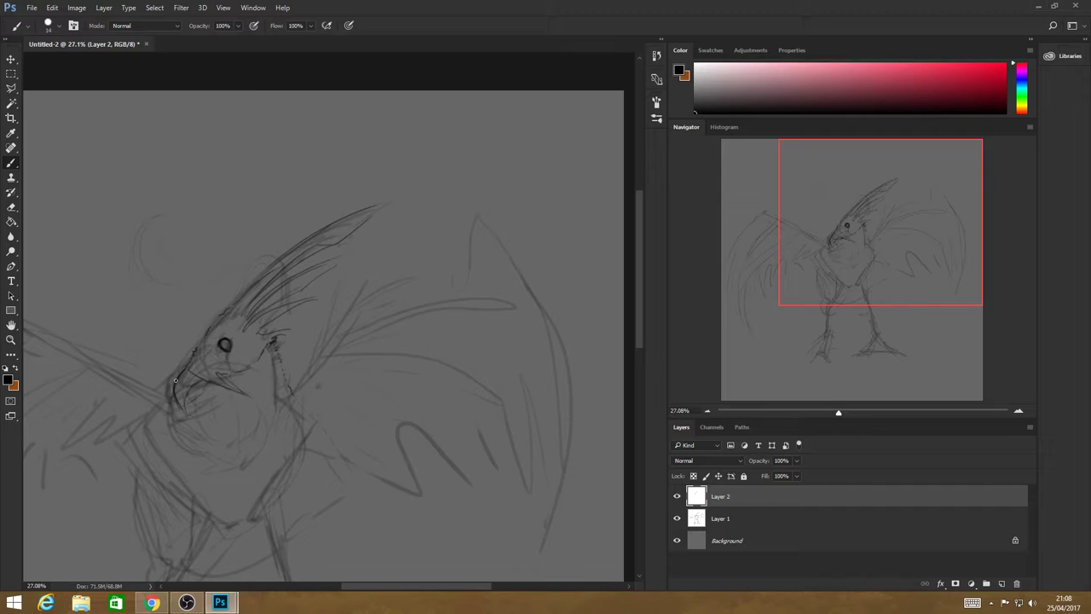
Draw the shoulder lines beside the head and trace the right wing's upper edge, pointed tip and long outer curve.
drag(167, 394, 142, 395)
mouse_move(314, 380)
mouse_down()
mouse_move(399, 270)
mouse_move(432, 276)
mouse_move(491, 193)
mouse_up()
drag(490, 195, 483, 225)
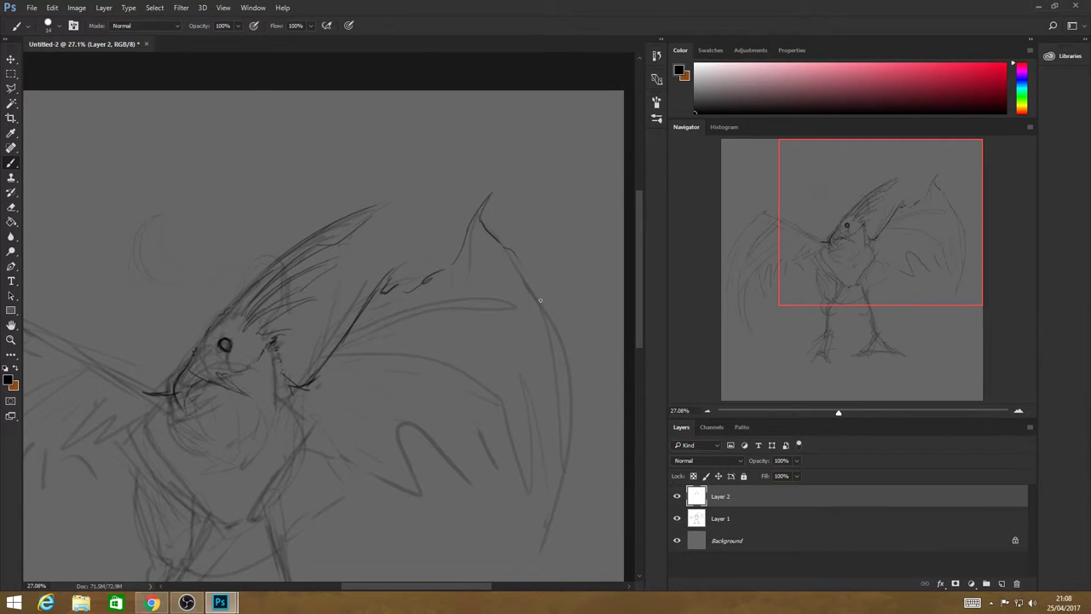
drag(539, 300, 560, 332)
mouse_move(501, 257)
mouse_down()
mouse_move(578, 402)
mouse_move(545, 530)
mouse_move(502, 565)
mouse_up()
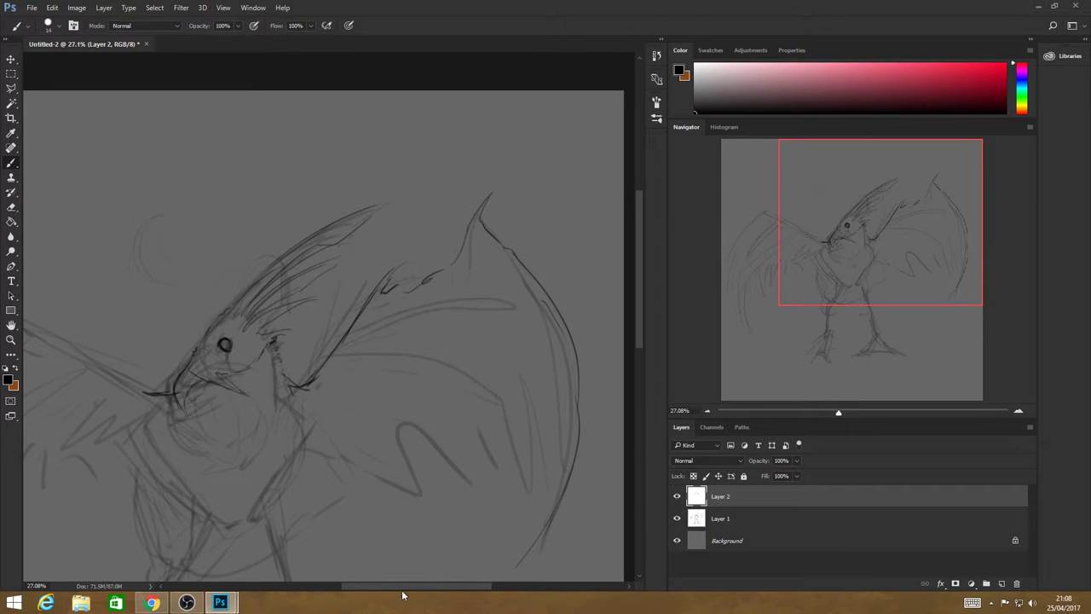
Trace the left wing's upper and outer edges and add ragged feather tips along its lower side.
drag(396, 586, 345, 585)
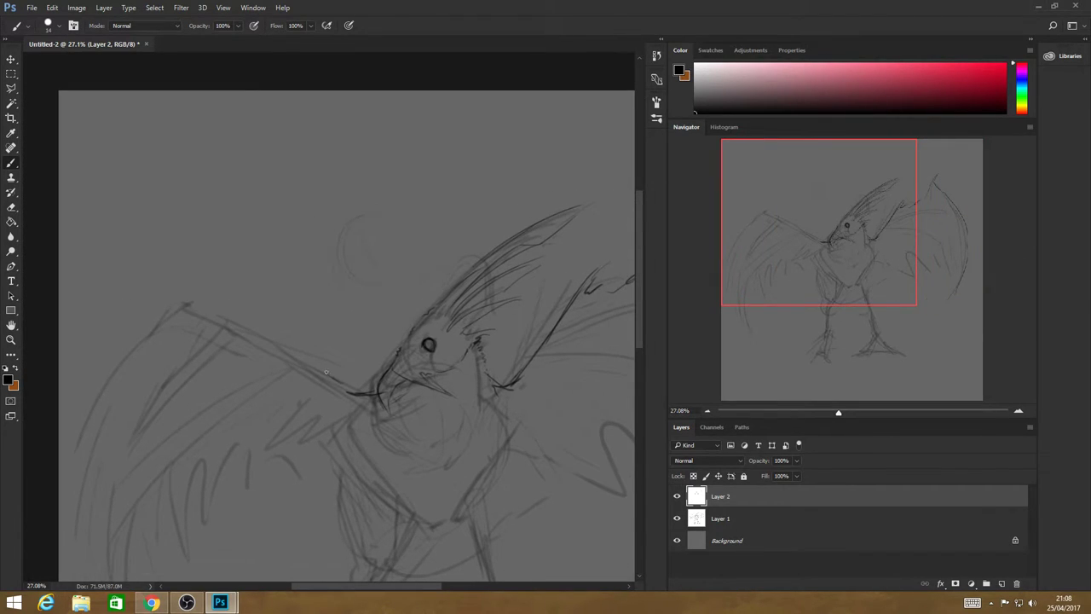
mouse_move(325, 371)
mouse_down()
mouse_move(180, 302)
mouse_move(131, 334)
mouse_move(94, 397)
mouse_move(90, 521)
mouse_move(107, 576)
mouse_up()
mouse_move(112, 501)
mouse_down()
mouse_move(103, 562)
mouse_move(126, 535)
mouse_move(196, 501)
mouse_up()
drag(211, 505, 223, 483)
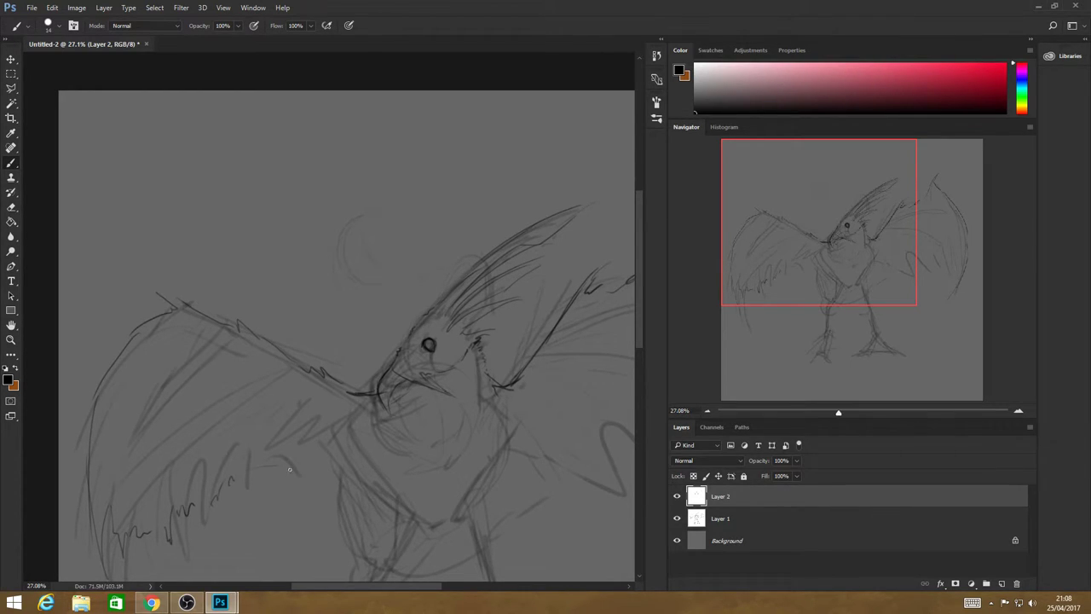
drag(292, 472, 321, 437)
Draw the right shoulder and the V-shaped chest with a curved line joining its two sides.
mouse_move(530, 428)
mouse_down()
mouse_move(501, 415)
mouse_move(447, 481)
mouse_up()
drag(448, 499, 429, 503)
drag(349, 433, 452, 528)
drag(396, 494, 466, 485)
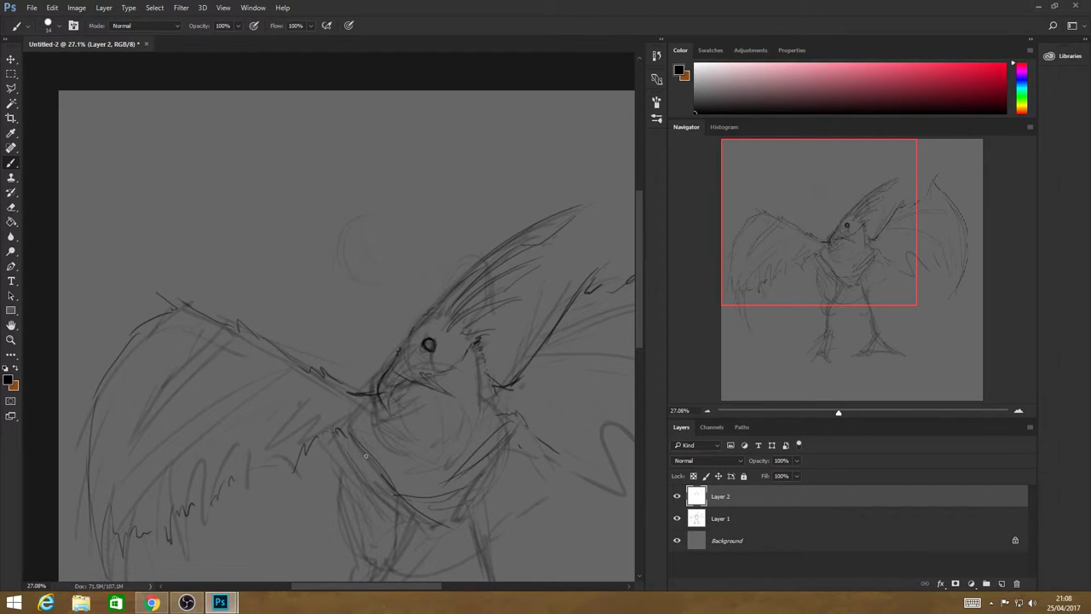
Outline both thighs from the lower chest down to the knees, with a ragged feather edge between them.
mouse_move(379, 477)
mouse_down()
mouse_move(385, 547)
mouse_move(378, 538)
mouse_up()
click(15, 340)
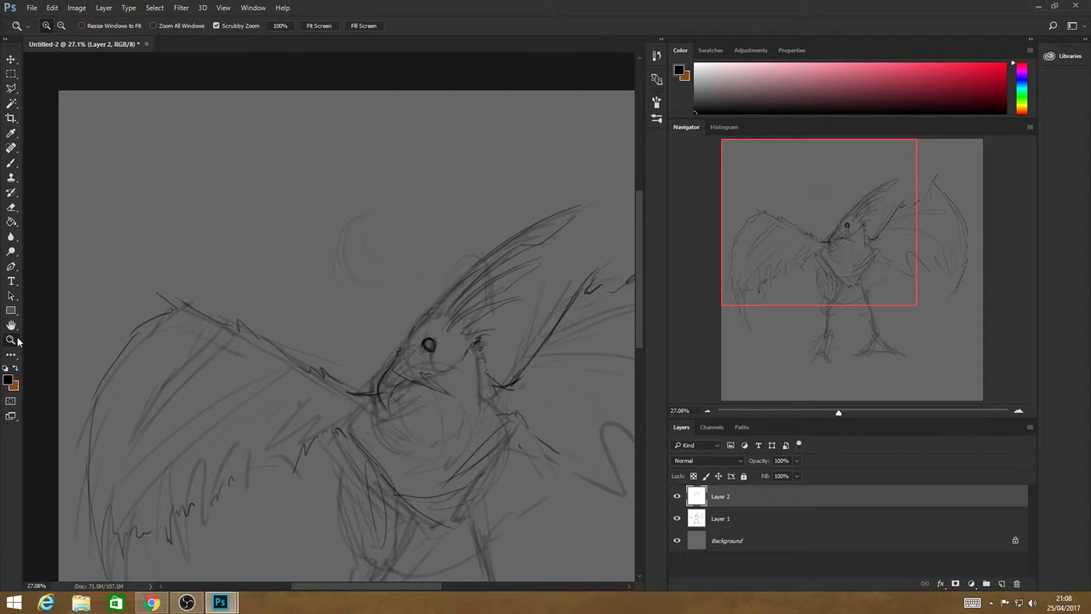
drag(492, 383, 371, 366)
drag(412, 400, 444, 493)
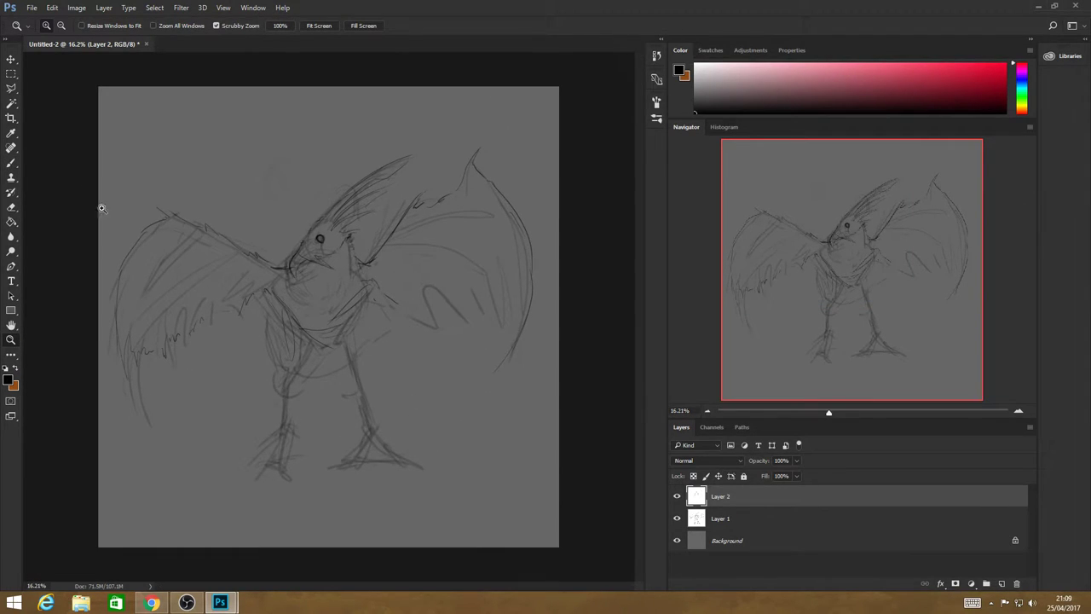
click(12, 163)
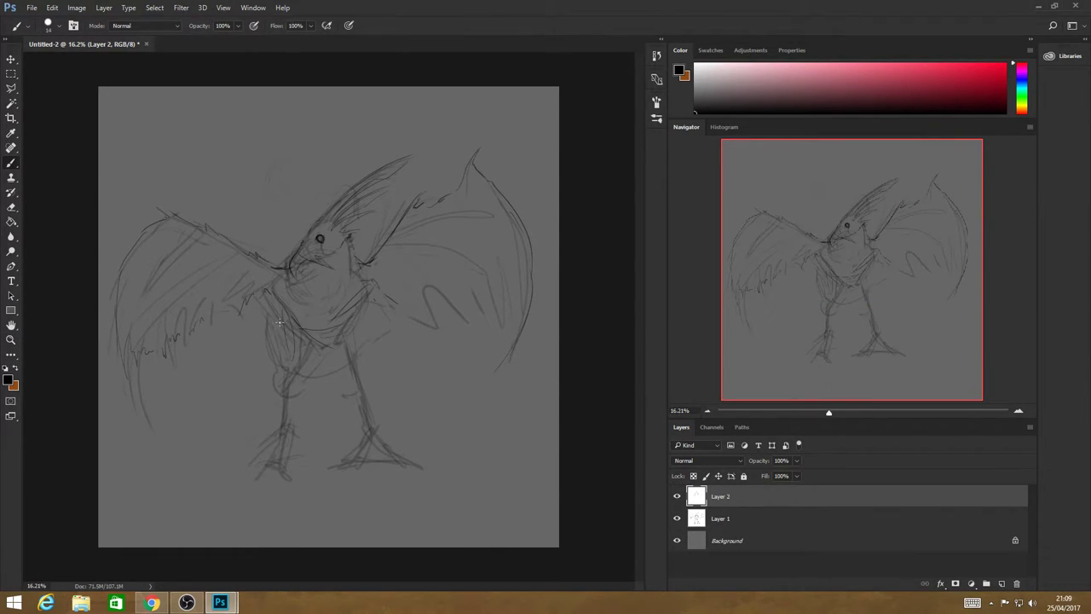
drag(272, 306, 284, 392)
mouse_move(322, 339)
mouse_down()
mouse_move(297, 373)
mouse_move(363, 362)
mouse_move(344, 346)
mouse_move(375, 394)
mouse_up()
mouse_move(371, 312)
mouse_down()
mouse_move(369, 395)
mouse_move(358, 355)
mouse_move(369, 312)
mouse_move(365, 343)
mouse_up()
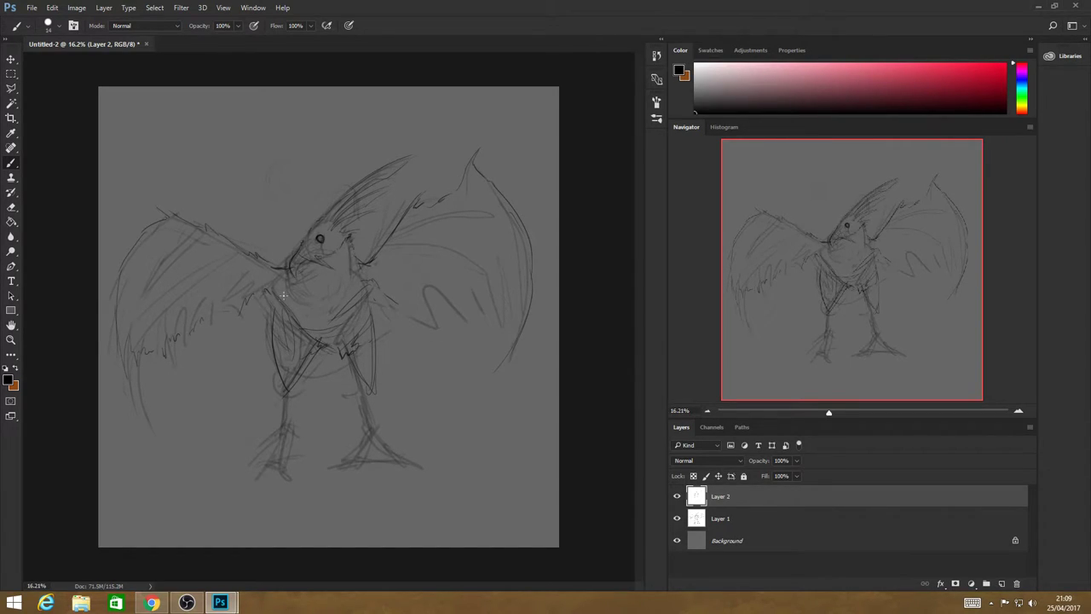
Add feather strokes at the left shoulder and retrace the right wing's inner line from its shoulder.
mouse_move(281, 288)
mouse_down()
mouse_move(293, 301)
mouse_move(259, 278)
mouse_move(237, 284)
mouse_up()
drag(260, 262, 269, 271)
mouse_move(366, 265)
mouse_down()
mouse_move(404, 230)
mouse_move(388, 260)
mouse_up()
Draw both lower legs with wide pointed feet and add jagged feather edges around the knees.
mouse_move(289, 390)
mouse_down()
mouse_move(265, 452)
mouse_move(282, 382)
mouse_move(271, 438)
mouse_move(291, 381)
mouse_move(289, 460)
mouse_move(271, 453)
mouse_move(274, 437)
mouse_move(240, 467)
mouse_up()
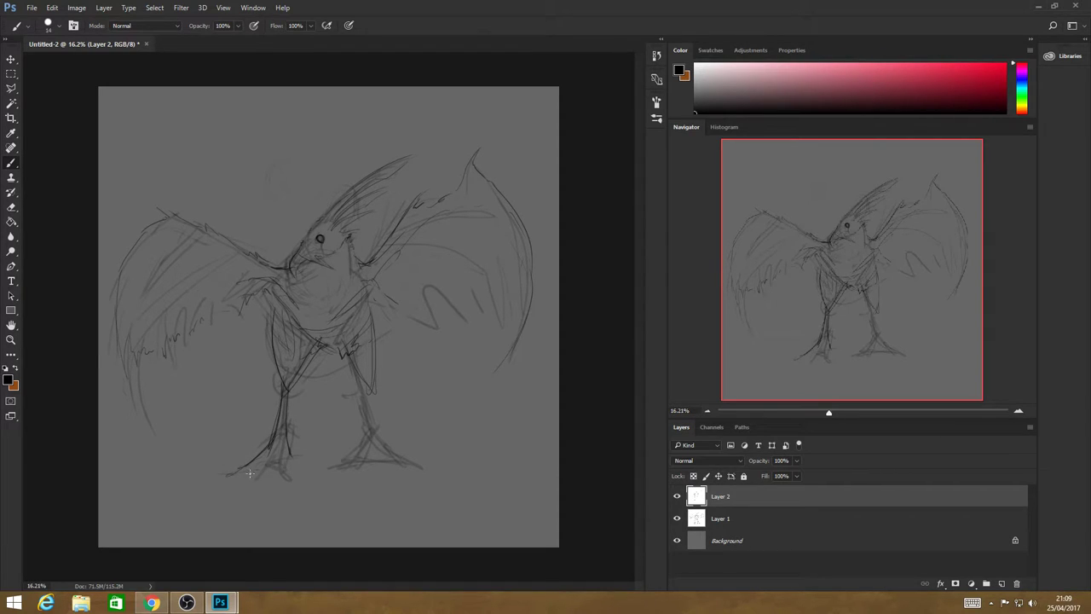
drag(291, 480, 280, 471)
drag(373, 380, 422, 464)
mouse_move(370, 394)
mouse_down()
mouse_move(394, 445)
mouse_move(388, 426)
mouse_move(395, 452)
mouse_move(375, 469)
mouse_move(439, 460)
mouse_move(408, 451)
mouse_move(466, 477)
mouse_move(372, 471)
mouse_move(394, 434)
mouse_move(376, 403)
mouse_up()
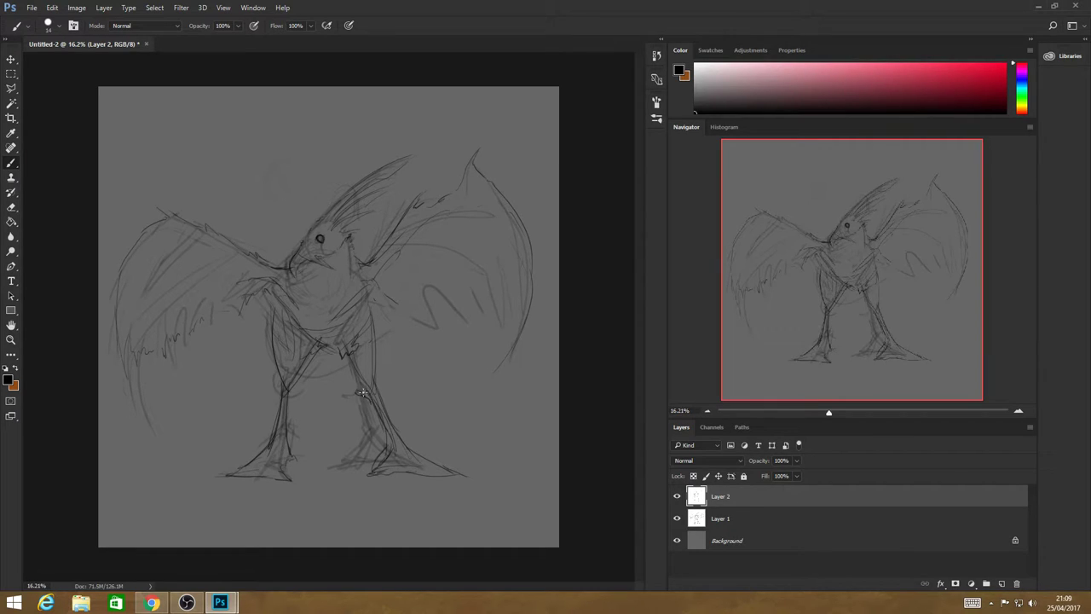
mouse_move(362, 382)
mouse_down()
mouse_move(388, 442)
mouse_move(377, 368)
mouse_up()
drag(288, 394, 301, 389)
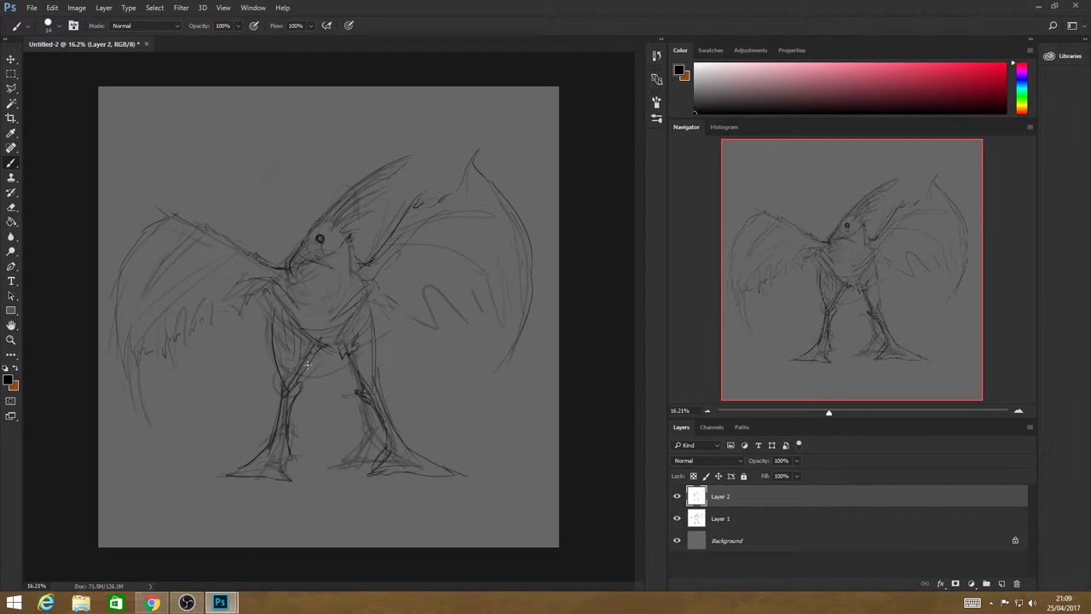
drag(315, 350, 291, 416)
Trace the right wing's ragged lower edge and long trailing feathers, and add a claw to each wing's tip.
mouse_move(380, 300)
mouse_down()
mouse_move(423, 335)
mouse_move(461, 329)
mouse_move(496, 298)
mouse_move(498, 318)
mouse_move(511, 308)
mouse_move(507, 289)
mouse_move(453, 403)
mouse_move(501, 345)
mouse_up()
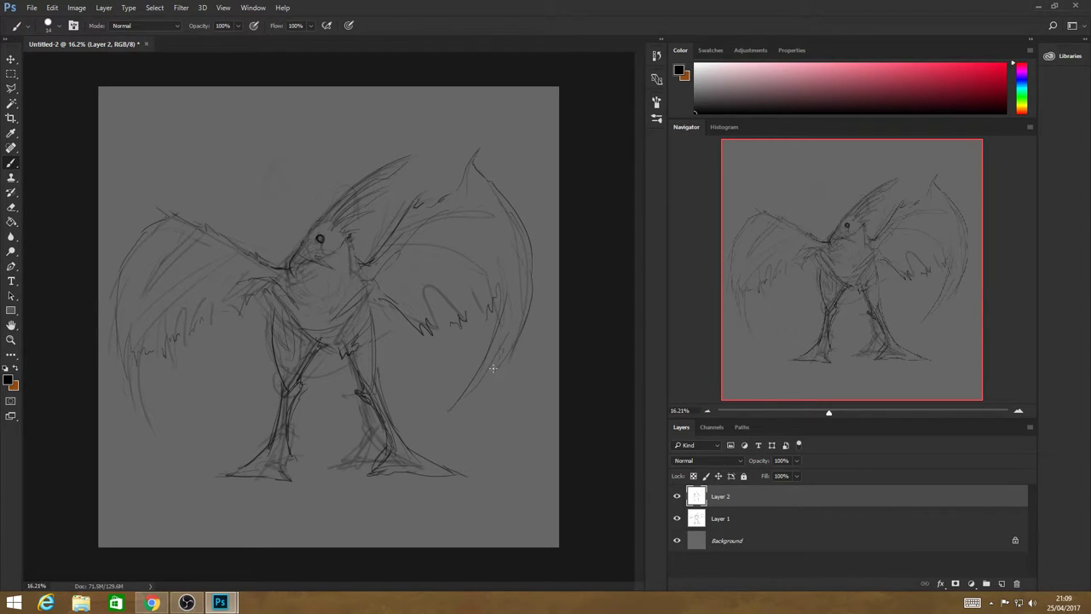
mouse_move(466, 404)
mouse_down()
mouse_move(519, 337)
mouse_move(531, 286)
mouse_up()
drag(463, 177, 480, 162)
mouse_move(163, 211)
mouse_down()
mouse_move(132, 204)
mouse_move(170, 219)
mouse_up()
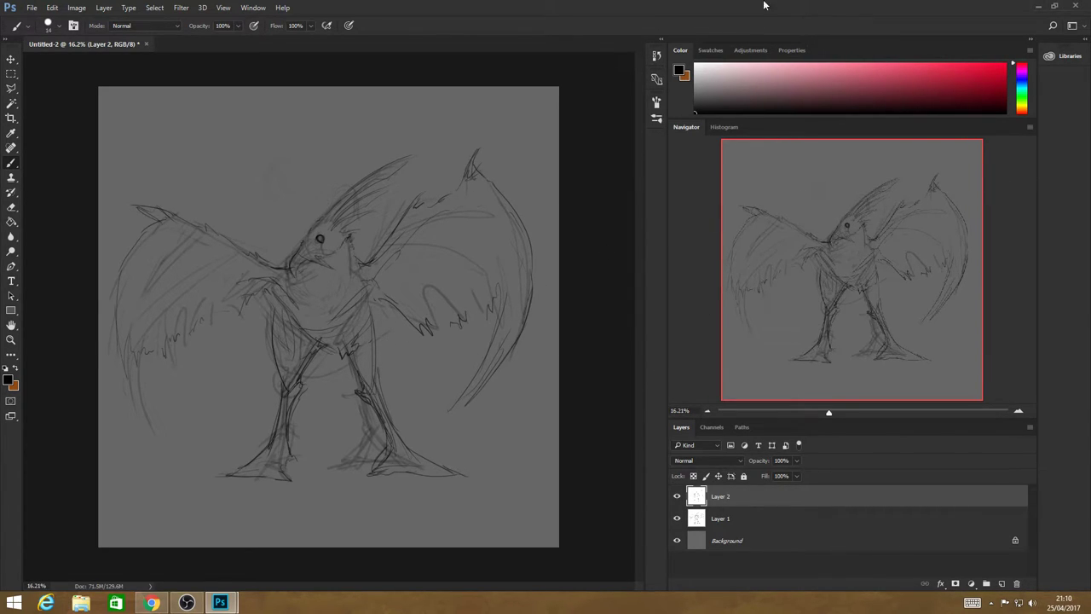
Sketch the jaw lines under the beak and add curved strokes across the chest.
key(alt+Tab)
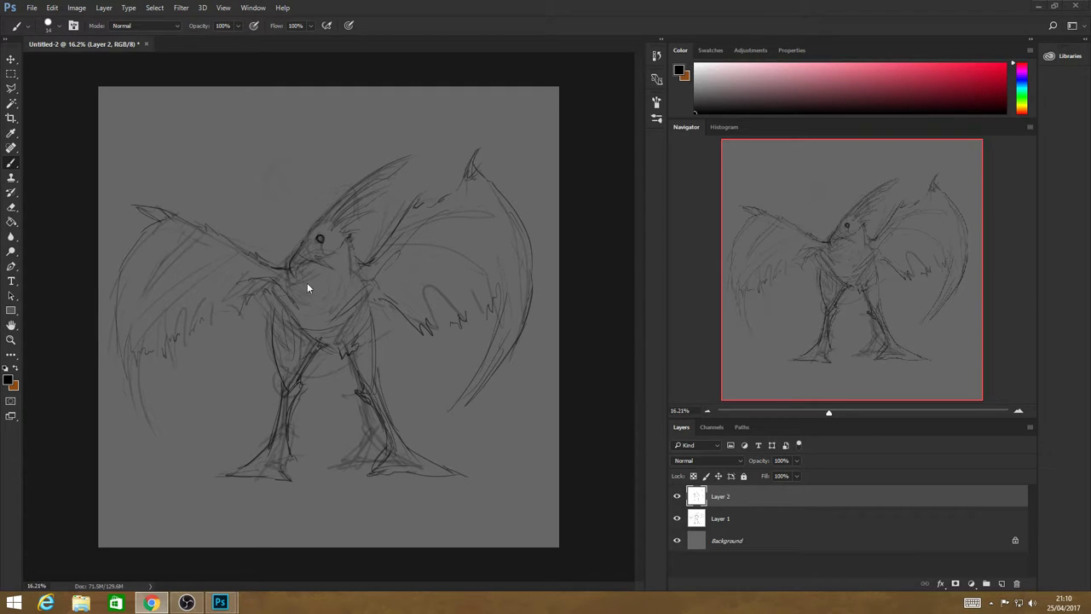
click(338, 294)
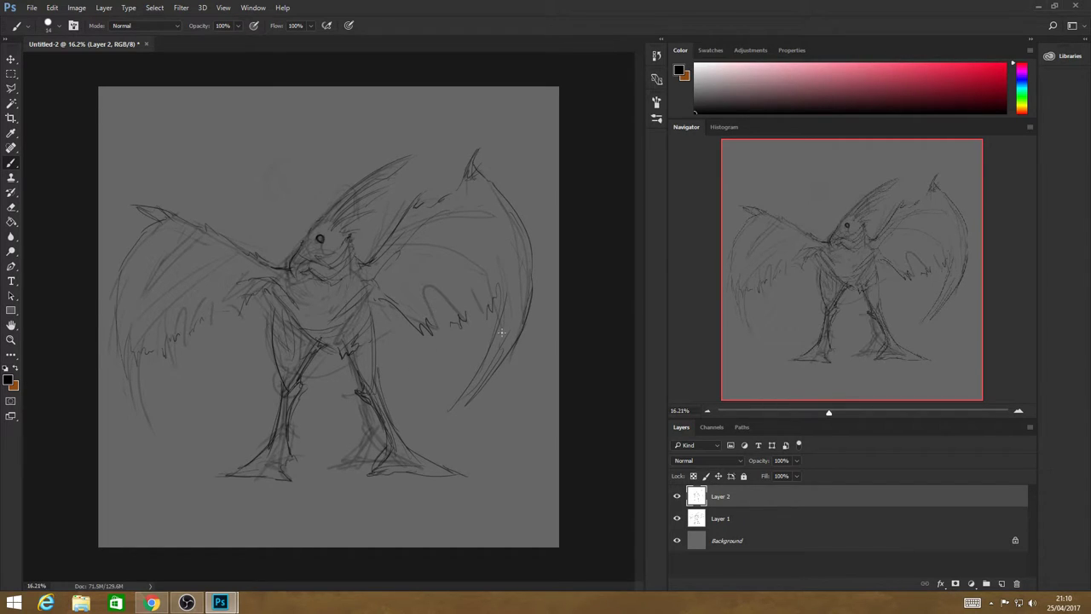
mouse_move(284, 290)
mouse_down()
mouse_move(304, 314)
mouse_move(339, 315)
mouse_up()
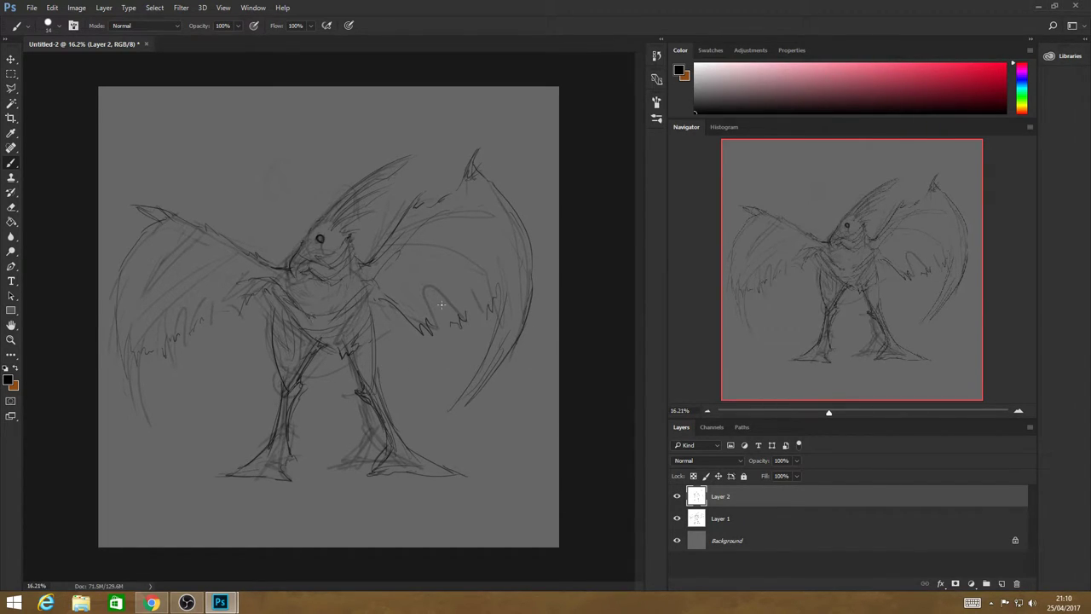
Merge Layer 2 down into Layer 1 and fade the merged sketch beneath a new active Layer 3.
click(1002, 584)
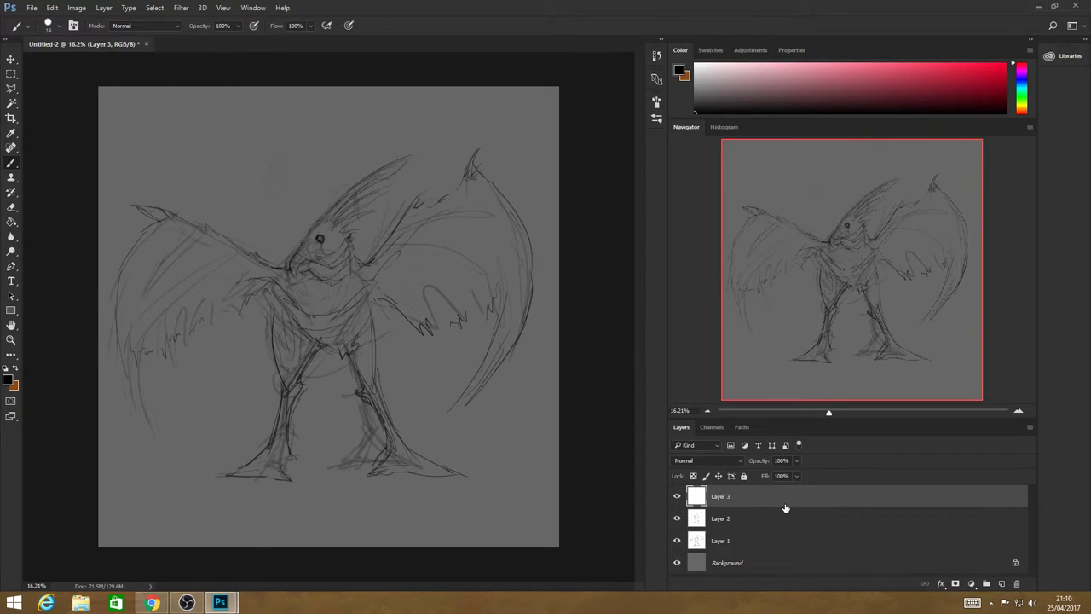
right_click(744, 521)
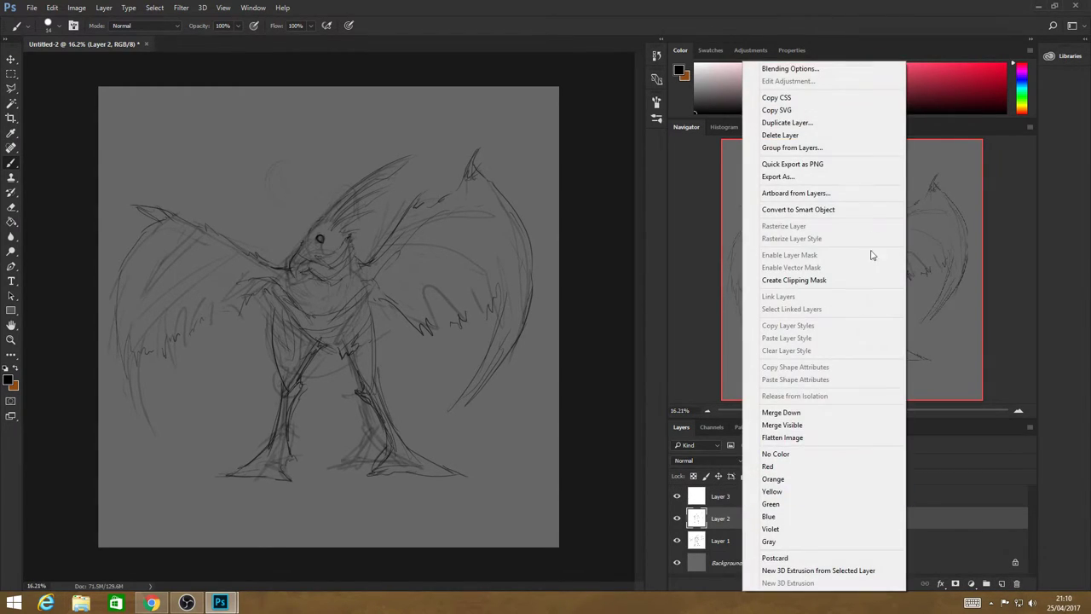
click(780, 411)
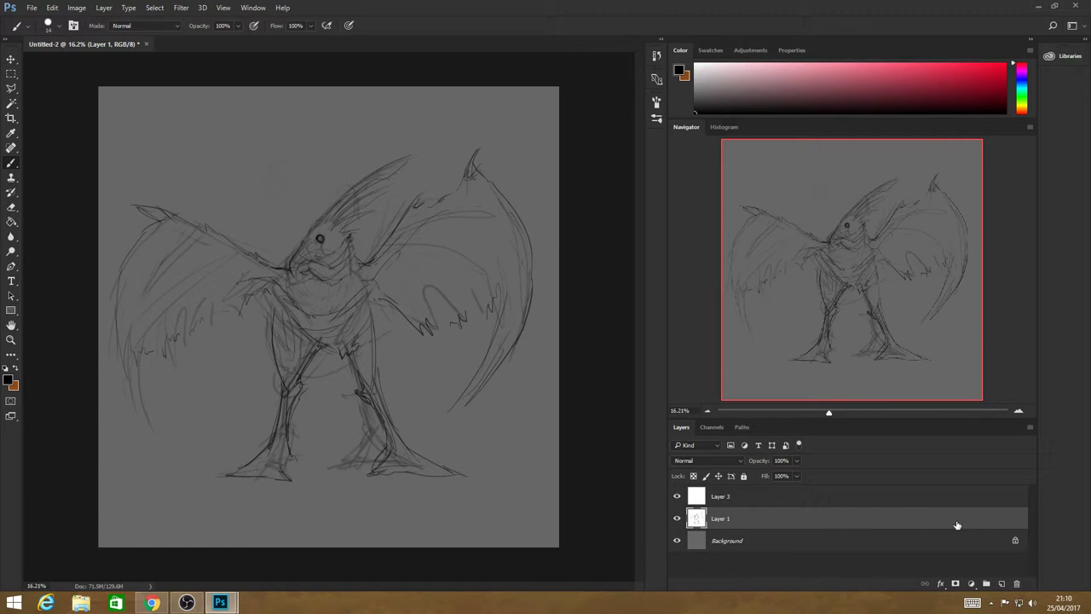
click(796, 460)
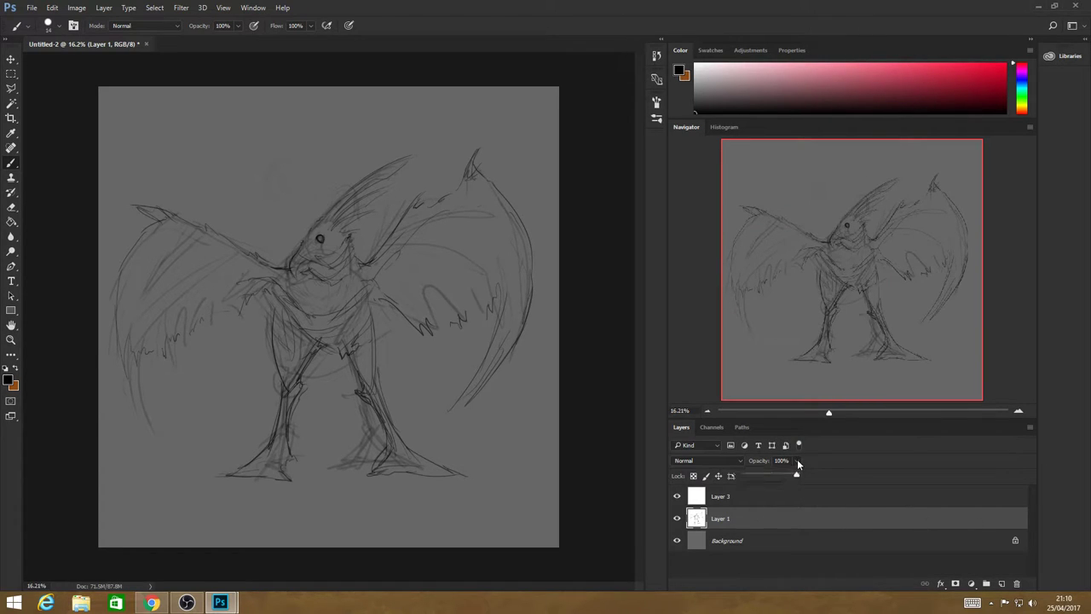
click(742, 498)
Redraw the eye's outline and pupil on Layer 3 with a 10 px brush.
click(11, 339)
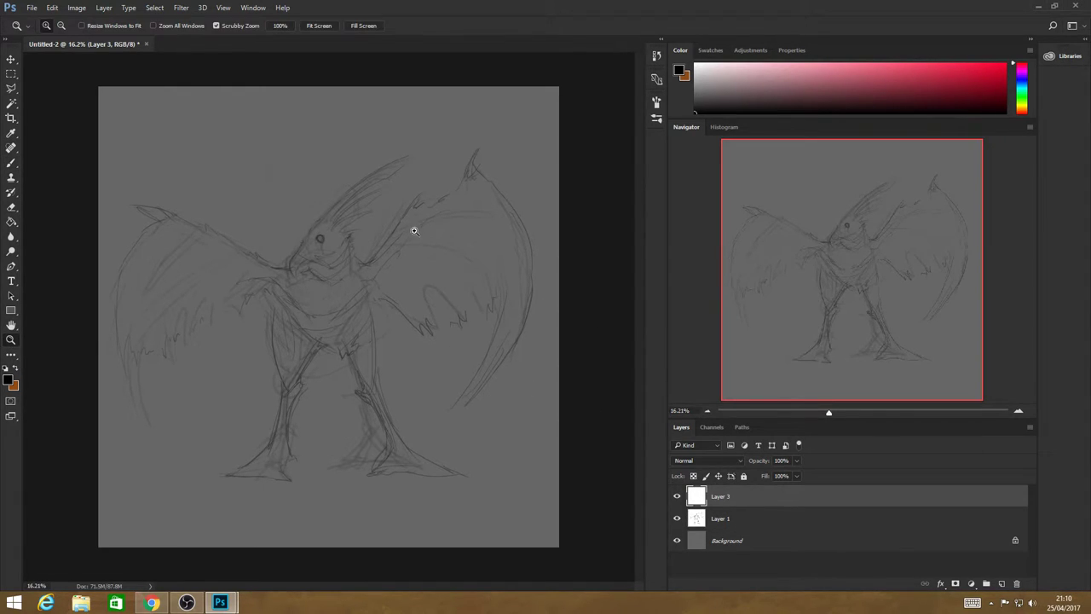
mouse_move(414, 227)
mouse_down()
mouse_move(448, 267)
mouse_move(416, 294)
mouse_up()
drag(186, 294, 194, 289)
drag(378, 588, 332, 587)
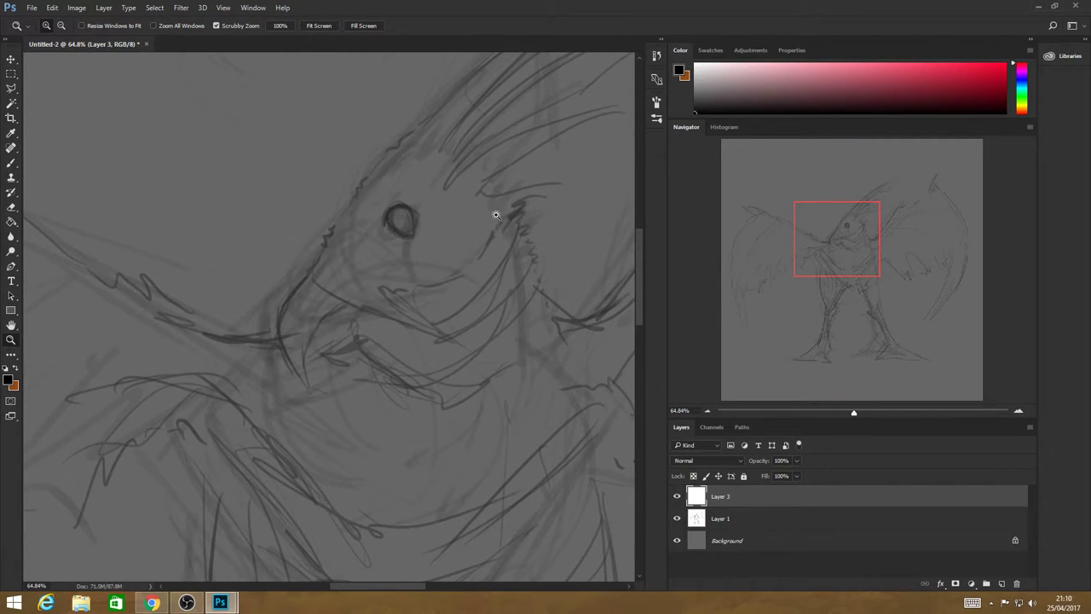
drag(480, 200, 480, 199)
click(11, 162)
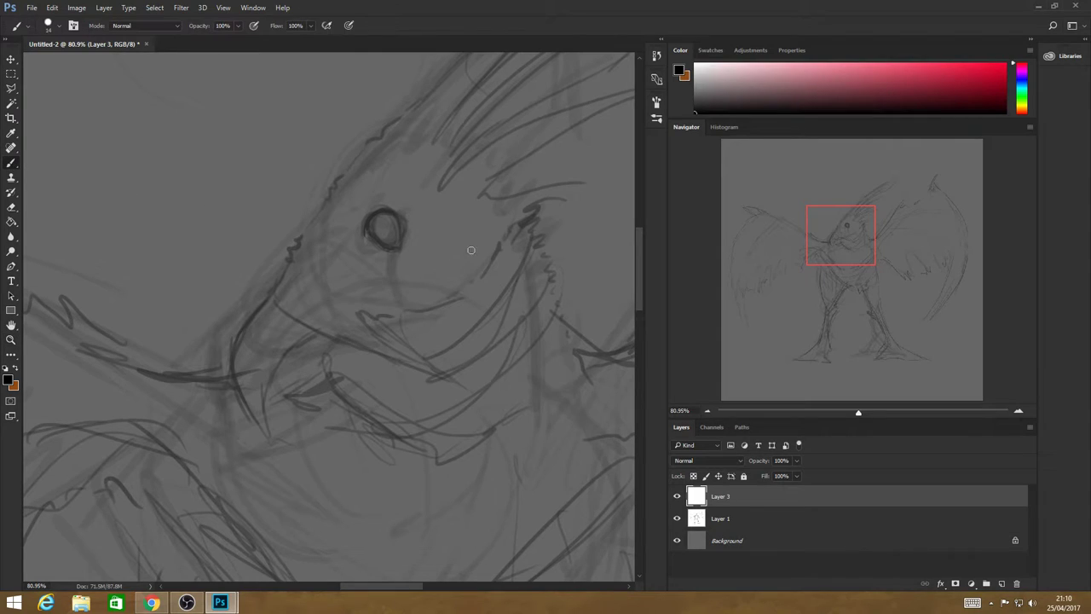
click(59, 26)
drag(71, 68, 69, 65)
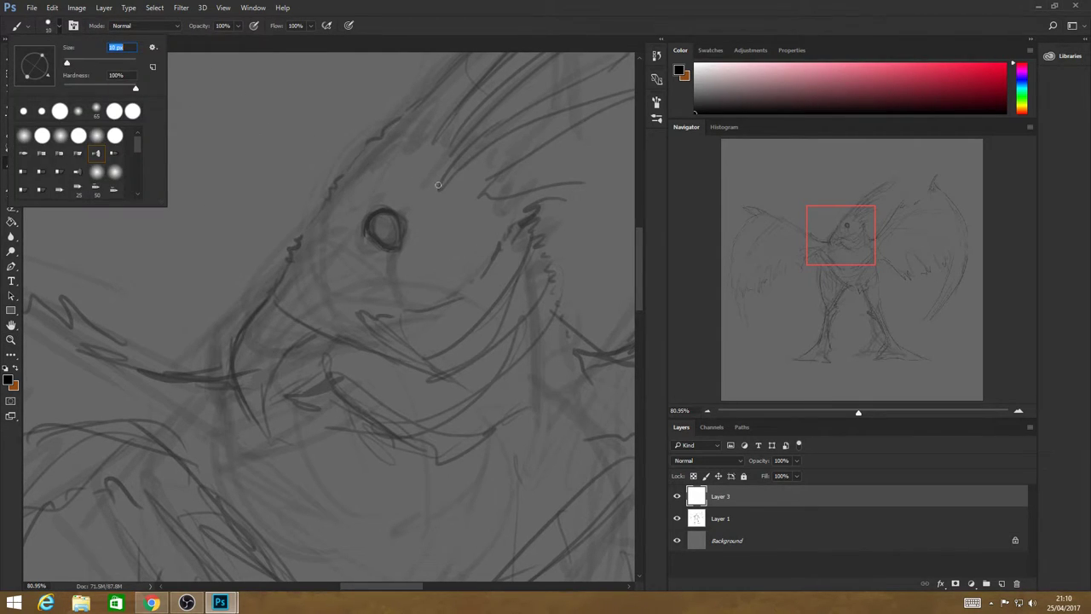
mouse_move(376, 212)
mouse_down()
mouse_move(370, 234)
mouse_move(399, 212)
mouse_move(370, 242)
mouse_move(408, 228)
mouse_up()
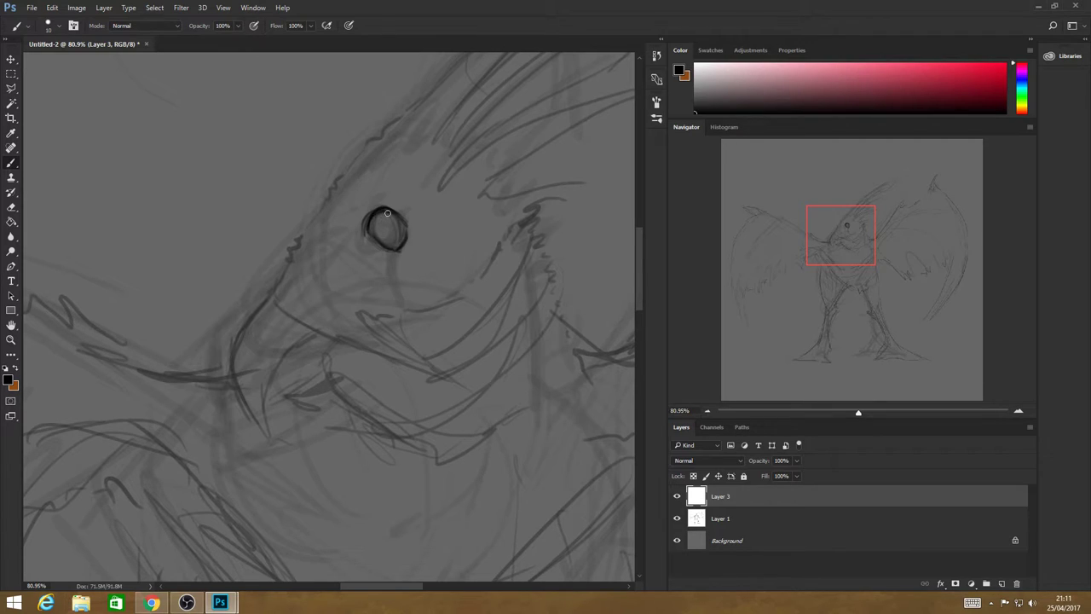
drag(376, 222, 388, 211)
drag(383, 228, 382, 230)
Draw the lines running from the eye down toward the beak and the narrow pair of lines above the eye.
drag(381, 258, 350, 300)
drag(352, 242, 323, 289)
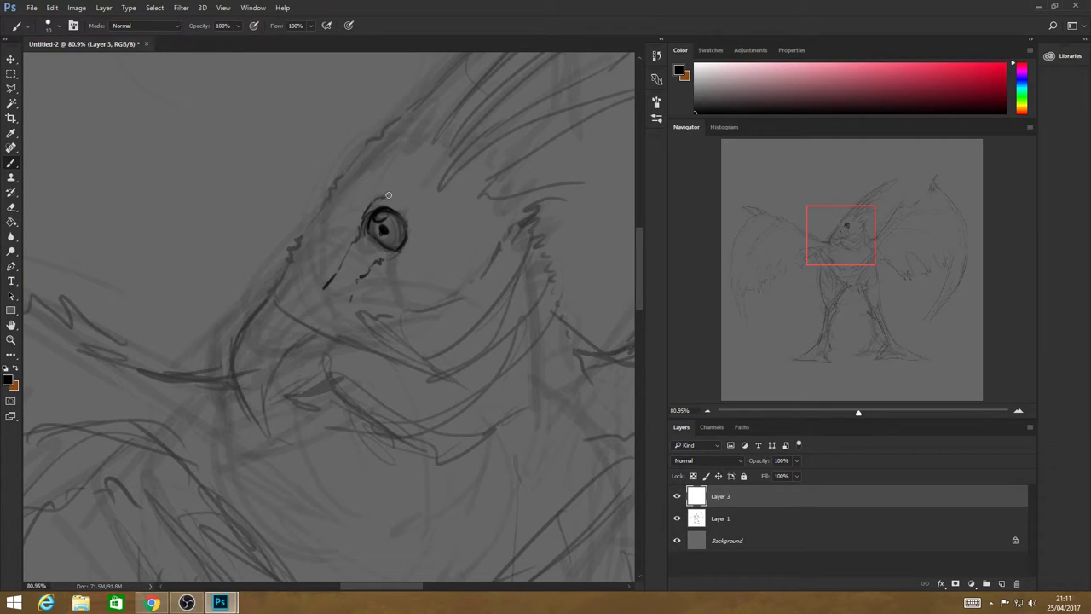
mouse_move(389, 197)
mouse_down()
mouse_move(422, 149)
mouse_move(401, 199)
mouse_move(415, 222)
mouse_move(407, 258)
mouse_move(408, 230)
mouse_up()
Draw the two mouth lines from beneath the eye, converging in a point at the back of the cheek.
mouse_move(352, 294)
mouse_down()
mouse_move(352, 305)
mouse_move(426, 357)
mouse_up()
drag(437, 365, 447, 375)
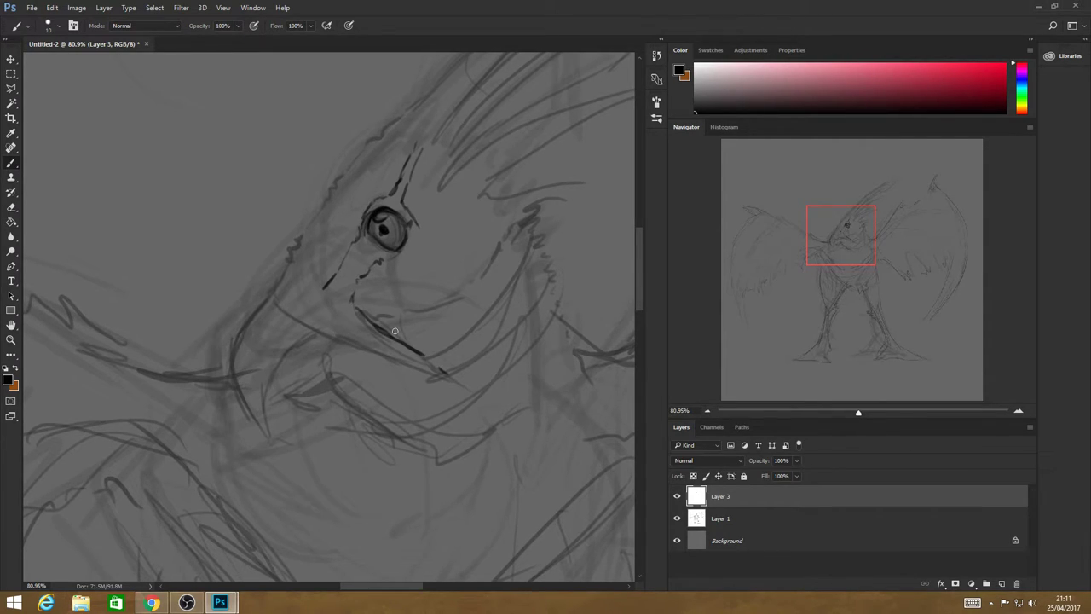
drag(323, 287, 473, 388)
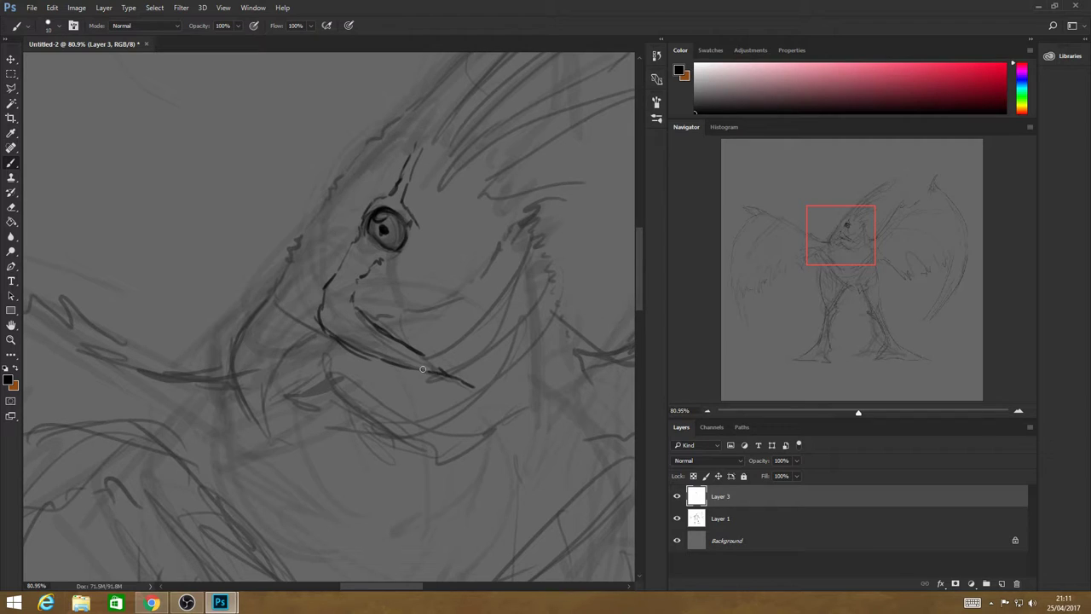
mouse_move(402, 365)
mouse_down()
mouse_move(466, 383)
mouse_move(387, 333)
mouse_move(473, 388)
mouse_up()
drag(386, 333, 468, 387)
Turn off the brush's Transfer option and set the foreground colour to dark grey 1c1c1c.
click(58, 25)
click(73, 26)
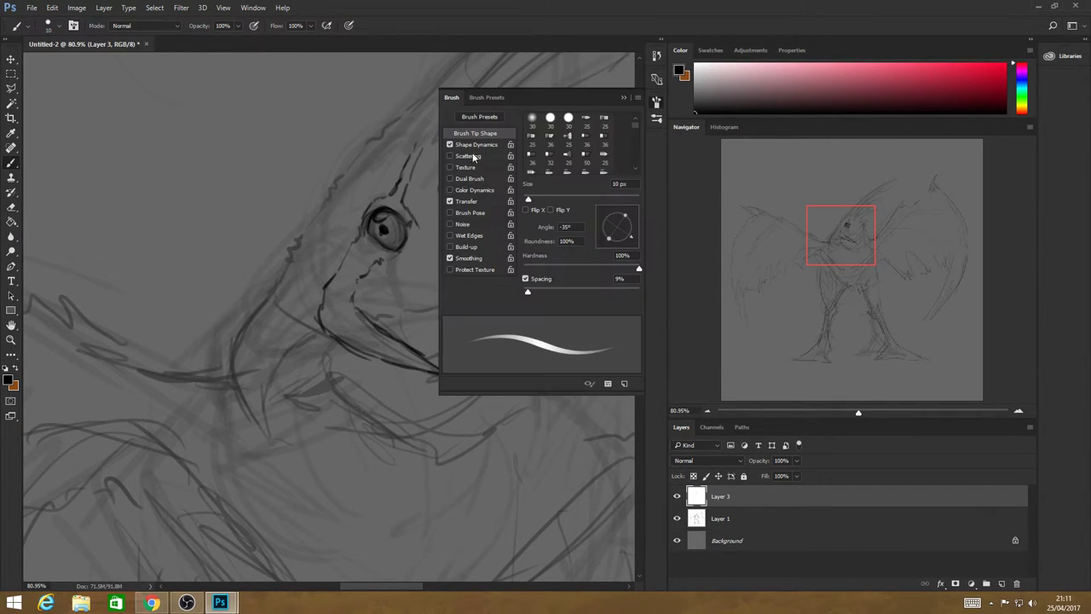
click(449, 201)
click(623, 97)
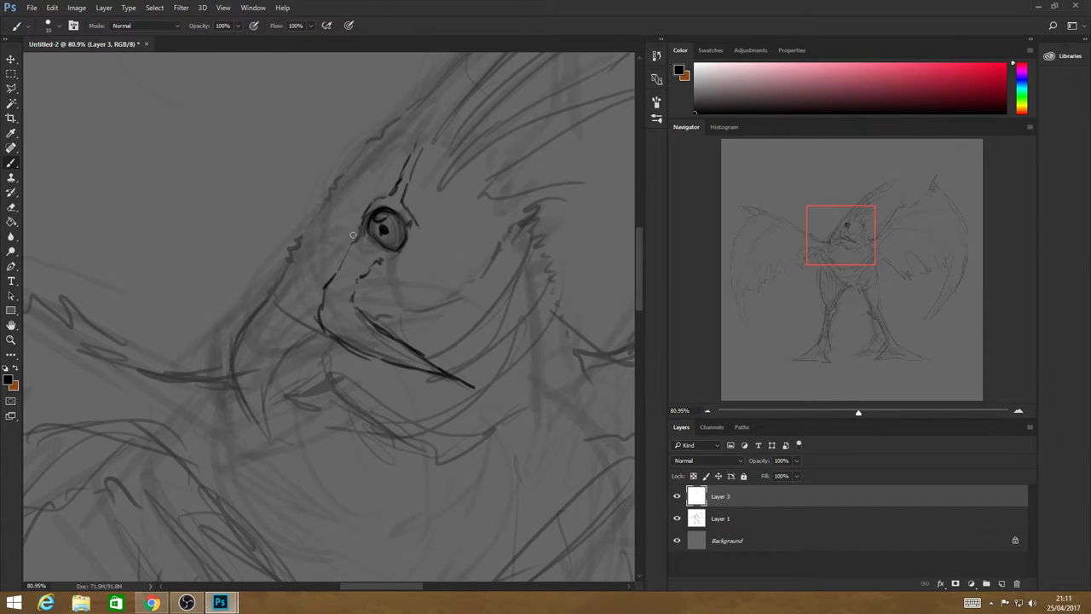
click(9, 380)
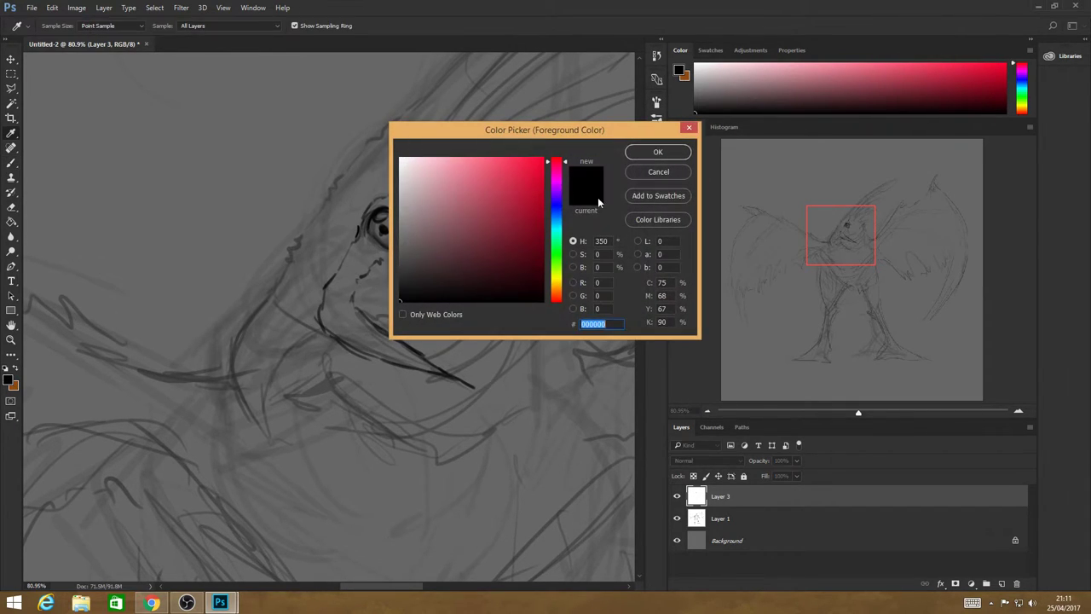
click(400, 282)
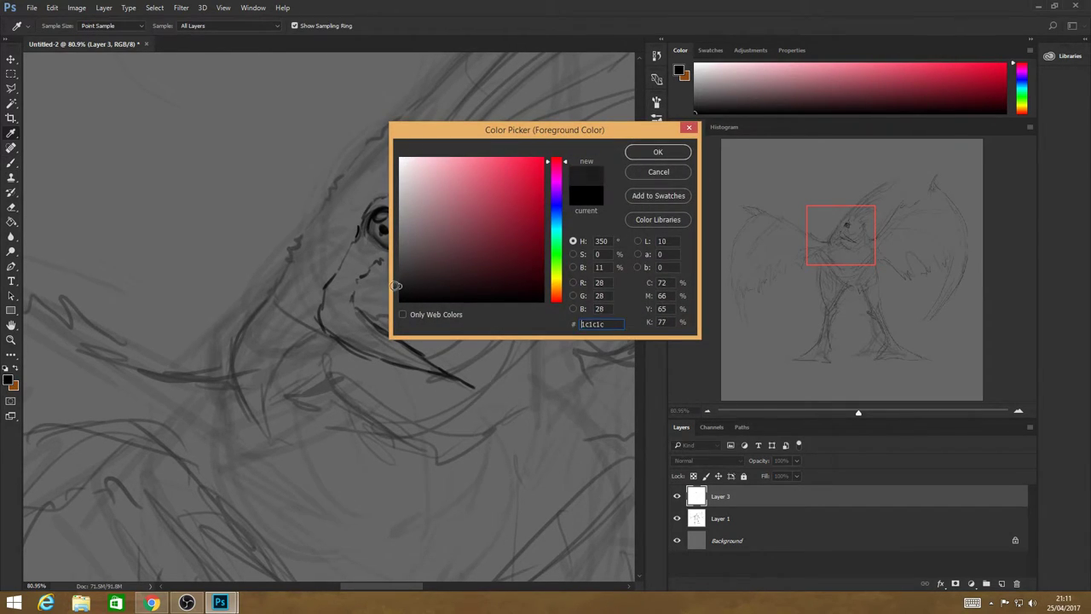
click(654, 152)
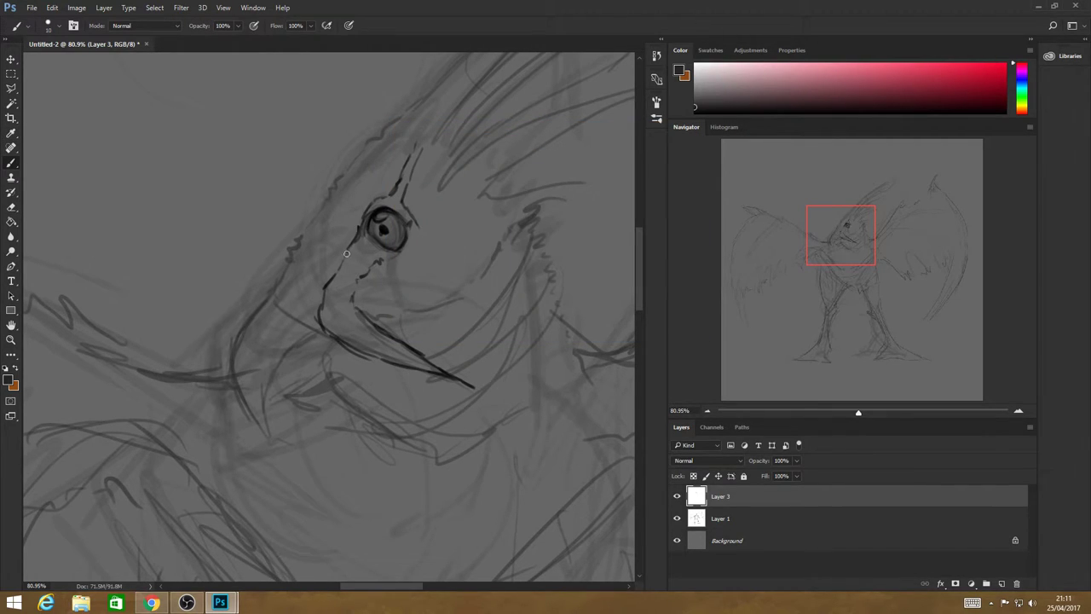
Go over the face lines between the eye and the mouth's corner with solid dark grey strokes.
drag(345, 254, 323, 296)
drag(326, 333, 475, 385)
drag(360, 314, 366, 275)
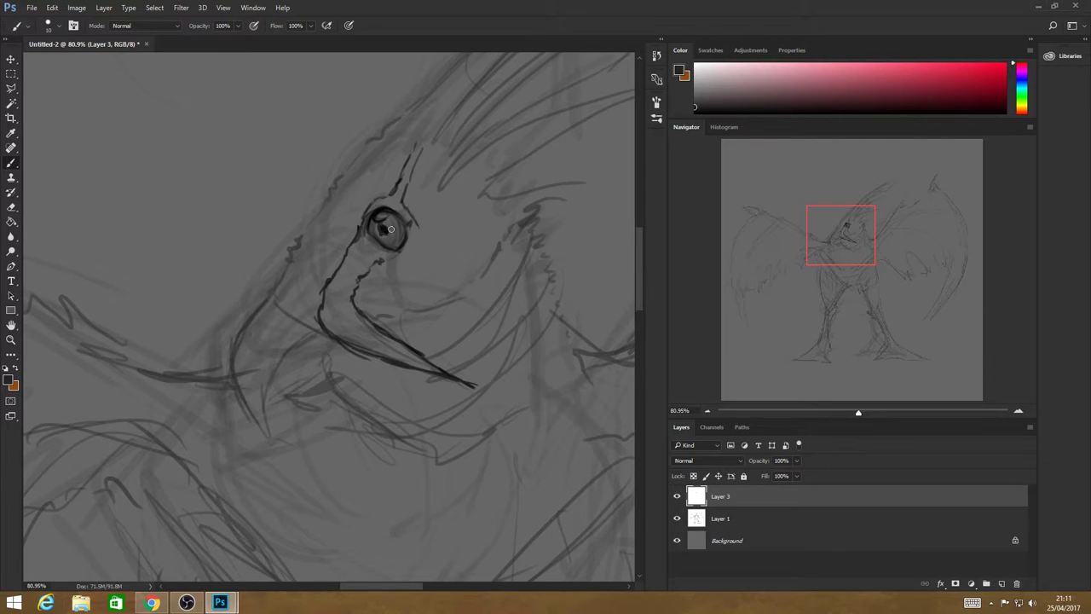
Shade the iris around the pupil and extend the paired lines above the eye to a point near the crest.
mouse_move(390, 224)
mouse_down()
mouse_move(393, 236)
mouse_move(395, 225)
mouse_up()
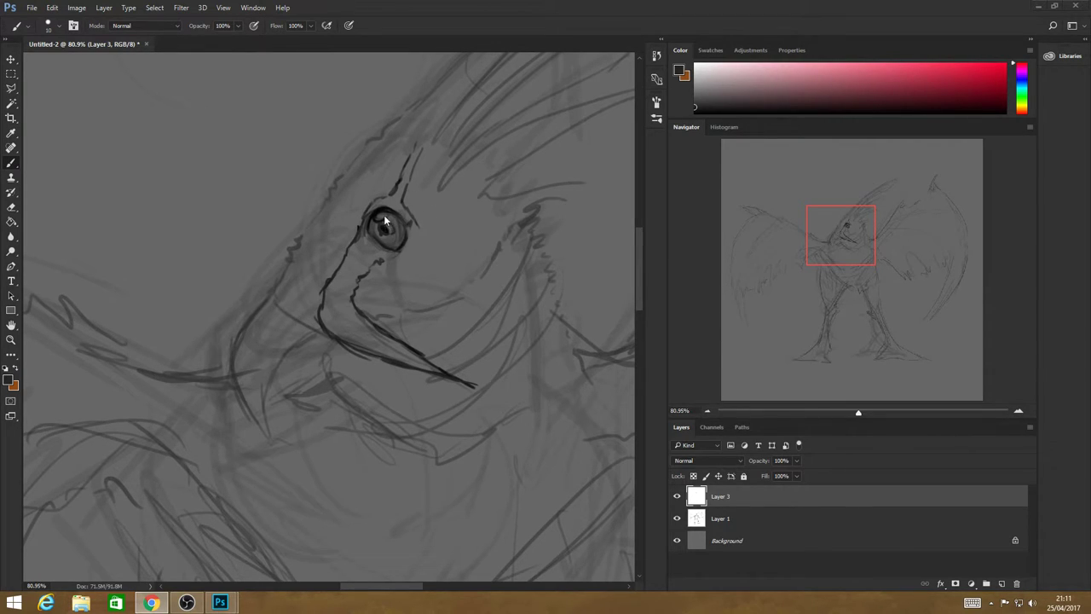
drag(386, 230, 389, 235)
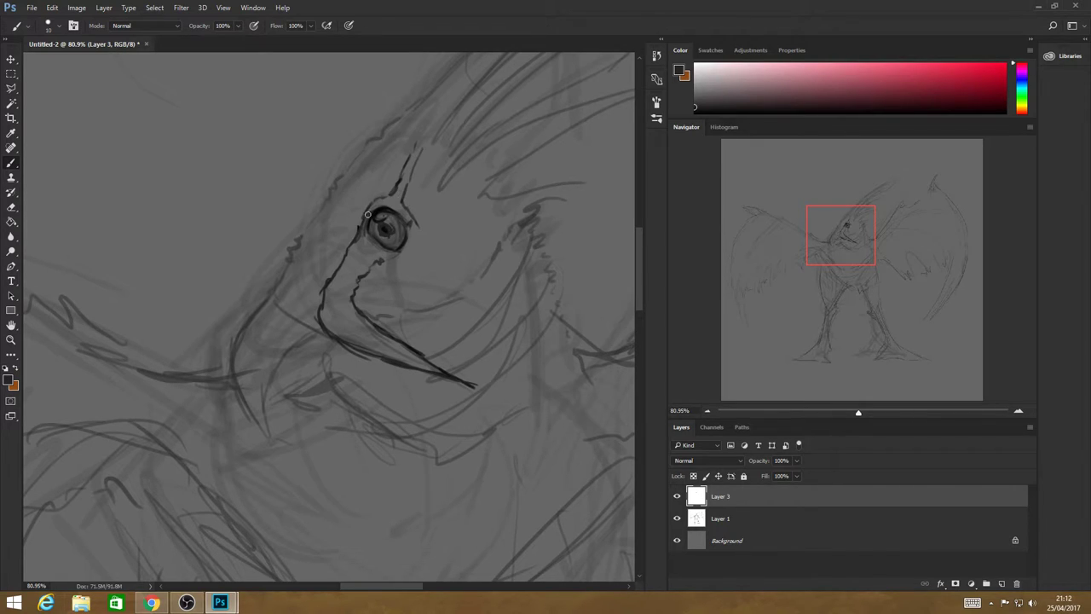
drag(394, 195, 436, 122)
mouse_move(415, 161)
mouse_down()
mouse_move(404, 197)
mouse_move(414, 231)
mouse_up()
Ink the forehead's rough profile up toward the crest and outline the hooked upper beak.
mouse_move(277, 293)
mouse_down()
mouse_move(290, 254)
mouse_move(344, 175)
mouse_up()
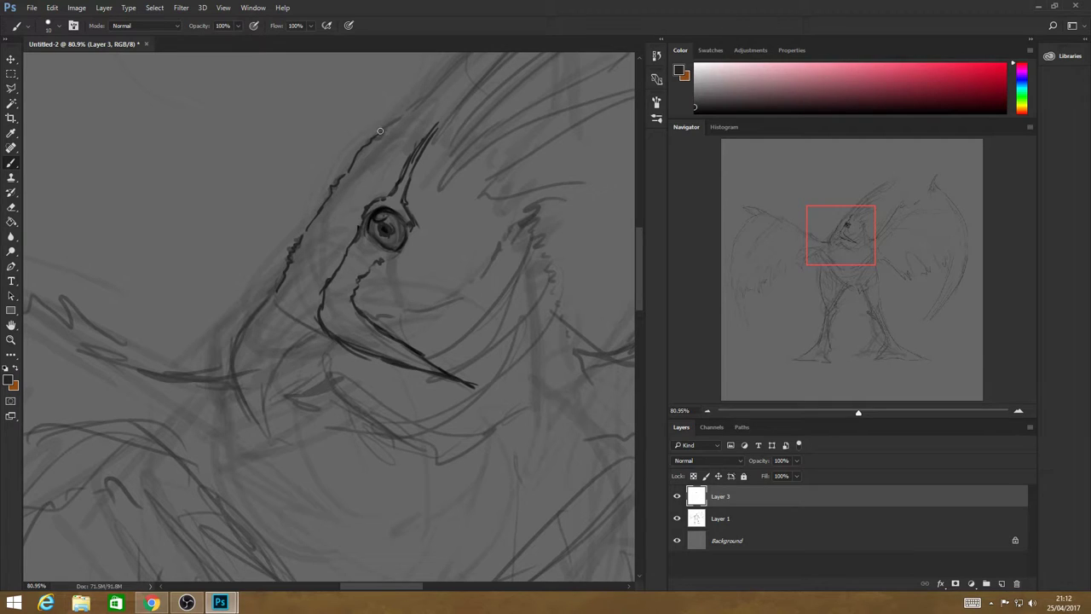
drag(377, 134, 429, 91)
drag(284, 304, 339, 341)
mouse_move(280, 293)
mouse_down()
mouse_move(252, 320)
mouse_move(271, 297)
mouse_move(246, 342)
mouse_move(241, 399)
mouse_move(240, 371)
mouse_move(251, 407)
mouse_move(304, 448)
mouse_move(274, 378)
mouse_move(309, 339)
mouse_up()
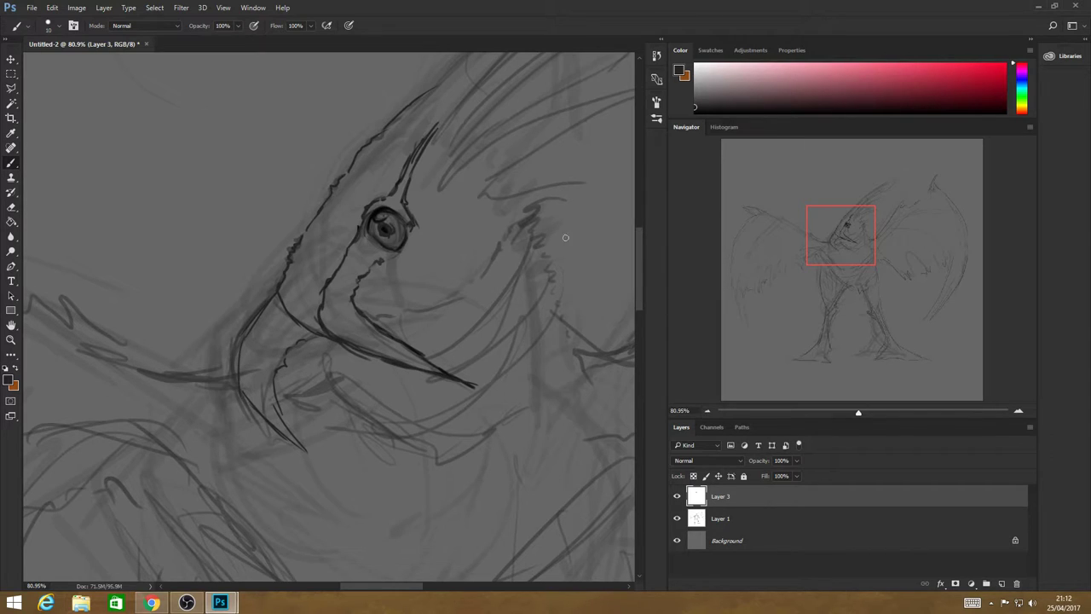
Draw the jagged cheek edge and the back of the neck, and start the crest's rear feather strokes.
drag(406, 314, 465, 300)
mouse_move(456, 287)
mouse_down()
mouse_move(527, 217)
mouse_move(544, 213)
mouse_move(547, 254)
mouse_move(565, 264)
mouse_move(563, 308)
mouse_move(608, 357)
mouse_up()
mouse_move(524, 206)
mouse_down()
mouse_move(594, 185)
mouse_move(481, 202)
mouse_up()
drag(494, 197, 579, 134)
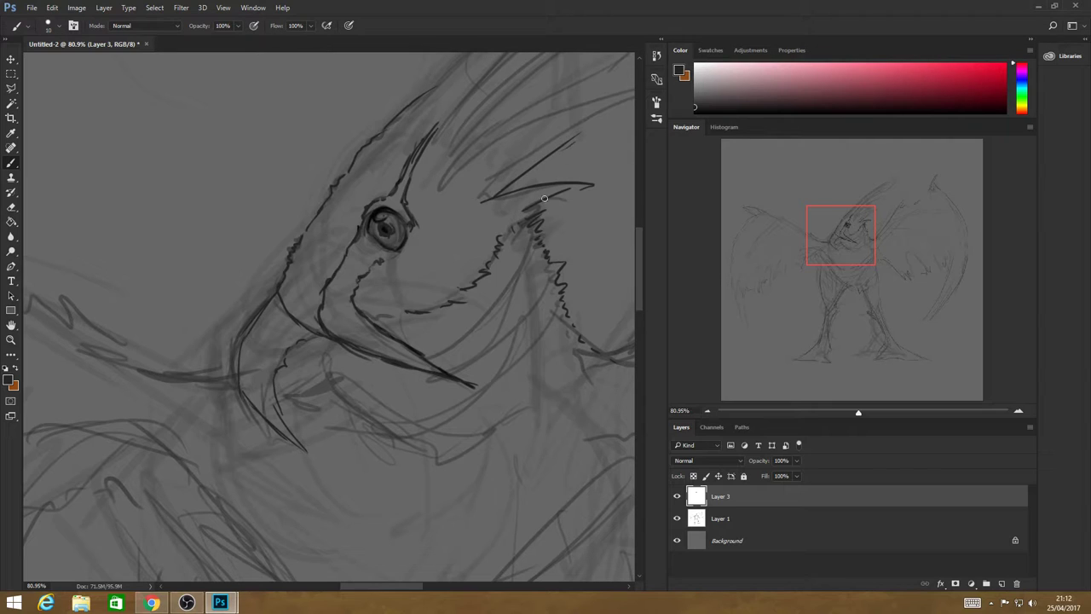
Ink the long crest feathers sweeping back from above the eye, including the ragged tip of the uppermost feather.
click(12, 338)
drag(571, 242, 471, 235)
drag(352, 585, 387, 587)
scroll(640, 266, up, 3)
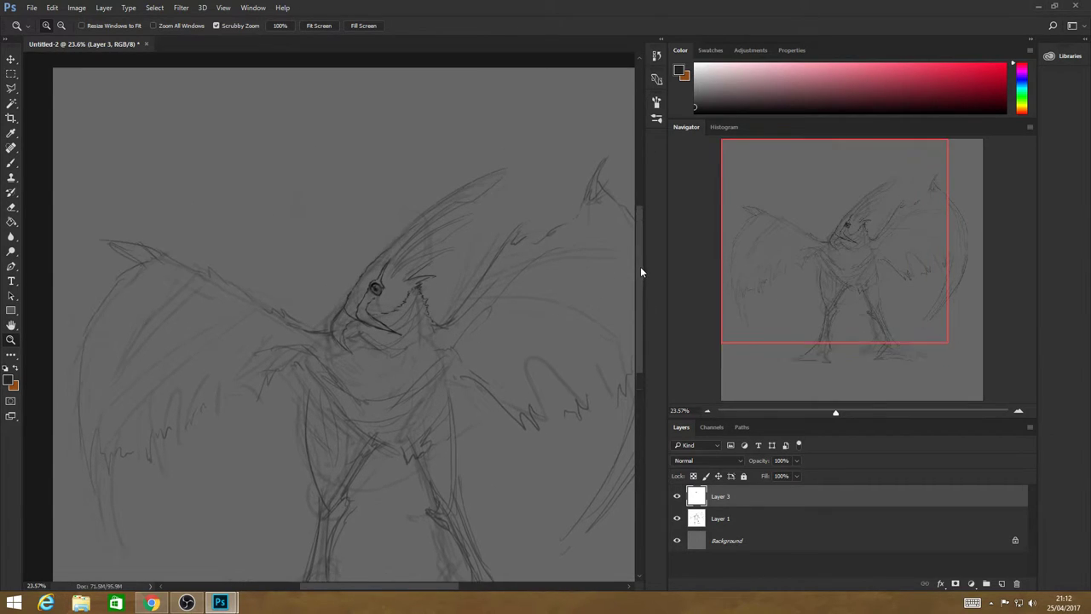
click(12, 163)
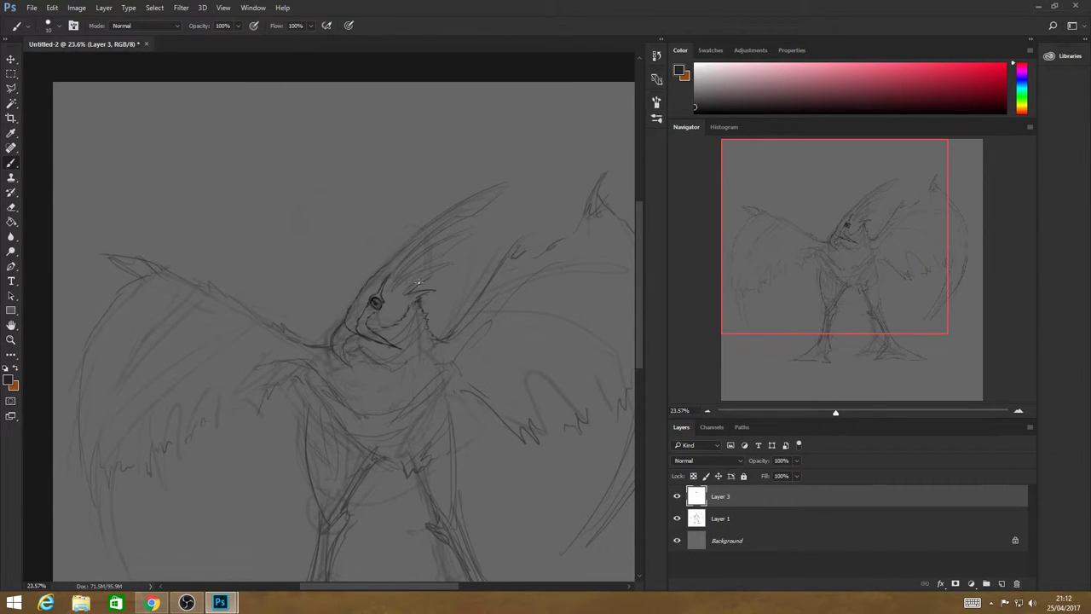
drag(433, 274, 450, 264)
drag(395, 286, 475, 254)
drag(409, 296, 479, 225)
drag(425, 256, 438, 248)
mouse_move(380, 271)
mouse_down()
mouse_move(445, 208)
mouse_move(394, 254)
mouse_move(478, 190)
mouse_move(463, 200)
mouse_move(520, 184)
mouse_move(430, 243)
mouse_move(430, 229)
mouse_move(401, 265)
mouse_up()
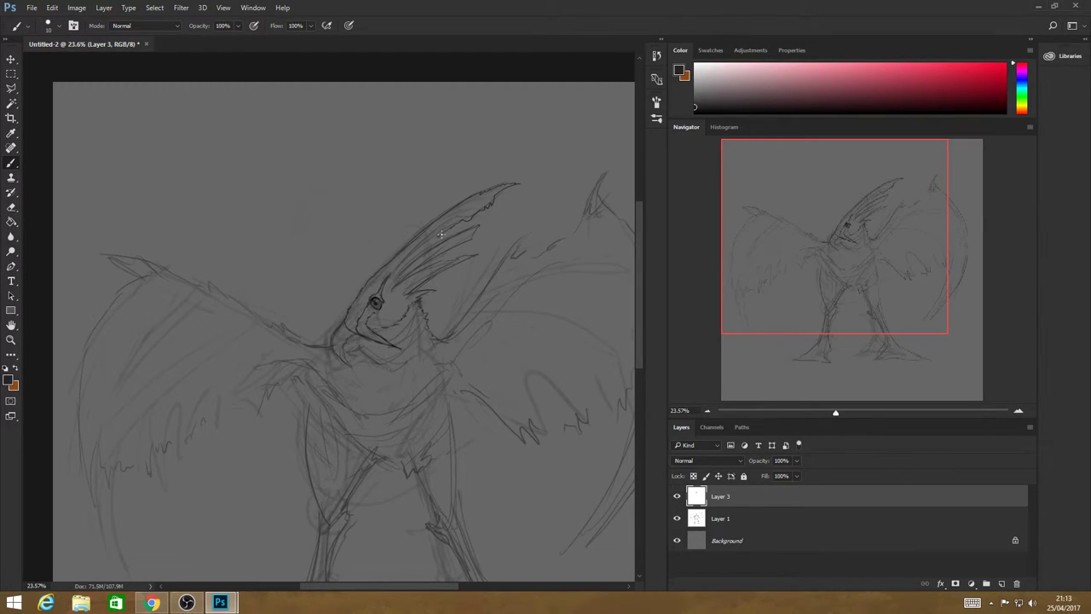
Add ragged tips and inner lines to the lower crest feathers and draw the jagged feather edge around the neck and throat.
drag(441, 234, 401, 273)
mouse_move(467, 230)
mouse_down()
mouse_move(499, 220)
mouse_move(486, 237)
mouse_move(421, 261)
mouse_move(496, 255)
mouse_move(475, 273)
mouse_move(425, 298)
mouse_up()
mouse_move(419, 297)
mouse_down()
mouse_move(435, 329)
mouse_move(413, 379)
mouse_up()
mouse_move(365, 351)
mouse_down()
mouse_move(393, 370)
mouse_move(430, 372)
mouse_up()
Merge the inked line work on Layer 3 down into Layer 1.
right_click(11, 88)
click(51, 88)
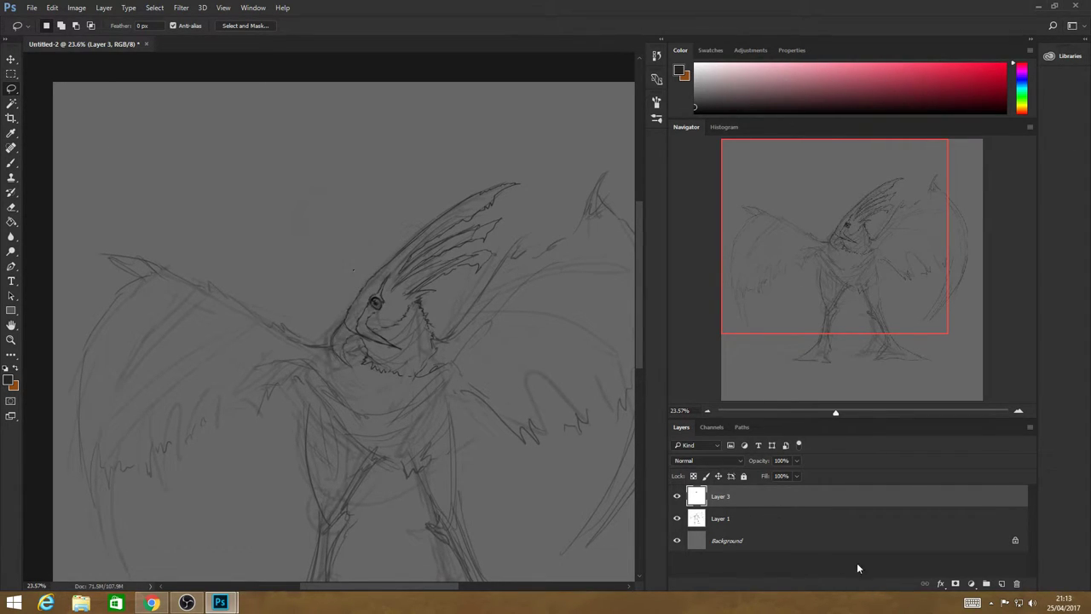
right_click(734, 498)
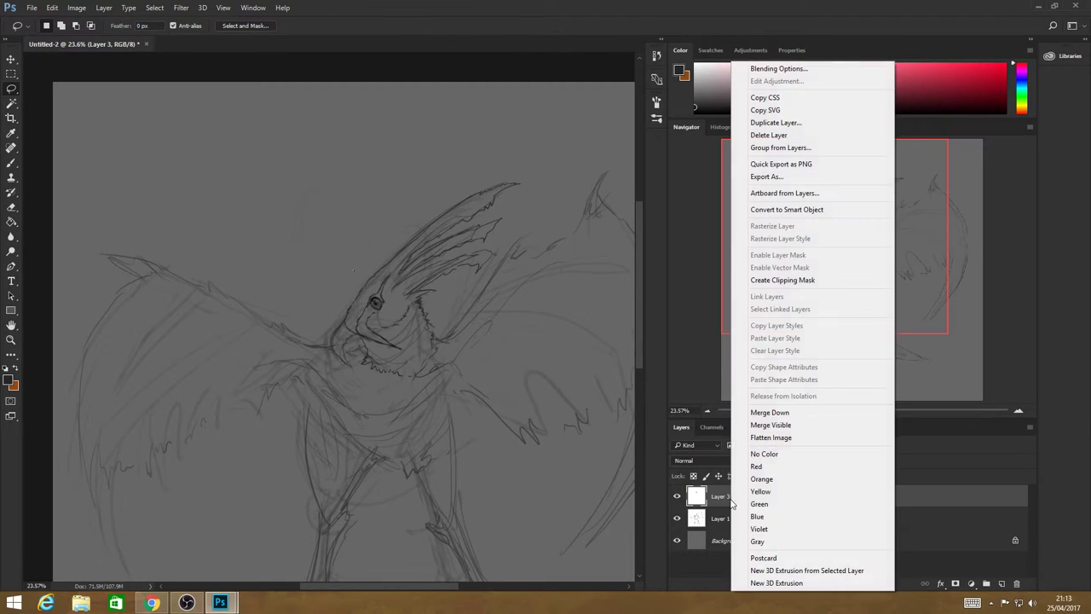
click(14, 340)
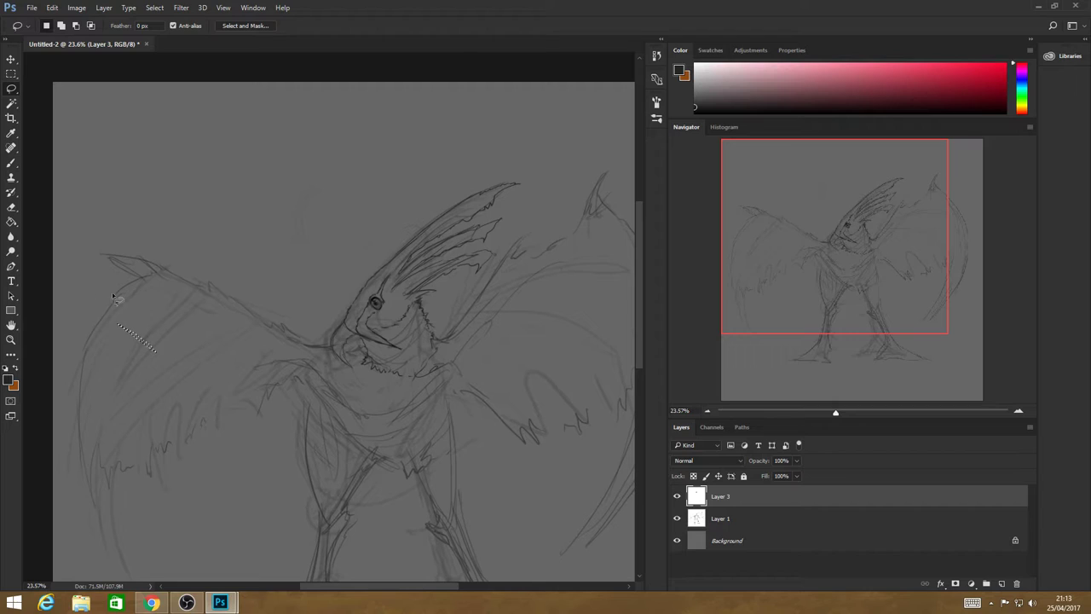
click(11, 339)
drag(278, 339, 236, 319)
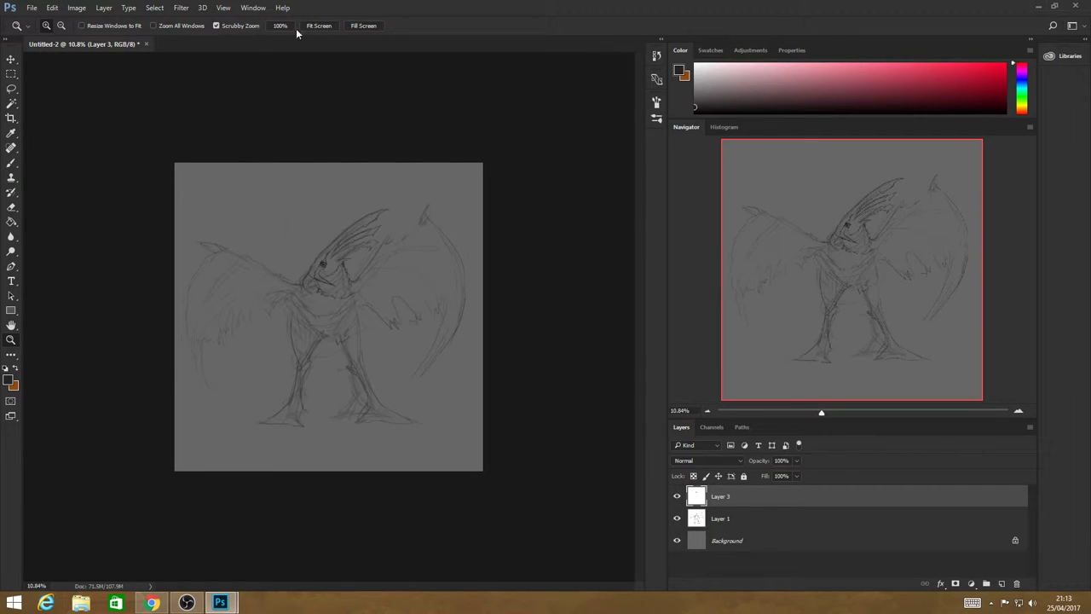
right_click(738, 497)
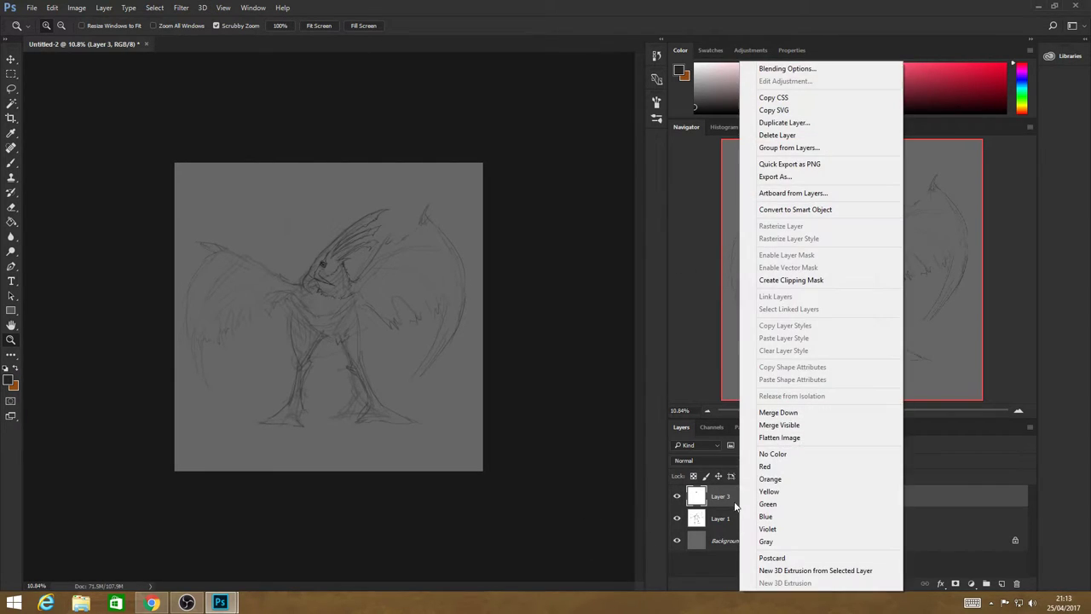
click(789, 413)
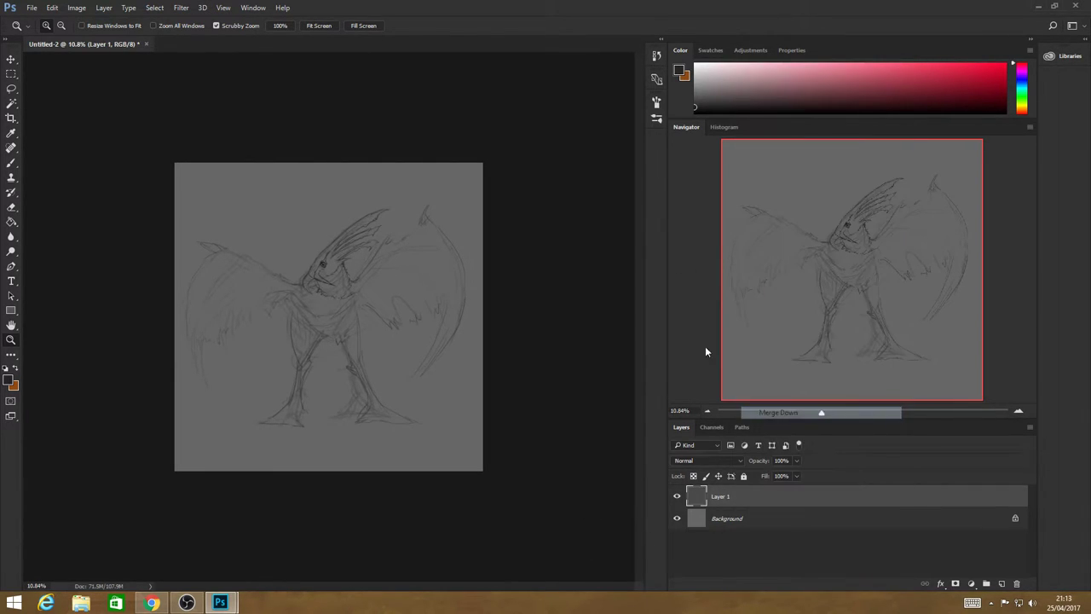
Lasso the head and crest, scale them to about 90%, move them up clear of the shoulders, and deselect.
click(11, 91)
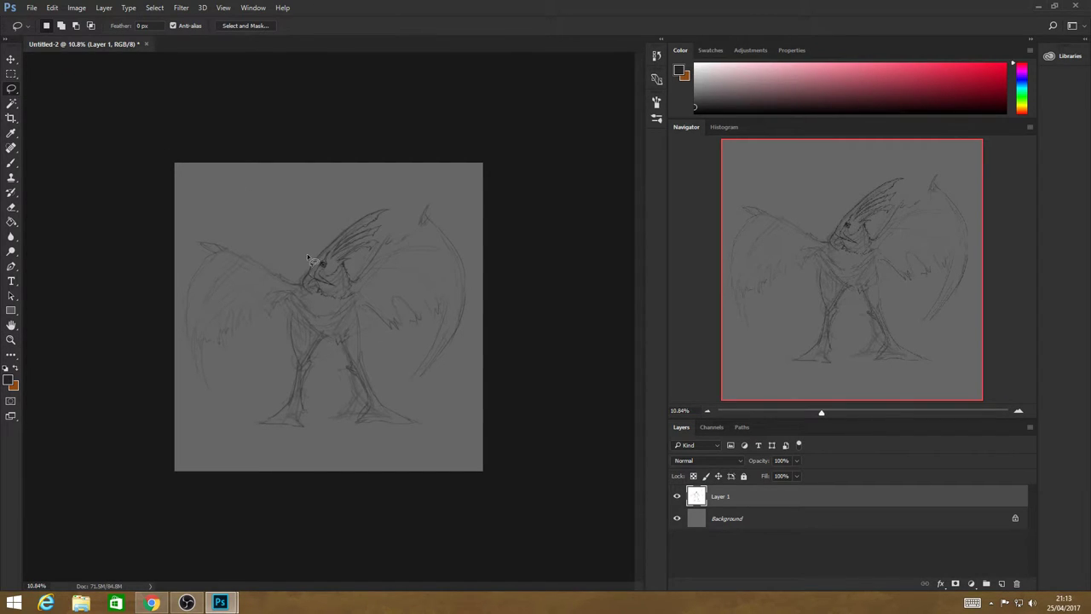
mouse_move(307, 253)
mouse_down()
mouse_move(303, 294)
mouse_move(338, 310)
mouse_move(363, 256)
mouse_move(393, 233)
mouse_move(393, 202)
mouse_move(342, 207)
mouse_move(308, 252)
mouse_up()
key(ctrl+t)
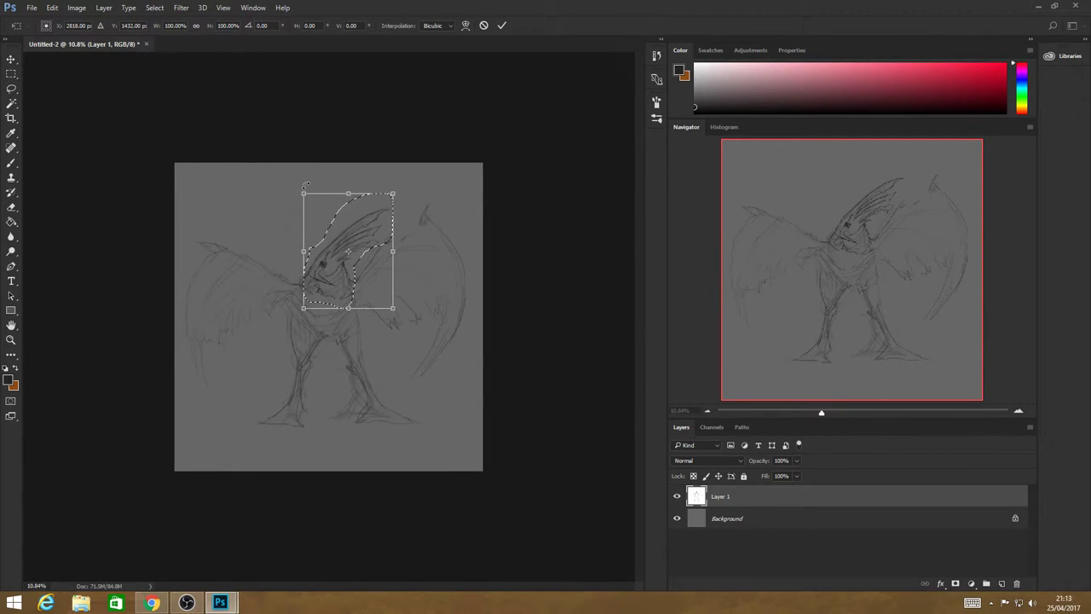
drag(303, 193, 299, 187)
mouse_move(336, 254)
mouse_down()
mouse_move(330, 225)
mouse_move(317, 249)
mouse_move(316, 230)
mouse_up()
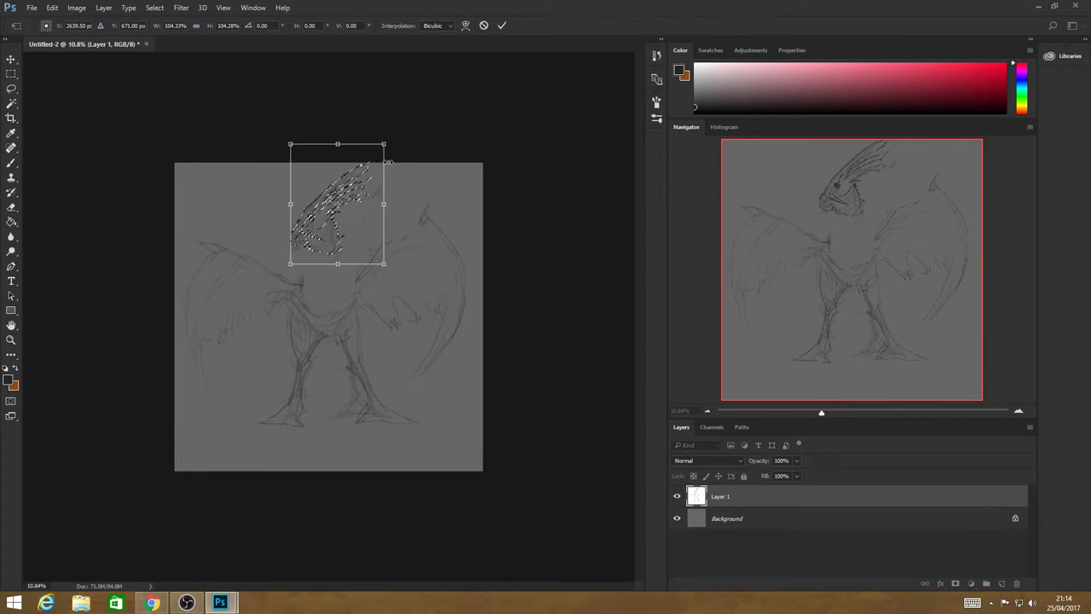
drag(385, 142, 369, 161)
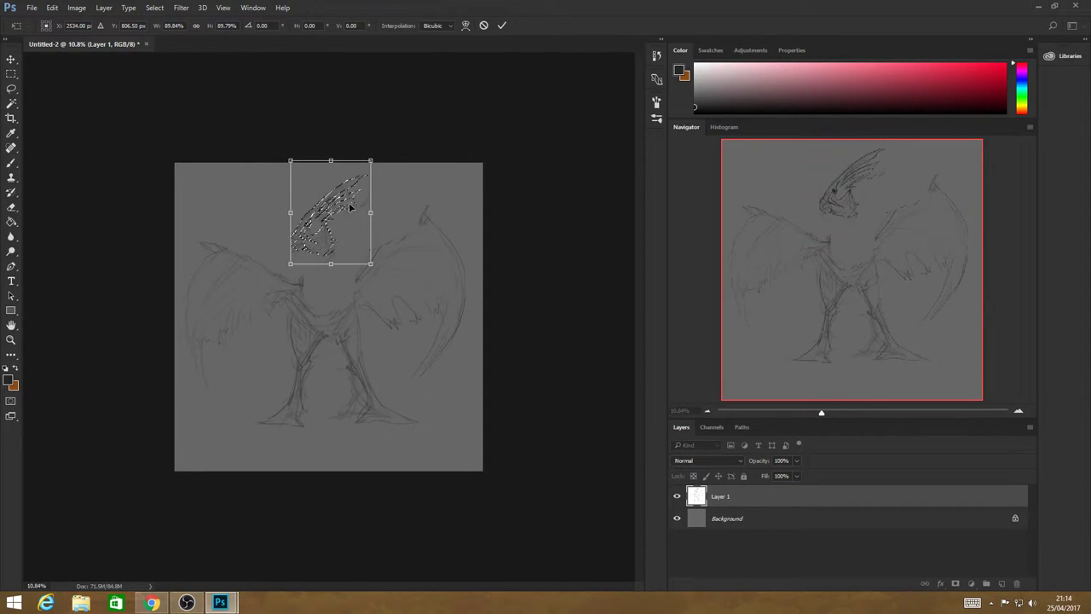
drag(336, 213, 318, 220)
key(Return)
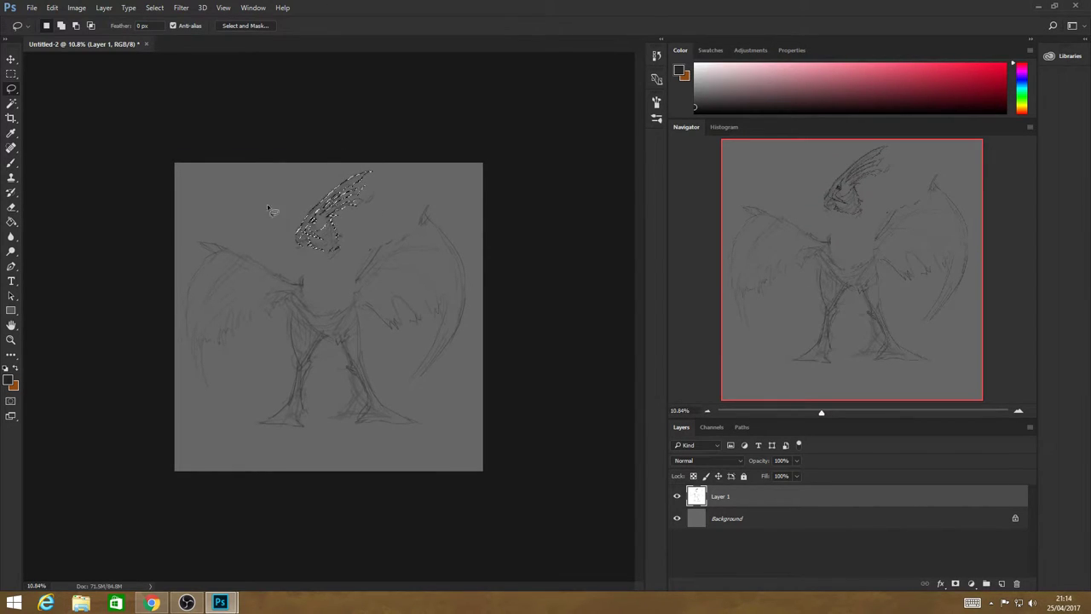
click(11, 74)
click(122, 108)
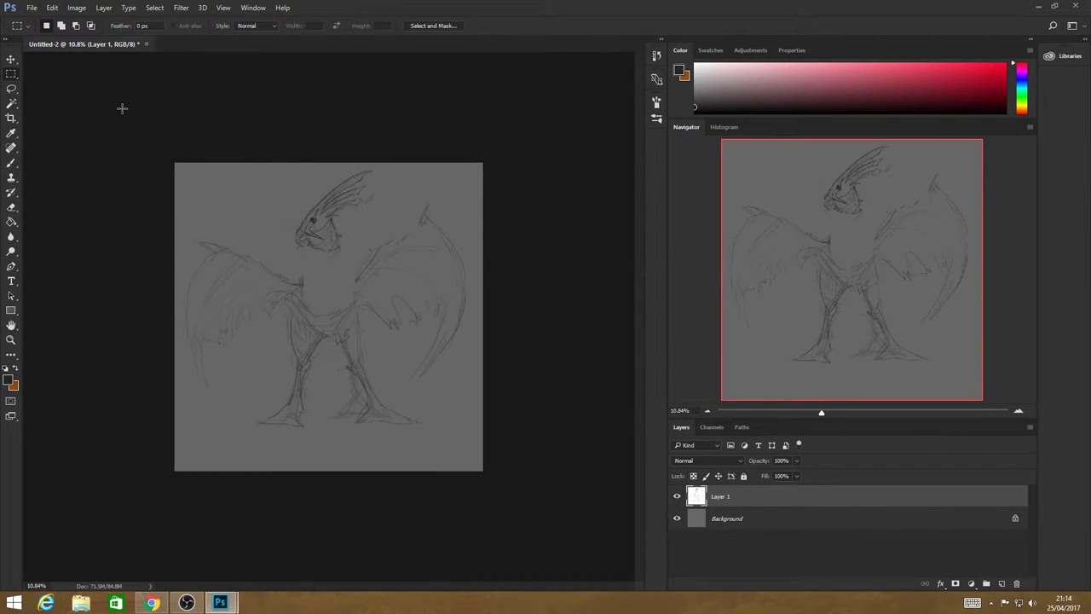
Check the bird reference sheet and set the brush size to 26 px for the sketch.
click(11, 162)
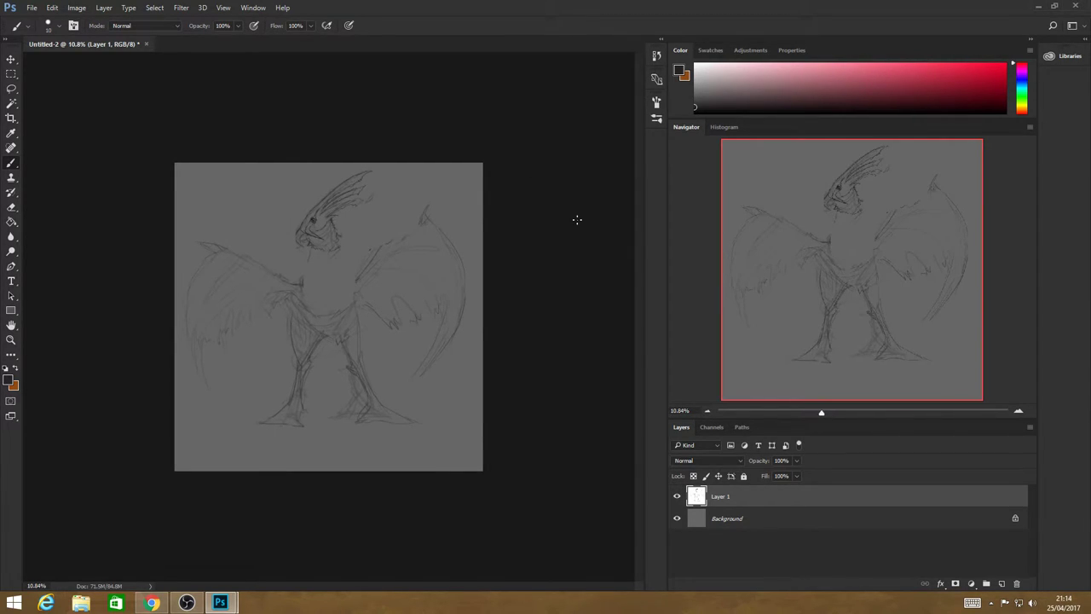
key(ctrl+Tab)
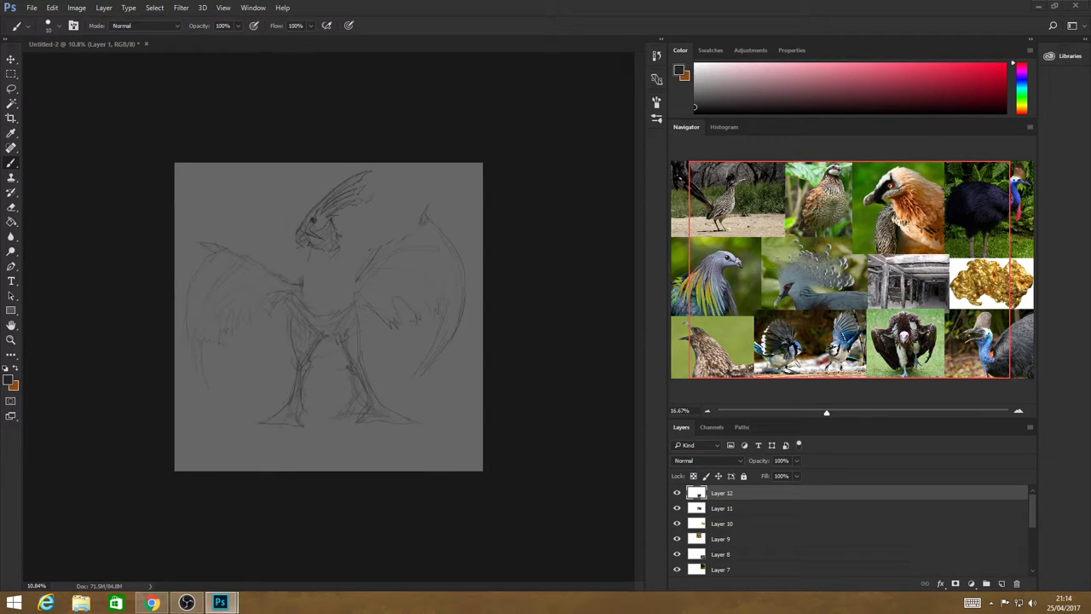
click(547, 202)
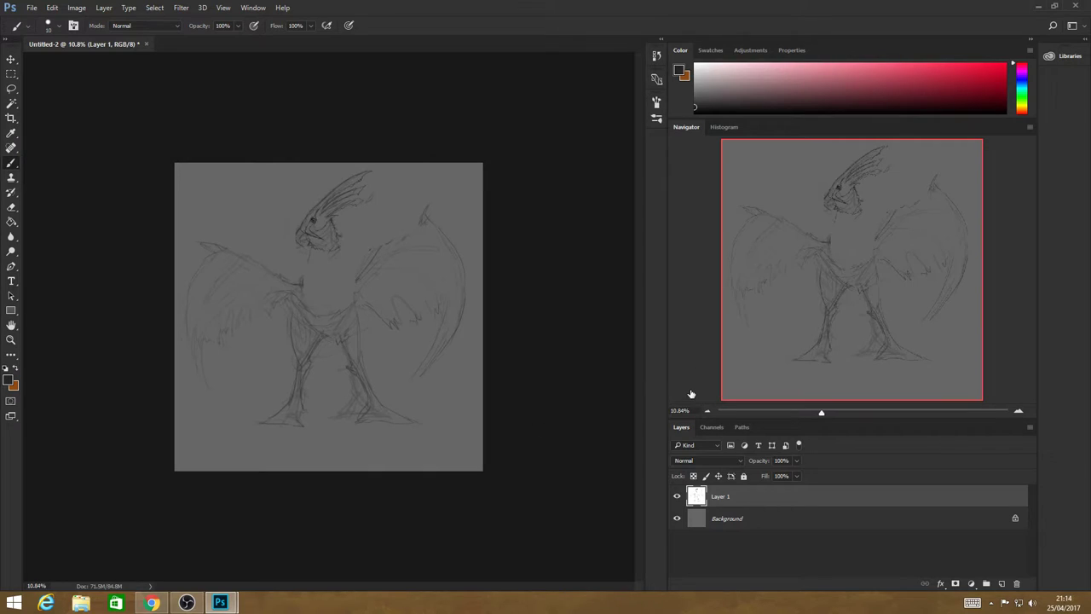
click(54, 26)
click(73, 26)
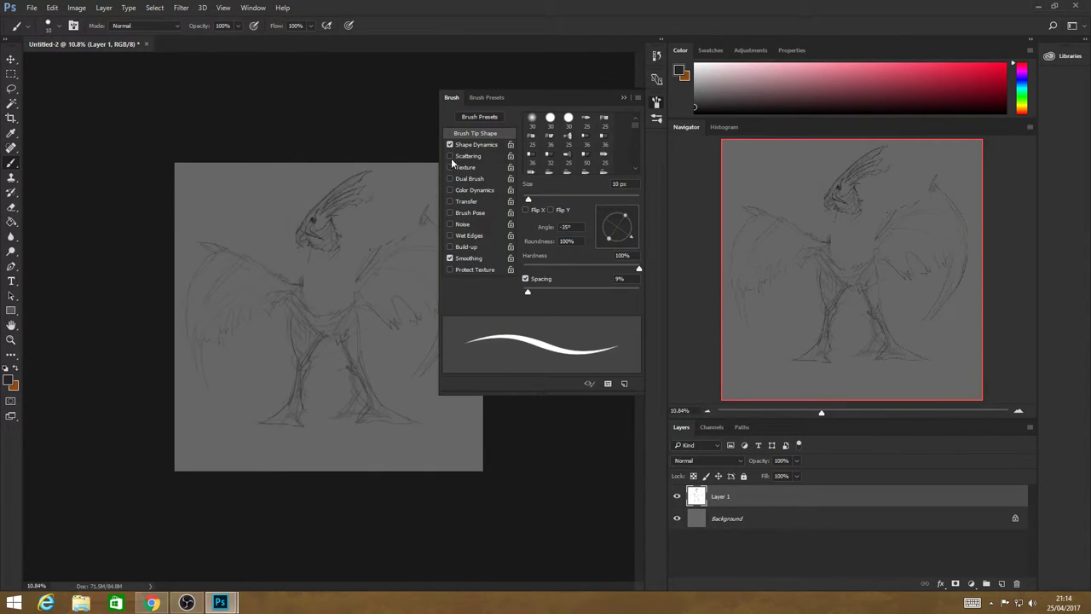
click(625, 98)
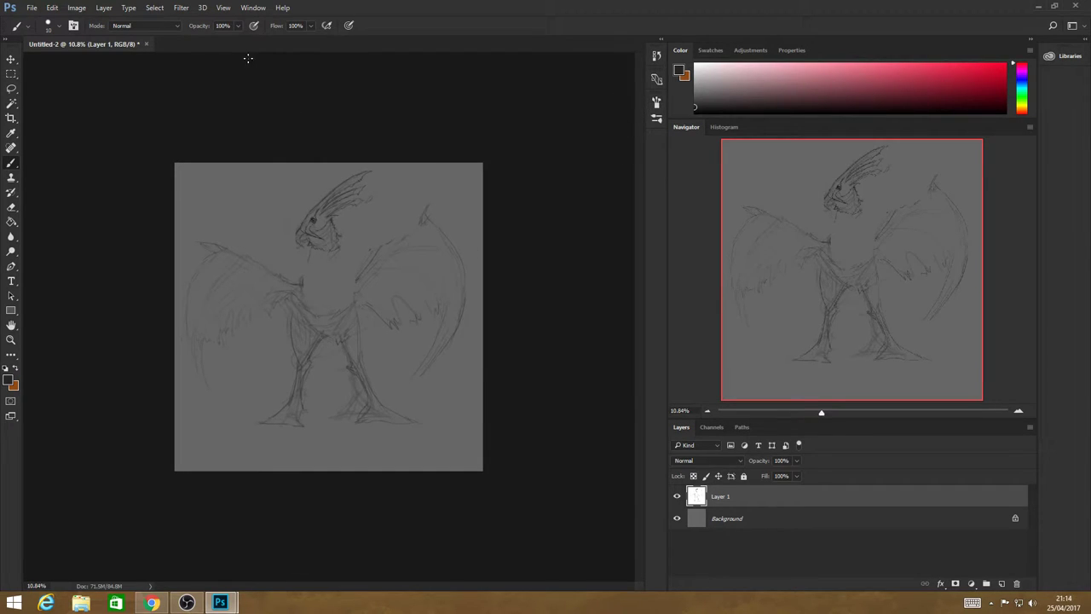
click(60, 26)
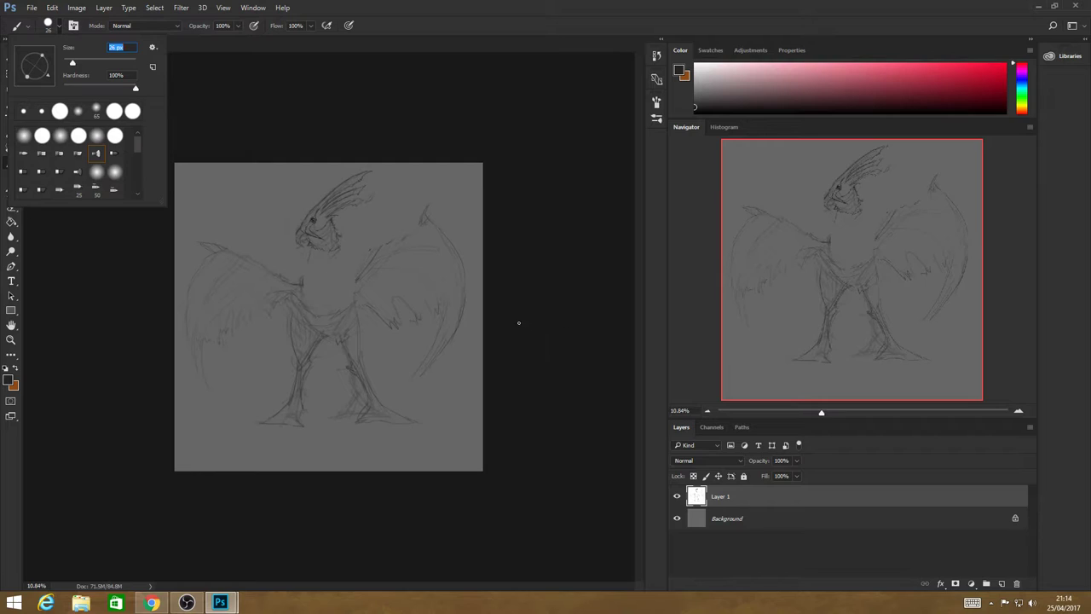
Sketch a long neck joining the head to the body, contour lines across the chest, and thicker arms with hands along the wings.
click(314, 246)
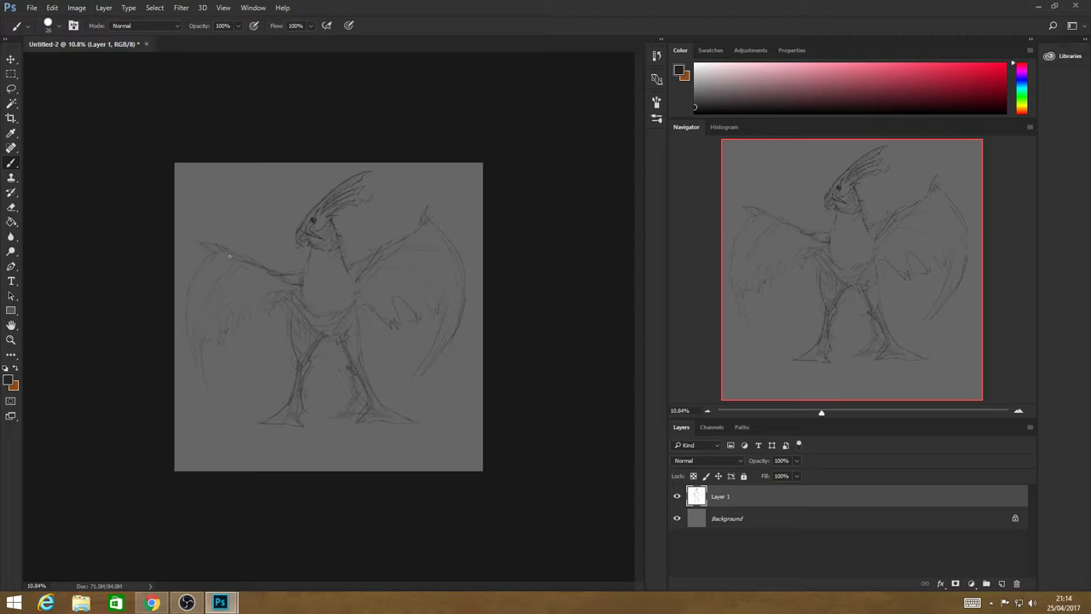
drag(230, 255, 233, 259)
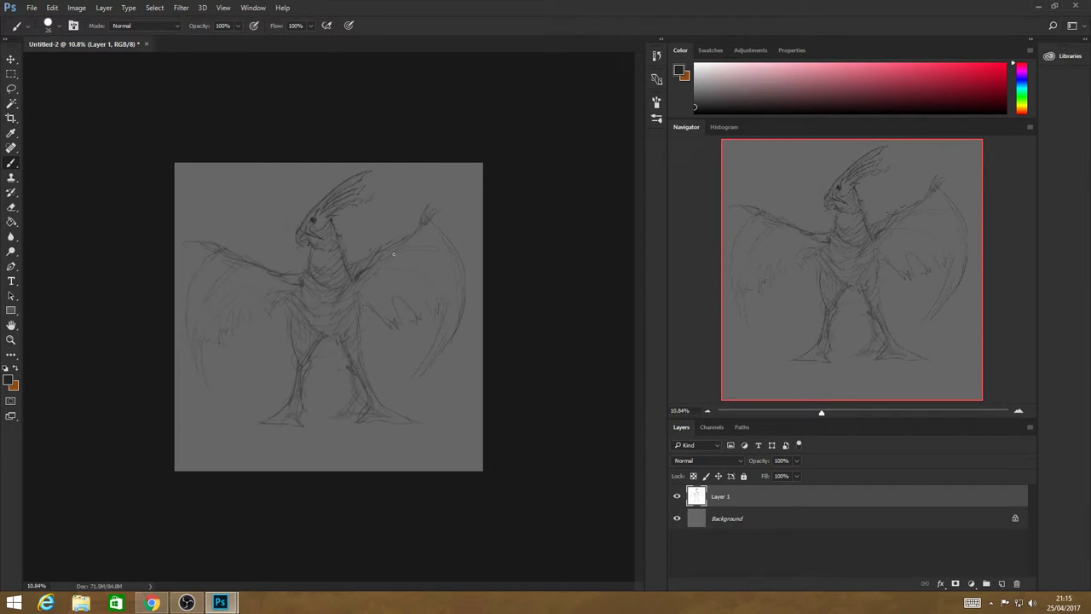
drag(403, 239, 426, 219)
Lower the opacity of Layer 1 to 70% and add a new layer above it.
drag(770, 477, 774, 475)
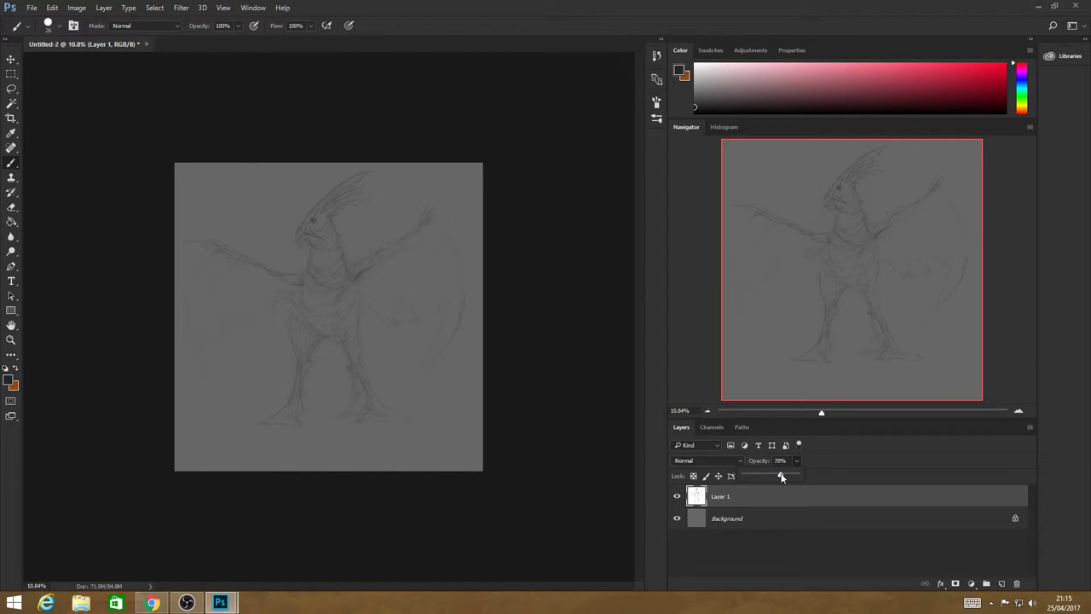
click(1002, 584)
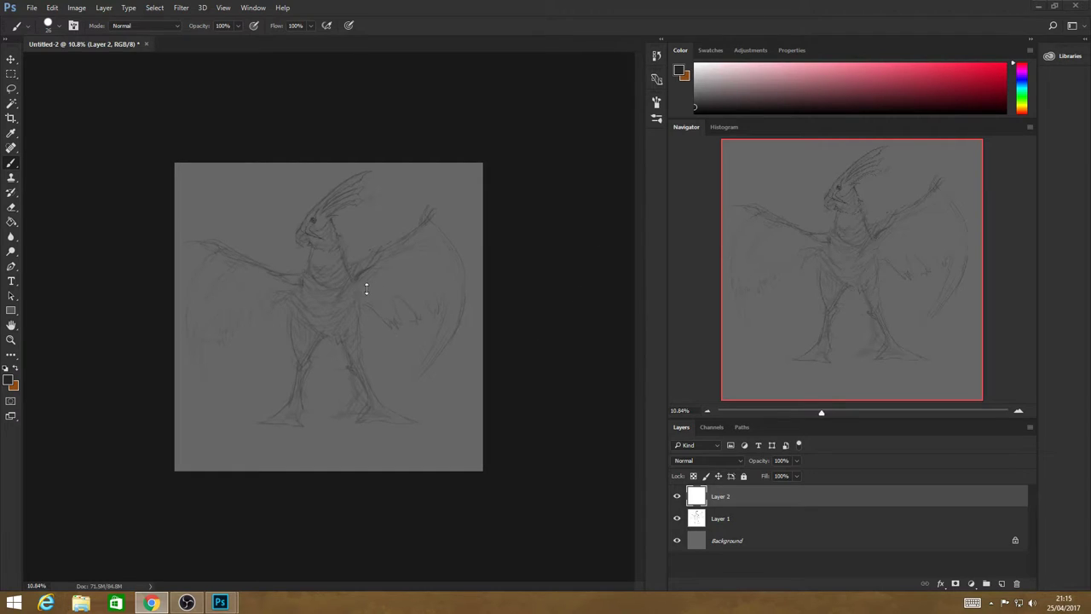
Erase the whole head and crest from Layer 1 with a 306 px hard eraser, leaving the neck and body.
click(11, 339)
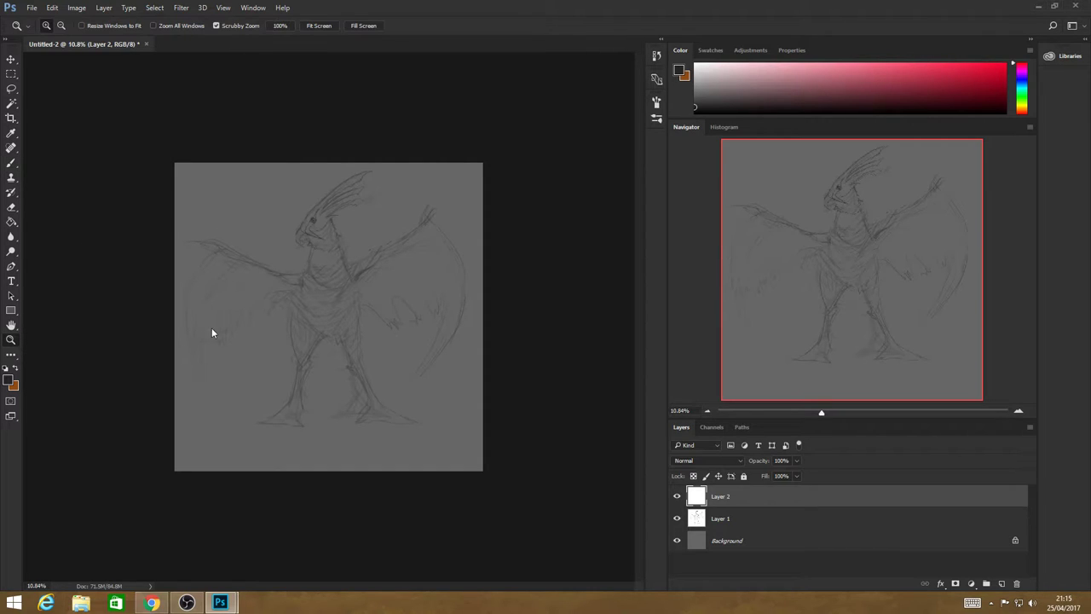
mouse_move(319, 224)
mouse_down()
mouse_move(420, 300)
mouse_move(409, 287)
mouse_move(389, 287)
mouse_move(394, 295)
mouse_up()
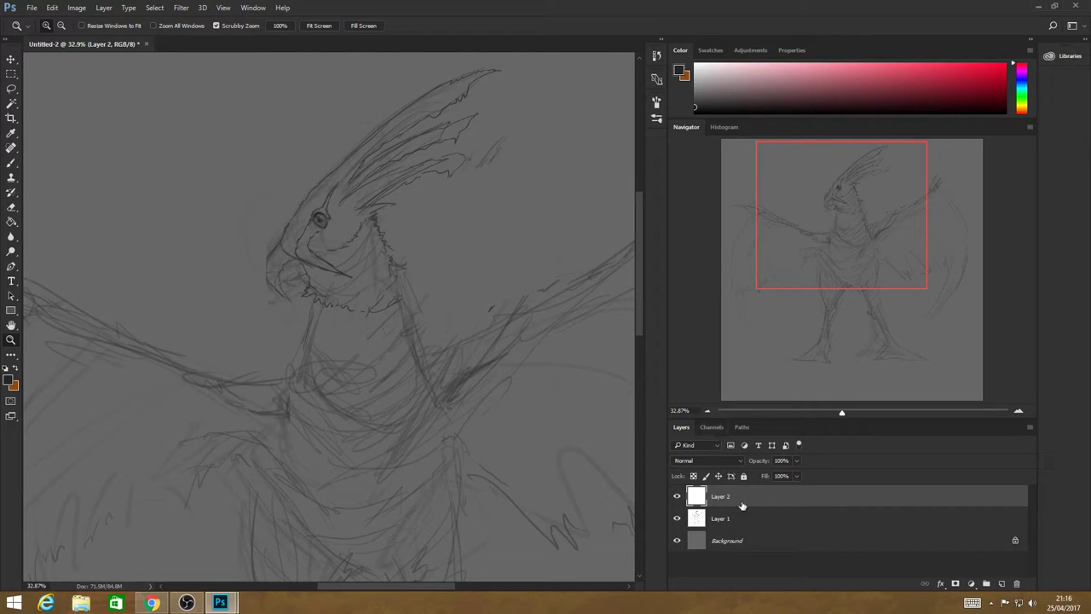
click(11, 163)
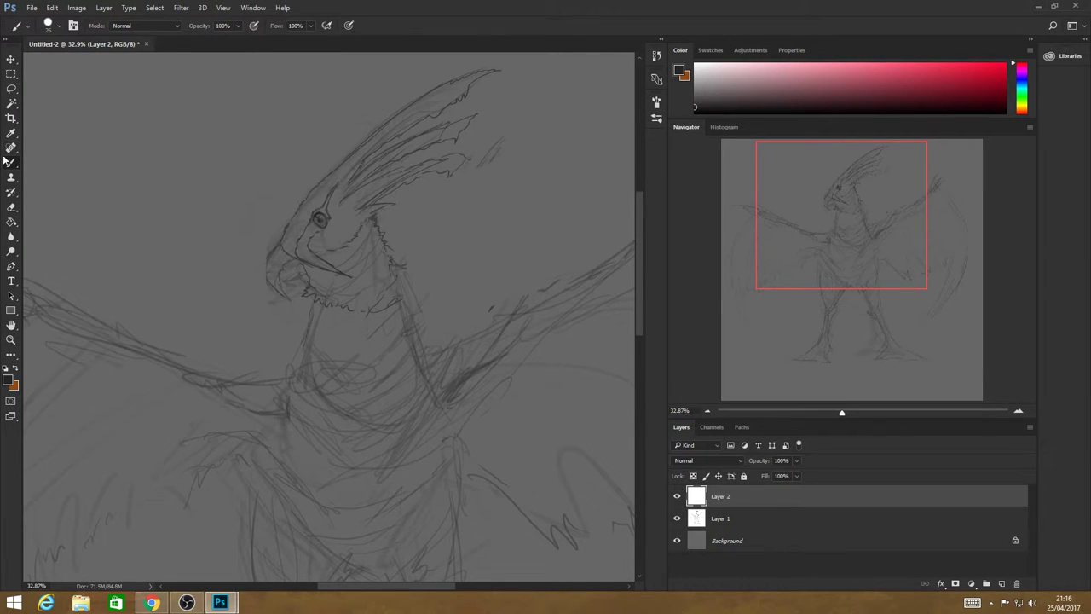
click(11, 207)
click(60, 26)
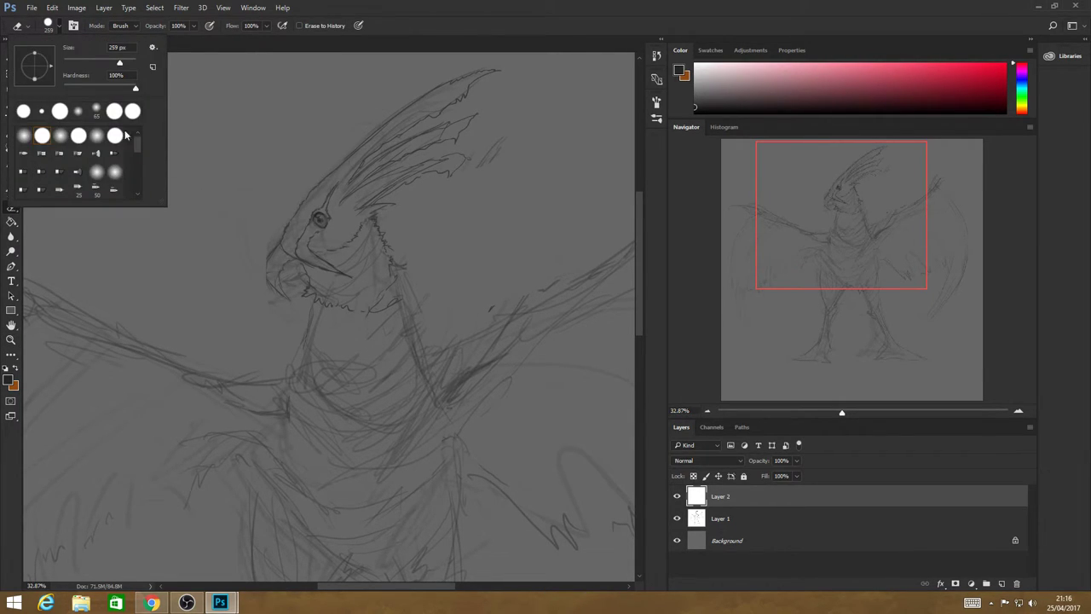
drag(119, 63, 122, 64)
key(Return)
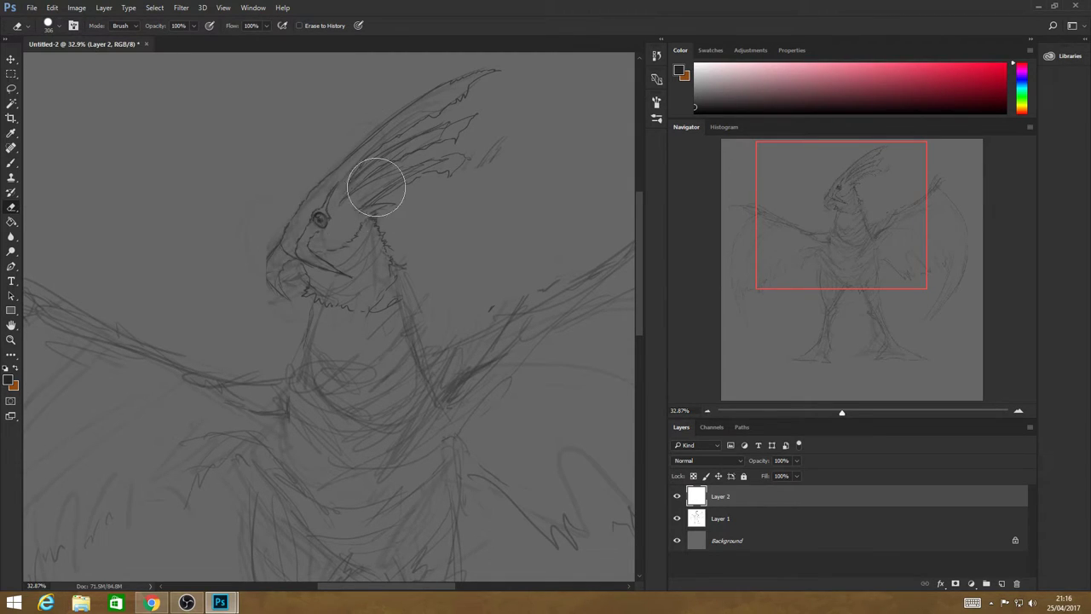
click(732, 519)
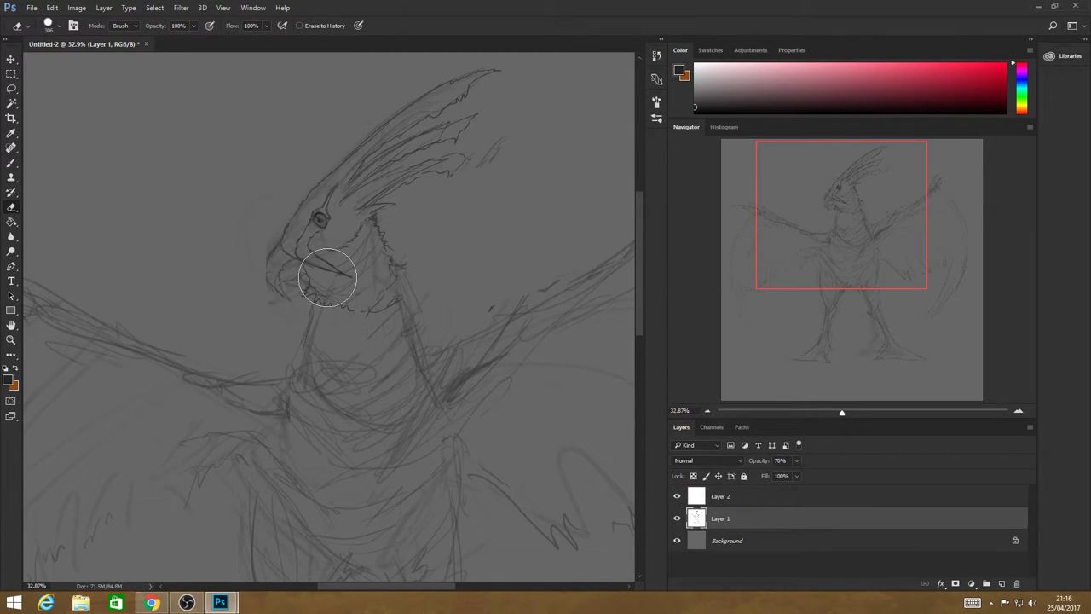
drag(327, 277, 346, 190)
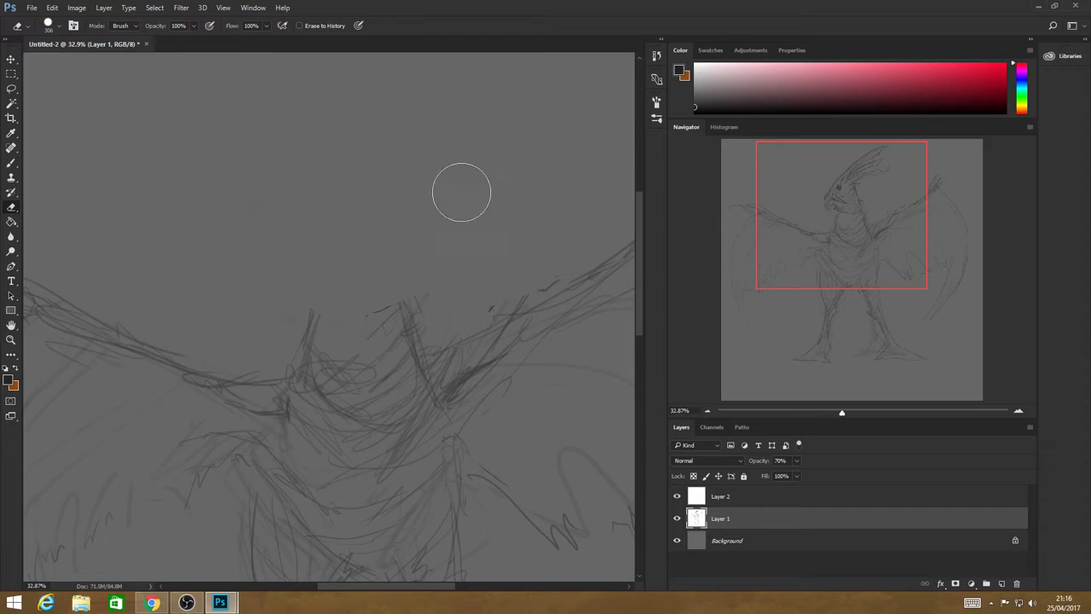
Use the 26 px brush with Transfer enabled to sketch a light circle as a new head guide above the neck.
click(11, 162)
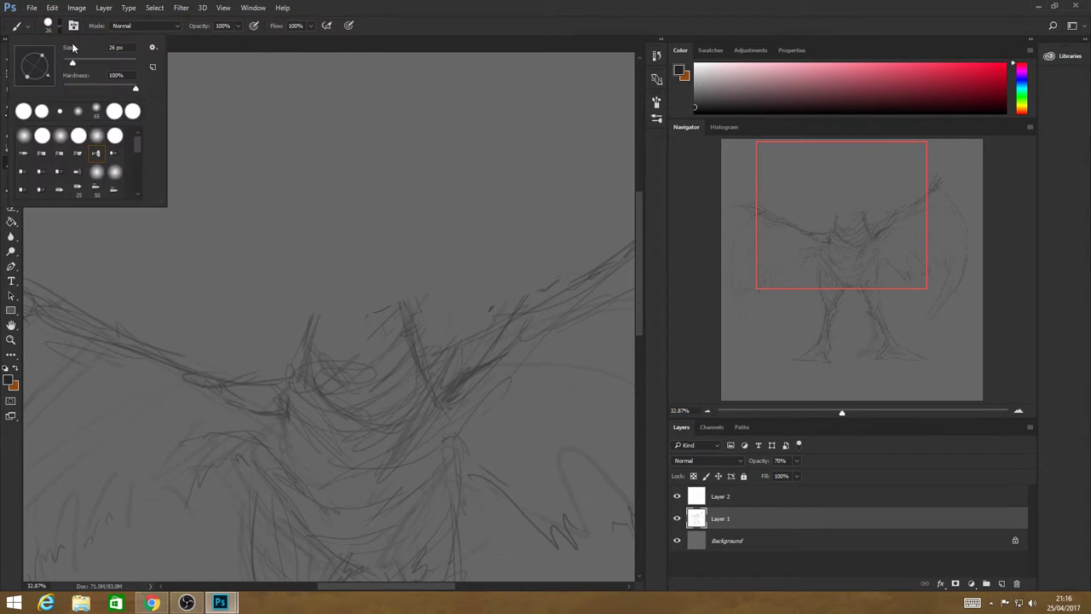
click(60, 27)
click(73, 28)
click(73, 28)
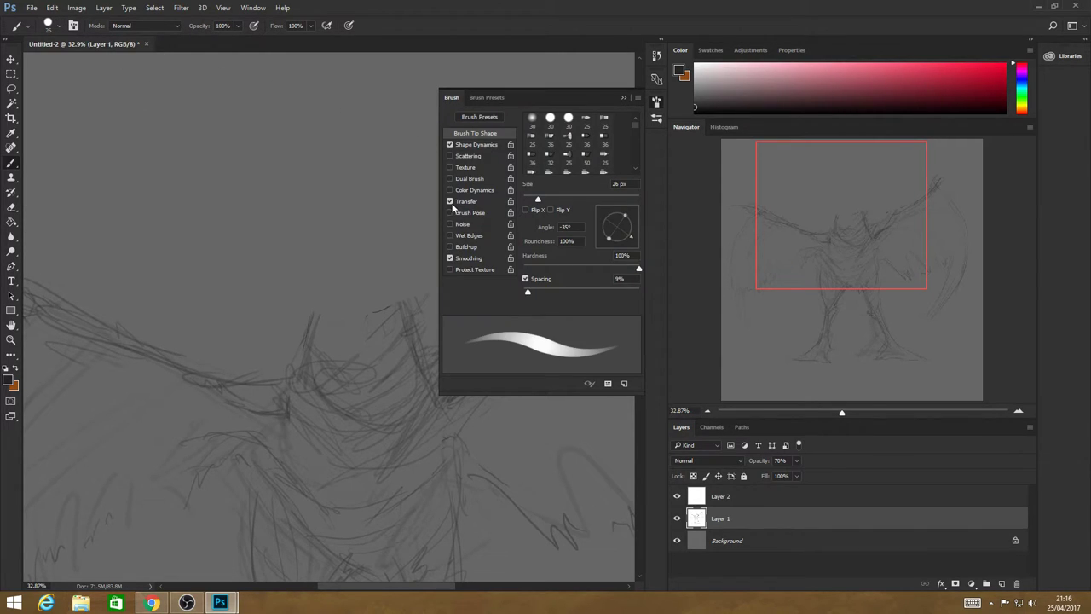
click(627, 95)
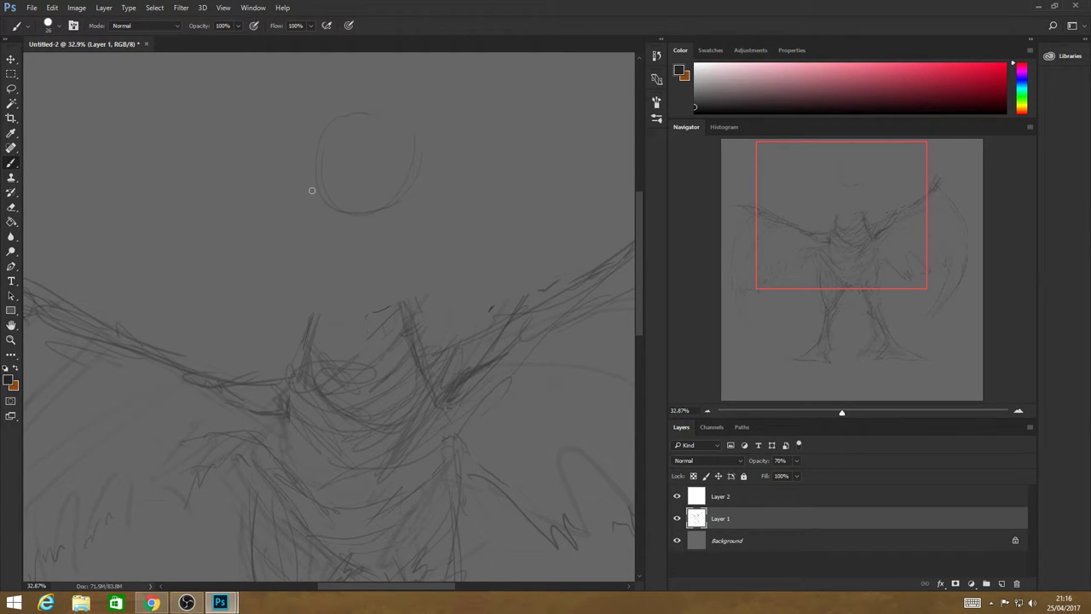
Sketch the creature's head over the circle guide with a rounded outline, oval beak, eye and spiky crest feathers running down the back.
drag(311, 167, 401, 151)
drag(339, 182, 344, 156)
drag(323, 131, 375, 143)
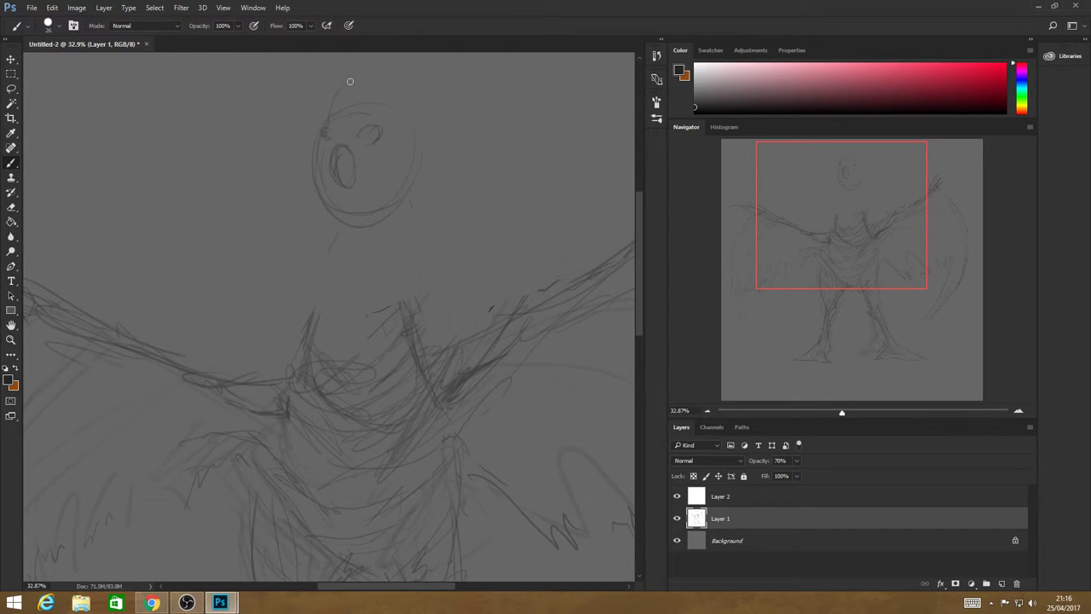
mouse_move(342, 88)
mouse_down()
mouse_move(382, 75)
mouse_move(407, 87)
mouse_move(391, 98)
mouse_move(430, 78)
mouse_move(418, 100)
mouse_up()
drag(430, 147, 438, 157)
drag(445, 181, 468, 223)
mouse_move(342, 145)
mouse_down()
mouse_move(325, 167)
mouse_move(326, 152)
mouse_move(331, 182)
mouse_move(348, 154)
mouse_move(342, 179)
mouse_up()
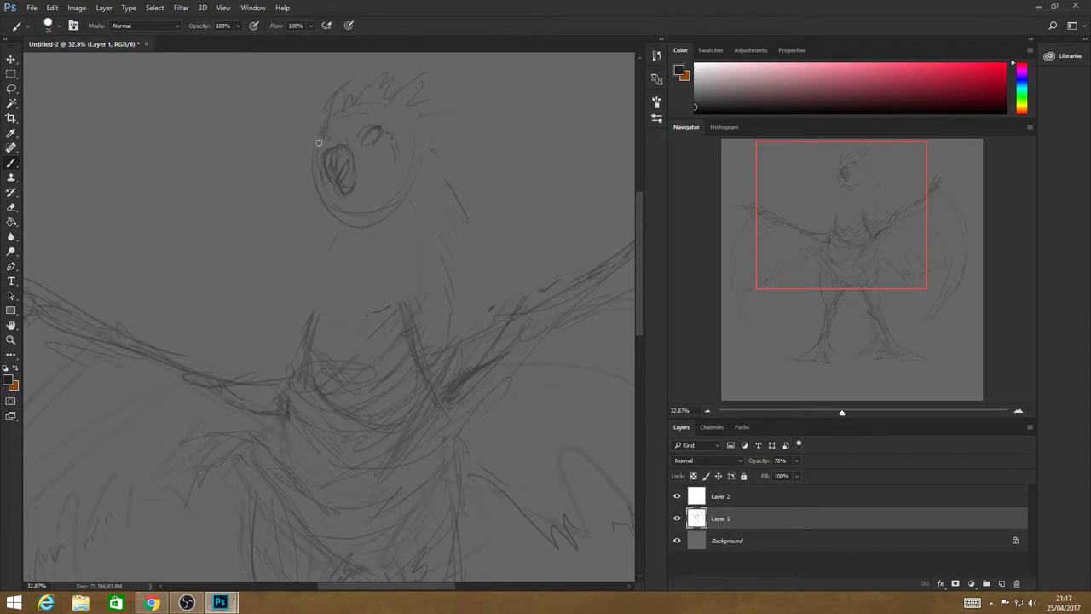
mouse_move(315, 159)
mouse_down()
mouse_move(350, 215)
mouse_move(404, 212)
mouse_move(371, 223)
mouse_move(408, 193)
mouse_up()
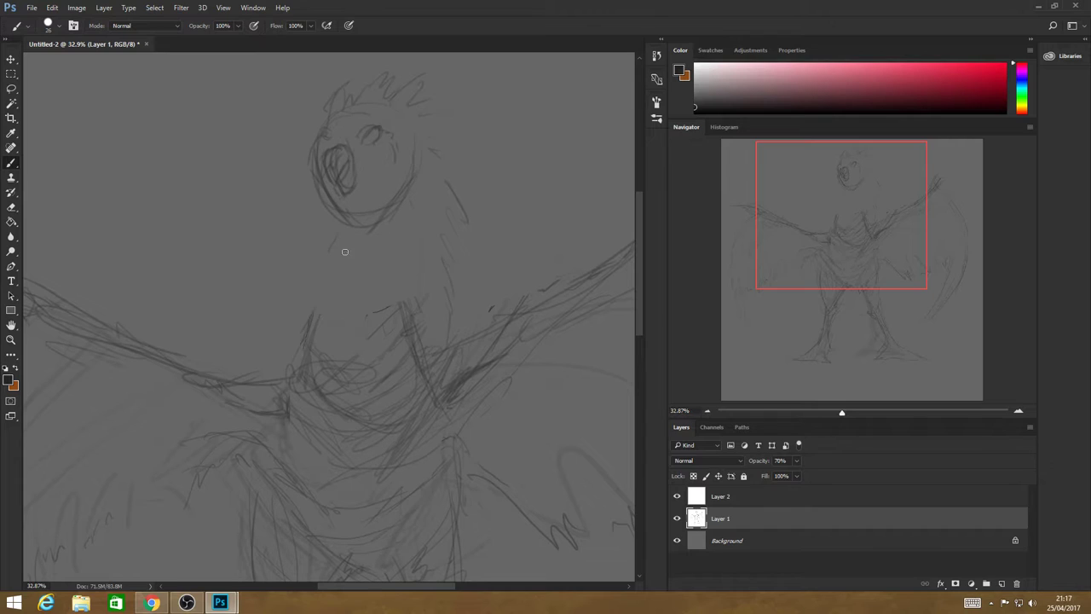
Sketch ragged feathered lines down both sides of the neck and a line joining it to the right-hand arm.
drag(341, 223, 299, 362)
drag(418, 221, 423, 254)
mouse_move(419, 303)
mouse_down()
mouse_move(420, 339)
mouse_move(451, 399)
mouse_up()
click(730, 445)
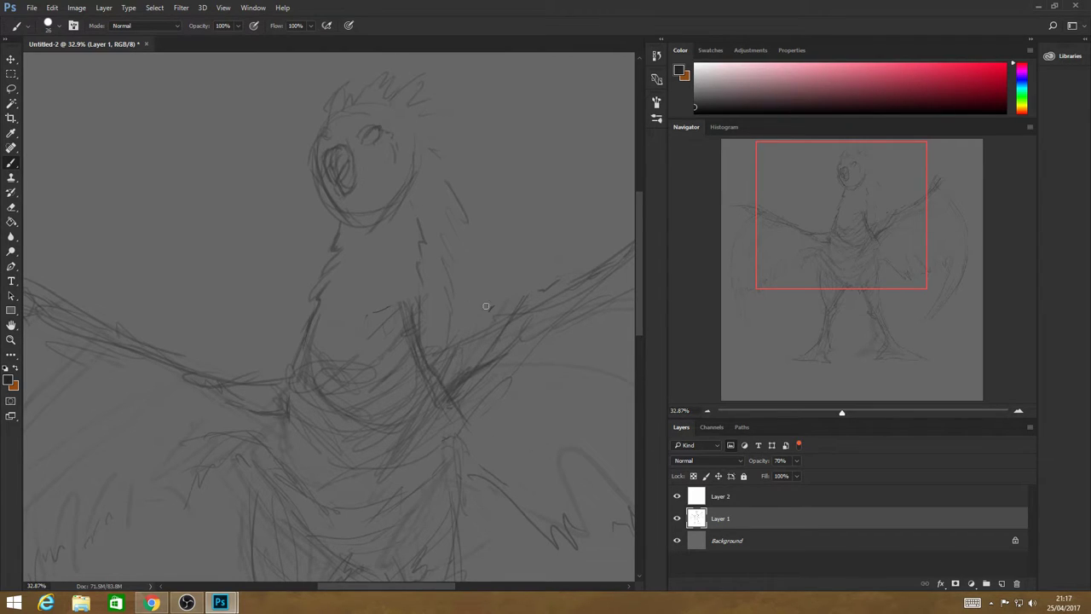
drag(416, 334, 511, 318)
Add a new layer above Layer 2 and turn off the brush's Transfer option.
click(758, 499)
click(1001, 583)
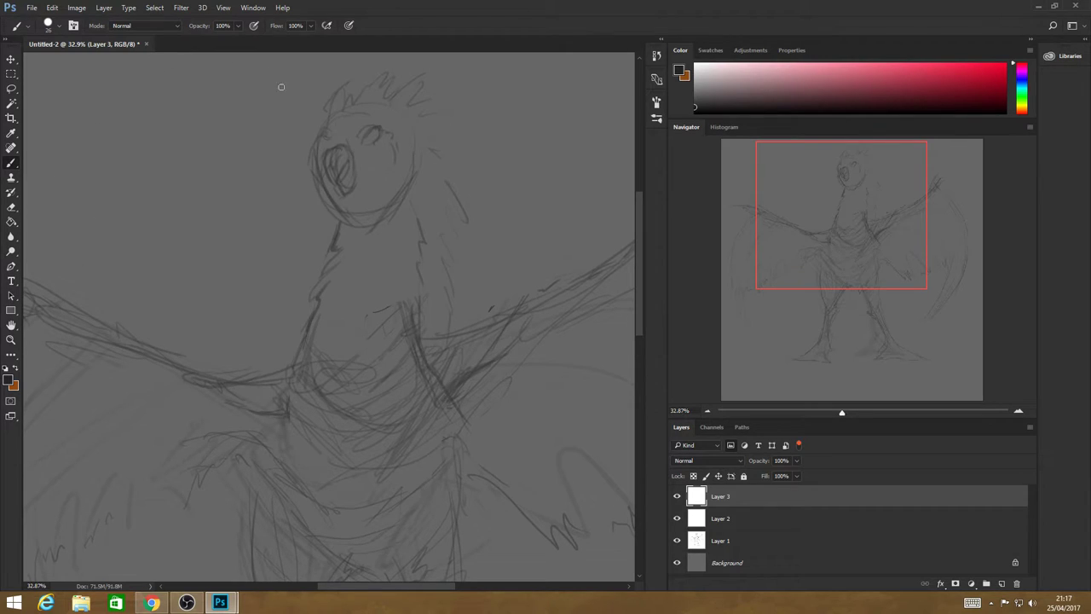
click(73, 25)
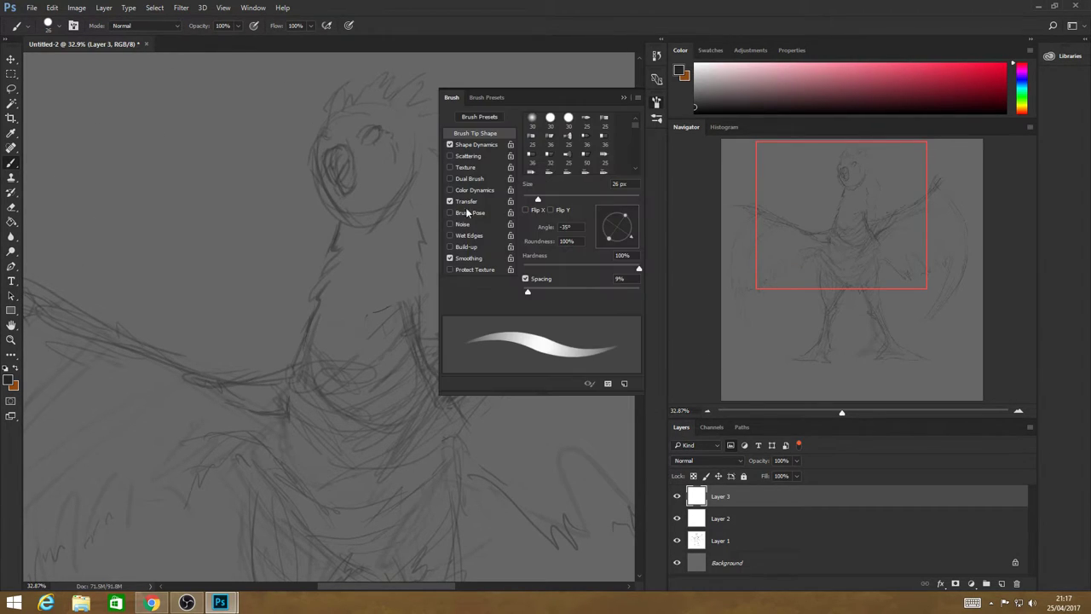
click(449, 201)
click(623, 97)
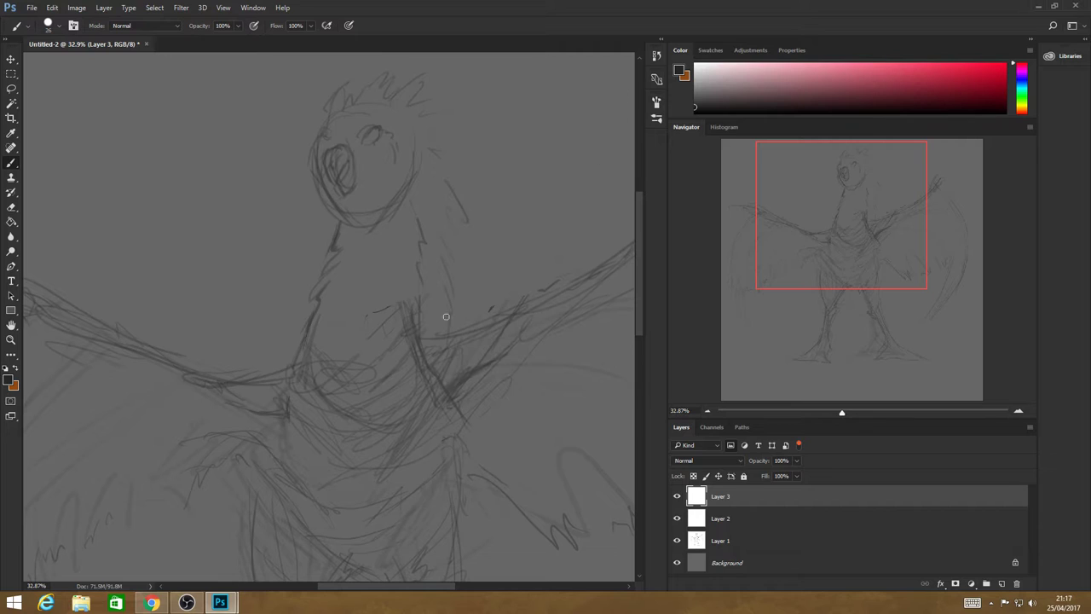
Set the brush size to 12 px and ink the feathered front of the neck and the jagged cheek edge on Layer 3.
click(11, 339)
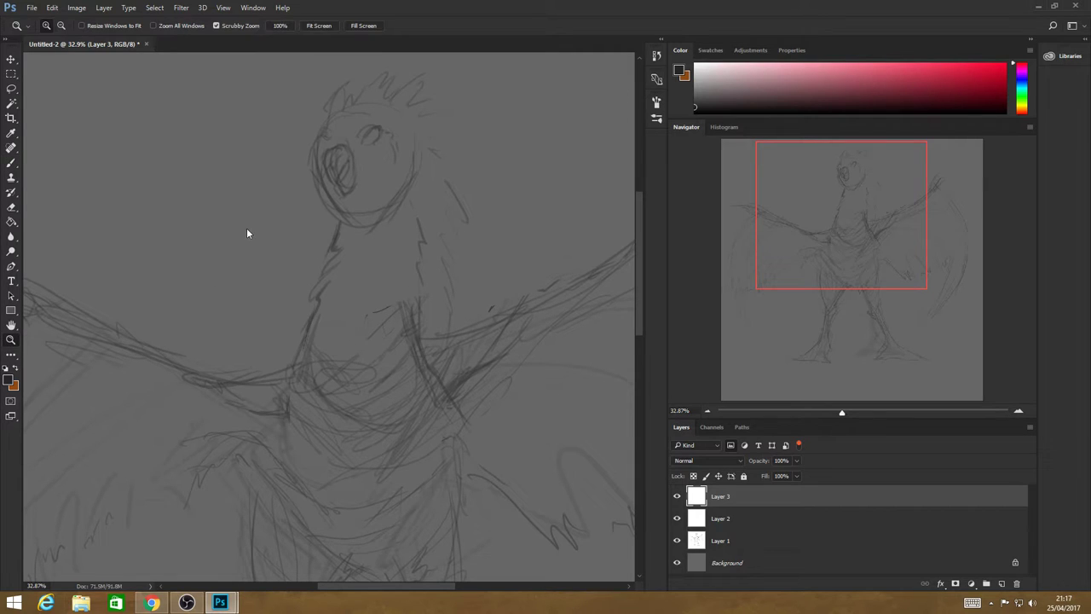
drag(349, 219, 409, 246)
click(12, 162)
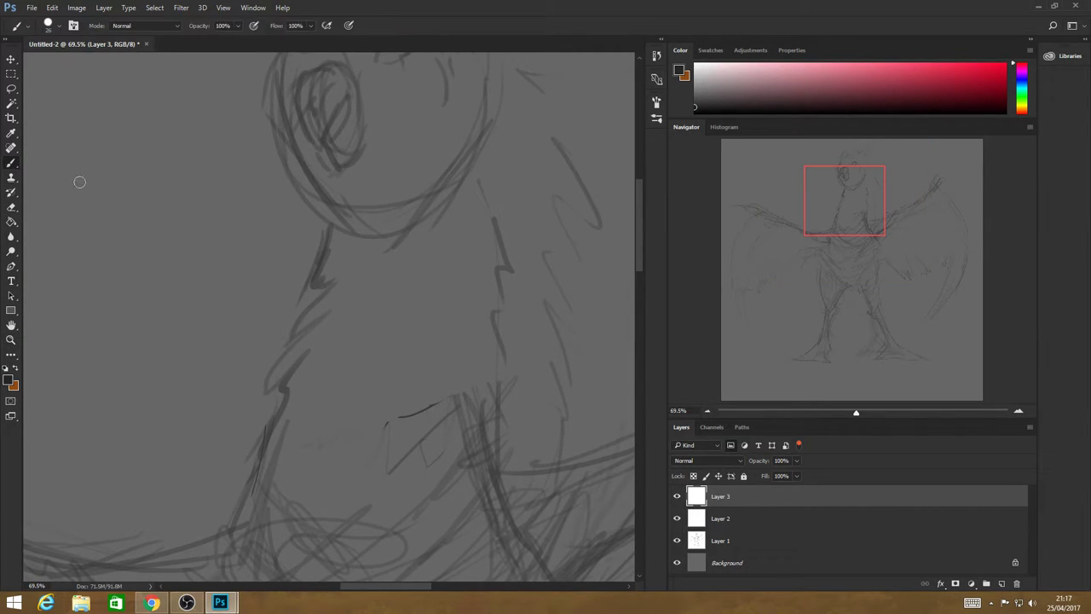
drag(328, 224, 314, 265)
click(60, 28)
drag(73, 63, 68, 64)
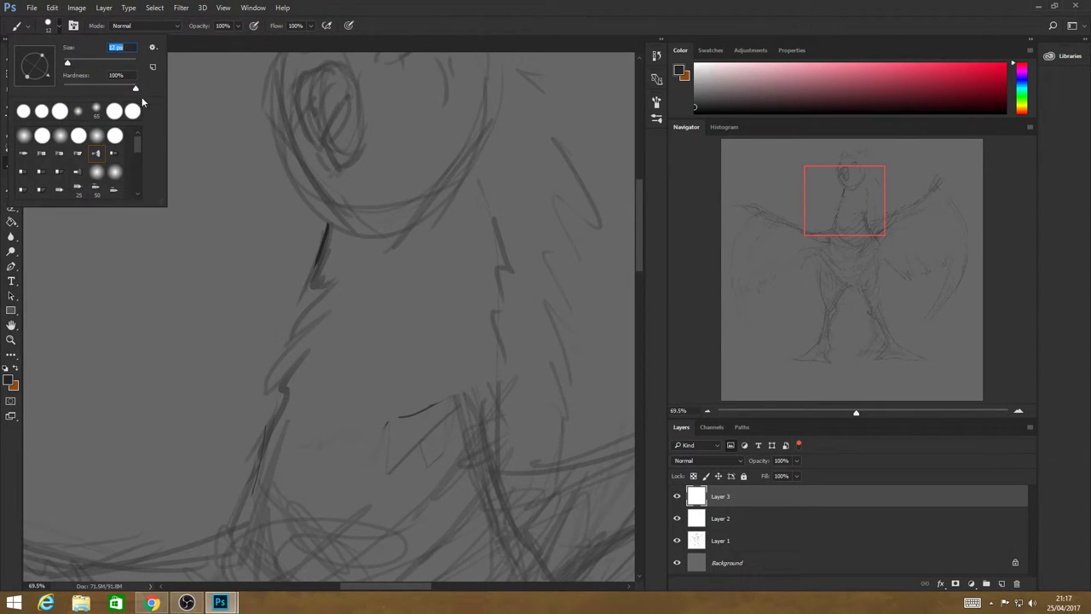
key(Return)
mouse_move(317, 262)
mouse_down()
mouse_move(290, 314)
mouse_move(330, 282)
mouse_move(268, 378)
mouse_up()
mouse_move(336, 303)
mouse_down()
mouse_move(271, 384)
mouse_move(256, 470)
mouse_move(217, 542)
mouse_up()
mouse_move(324, 225)
mouse_down()
mouse_move(303, 185)
mouse_move(298, 197)
mouse_move(289, 186)
mouse_move(279, 133)
mouse_move(259, 112)
mouse_up()
Draw clean line work for the hooked beak and both round eyes with their pupils and highlights.
drag(640, 226, 638, 195)
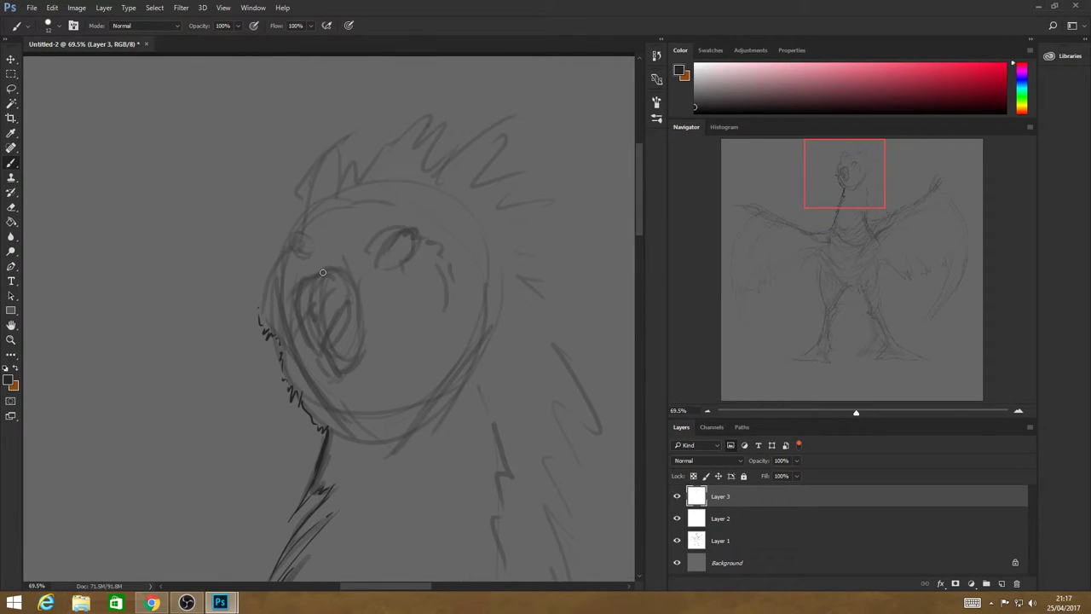
mouse_move(323, 273)
mouse_down()
mouse_move(298, 309)
mouse_move(302, 287)
mouse_move(308, 345)
mouse_move(299, 299)
mouse_move(324, 367)
mouse_move(315, 354)
mouse_move(357, 305)
mouse_move(363, 357)
mouse_move(361, 327)
mouse_move(345, 365)
mouse_move(304, 343)
mouse_move(322, 377)
mouse_move(308, 351)
mouse_move(328, 376)
mouse_move(350, 377)
mouse_move(364, 362)
mouse_move(353, 327)
mouse_move(337, 338)
mouse_move(357, 314)
mouse_move(339, 316)
mouse_move(347, 334)
mouse_move(358, 303)
mouse_move(347, 331)
mouse_up()
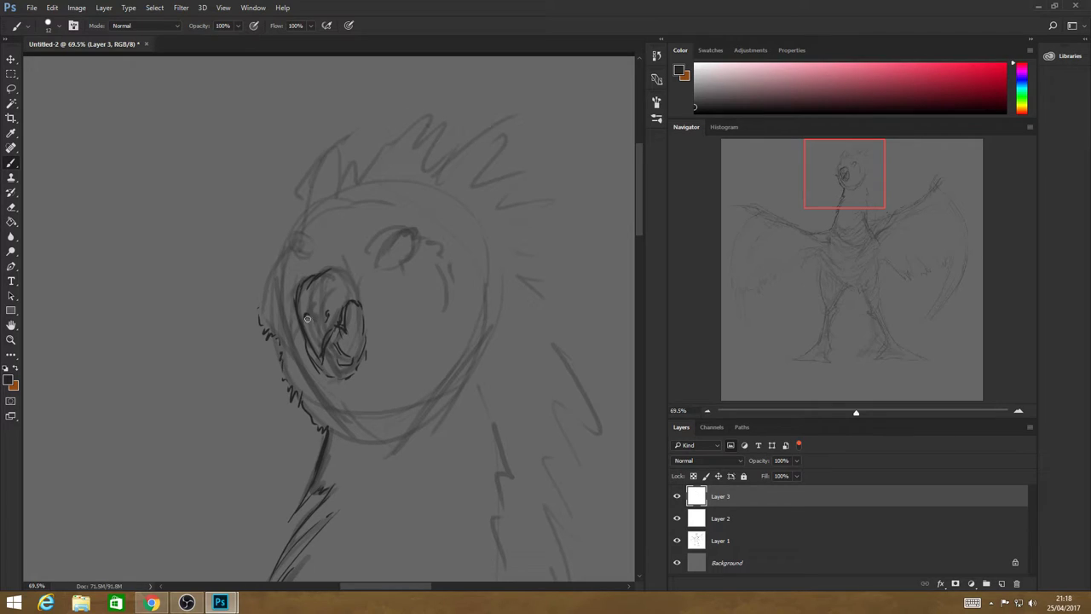
drag(375, 267, 412, 232)
mouse_move(393, 279)
mouse_down()
mouse_move(410, 258)
mouse_move(385, 279)
mouse_move(400, 241)
mouse_move(390, 280)
mouse_move(411, 244)
mouse_move(408, 276)
mouse_move(380, 254)
mouse_move(411, 246)
mouse_move(402, 284)
mouse_up()
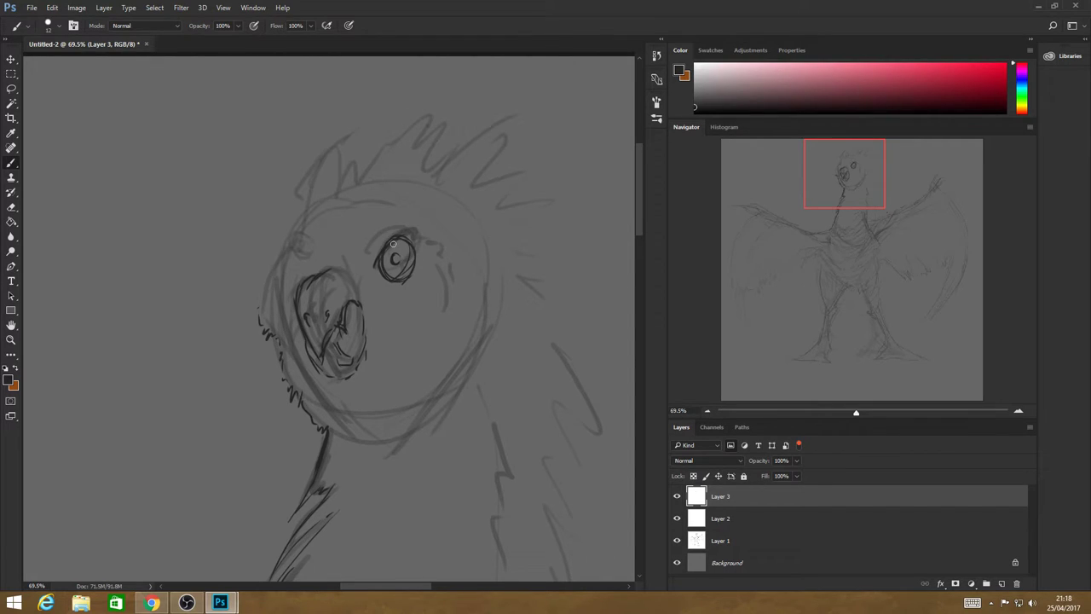
mouse_move(393, 244)
mouse_down()
mouse_move(391, 256)
mouse_move(409, 246)
mouse_up()
mouse_move(311, 248)
mouse_down()
mouse_move(293, 258)
mouse_move(311, 247)
mouse_move(307, 259)
mouse_move(295, 238)
mouse_move(300, 254)
mouse_up()
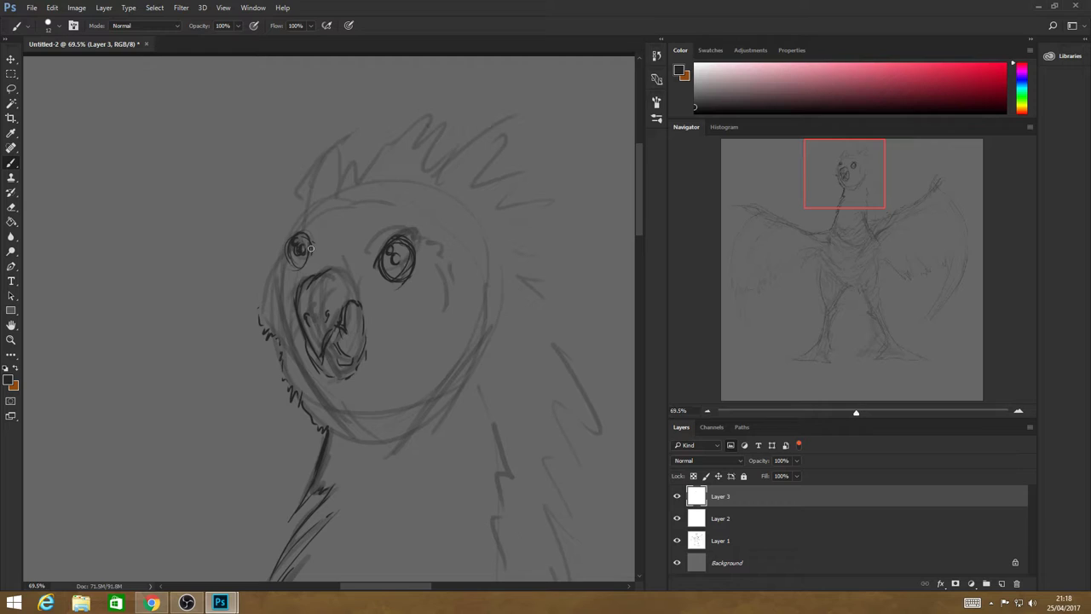
Draw the angry brow lines above the eyes, the spiky crest outline and the pointed feathers on the far cheek.
mouse_move(309, 239)
mouse_down()
mouse_move(295, 229)
mouse_move(310, 222)
mouse_move(319, 251)
mouse_move(426, 209)
mouse_up()
mouse_move(364, 252)
mouse_down()
mouse_move(426, 220)
mouse_move(445, 236)
mouse_move(430, 239)
mouse_up()
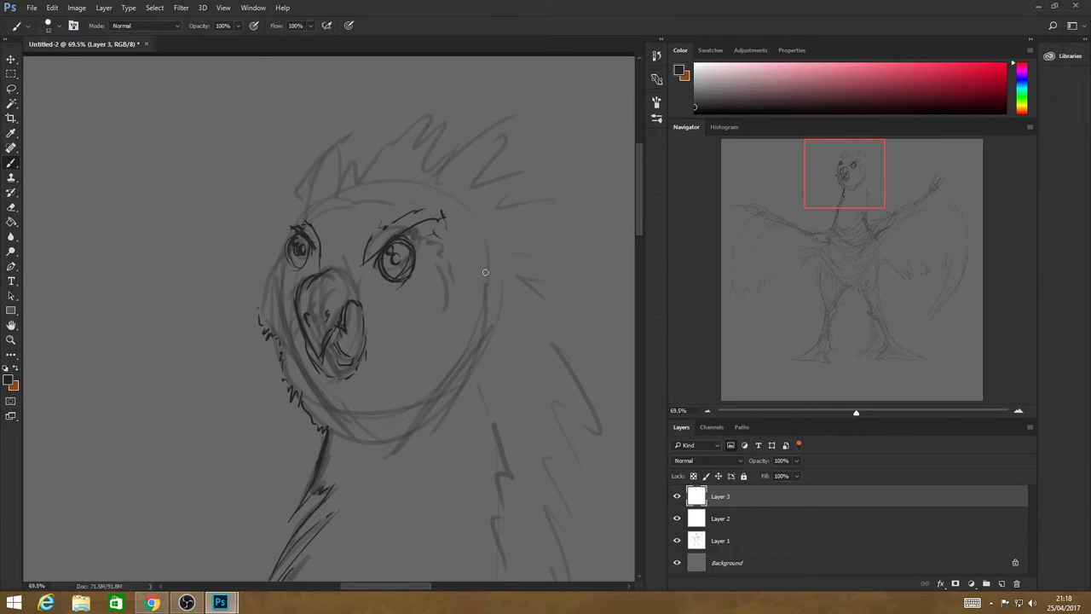
drag(485, 272, 482, 277)
mouse_move(304, 218)
mouse_down()
mouse_move(322, 147)
mouse_move(334, 171)
mouse_move(369, 143)
mouse_move(409, 143)
mouse_move(452, 110)
mouse_move(466, 132)
mouse_move(491, 128)
mouse_up()
drag(502, 131, 501, 147)
drag(510, 143, 524, 141)
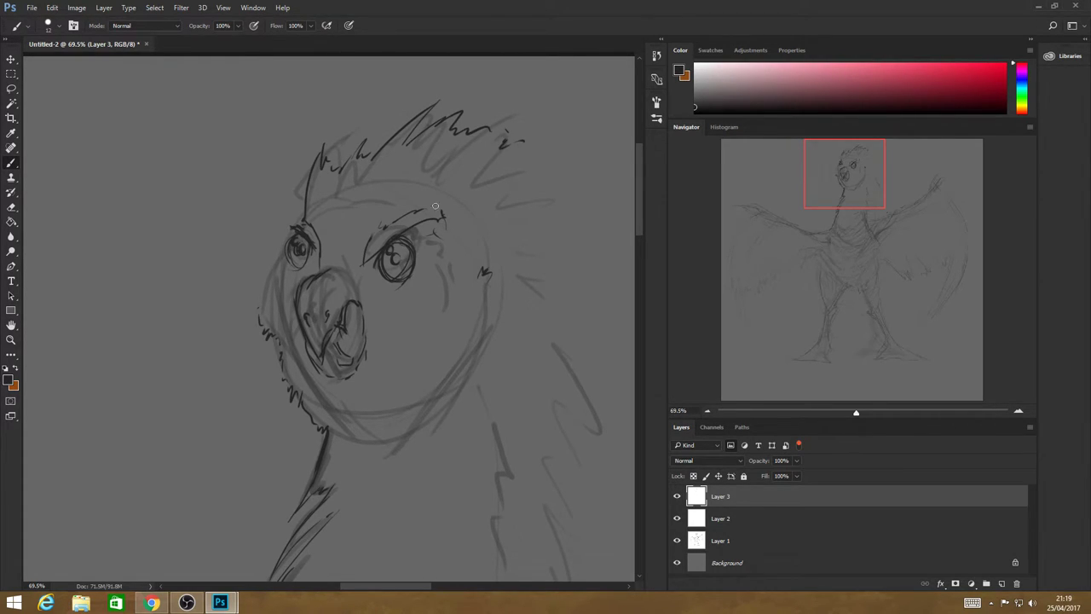
mouse_move(279, 262)
mouse_down()
mouse_move(247, 341)
mouse_move(260, 316)
mouse_move(272, 330)
mouse_move(305, 195)
mouse_up()
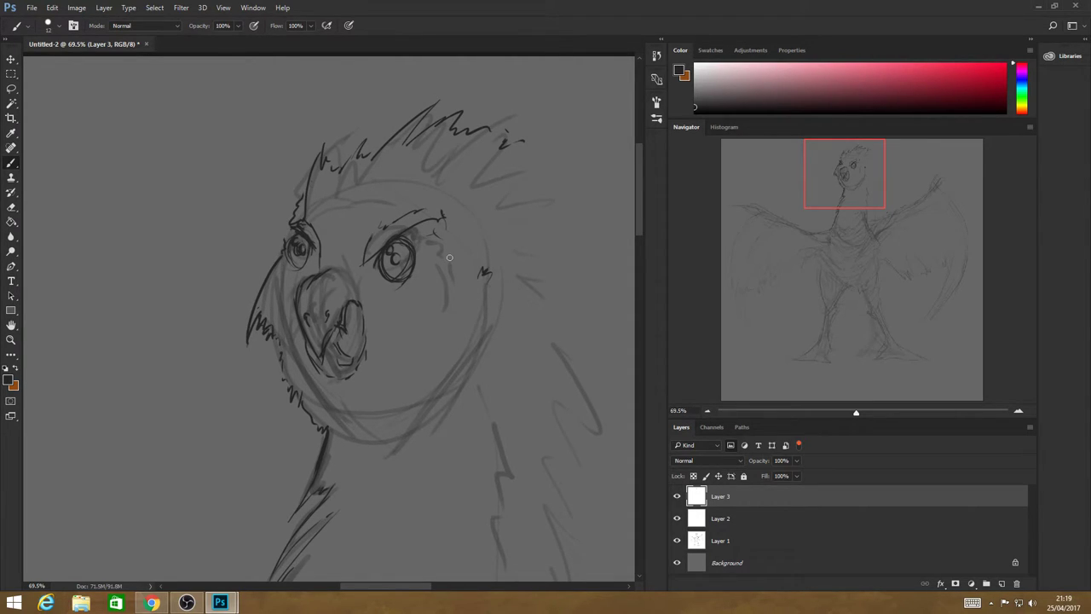
Draw jagged feather lines around and below the near eye and along the near edge of the face.
drag(443, 249, 452, 295)
mouse_move(385, 297)
mouse_down()
mouse_move(426, 320)
mouse_move(400, 317)
mouse_up()
mouse_move(457, 394)
mouse_down()
mouse_move(492, 345)
mouse_move(490, 296)
mouse_up()
drag(484, 247, 501, 230)
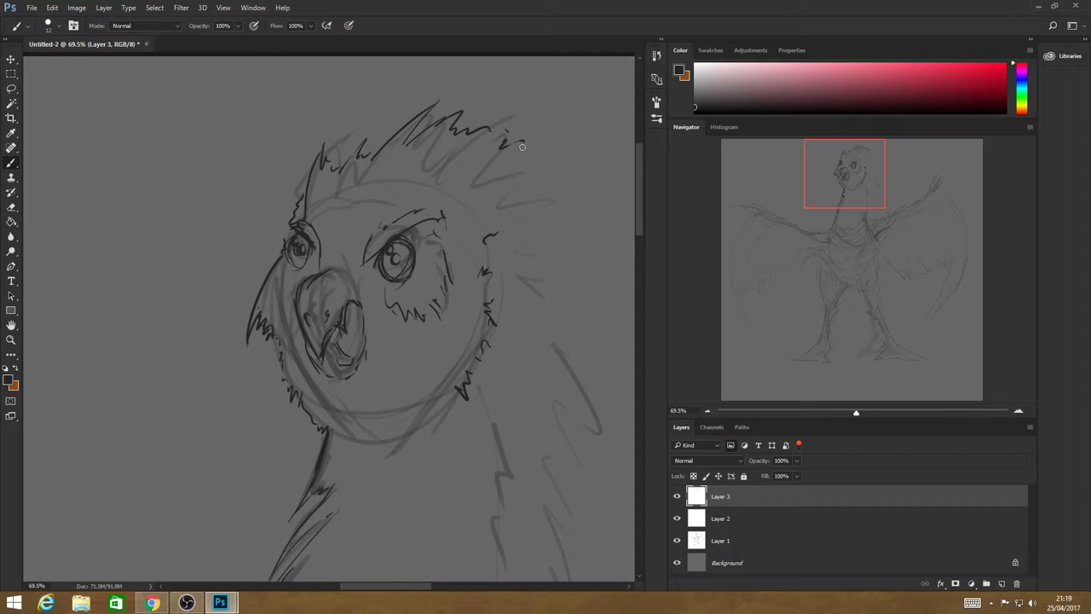
Outline the back of the crest and neck, the near side of the throat and the feathered jaw, and darken the near pupil.
mouse_move(518, 143)
mouse_down()
mouse_move(537, 169)
mouse_move(521, 205)
mouse_move(545, 208)
mouse_move(537, 249)
mouse_up()
mouse_move(537, 260)
mouse_down()
mouse_move(562, 345)
mouse_move(616, 445)
mouse_move(605, 442)
mouse_move(566, 572)
mouse_up()
mouse_move(462, 392)
mouse_down()
mouse_move(484, 413)
mouse_move(498, 509)
mouse_up()
mouse_move(322, 414)
mouse_down()
mouse_move(372, 439)
mouse_move(374, 421)
mouse_move(408, 426)
mouse_move(465, 389)
mouse_up()
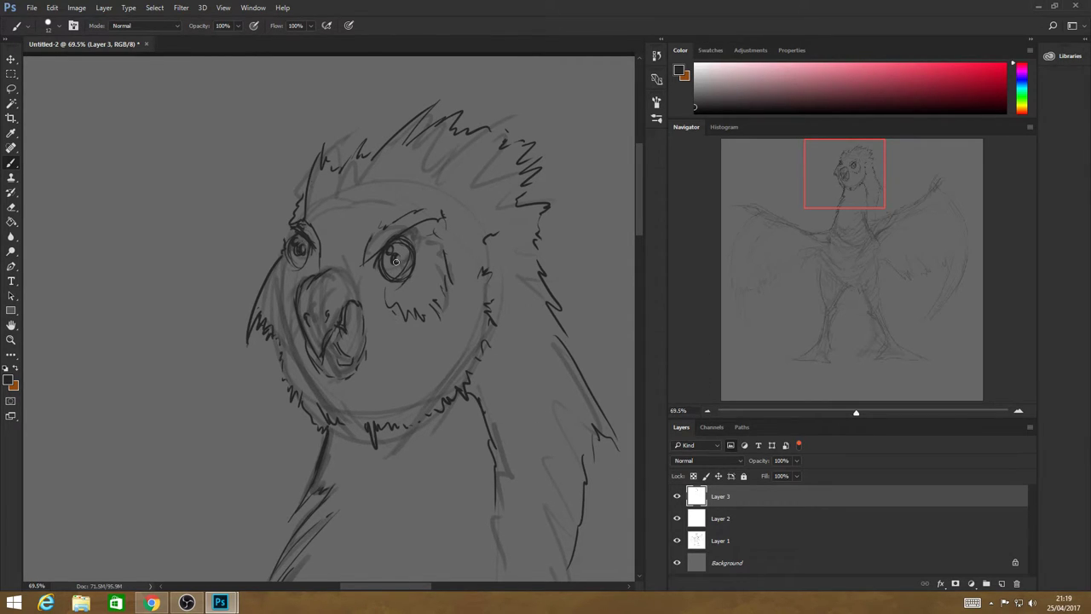
drag(396, 262, 395, 257)
Draw the base of the neck with a jagged feather collar across the chest, and outline both edges of the right-hand arm.
key(z)
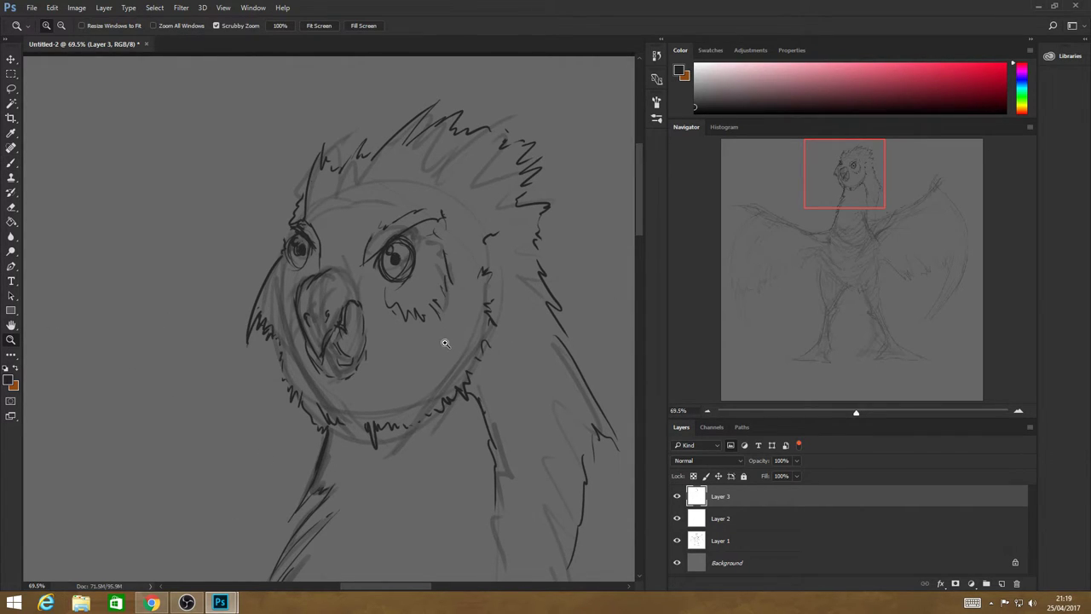
scroll(452, 358, down, 3)
scroll(467, 411, down, 2)
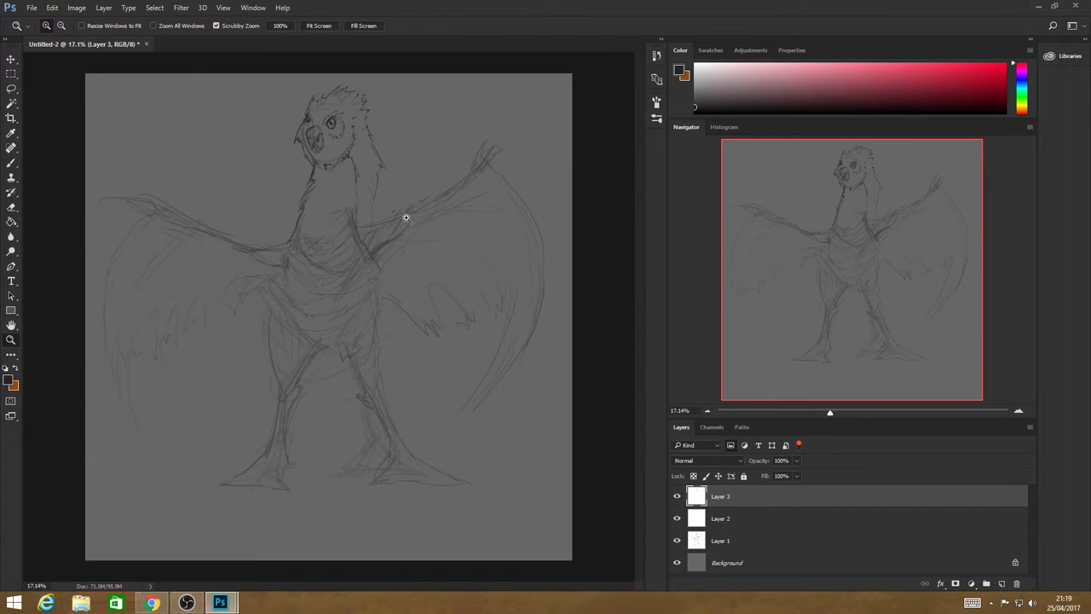
scroll(403, 205, up, 1)
scroll(403, 205, up, 2)
key(b)
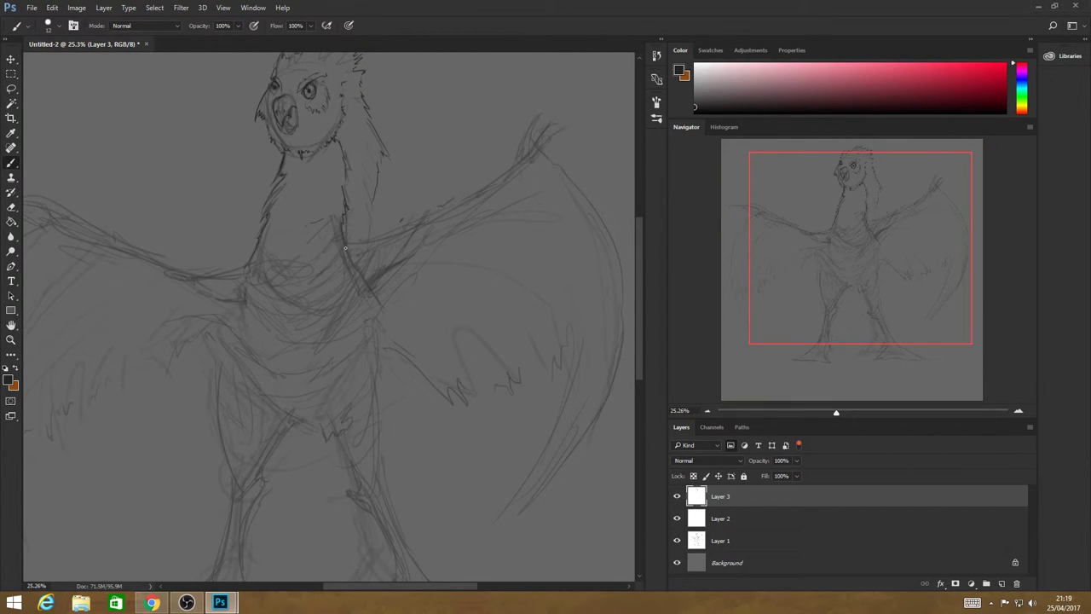
drag(345, 248, 374, 325)
mouse_move(250, 259)
mouse_down()
mouse_move(241, 281)
mouse_move(371, 290)
mouse_up()
drag(350, 253, 380, 268)
mouse_move(353, 253)
mouse_down()
mouse_move(400, 265)
mouse_move(527, 136)
mouse_up()
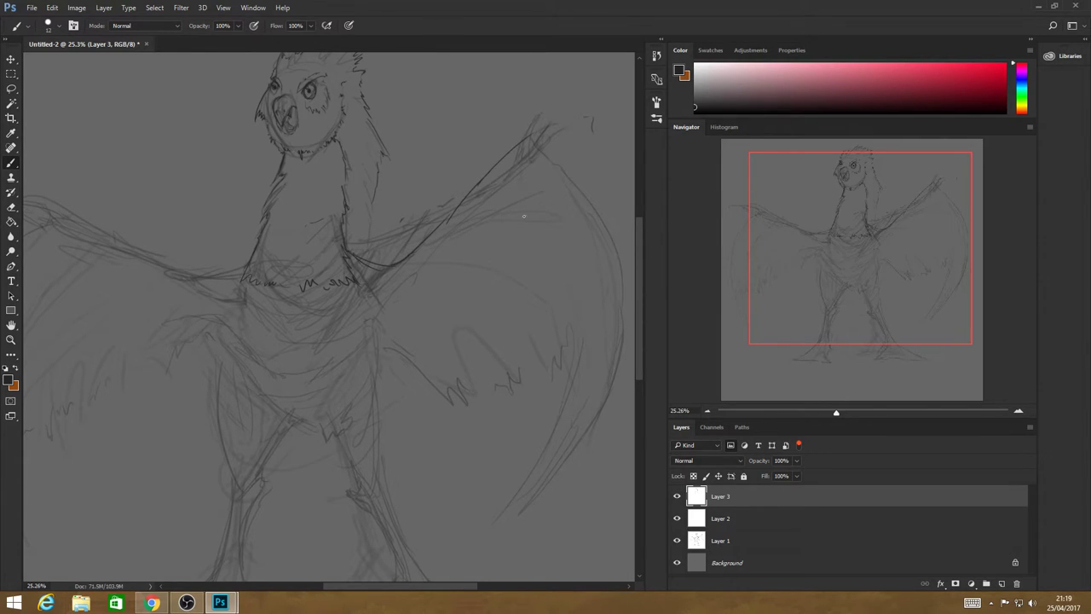
mouse_move(380, 297)
mouse_down()
mouse_move(448, 265)
mouse_move(409, 286)
mouse_move(493, 215)
mouse_move(462, 238)
mouse_move(512, 177)
mouse_move(571, 153)
mouse_up()
Outline the left-hand arm from the shoulder outward and curve the wing's leading edge down from the wrist.
mouse_move(245, 266)
mouse_down()
mouse_move(185, 266)
mouse_move(119, 226)
mouse_move(23, 205)
mouse_up()
drag(421, 586, 383, 586)
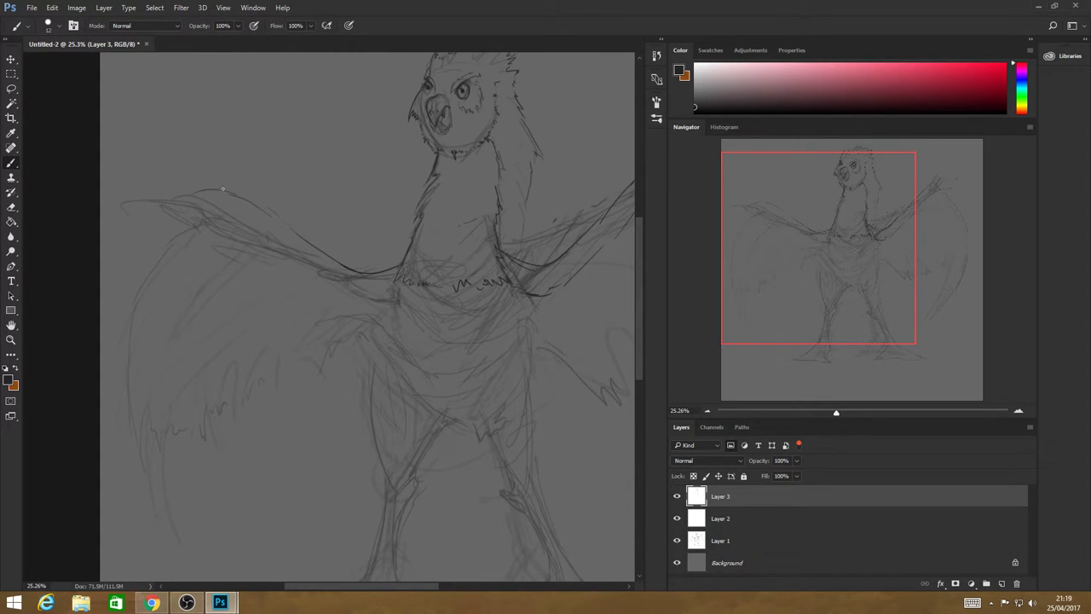
drag(179, 200, 121, 293)
mouse_move(390, 292)
mouse_down()
mouse_move(326, 272)
mouse_move(340, 290)
mouse_move(353, 289)
mouse_move(219, 214)
mouse_move(237, 217)
mouse_move(191, 225)
mouse_move(122, 285)
mouse_move(164, 227)
mouse_move(134, 266)
mouse_move(147, 236)
mouse_move(117, 368)
mouse_up()
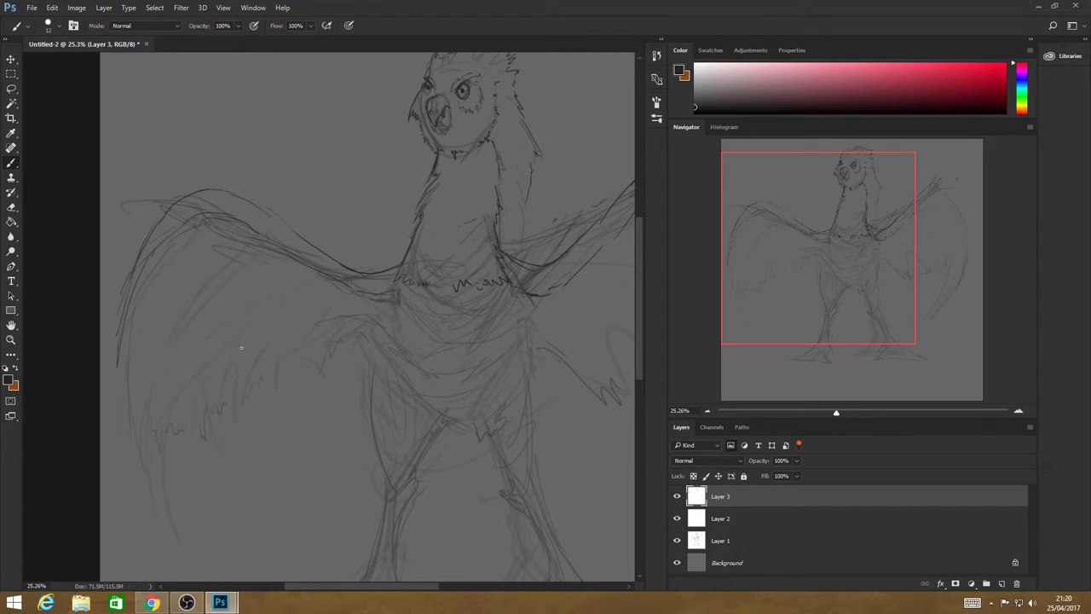
Draw the left-hand wing's long outer feathers and the jagged feather tips along its lower edge towards the body.
drag(128, 317, 143, 492)
drag(134, 442, 149, 329)
drag(144, 399, 171, 528)
drag(169, 522, 163, 400)
mouse_move(171, 460)
mouse_down()
mouse_move(173, 411)
mouse_move(185, 457)
mouse_move(208, 397)
mouse_up()
mouse_move(208, 429)
mouse_down()
mouse_move(213, 404)
mouse_move(247, 390)
mouse_up()
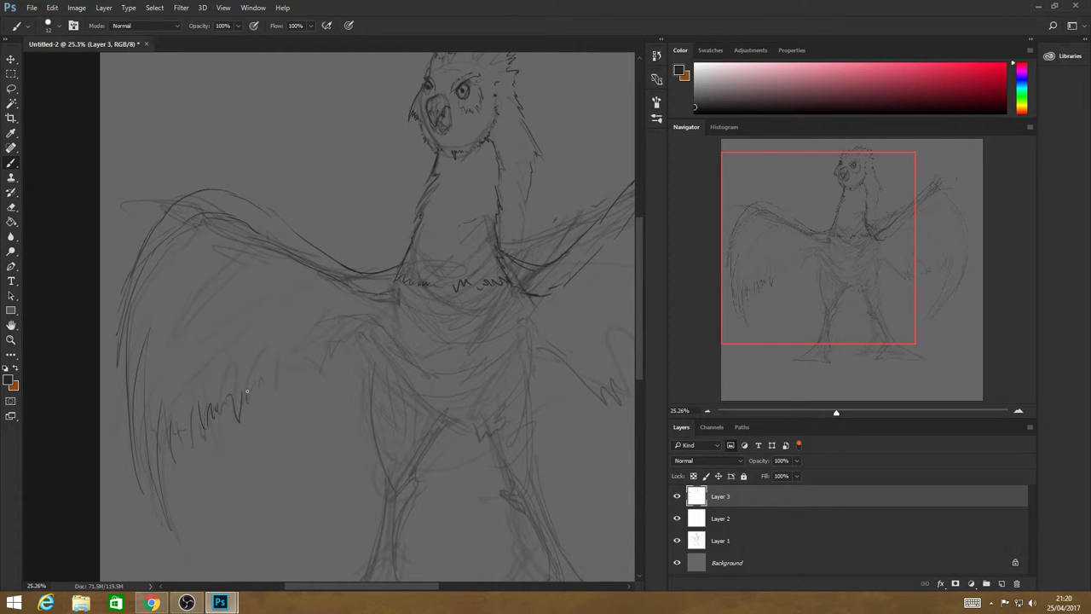
drag(302, 369, 318, 352)
Outline the torso with feather tufts under both wings and a jagged feathered edge along the sides and belly.
drag(387, 315, 394, 330)
mouse_move(516, 345)
mouse_down()
mouse_move(492, 334)
mouse_move(548, 329)
mouse_up()
mouse_move(380, 325)
mouse_down()
mouse_move(401, 381)
mouse_move(477, 431)
mouse_up()
drag(518, 332, 514, 383)
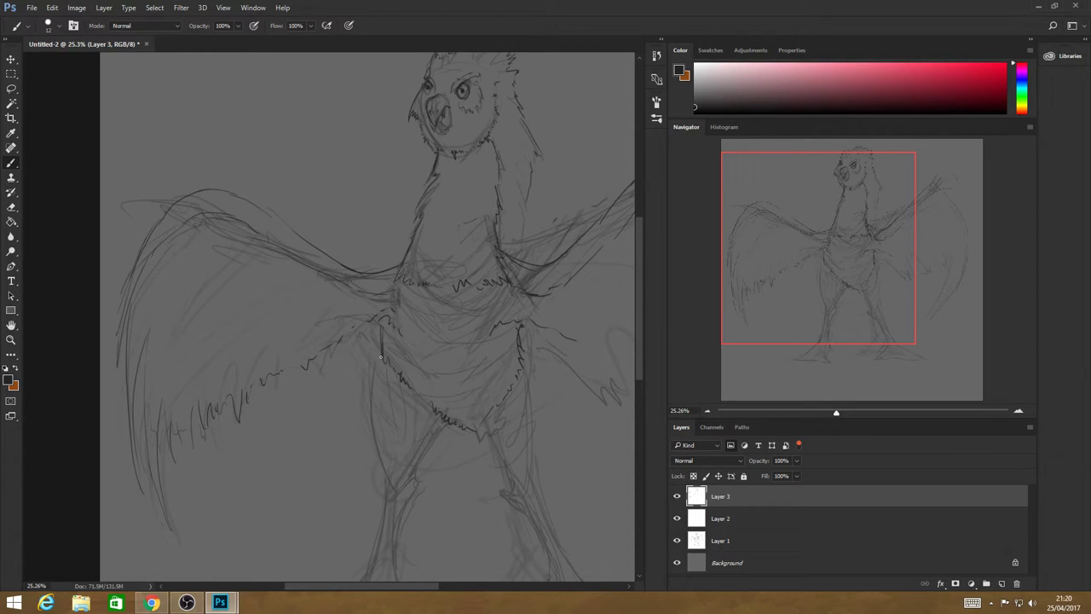
Draw the feathered outlines of both thighs and the knee and inner shin of the right-hand leg.
drag(374, 378, 368, 444)
mouse_move(373, 379)
mouse_down()
mouse_move(369, 414)
mouse_move(354, 378)
mouse_move(354, 405)
mouse_move(365, 461)
mouse_move(383, 482)
mouse_move(421, 474)
mouse_move(413, 486)
mouse_move(451, 414)
mouse_move(489, 442)
mouse_up()
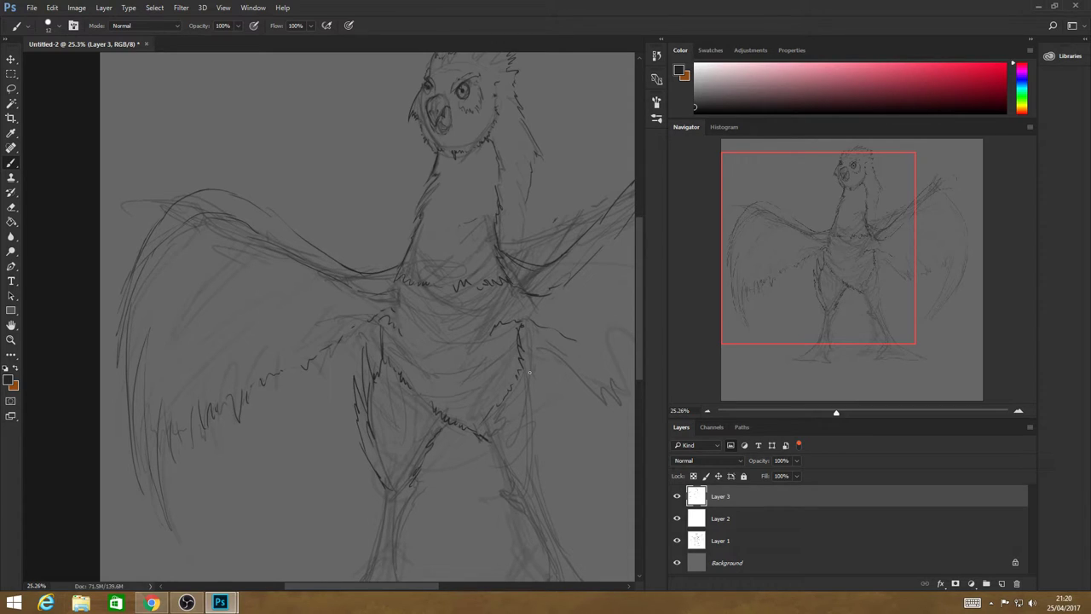
mouse_move(538, 352)
mouse_down()
mouse_move(538, 405)
mouse_move(550, 376)
mouse_move(561, 401)
mouse_move(536, 489)
mouse_up()
drag(485, 432, 503, 460)
drag(506, 501, 554, 550)
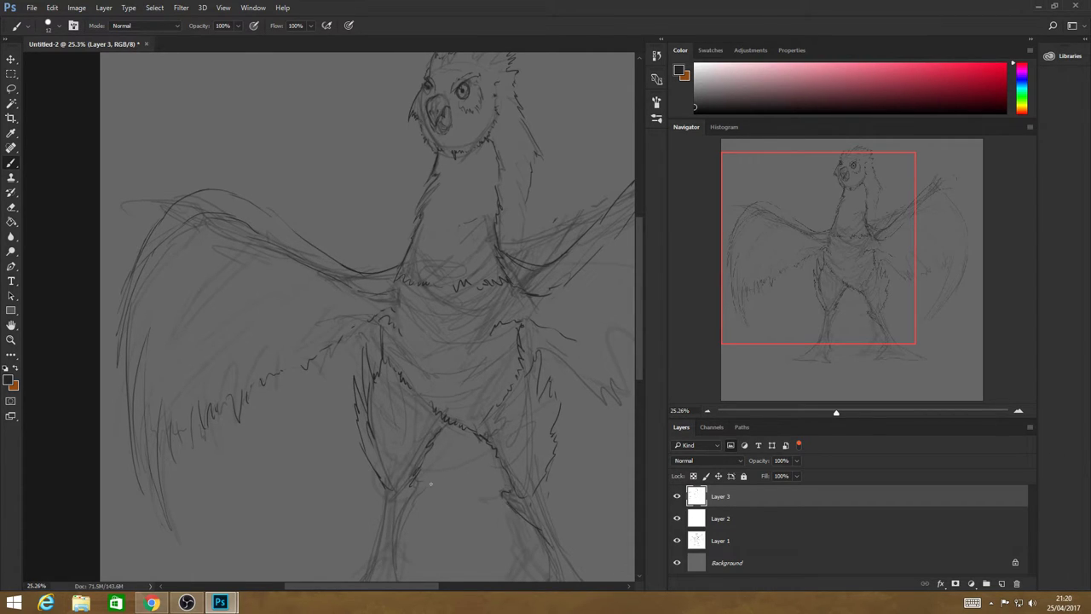
Outline the left-hand lower leg with its knee feathers, and draw the foot with long clawed toes.
drag(424, 475, 397, 545)
drag(390, 506, 384, 560)
scroll(638, 309, down, 5)
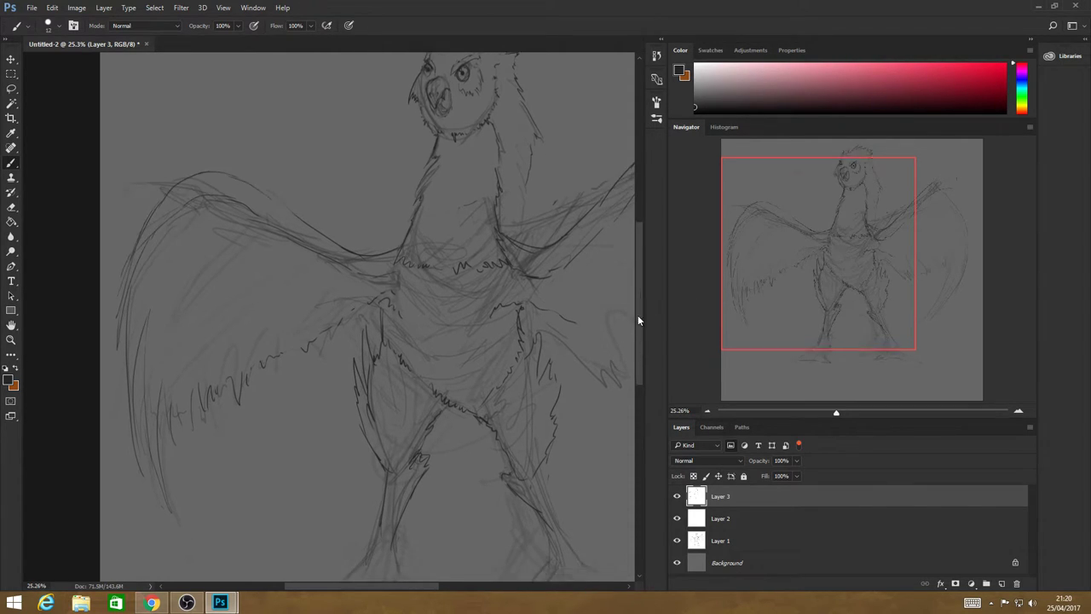
drag(371, 444, 283, 500)
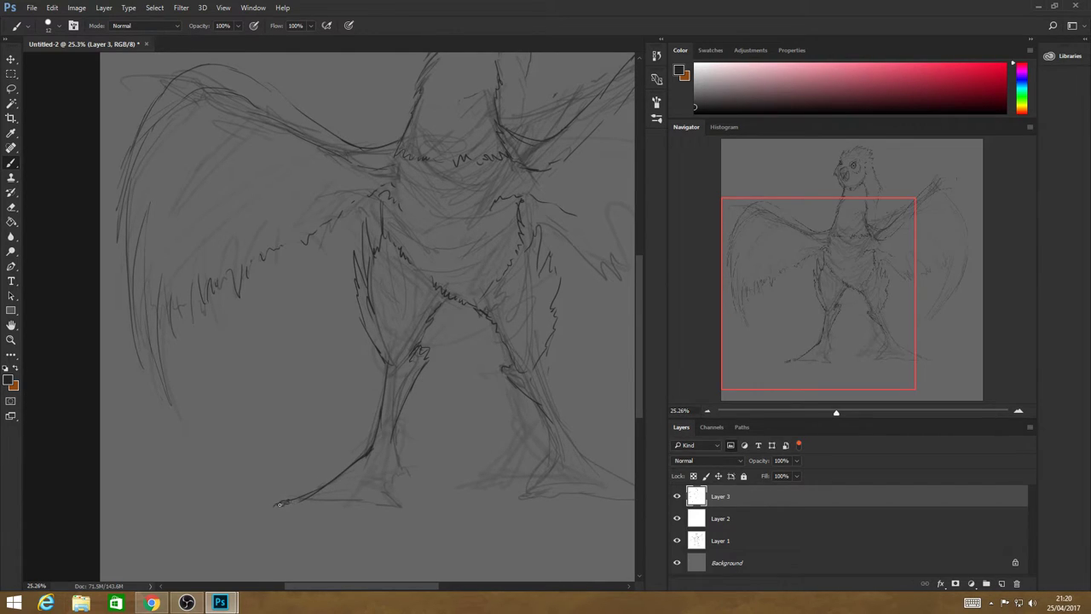
mouse_move(400, 504)
mouse_down()
mouse_move(386, 484)
mouse_move(409, 473)
mouse_move(393, 425)
mouse_up()
mouse_move(309, 499)
mouse_down()
mouse_move(331, 492)
mouse_move(397, 516)
mouse_up()
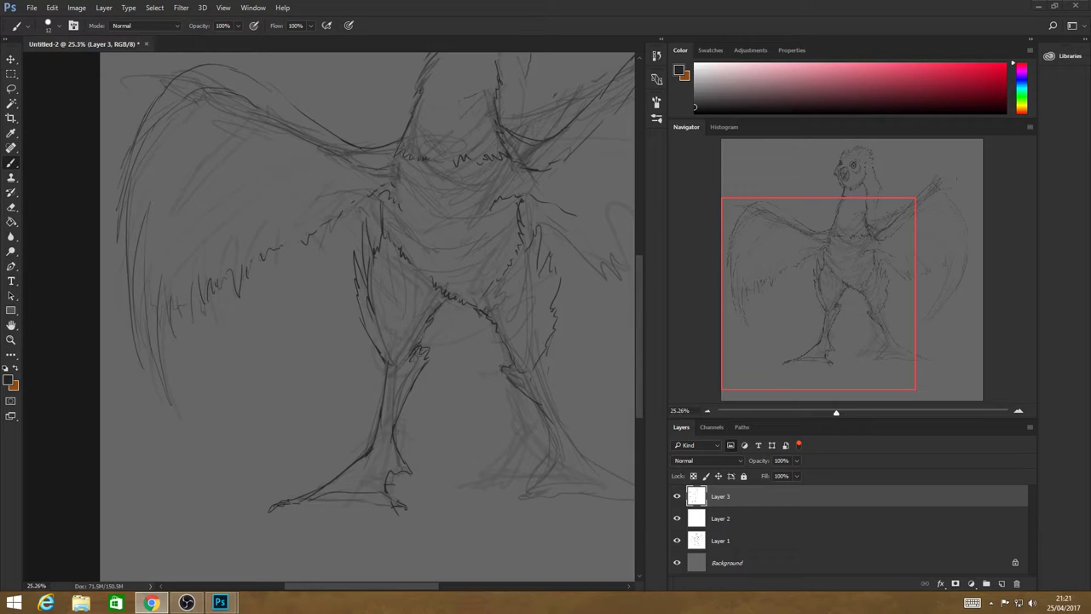
Outline the right-hand lower leg down to the ankle and draw its wide foot with clawed toe tips.
click(564, 443)
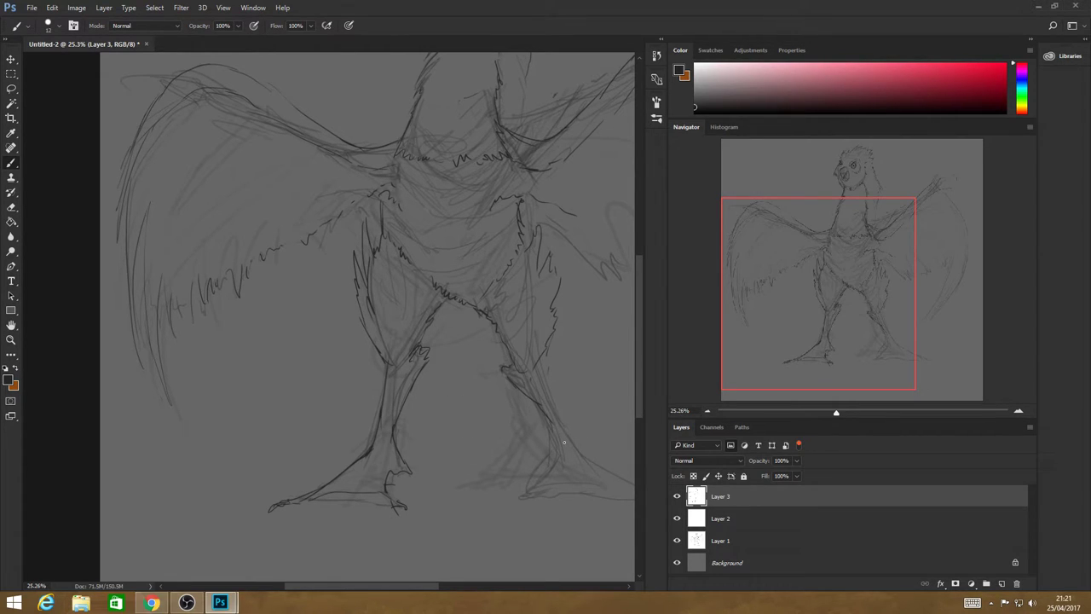
mouse_move(555, 424)
mouse_down()
mouse_move(539, 484)
mouse_move(519, 495)
mouse_move(595, 492)
mouse_up()
drag(366, 587, 411, 588)
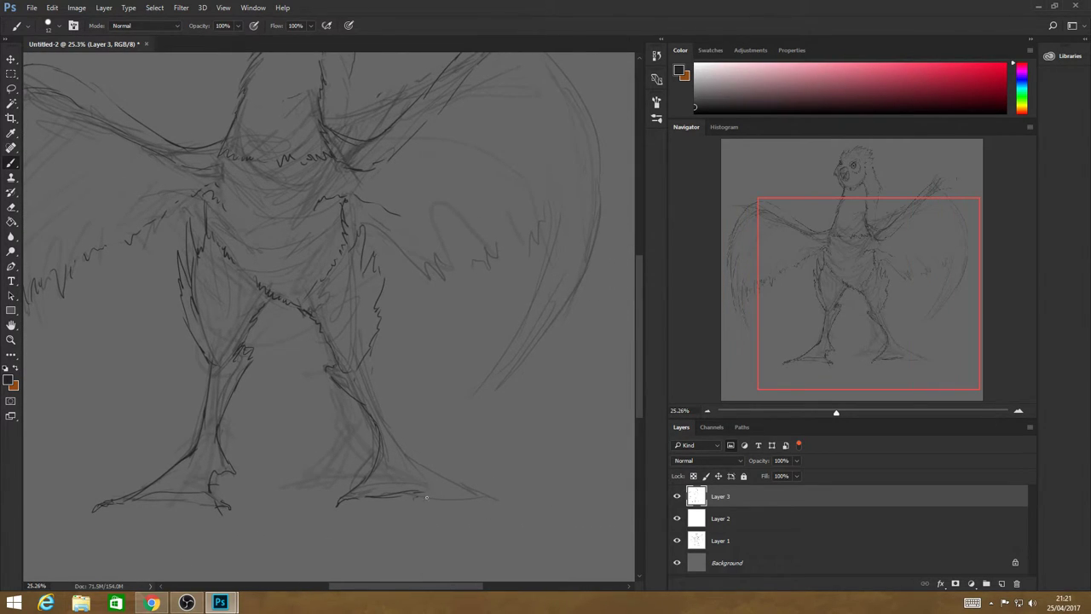
drag(426, 497, 498, 497)
mouse_move(373, 375)
mouse_down()
mouse_move(396, 435)
mouse_move(445, 475)
mouse_move(500, 496)
mouse_up()
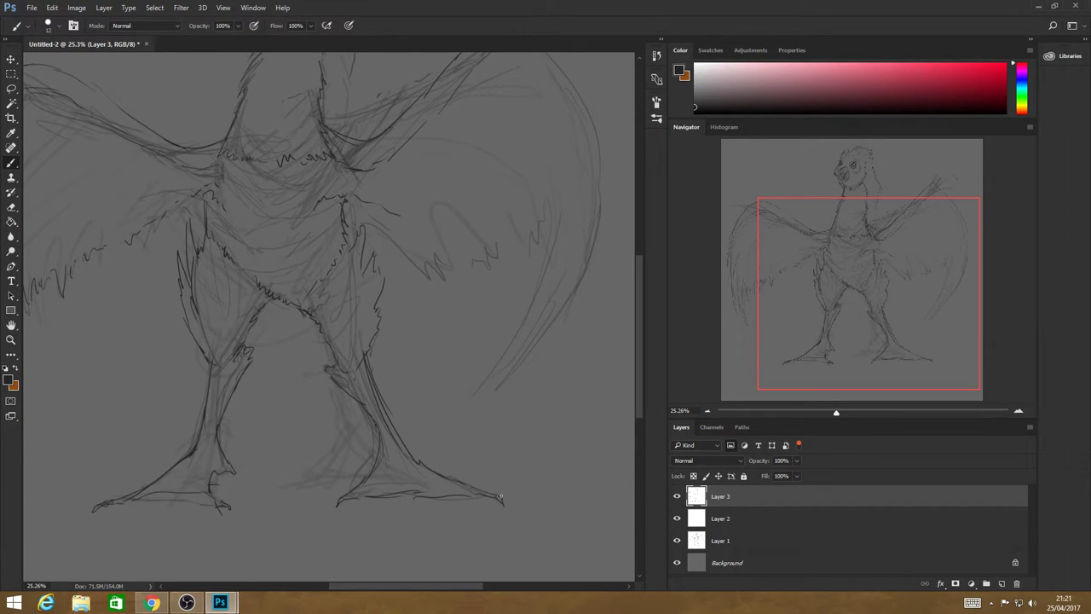
Draw the right-hand wing's jagged lower feather edge, long pointed wing tip, curved outer edge and the clawed joint at its top.
mouse_move(400, 253)
mouse_down()
mouse_move(436, 281)
mouse_move(542, 227)
mouse_up()
mouse_move(557, 218)
mouse_down()
mouse_move(532, 289)
mouse_move(460, 412)
mouse_up()
mouse_move(542, 334)
mouse_down()
mouse_move(472, 406)
mouse_move(619, 186)
mouse_up()
drag(591, 239, 584, 121)
drag(636, 282, 631, 235)
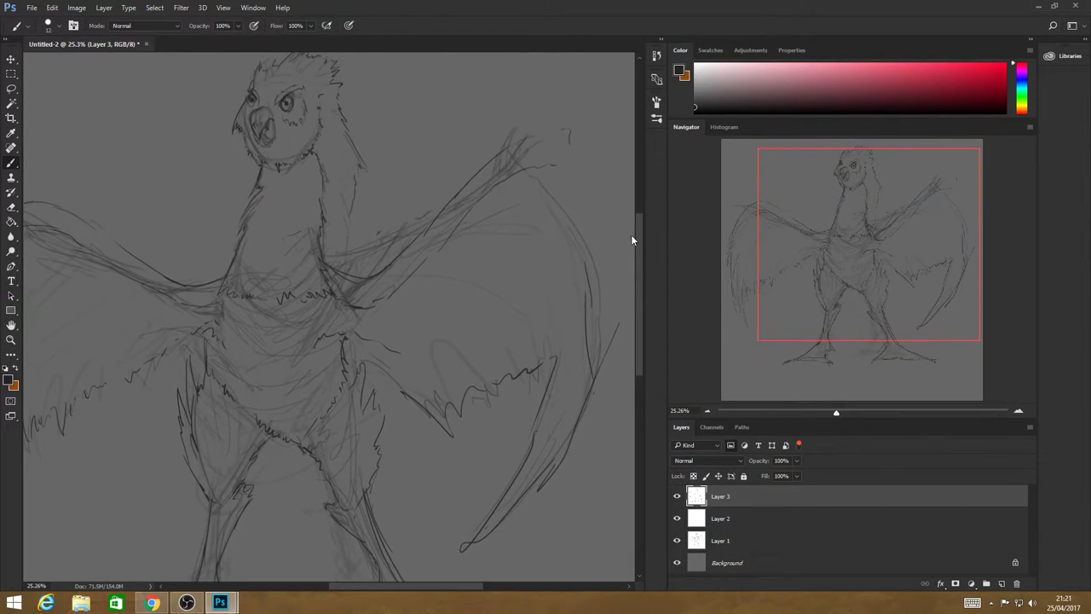
mouse_move(585, 285)
mouse_down()
mouse_move(522, 164)
mouse_move(581, 138)
mouse_move(513, 196)
mouse_up()
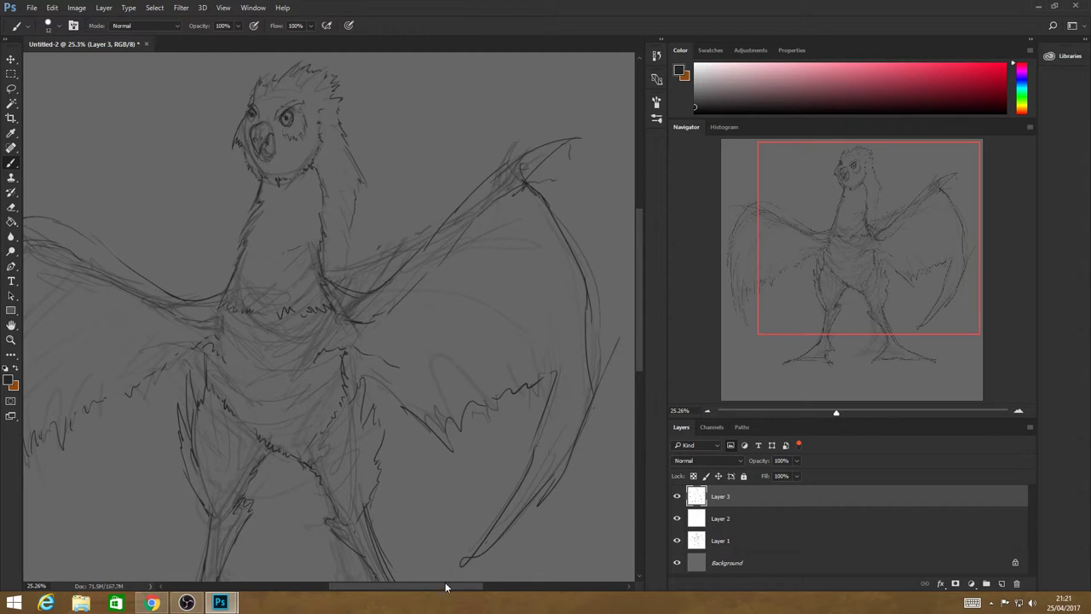
Redraw the left-hand wing's upper arm contour with its pointed claw and the curved outer feather edge.
drag(445, 586, 378, 588)
mouse_move(314, 225)
mouse_down()
mouse_move(255, 210)
mouse_move(339, 227)
mouse_move(404, 271)
mouse_up()
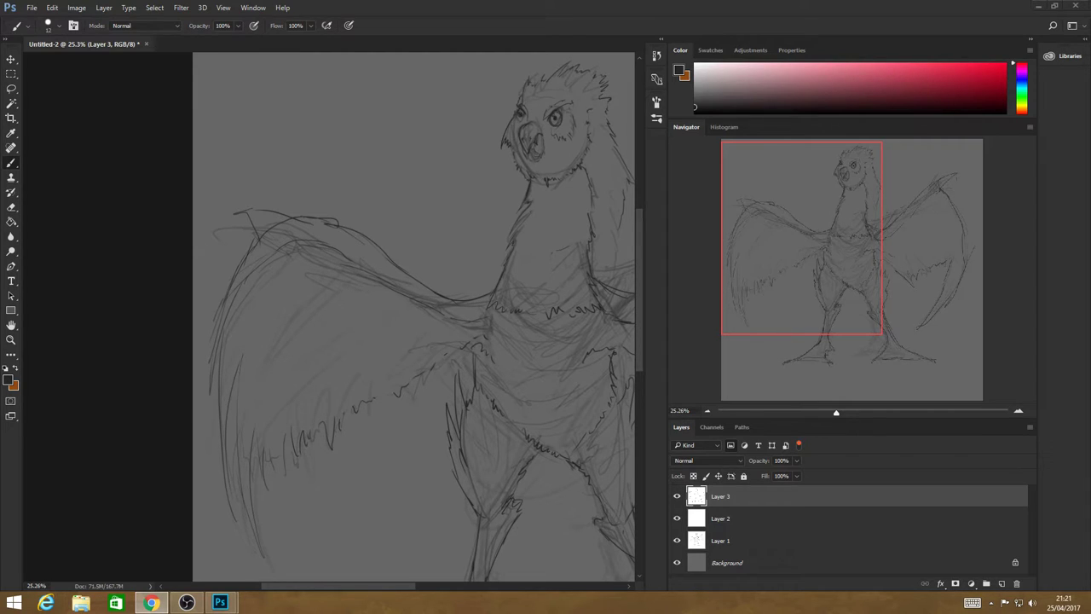
click(527, 138)
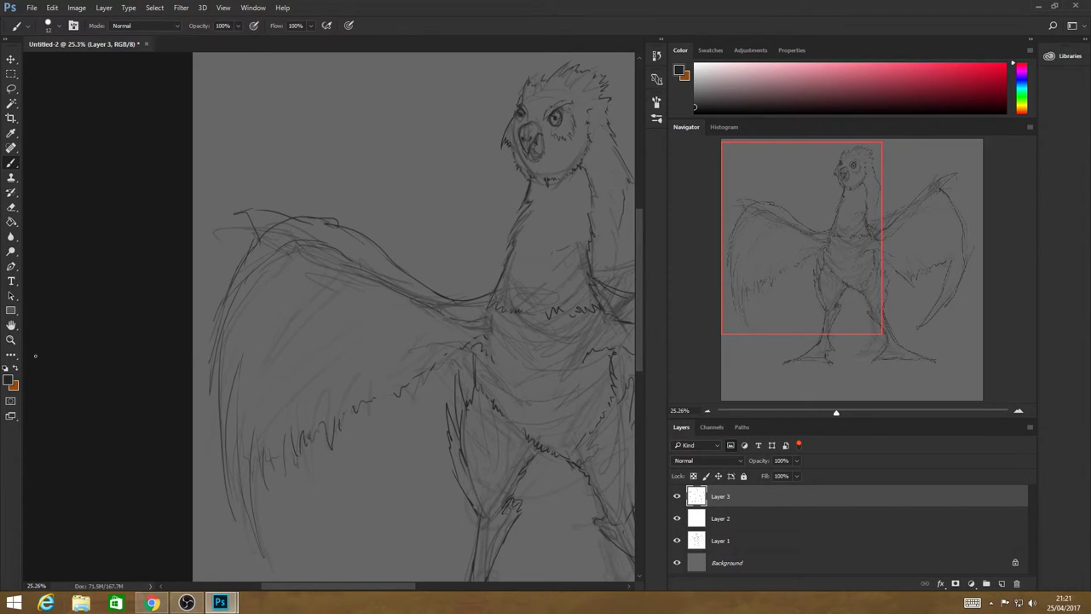
Merge the three sketch layers into one while keeping the grey background layer separate and shown.
click(11, 339)
mouse_move(525, 202)
mouse_down()
mouse_move(548, 209)
mouse_move(554, 236)
mouse_move(539, 270)
mouse_up()
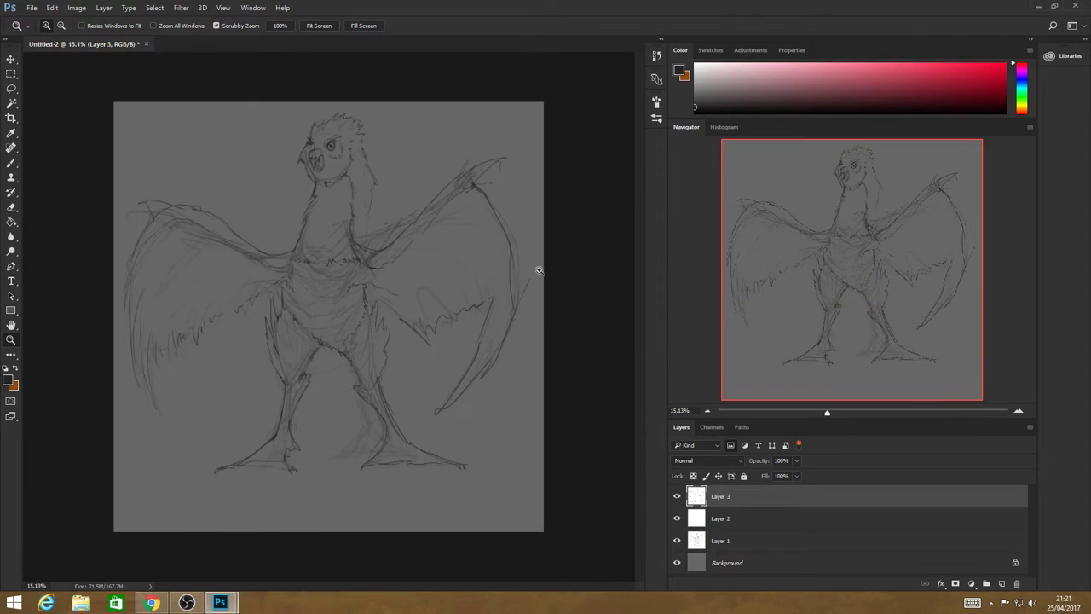
drag(446, 228, 442, 270)
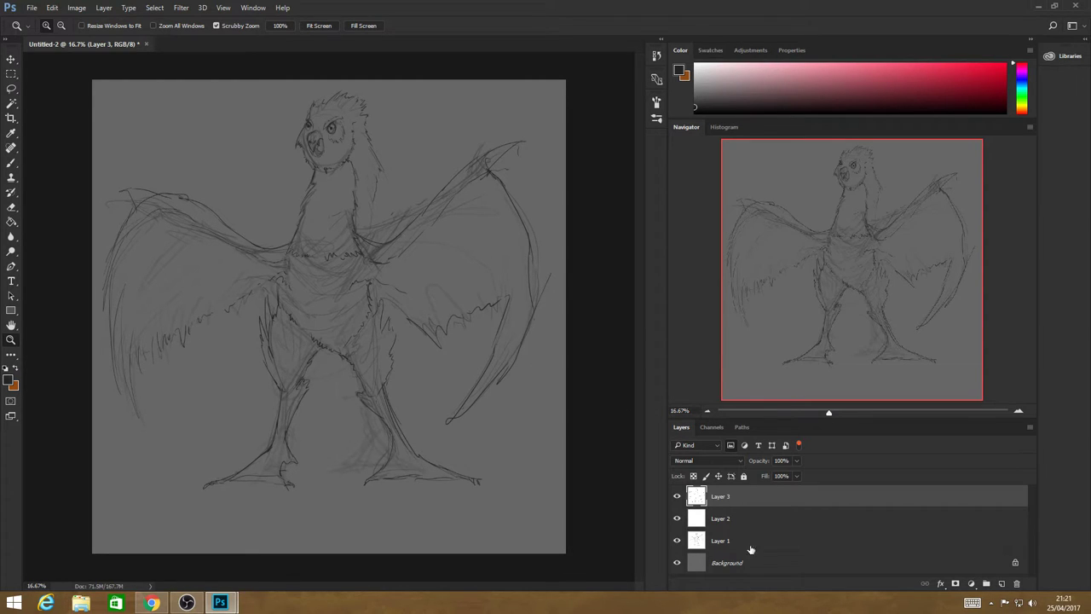
click(691, 564)
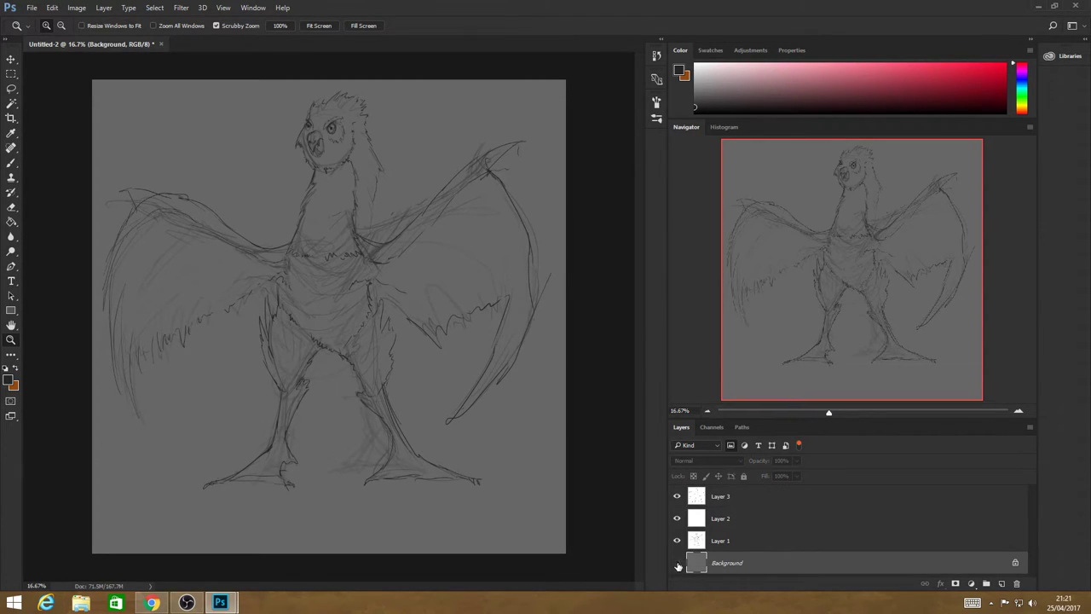
click(677, 562)
right_click(741, 497)
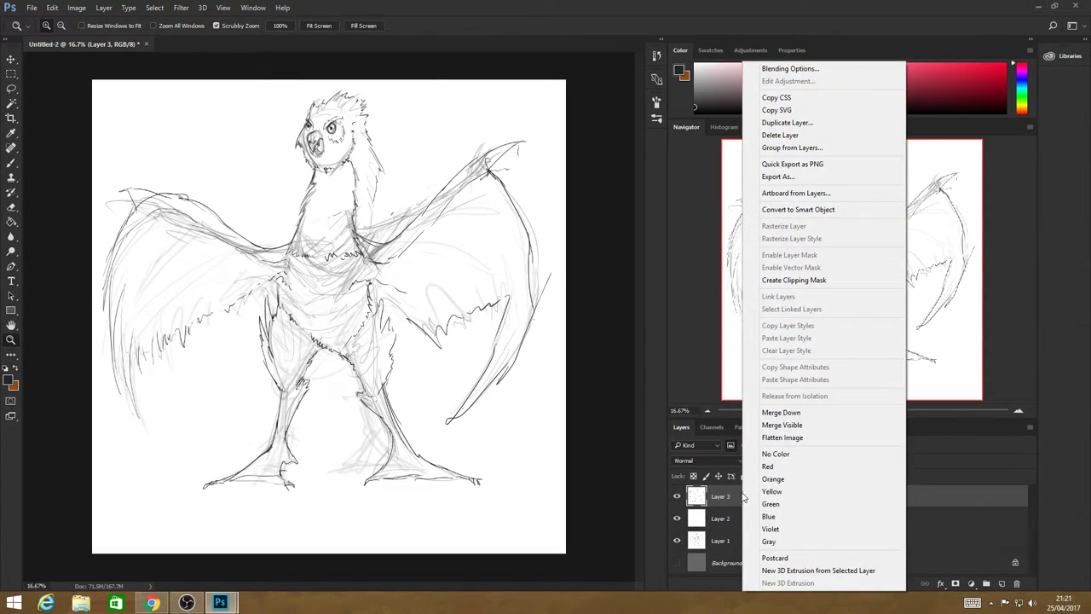
click(782, 423)
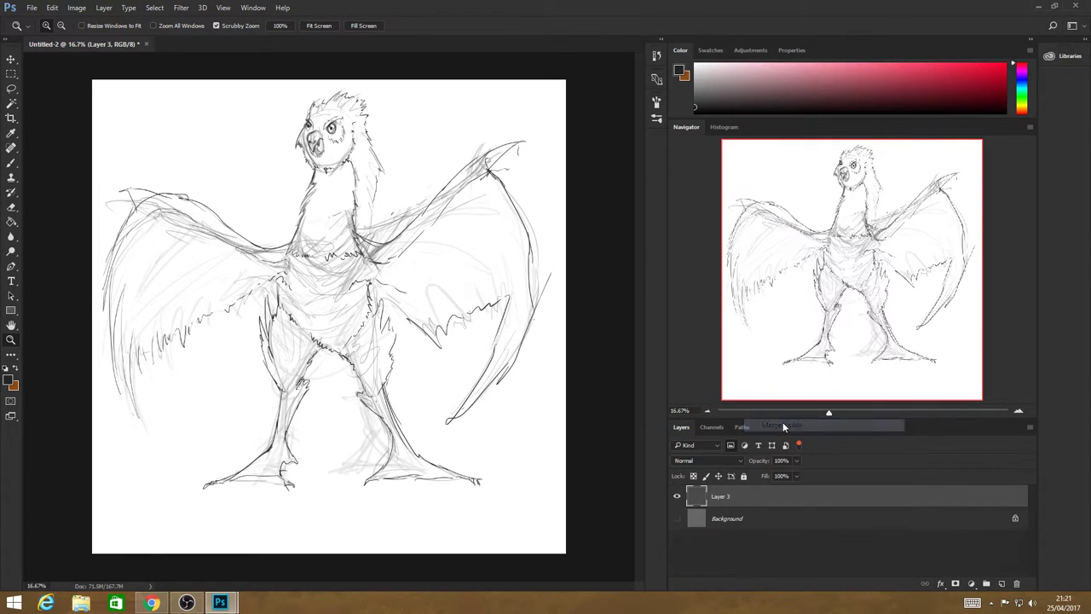
click(676, 518)
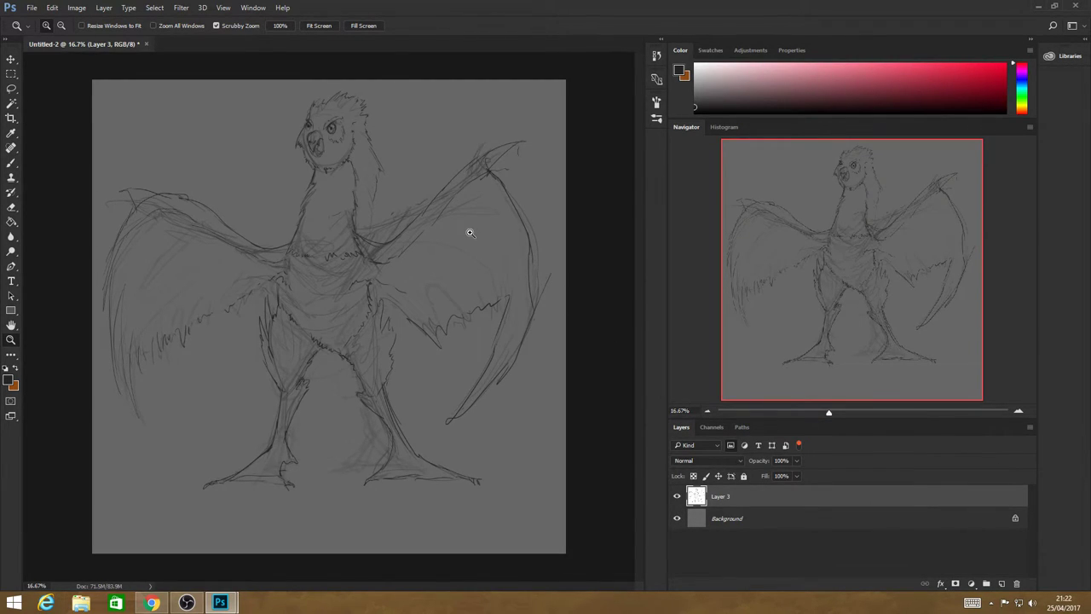
Lower the merged sketch layer's opacity to 74% and add a new layer above it for the head line work.
drag(345, 166, 358, 180)
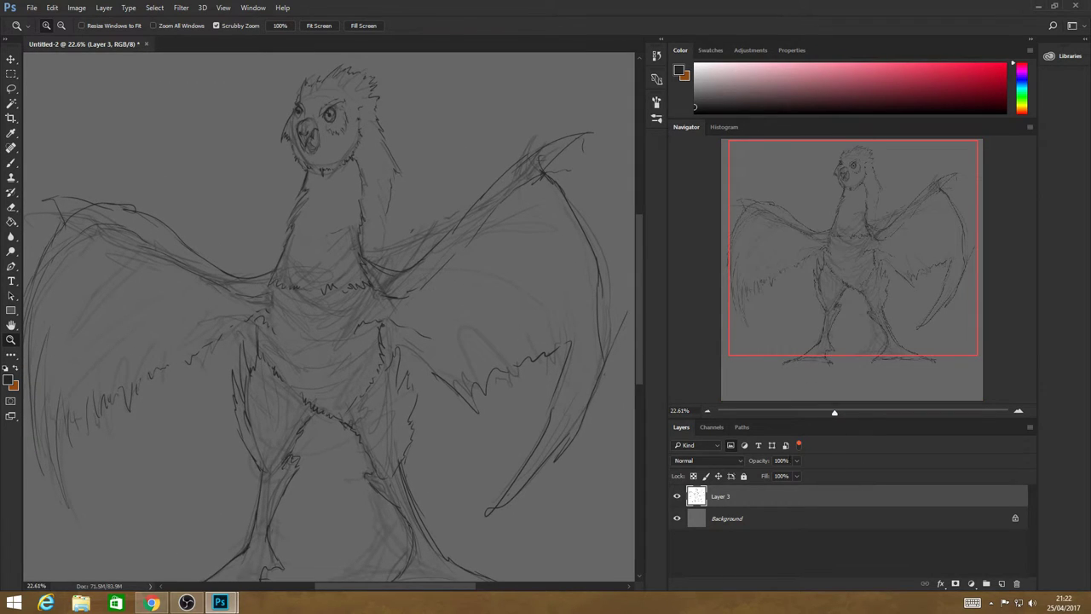
click(796, 460)
drag(794, 475, 782, 476)
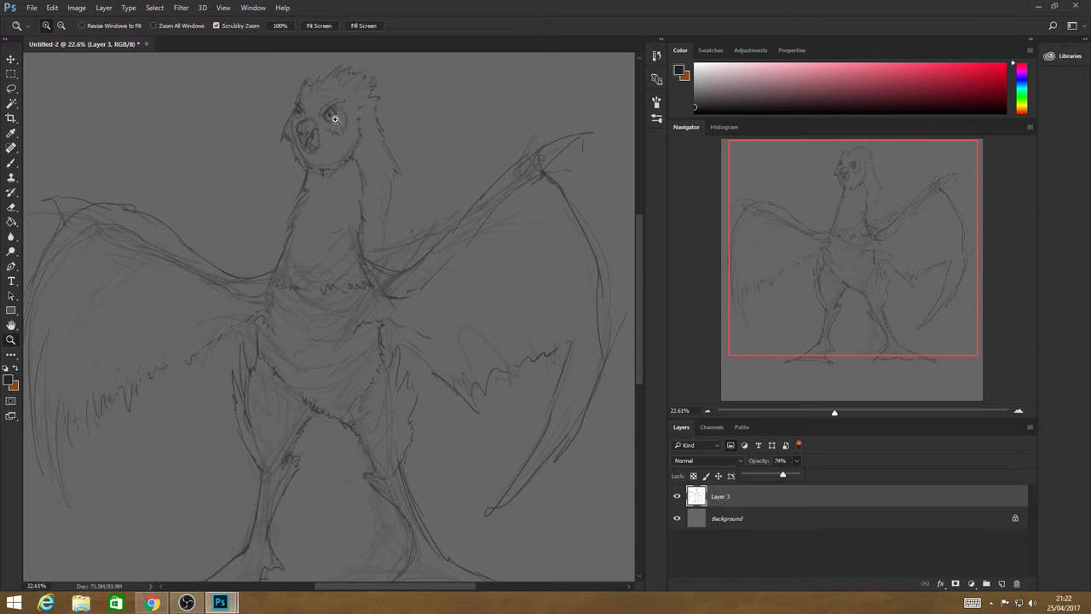
drag(334, 124, 401, 178)
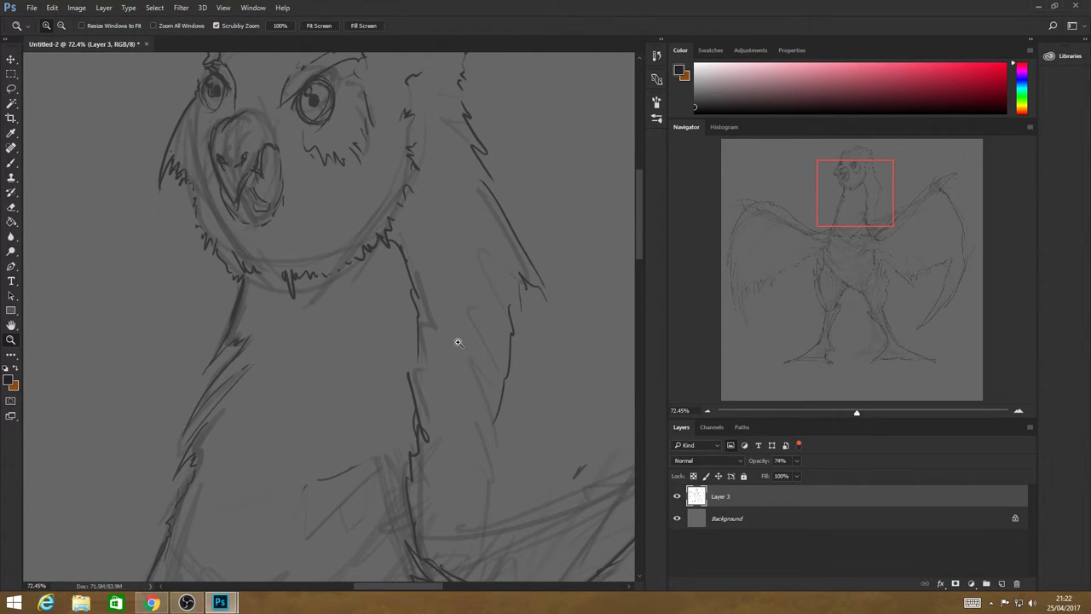
drag(387, 133, 363, 122)
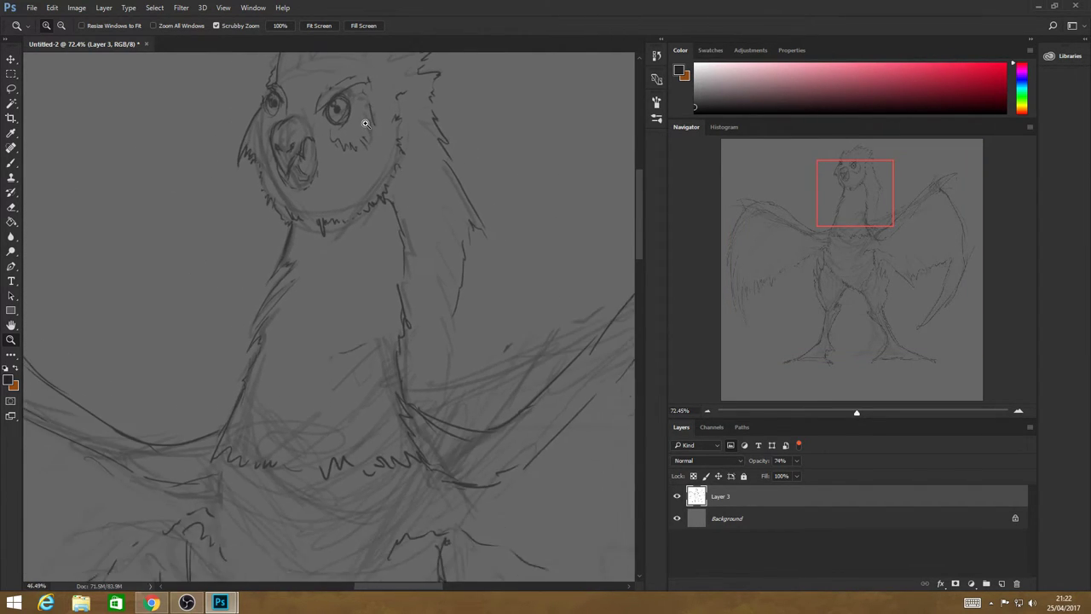
drag(639, 238, 639, 210)
drag(368, 211, 402, 227)
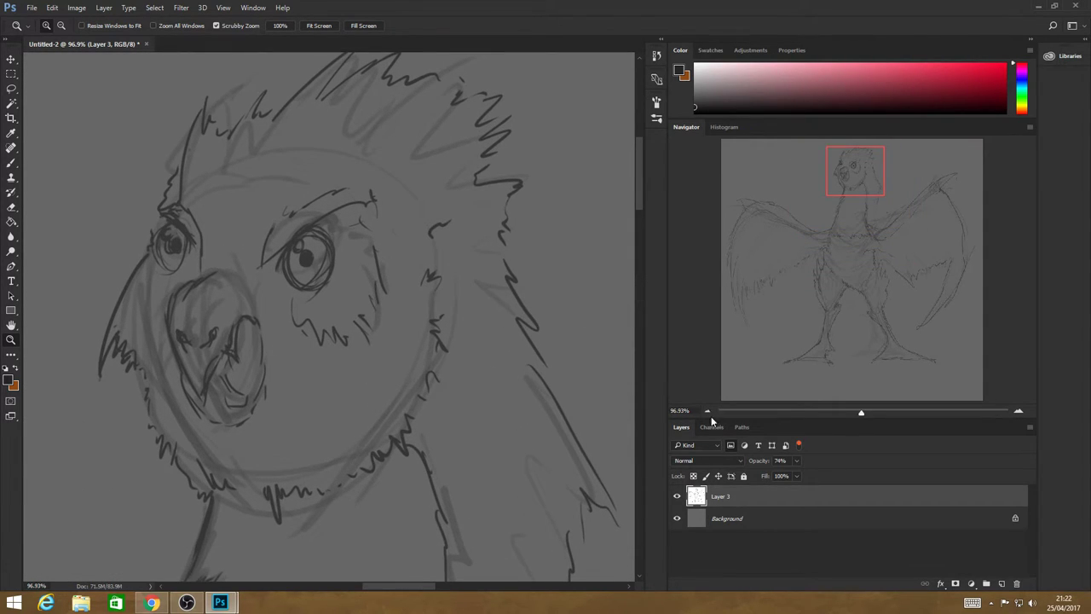
click(1001, 582)
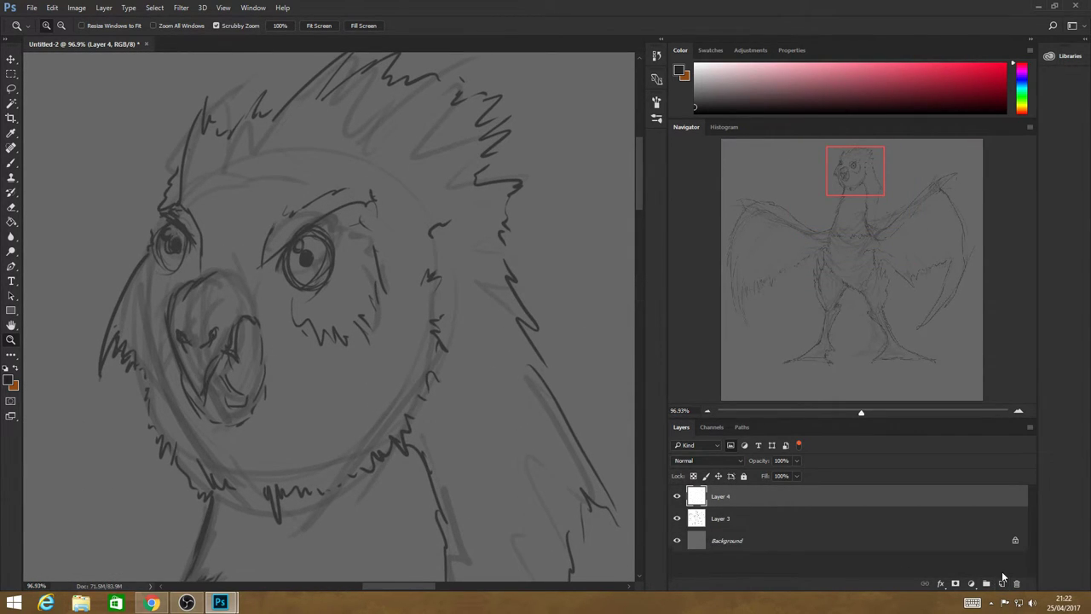
Ink the right-hand eye with a smaller brush, adding its outline, the feathered brow above it and a dark pupil.
click(12, 162)
click(62, 28)
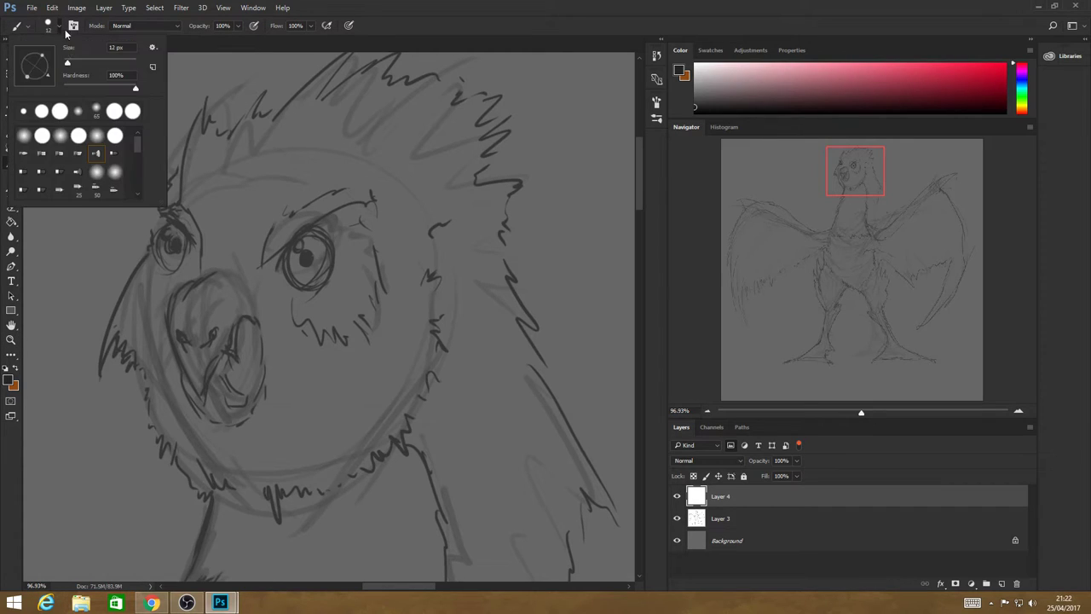
drag(69, 61, 66, 61)
click(289, 246)
drag(289, 240, 297, 286)
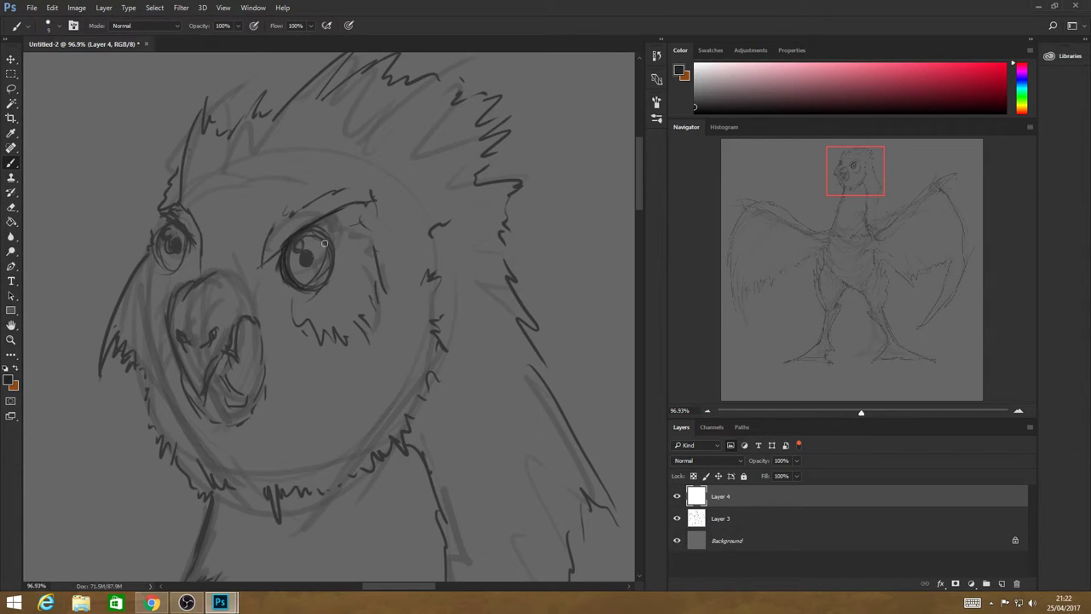
mouse_move(286, 243)
mouse_down()
mouse_move(260, 266)
mouse_move(287, 242)
mouse_move(264, 269)
mouse_move(264, 241)
mouse_move(287, 201)
mouse_move(283, 218)
mouse_move(320, 189)
mouse_move(330, 197)
mouse_move(379, 184)
mouse_up()
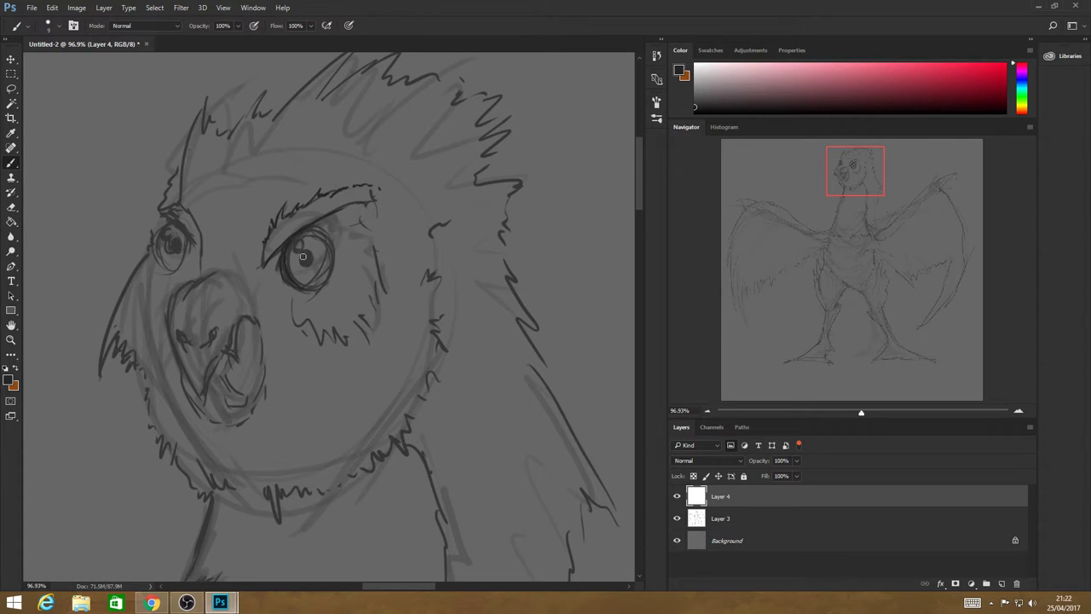
drag(303, 252, 302, 263)
Reduce the brush to 4 px and begin the thin outline of the feather tuft under the right-hand eye.
click(74, 24)
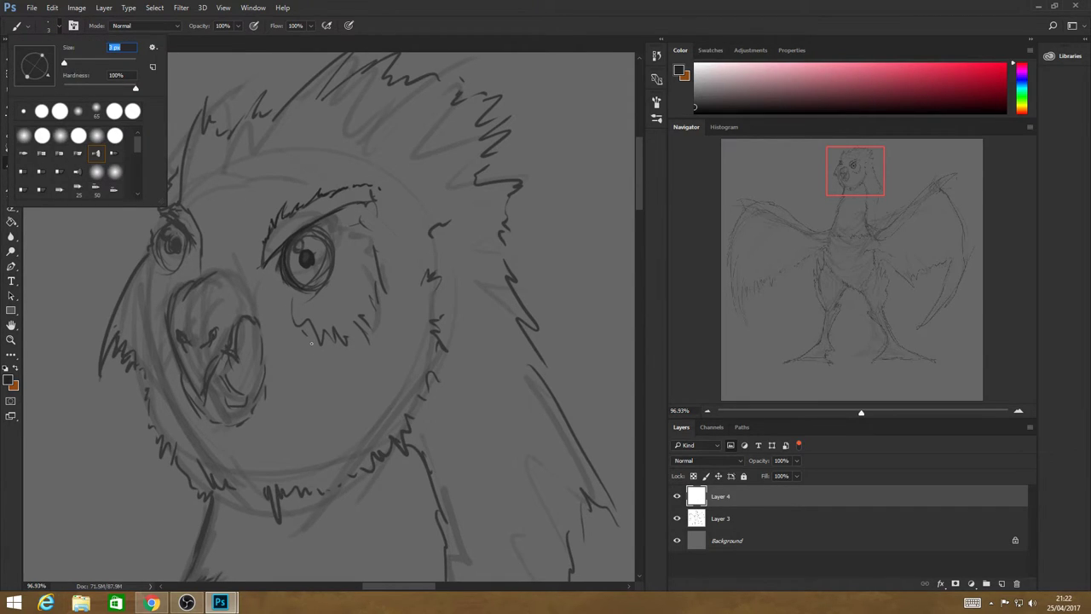
key(Return)
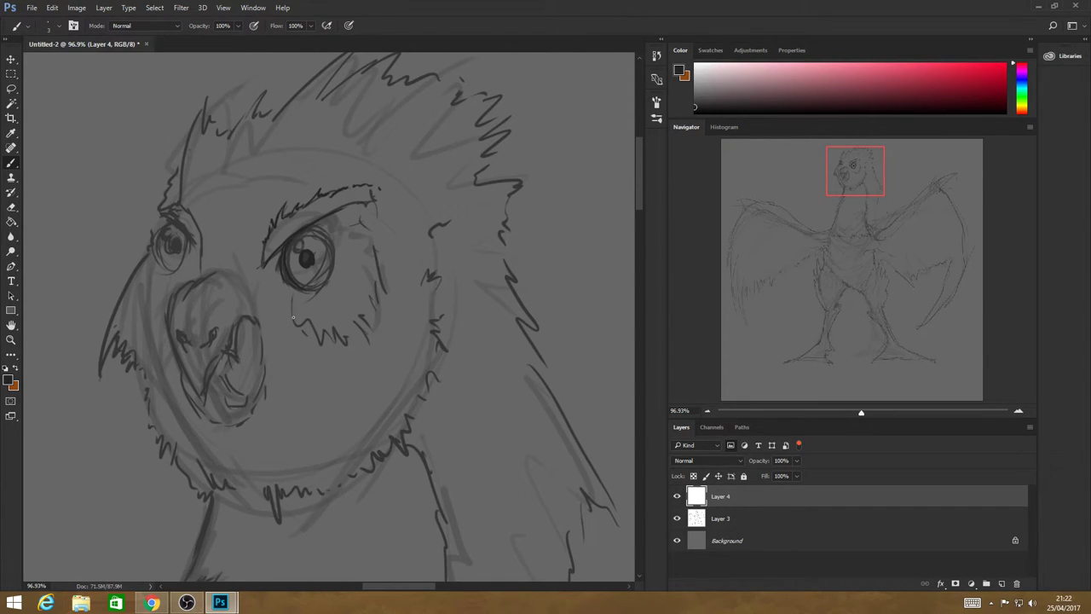
click(63, 31)
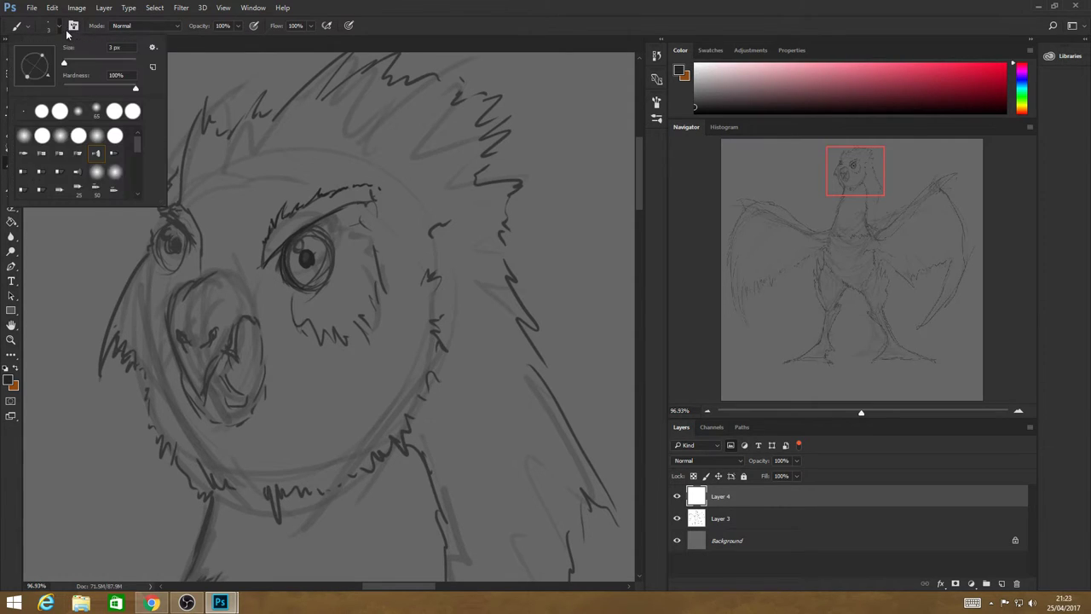
drag(64, 63, 64, 63)
key(Return)
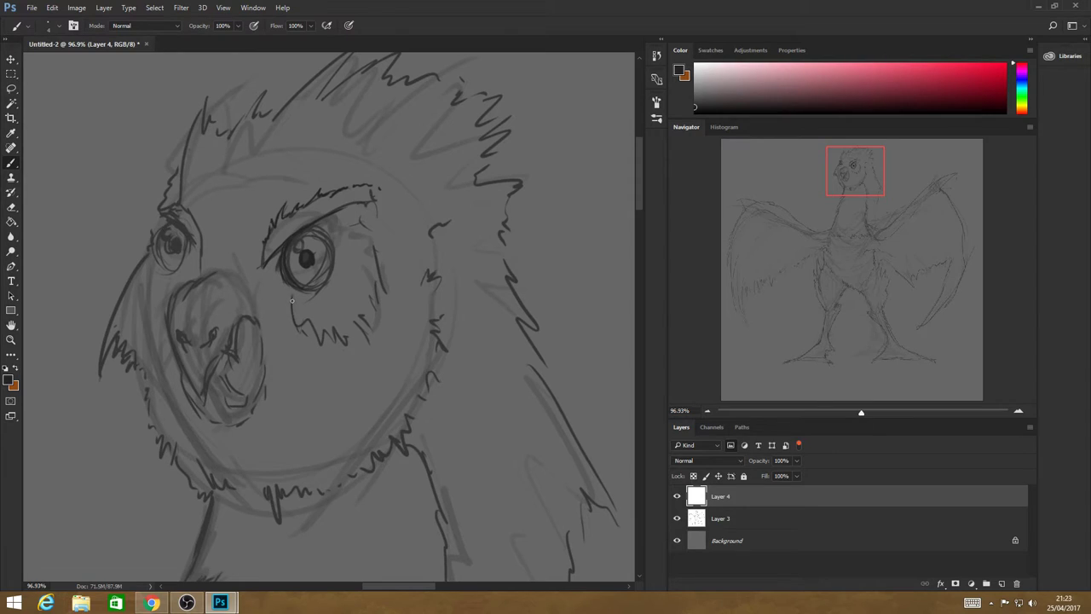
drag(314, 335, 310, 321)
Enlarge the brush slightly and draw the jagged feathers beneath and along both sides of the right-hand eye.
click(60, 26)
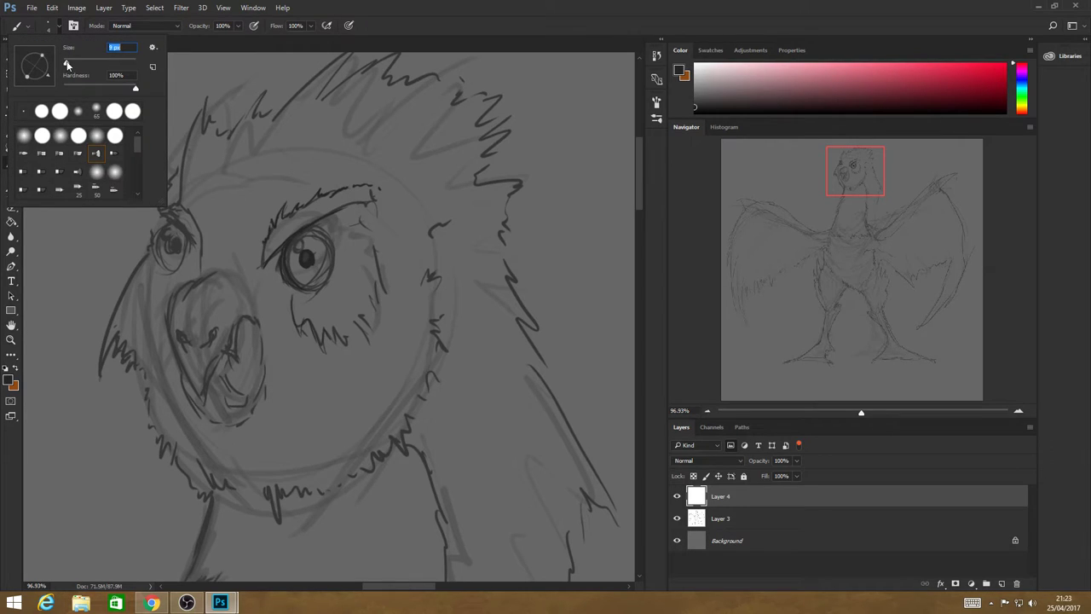
drag(66, 61, 66, 64)
mouse_move(311, 324)
mouse_down()
mouse_move(327, 356)
mouse_move(325, 323)
mouse_move(338, 349)
mouse_move(331, 321)
mouse_move(349, 348)
mouse_move(340, 318)
mouse_move(380, 358)
mouse_up()
mouse_move(362, 312)
mouse_down()
mouse_move(377, 334)
mouse_move(368, 312)
mouse_up()
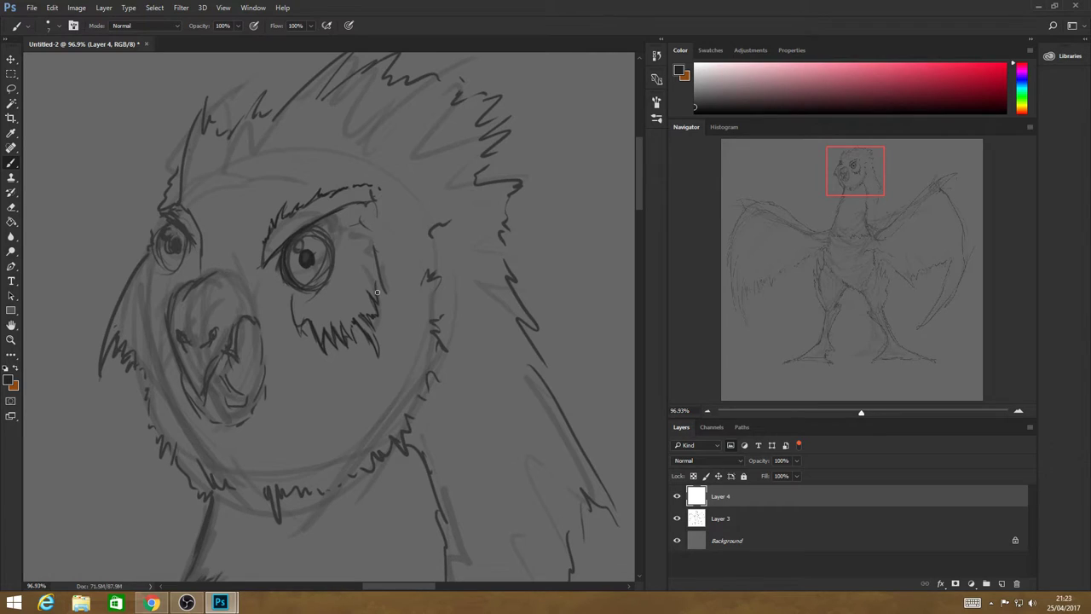
mouse_move(377, 276)
mouse_down()
mouse_move(375, 290)
mouse_move(388, 298)
mouse_up()
drag(375, 251, 381, 276)
drag(374, 241, 376, 267)
drag(292, 297, 306, 342)
drag(278, 286, 268, 280)
Ink the left-hand eye with its brow and pupil, and add short feathers beneath it and along the face edge.
mouse_move(178, 200)
mouse_down()
mouse_move(202, 232)
mouse_move(203, 266)
mouse_up()
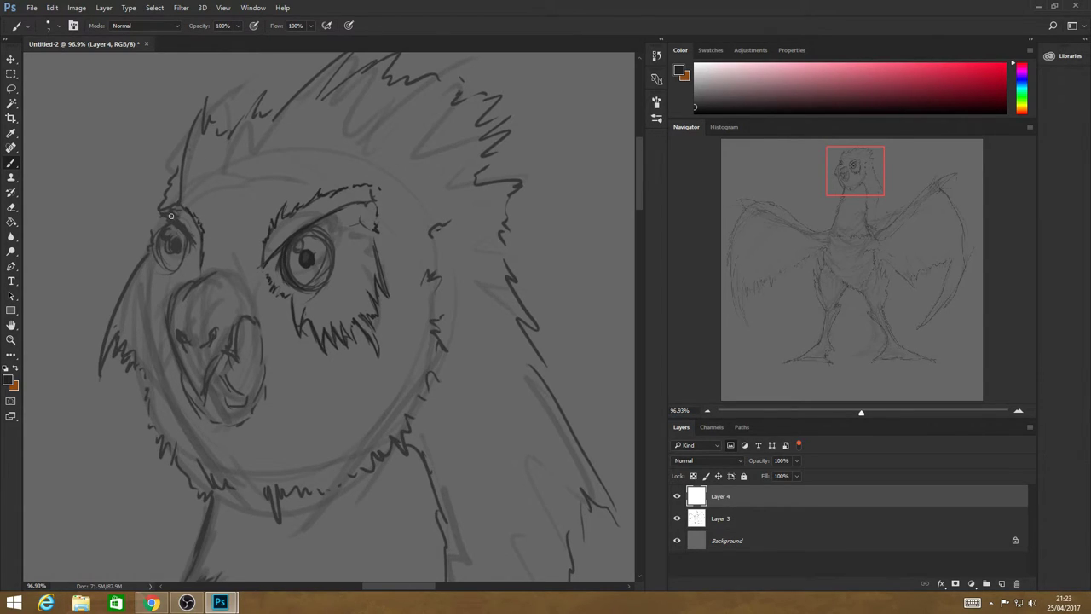
drag(185, 230, 200, 271)
drag(165, 233, 160, 264)
mouse_move(186, 244)
mouse_down()
mouse_move(181, 270)
mouse_move(163, 274)
mouse_move(190, 266)
mouse_move(162, 299)
mouse_move(149, 294)
mouse_move(152, 280)
mouse_move(138, 297)
mouse_move(144, 275)
mouse_move(119, 296)
mouse_move(136, 260)
mouse_move(170, 257)
mouse_move(173, 189)
mouse_up()
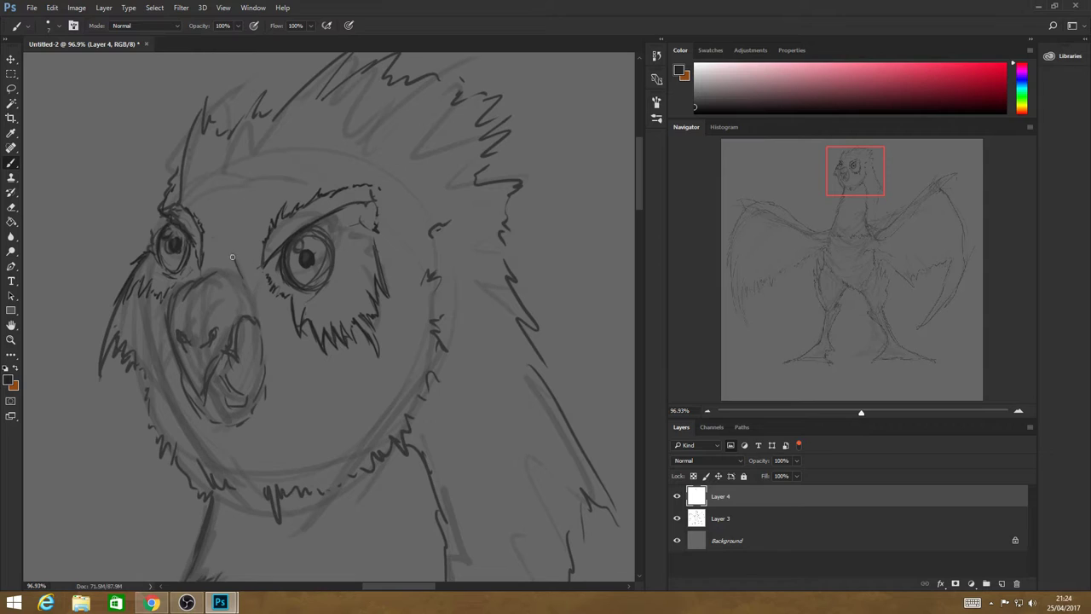
Outline the hooked upper beak with its pointed top and feathered side, and draw the right-hand nostril.
mouse_move(229, 252)
mouse_down()
mouse_move(165, 321)
mouse_move(192, 287)
mouse_move(183, 364)
mouse_move(178, 297)
mouse_move(173, 323)
mouse_move(202, 401)
mouse_move(217, 398)
mouse_move(214, 379)
mouse_move(206, 400)
mouse_move(213, 370)
mouse_move(211, 383)
mouse_move(259, 326)
mouse_up()
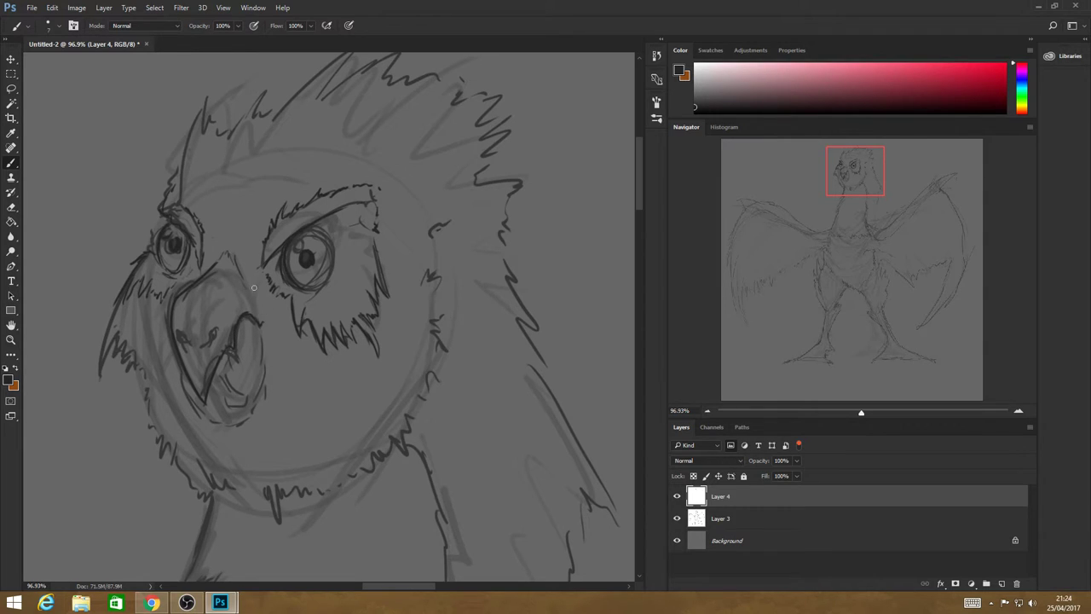
mouse_move(213, 267)
mouse_down()
mouse_move(236, 263)
mouse_move(261, 313)
mouse_up()
mouse_move(210, 337)
mouse_down()
mouse_move(221, 322)
mouse_move(208, 345)
mouse_up()
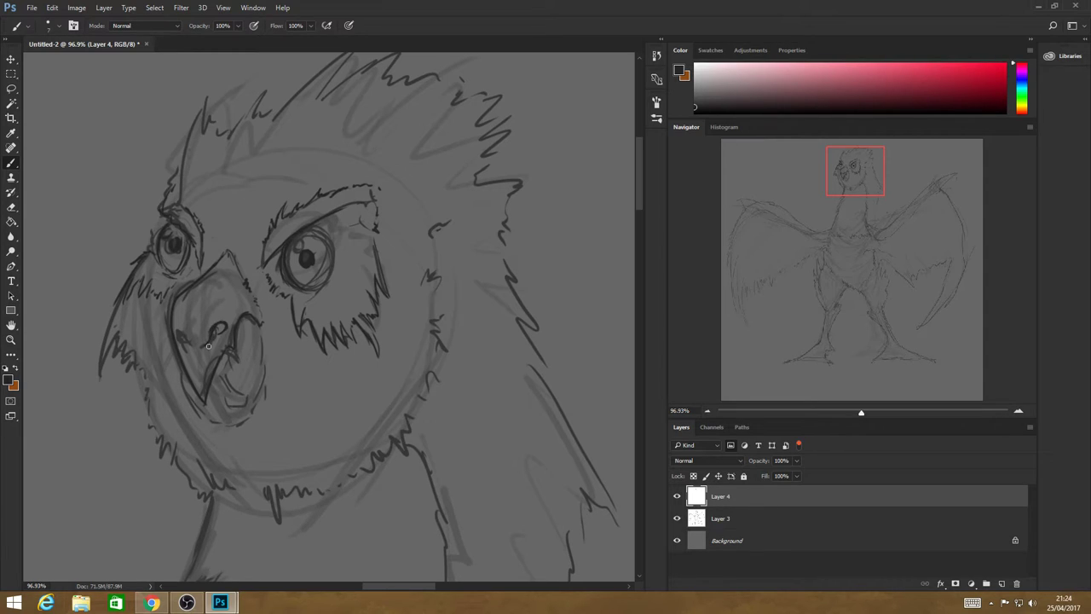
Set the foreground colour to the darker grey 161616 and fill in the beak's nostrils.
click(7, 380)
click(398, 289)
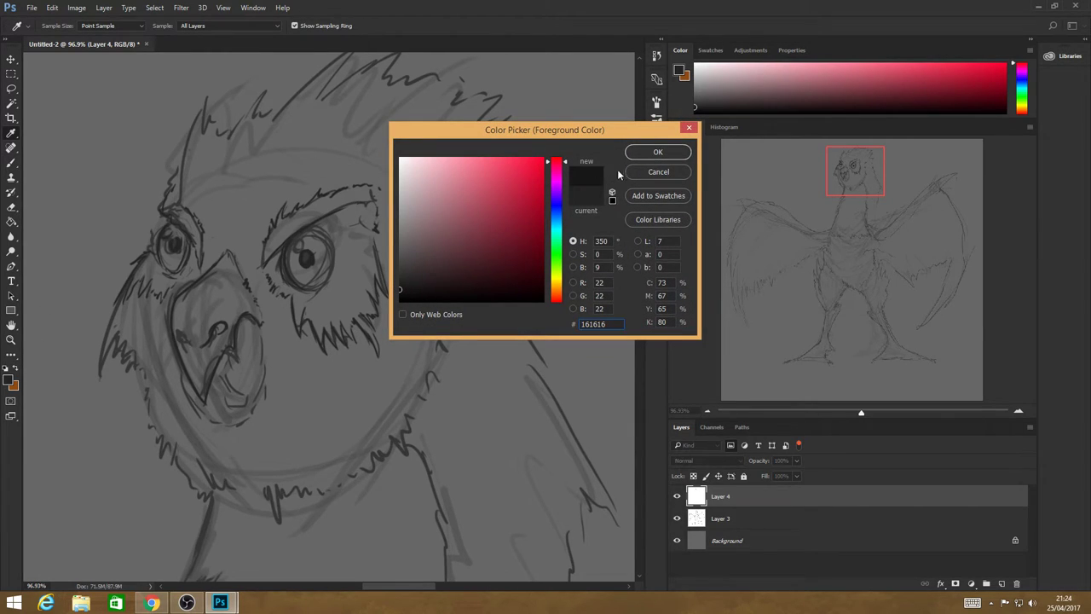
click(657, 151)
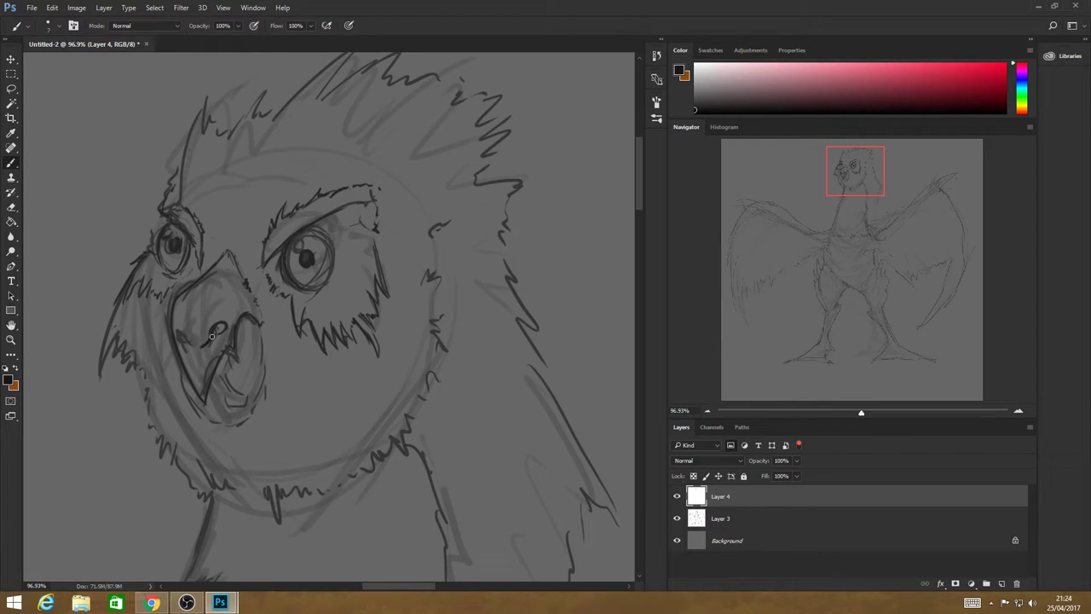
mouse_move(212, 337)
mouse_down()
mouse_move(220, 326)
mouse_move(176, 331)
mouse_move(213, 336)
mouse_move(222, 324)
mouse_move(213, 336)
mouse_up()
drag(311, 421, 352, 380)
mouse_move(327, 414)
mouse_down()
mouse_move(350, 385)
mouse_move(344, 396)
mouse_up()
mouse_move(335, 412)
mouse_down()
mouse_move(360, 392)
mouse_move(345, 414)
mouse_move(366, 399)
mouse_move(349, 421)
mouse_up()
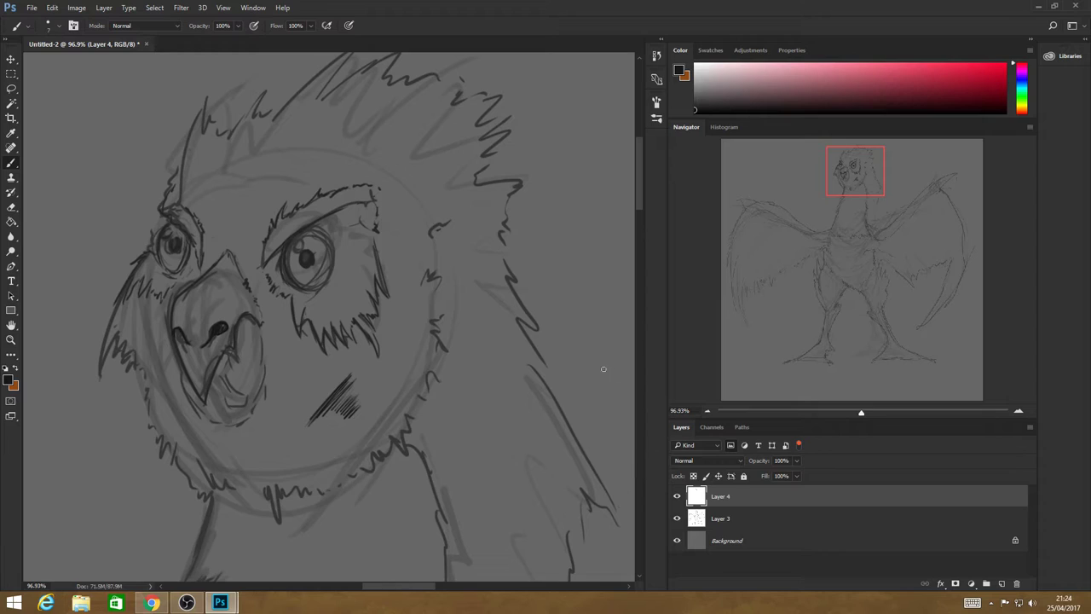
key(ctrl+alt+z)
key(ctrl+alt+z)
key(ctrl+alt+z)
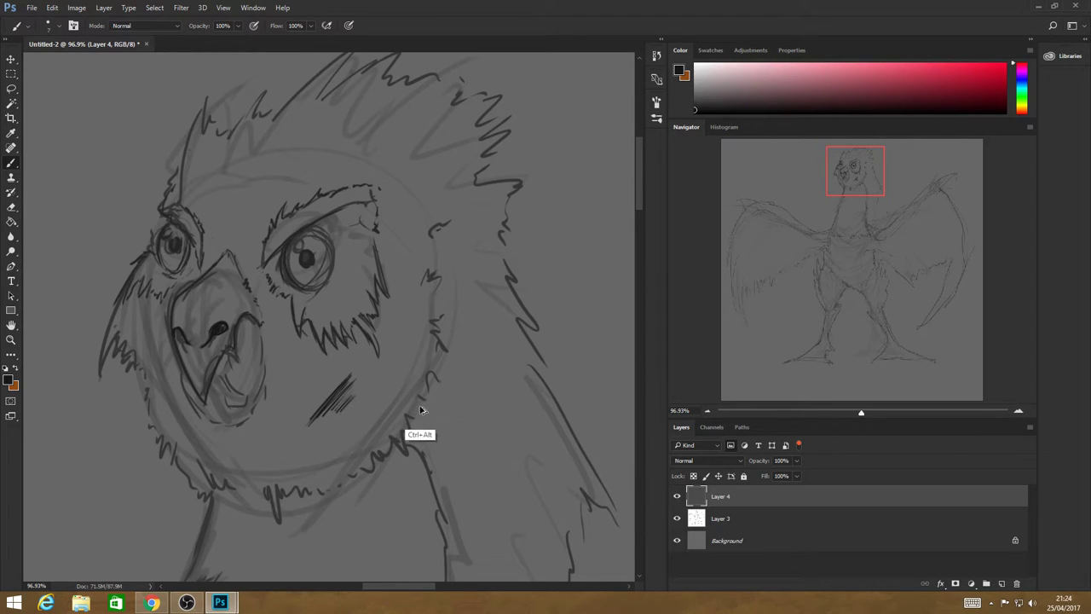
key(ctrl+alt+z)
key(ctrl+alt+z)
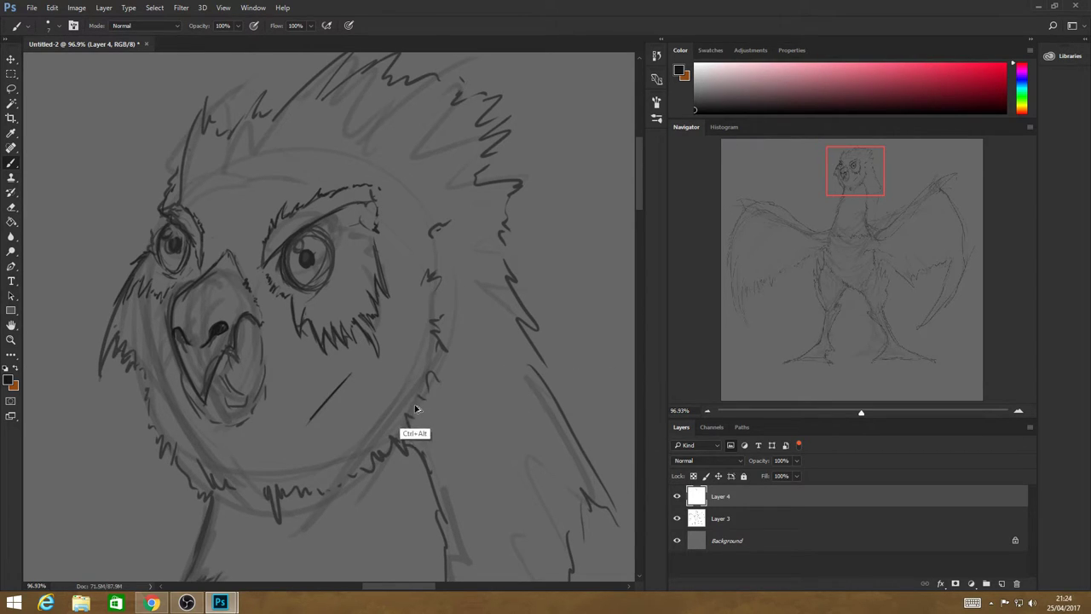
key(ctrl+alt+z)
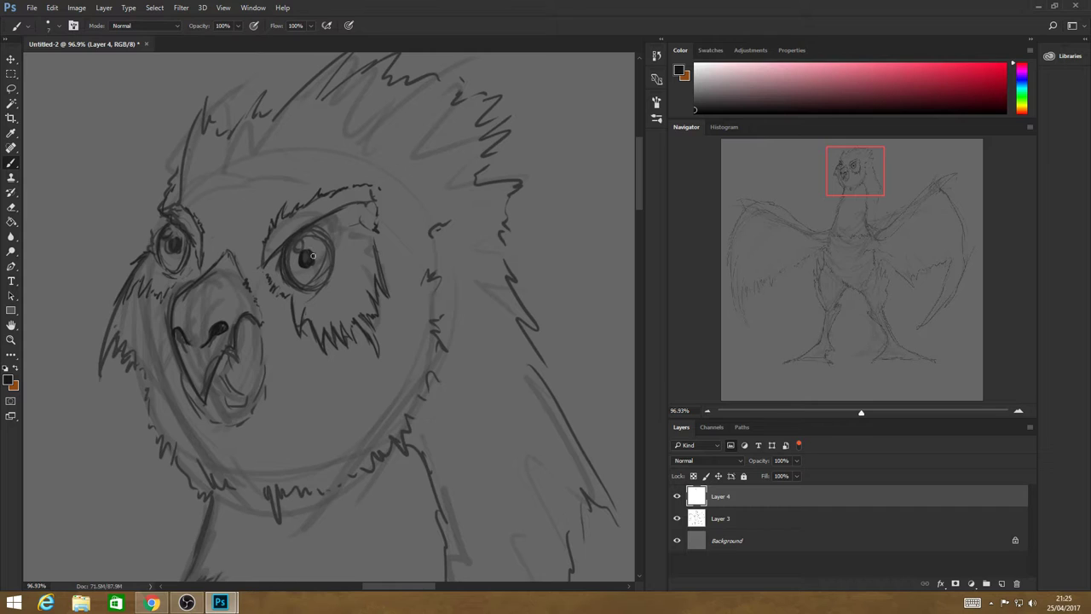
Create a new grey-background document from the recent 10000 x 10000 px preset at 300 ppi.
click(11, 340)
drag(339, 231, 396, 263)
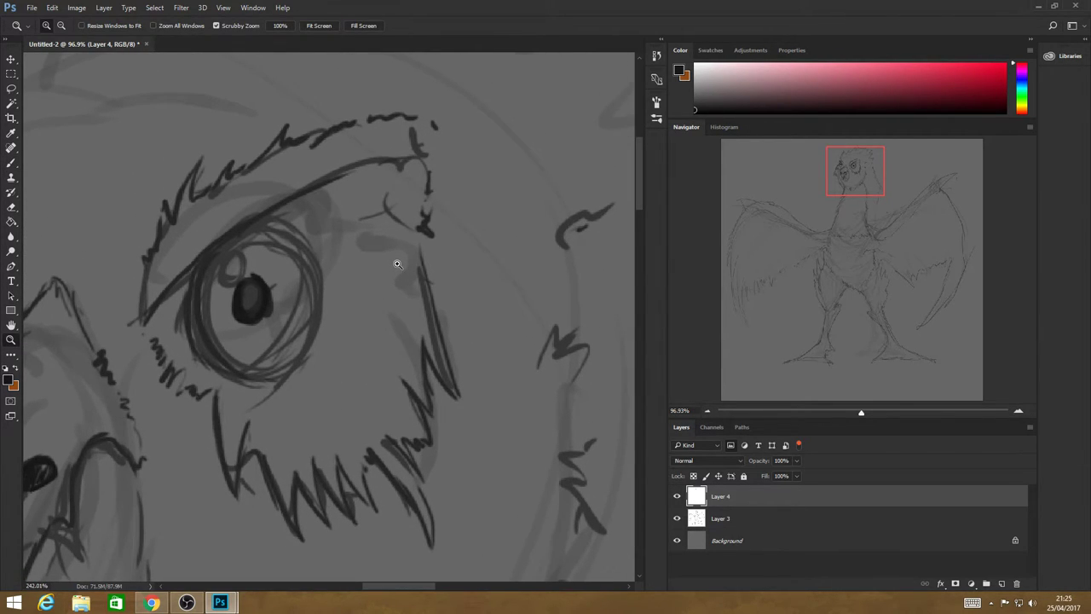
drag(485, 405, 341, 375)
drag(498, 425, 458, 407)
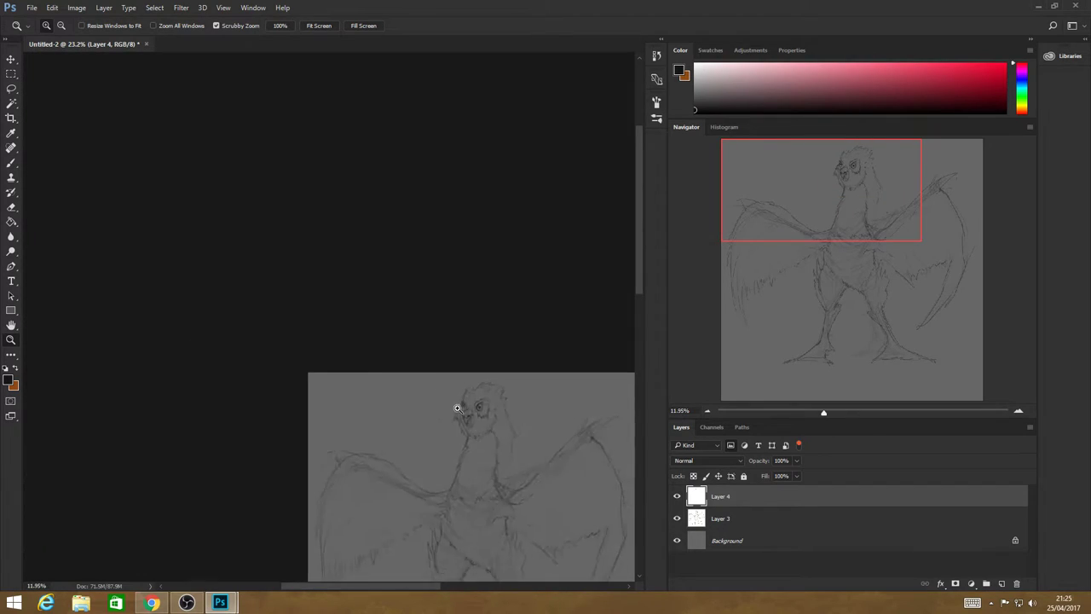
drag(400, 346, 411, 352)
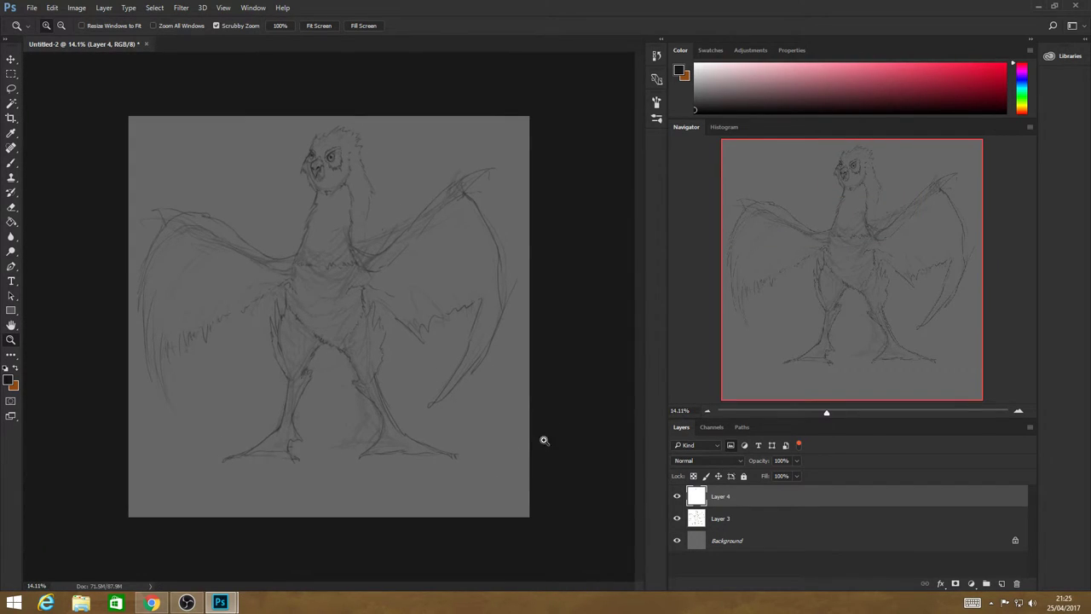
click(31, 8)
click(51, 19)
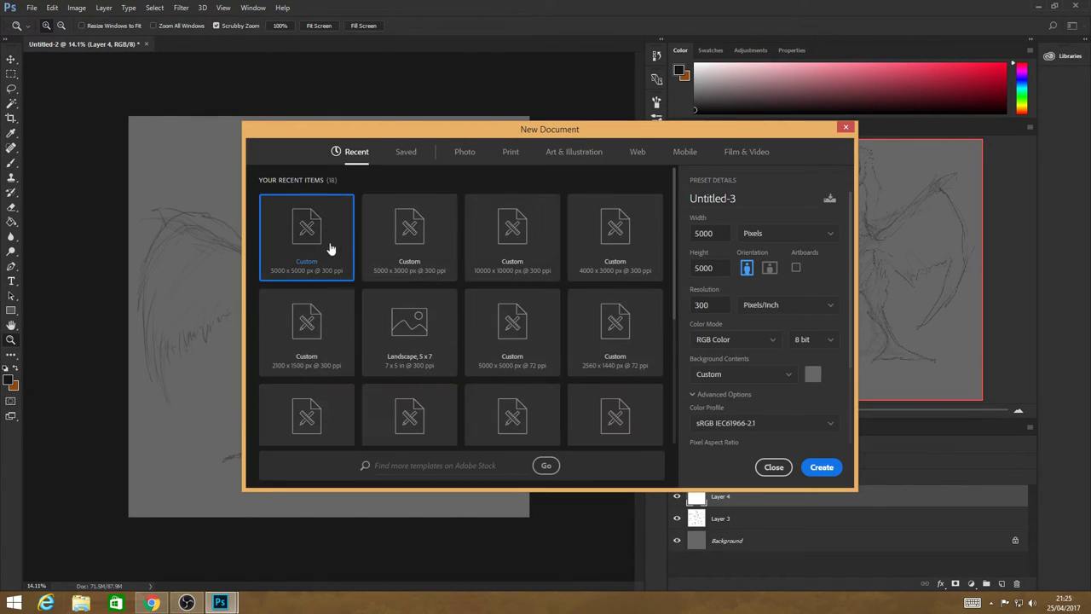
click(511, 228)
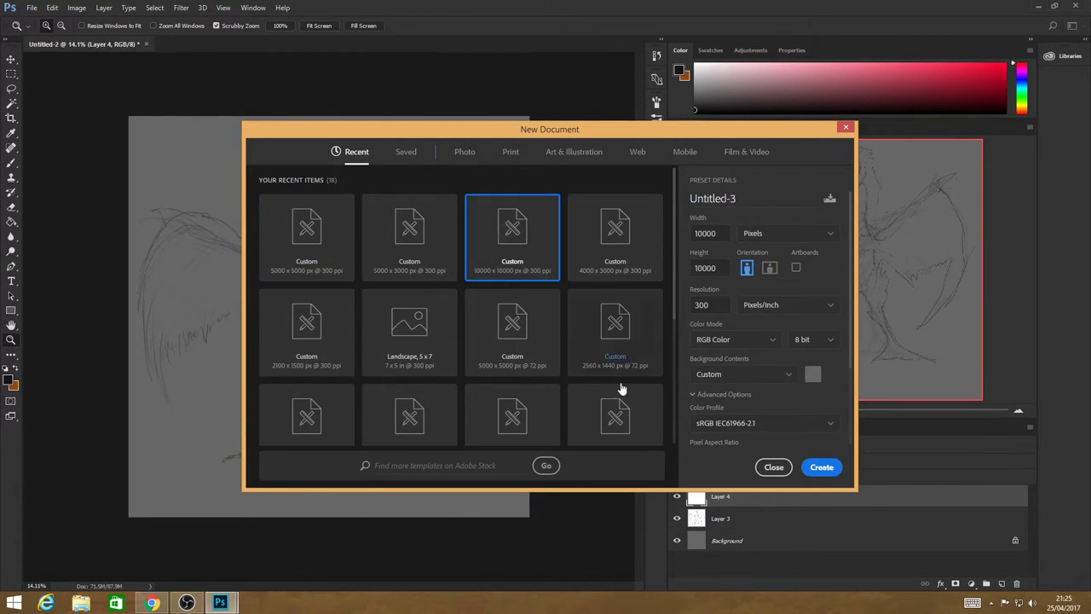
click(821, 467)
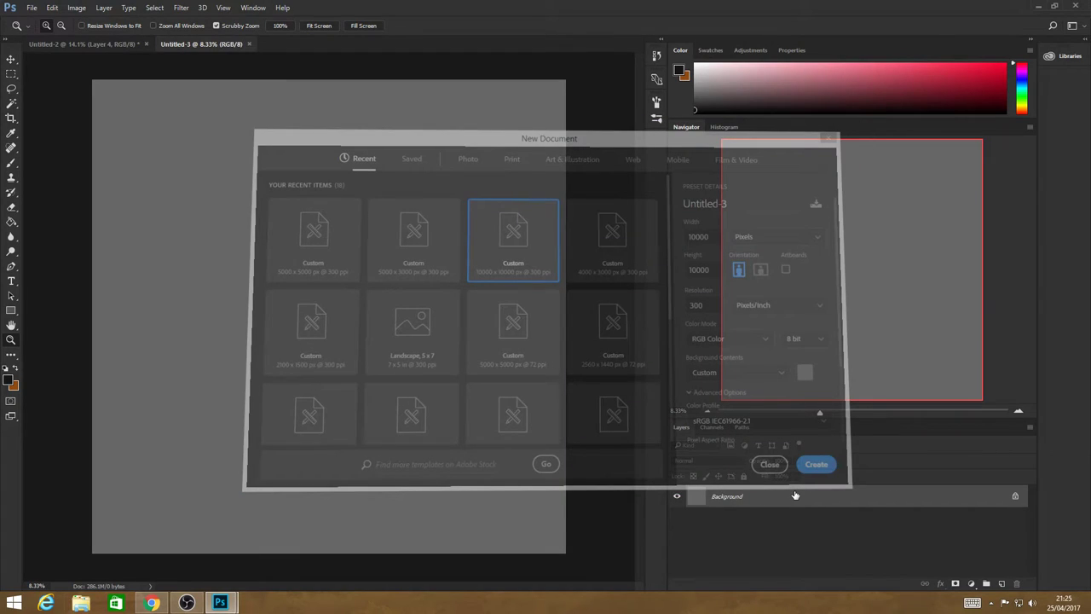
Merge Layer 4 of the bird sketch down into Layer 3 and copy the merged sketch into the new Untitled-3 document.
key(ctrl+Tab)
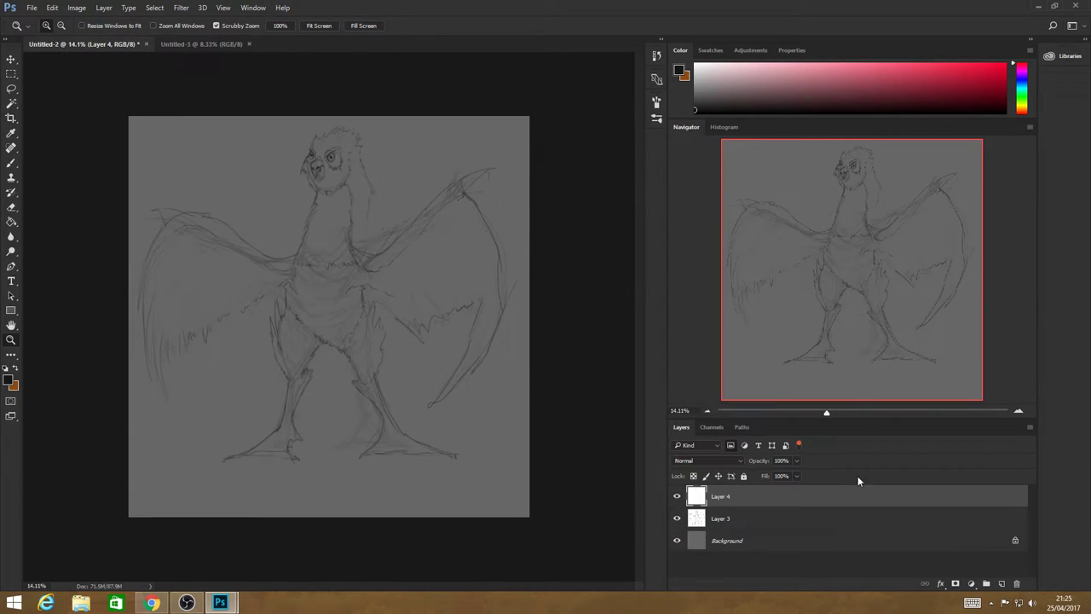
right_click(720, 498)
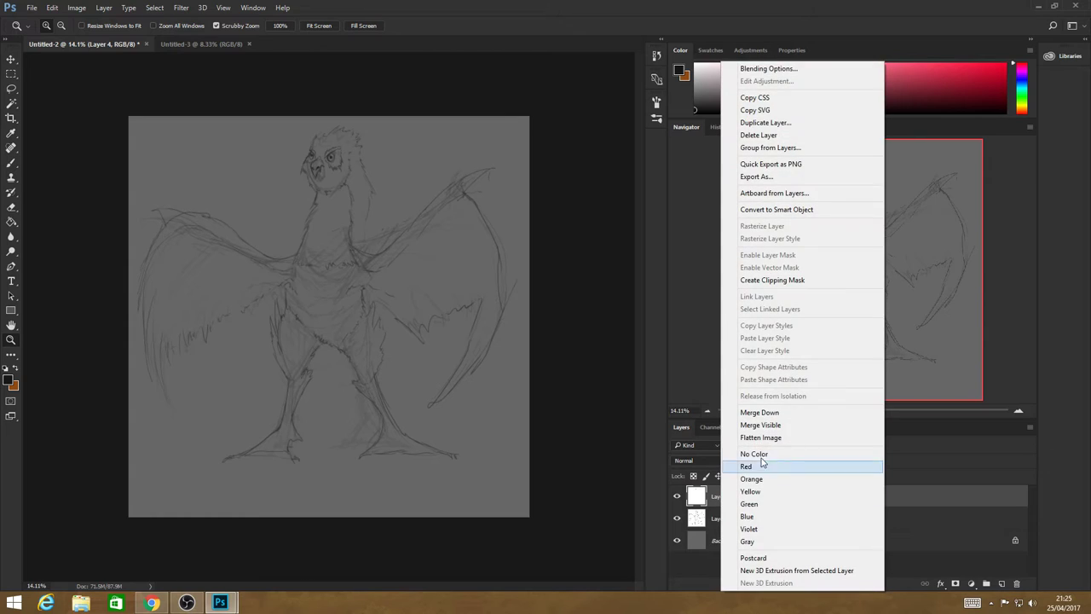
click(760, 413)
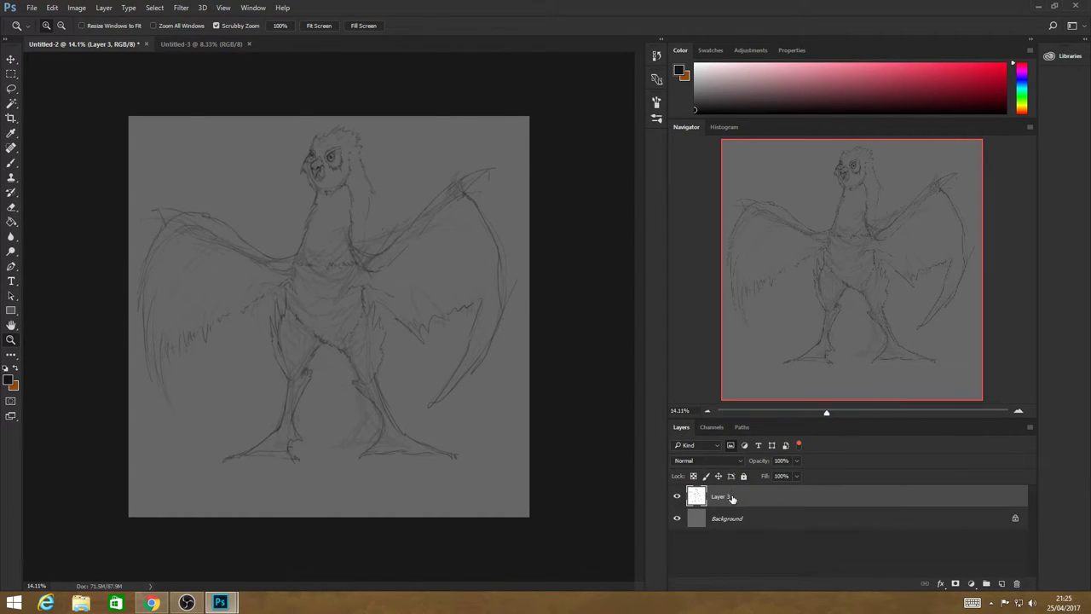
key(ctrl+a)
click(210, 46)
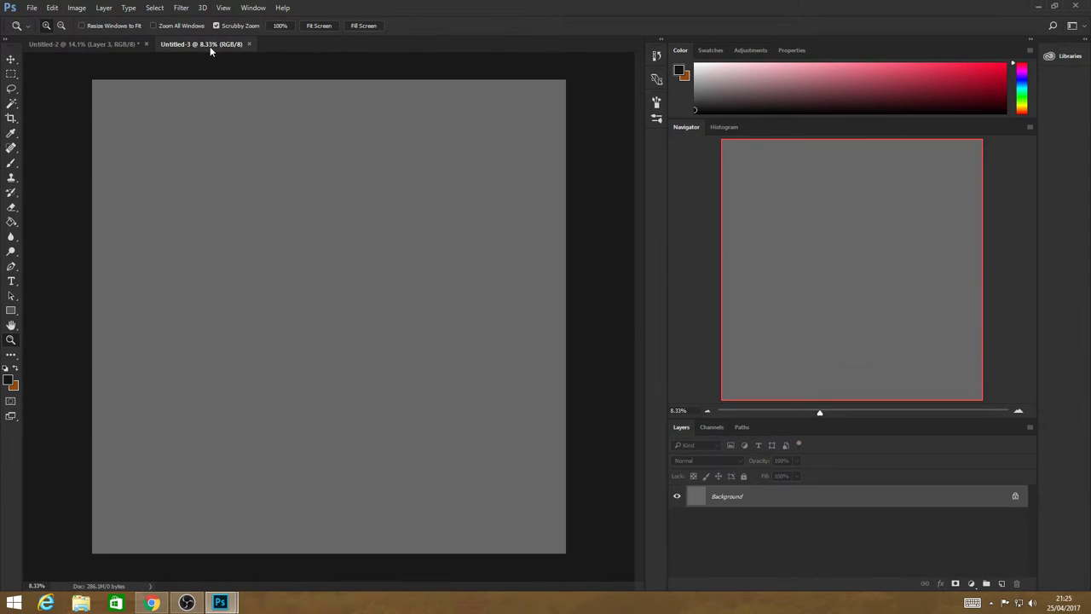
key(ctrl+v)
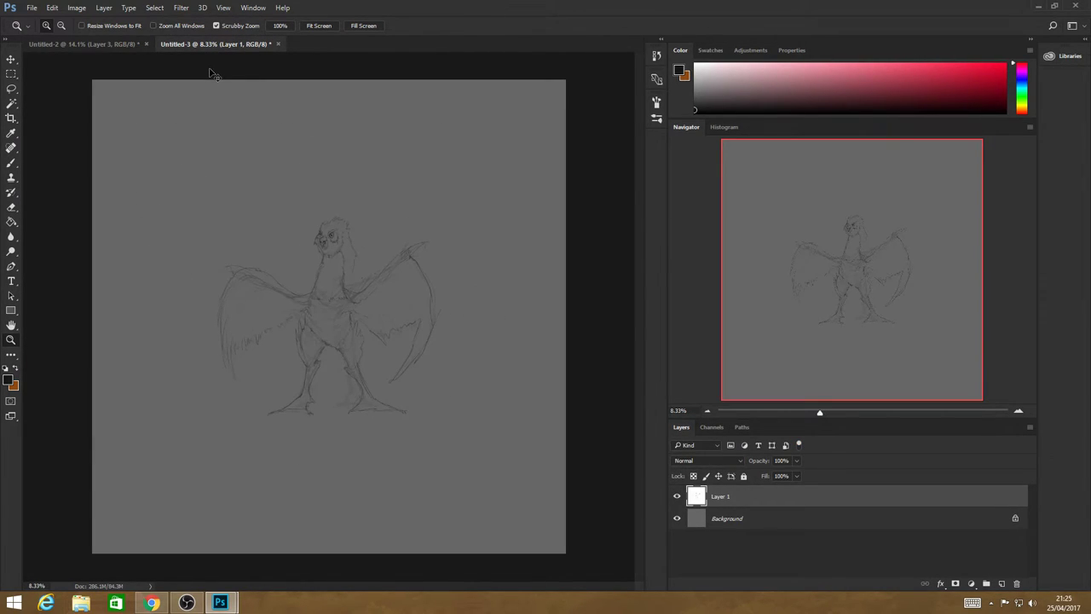
Scale the pasted sketch up to about 217% so that it fills the larger canvas.
key(ctrl+t)
mouse_move(441, 216)
mouse_down()
mouse_move(443, 194)
mouse_move(542, 83)
mouse_up()
drag(216, 417, 113, 586)
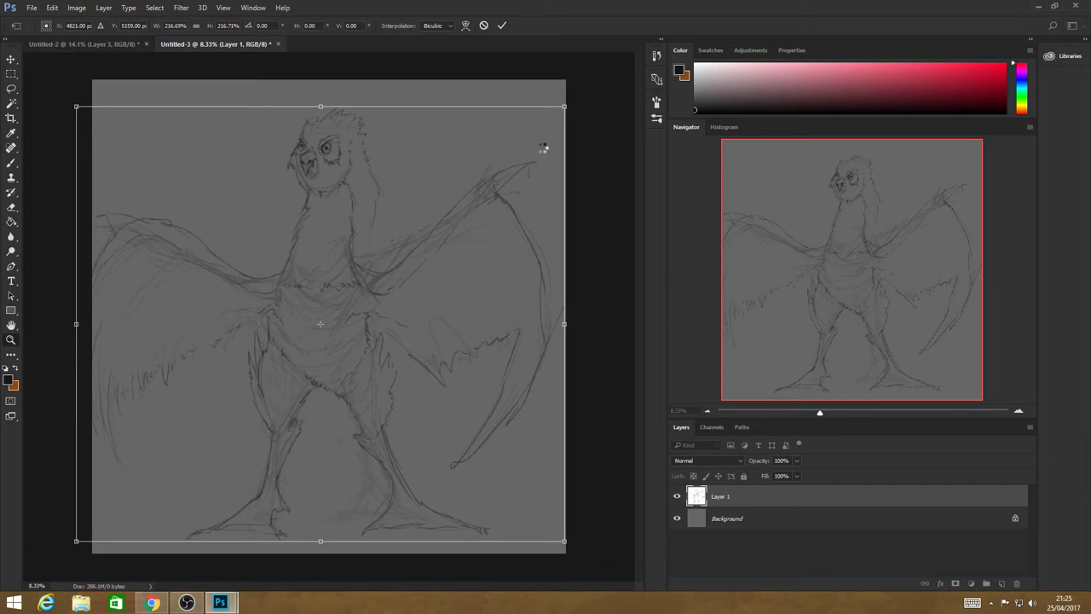
key(Return)
Add a new layer above the sketch and ink the right-hand eye's pupil, highlight and round outline with the Brush tool.
click(1001, 583)
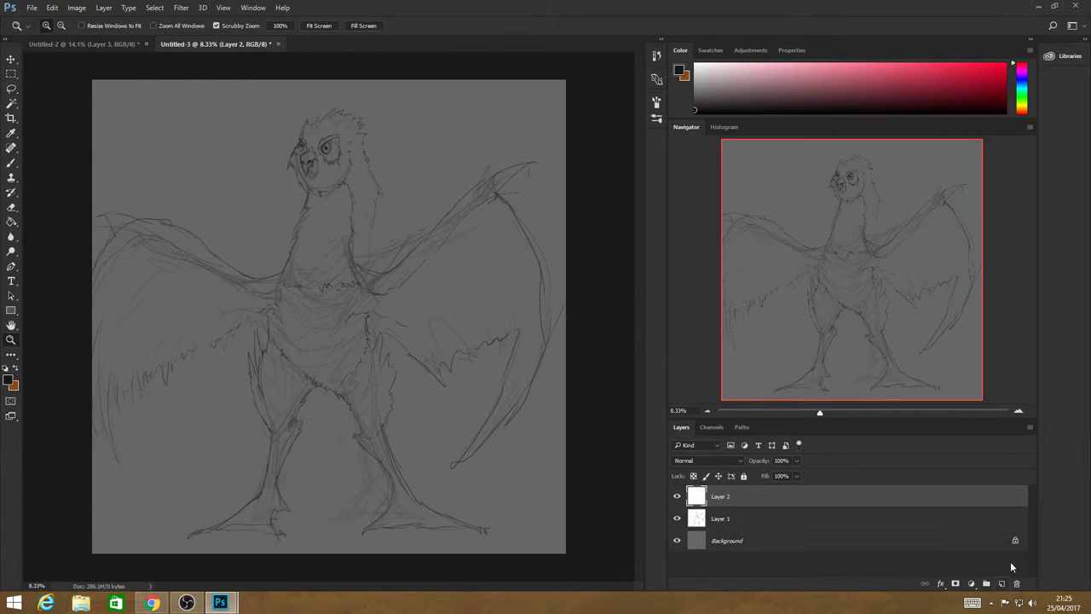
drag(338, 117, 452, 174)
drag(244, 368, 409, 363)
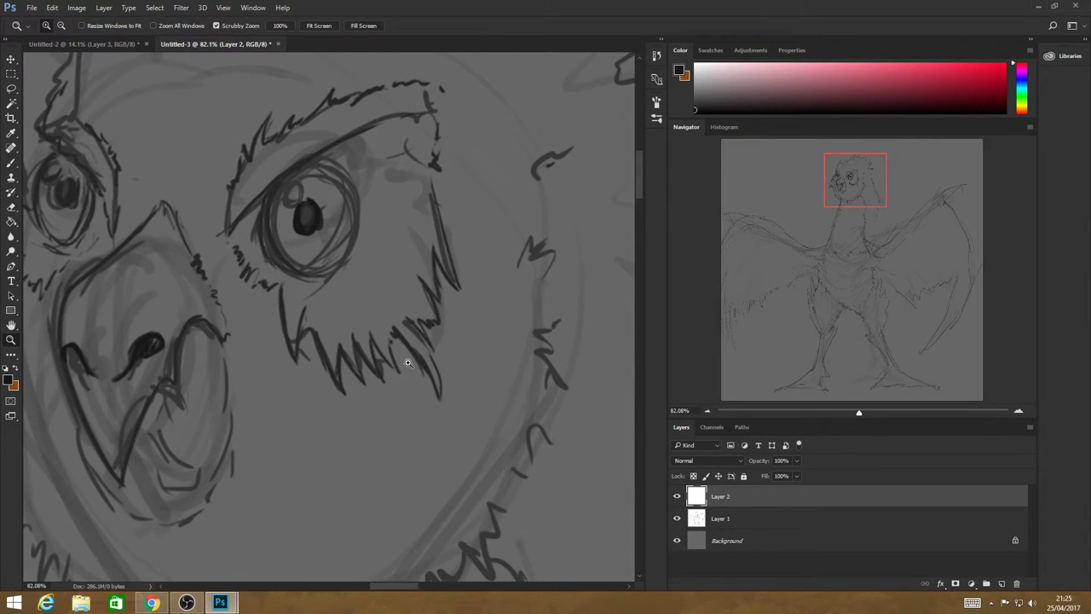
click(11, 163)
drag(302, 220, 302, 230)
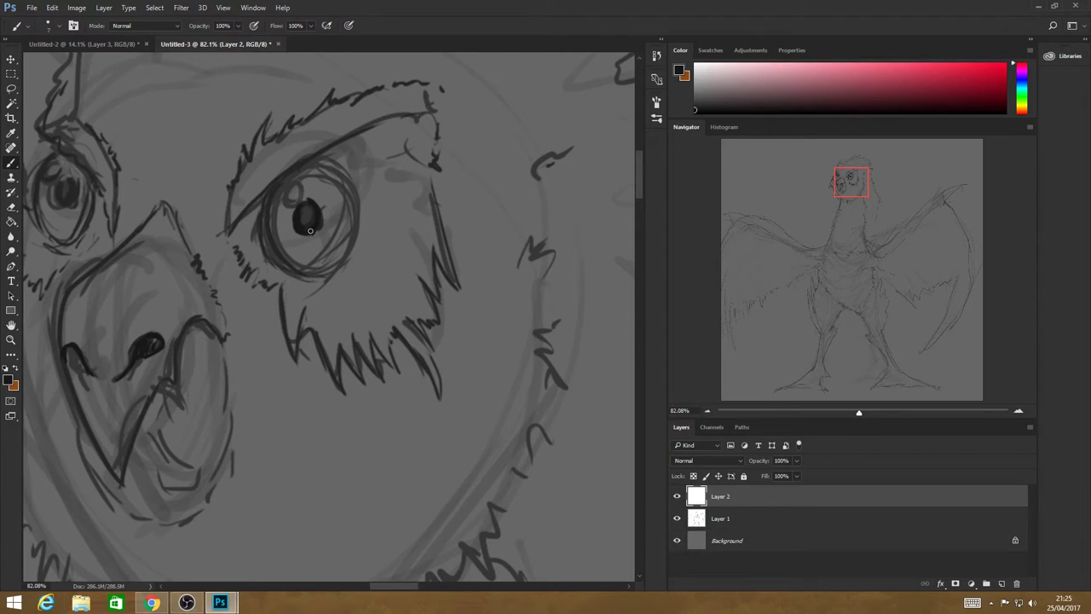
drag(318, 205, 315, 232)
mouse_move(289, 189)
mouse_down()
mouse_move(288, 203)
mouse_move(300, 193)
mouse_up()
mouse_move(273, 228)
mouse_down()
mouse_move(296, 269)
mouse_move(271, 217)
mouse_move(277, 244)
mouse_up()
mouse_move(317, 161)
mouse_down()
mouse_move(354, 202)
mouse_move(325, 161)
mouse_move(360, 216)
mouse_move(347, 180)
mouse_move(356, 232)
mouse_move(357, 198)
mouse_move(352, 242)
mouse_move(342, 256)
mouse_move(355, 214)
mouse_move(332, 262)
mouse_up()
mouse_move(356, 218)
mouse_down()
mouse_move(339, 260)
mouse_move(320, 269)
mouse_up()
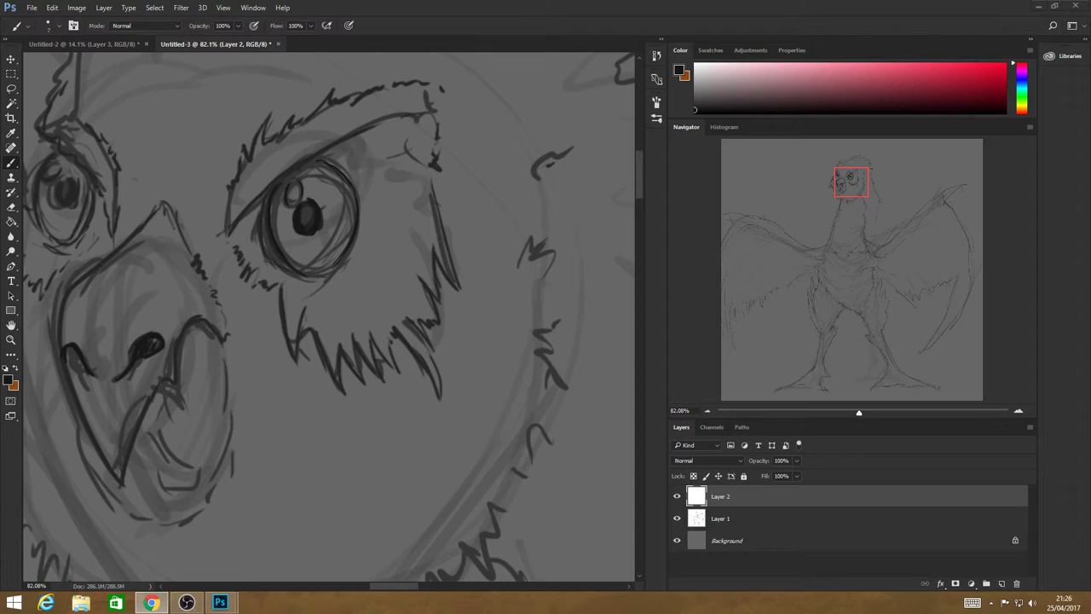
click(320, 224)
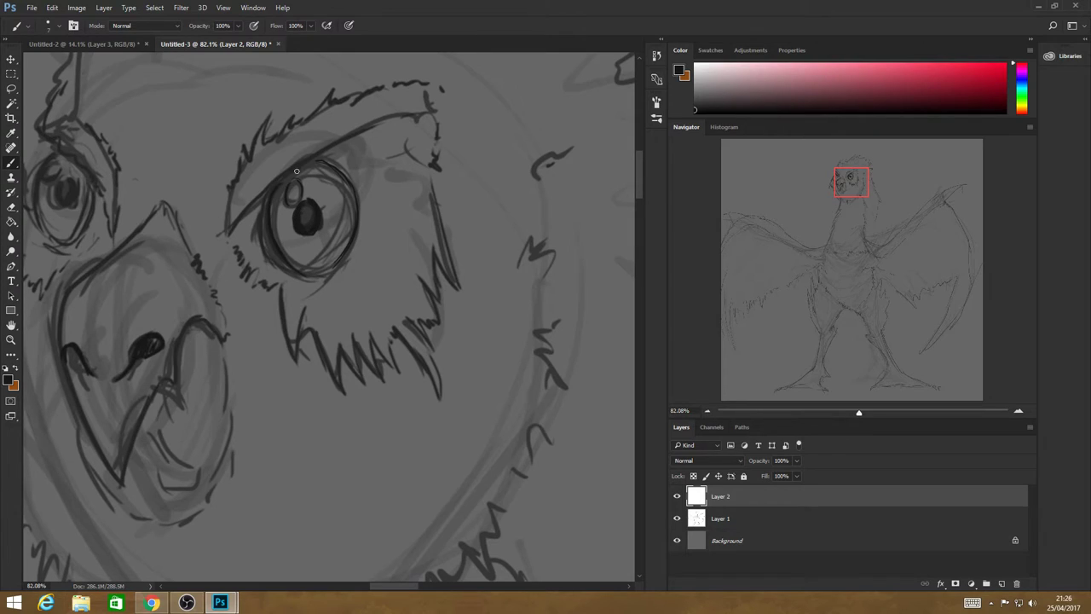
Darken the inner corner and lower rim of the right-hand eye and add an outer contour line along its far side.
drag(238, 220, 259, 203)
drag(266, 254, 317, 278)
drag(267, 242, 277, 260)
mouse_move(324, 157)
mouse_down()
mouse_move(364, 187)
mouse_move(374, 244)
mouse_move(366, 192)
mouse_move(370, 230)
mouse_up()
drag(372, 193, 339, 271)
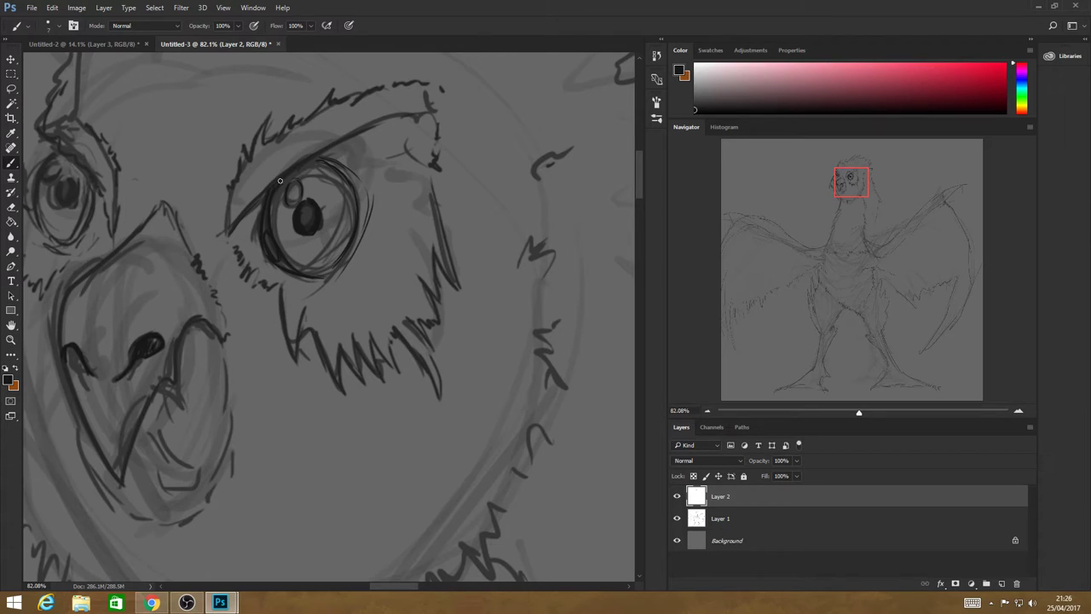
Ink the right-hand eye's brow line and feathered upper edge, then add short feathers and hatching at its inner corner.
mouse_move(281, 182)
mouse_down()
mouse_move(368, 131)
mouse_move(342, 139)
mouse_move(438, 110)
mouse_up()
mouse_move(254, 204)
mouse_down()
mouse_move(225, 240)
mouse_move(222, 219)
mouse_move(246, 193)
mouse_move(229, 208)
mouse_move(227, 182)
mouse_move(245, 148)
mouse_move(251, 165)
mouse_move(269, 115)
mouse_move(265, 152)
mouse_move(275, 129)
mouse_move(275, 139)
mouse_move(329, 90)
mouse_move(327, 101)
mouse_move(381, 86)
mouse_up()
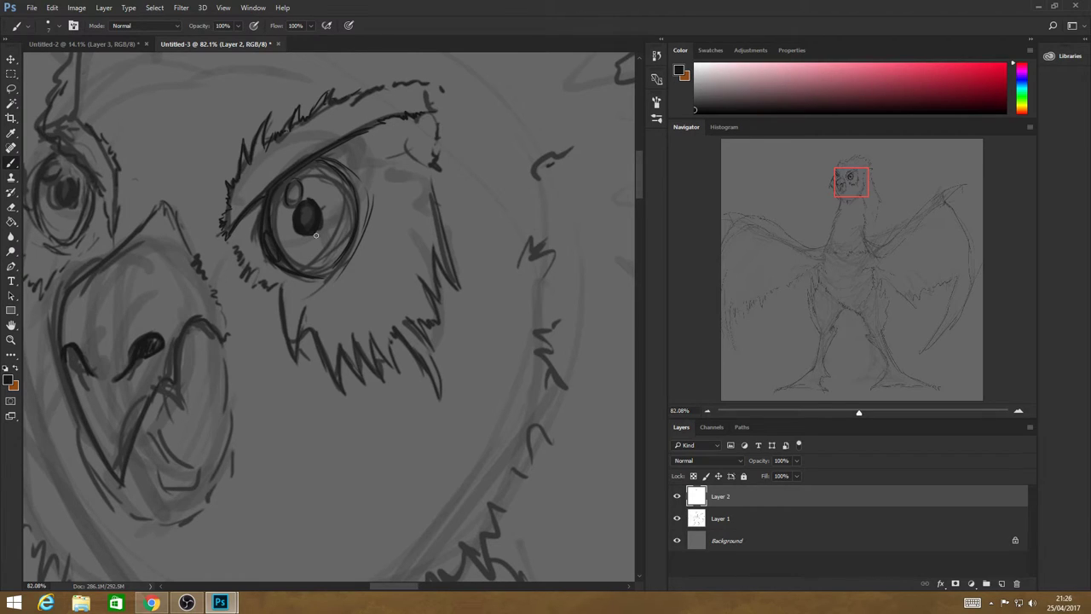
drag(300, 202, 305, 211)
mouse_move(235, 248)
mouse_down()
mouse_move(237, 288)
mouse_move(270, 287)
mouse_up()
mouse_move(256, 211)
mouse_down()
mouse_move(255, 263)
mouse_move(236, 221)
mouse_up()
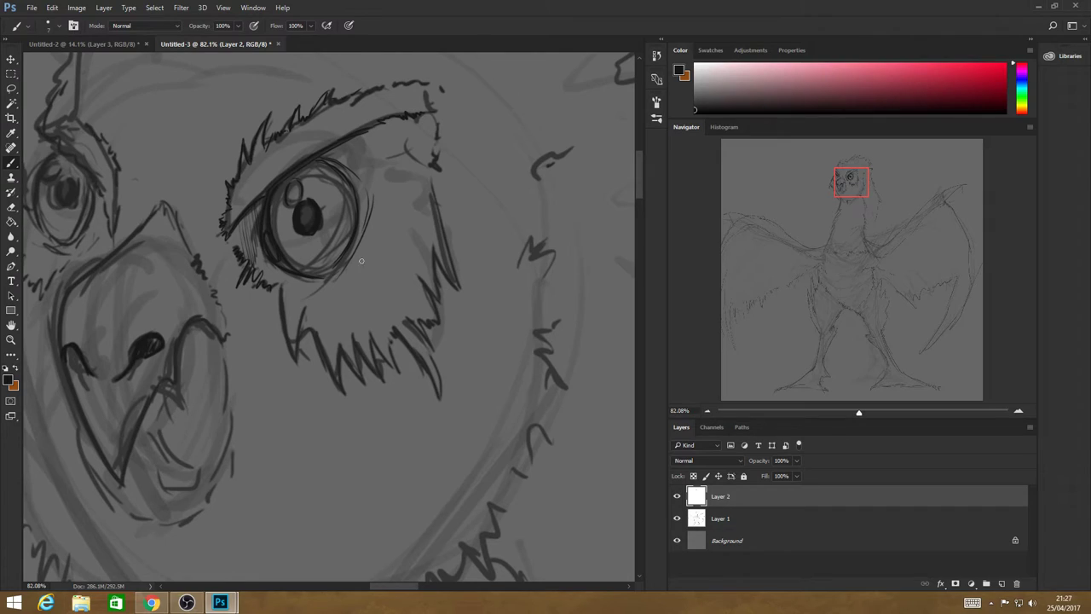
Add hatching and small dashes around the right-hand eye and re-ink the jagged feathers beneath it.
mouse_move(356, 270)
mouse_down()
mouse_move(338, 285)
mouse_move(394, 312)
mouse_up()
drag(314, 281, 328, 319)
mouse_move(369, 229)
mouse_down()
mouse_move(375, 211)
mouse_move(409, 236)
mouse_up()
mouse_move(282, 295)
mouse_down()
mouse_move(302, 383)
mouse_move(280, 299)
mouse_move(301, 383)
mouse_move(304, 323)
mouse_move(340, 396)
mouse_move(316, 335)
mouse_move(344, 395)
mouse_move(338, 345)
mouse_move(367, 372)
mouse_move(352, 372)
mouse_move(366, 373)
mouse_move(357, 336)
mouse_up()
mouse_move(390, 380)
mouse_down()
mouse_move(383, 356)
mouse_move(402, 377)
mouse_move(391, 331)
mouse_up()
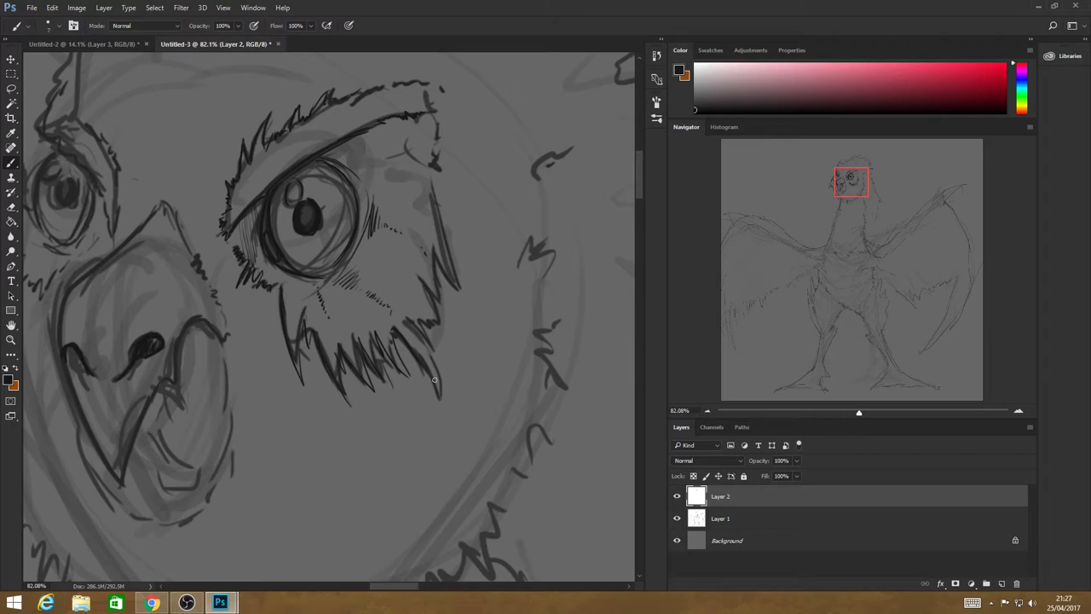
Draw short feather ticks down the outer edge of the larger eye's feather patch.
mouse_move(445, 411)
mouse_down()
mouse_move(439, 363)
mouse_move(490, 348)
mouse_move(486, 383)
mouse_up()
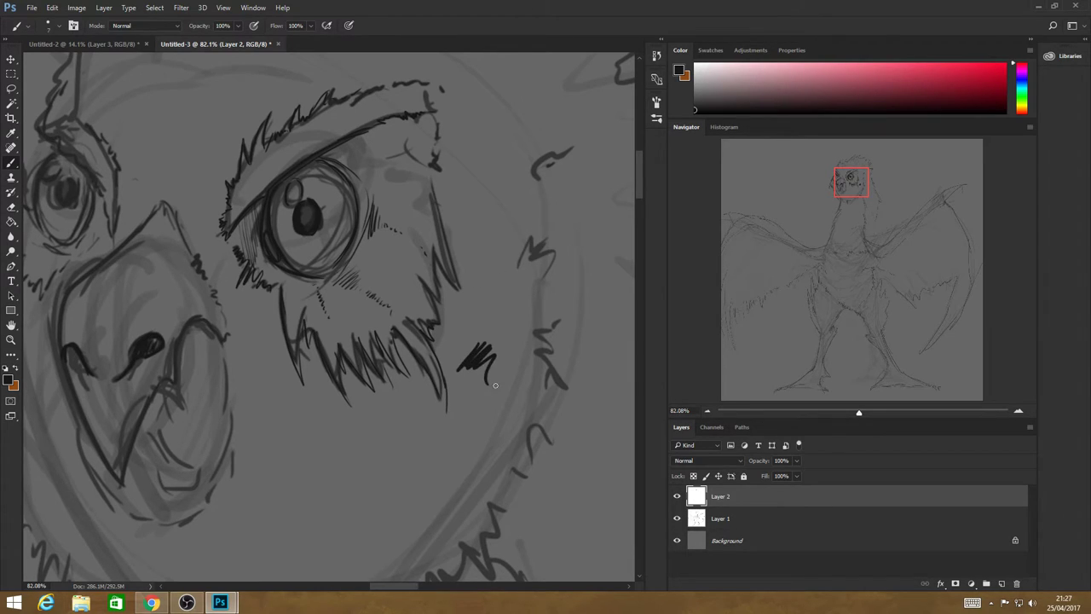
key(ctrl+z)
mouse_move(426, 291)
mouse_down()
mouse_move(438, 318)
mouse_move(435, 256)
mouse_move(473, 301)
mouse_move(444, 237)
mouse_move(437, 128)
mouse_up()
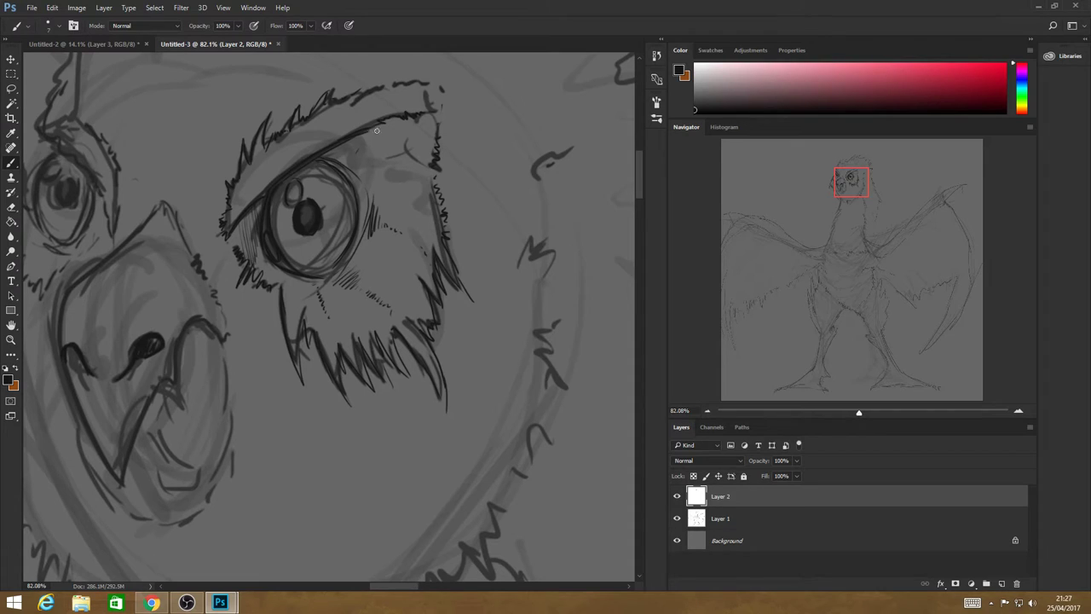
Hatch the shadow beneath the larger eye's brow out to the outer corner of the feather patch.
drag(329, 155, 336, 144)
drag(333, 158, 347, 143)
drag(340, 159, 358, 137)
mouse_move(351, 152)
mouse_down()
mouse_move(385, 138)
mouse_move(378, 159)
mouse_move(430, 109)
mouse_move(415, 162)
mouse_move(426, 159)
mouse_move(430, 201)
mouse_up()
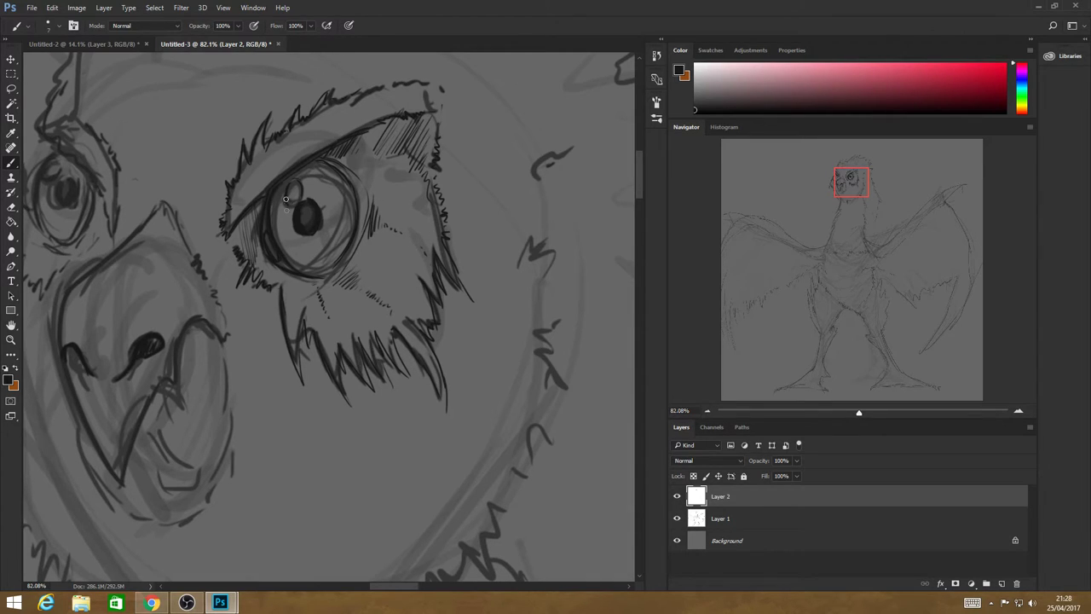
Shade the iris and rim of the larger eye and darken its brow line.
mouse_move(277, 208)
mouse_down()
mouse_move(291, 260)
mouse_move(296, 227)
mouse_move(288, 208)
mouse_move(296, 264)
mouse_move(295, 221)
mouse_move(278, 211)
mouse_move(301, 252)
mouse_move(280, 236)
mouse_up()
drag(332, 177, 354, 195)
mouse_move(250, 204)
mouse_down()
mouse_move(254, 176)
mouse_move(230, 223)
mouse_up()
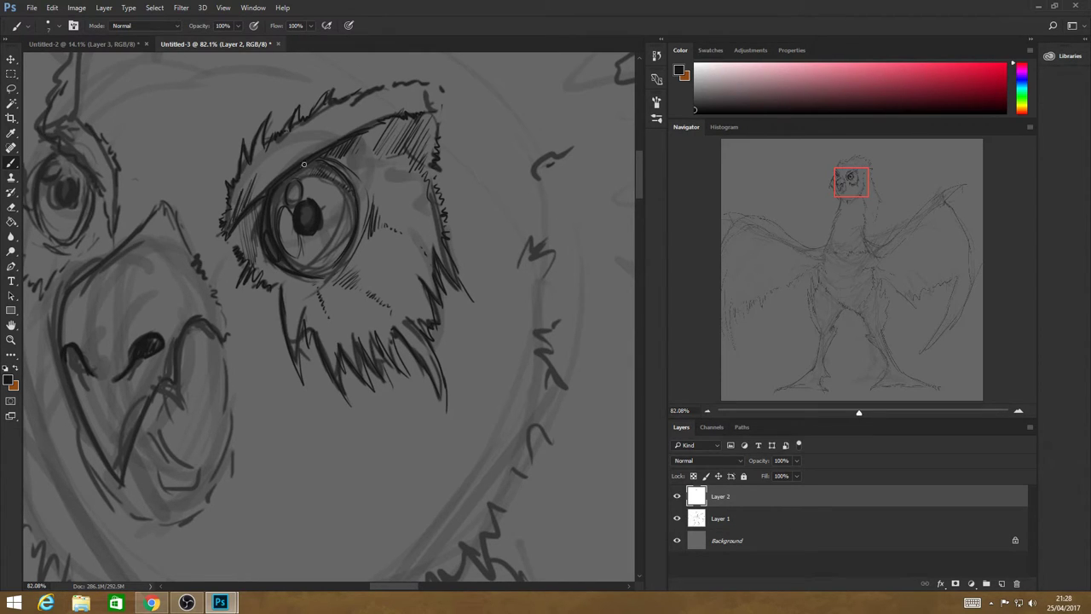
mouse_move(326, 150)
mouse_down()
mouse_move(321, 139)
mouse_move(370, 116)
mouse_up()
Sketch oval highlights on the upper beak and add feather ticks along the beak's inner upper edge.
click(11, 339)
drag(446, 285, 333, 281)
drag(456, 326, 523, 367)
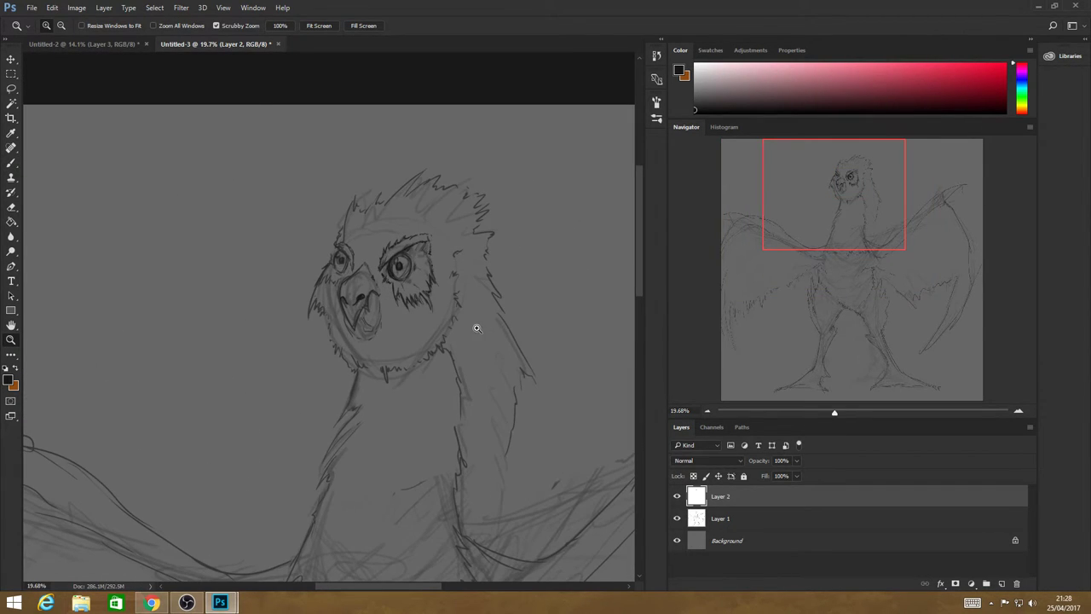
drag(475, 324, 504, 382)
drag(257, 275, 425, 391)
click(11, 162)
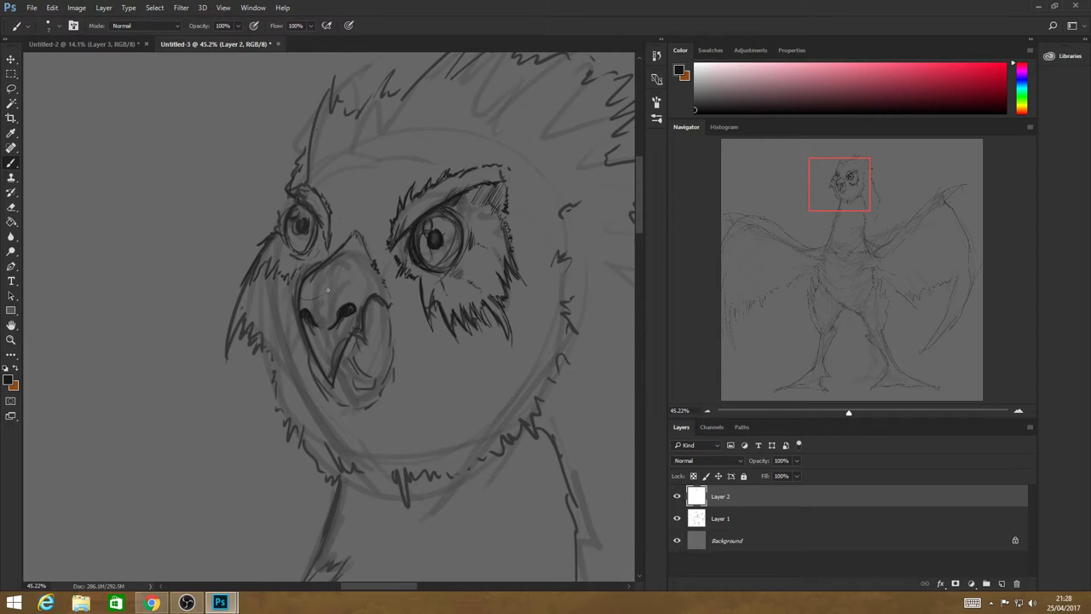
drag(329, 294, 348, 288)
drag(361, 240, 386, 285)
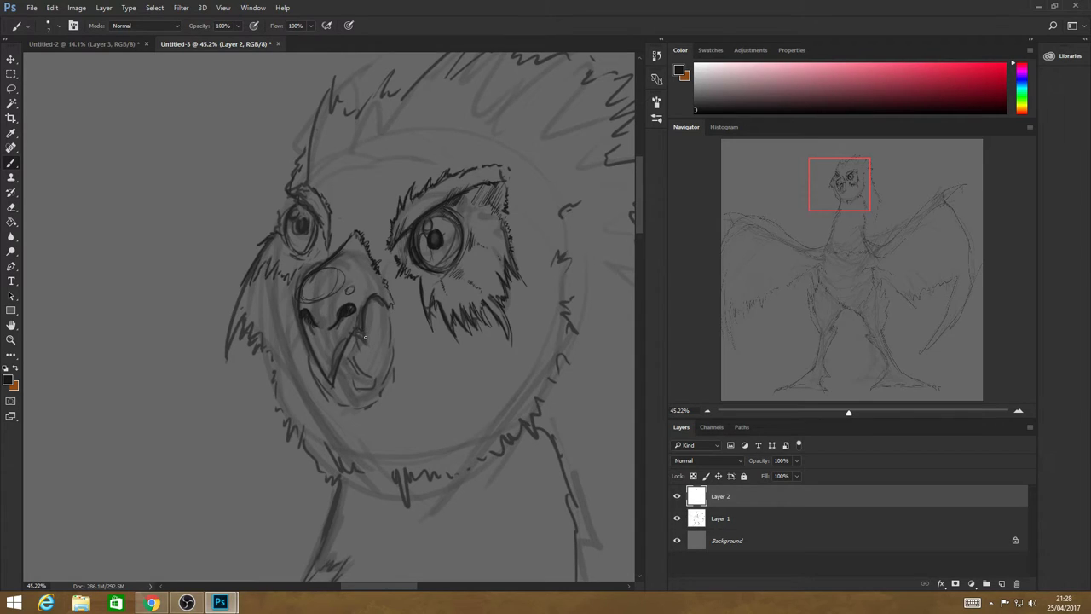
Darken the beak's mouth edges, the lower tip and the areas around the nostrils.
drag(370, 299, 390, 308)
drag(342, 356, 340, 390)
drag(305, 331, 319, 360)
drag(366, 316, 340, 328)
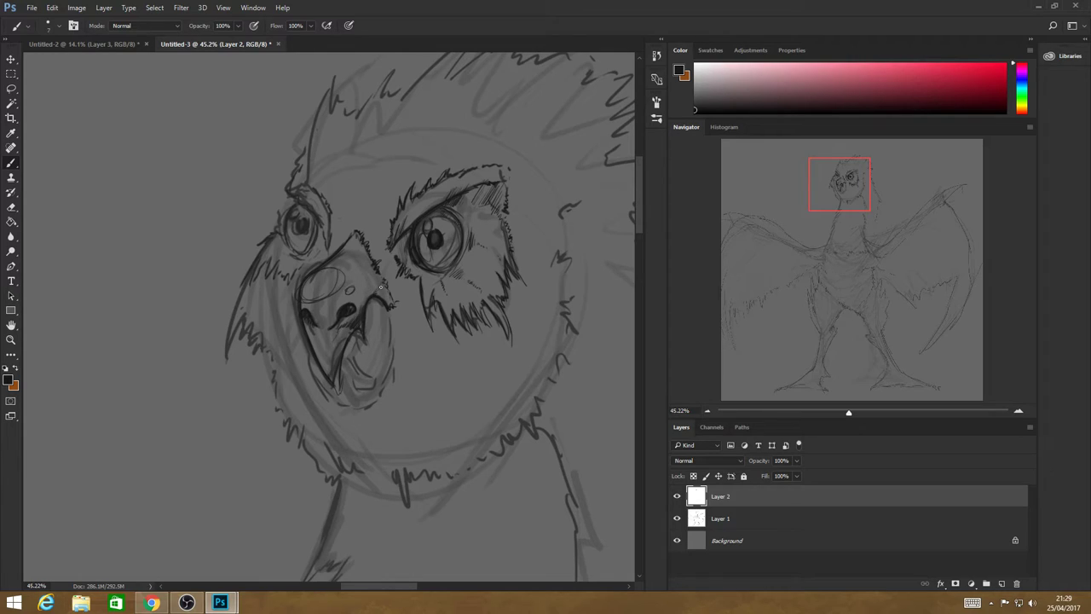
Hatch shadows inside the open beak, on the lower beak and along the upper beak's feathered edge.
drag(380, 287, 391, 303)
drag(332, 352, 341, 396)
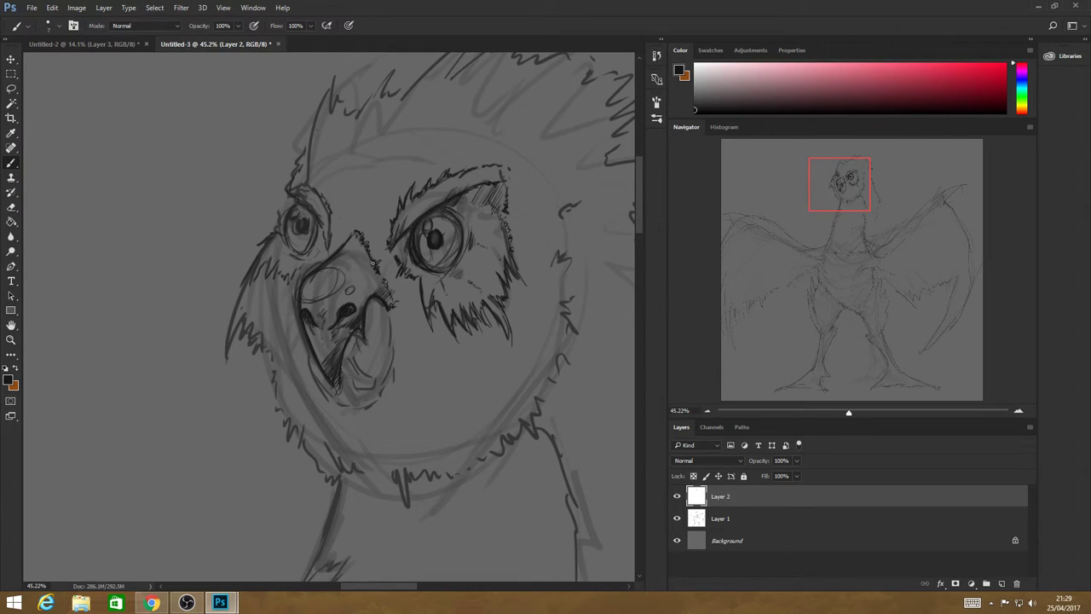
drag(366, 261, 361, 249)
mouse_move(368, 314)
mouse_down()
mouse_move(367, 347)
mouse_move(391, 336)
mouse_move(387, 347)
mouse_move(350, 344)
mouse_move(358, 332)
mouse_move(347, 351)
mouse_move(365, 340)
mouse_move(369, 372)
mouse_up()
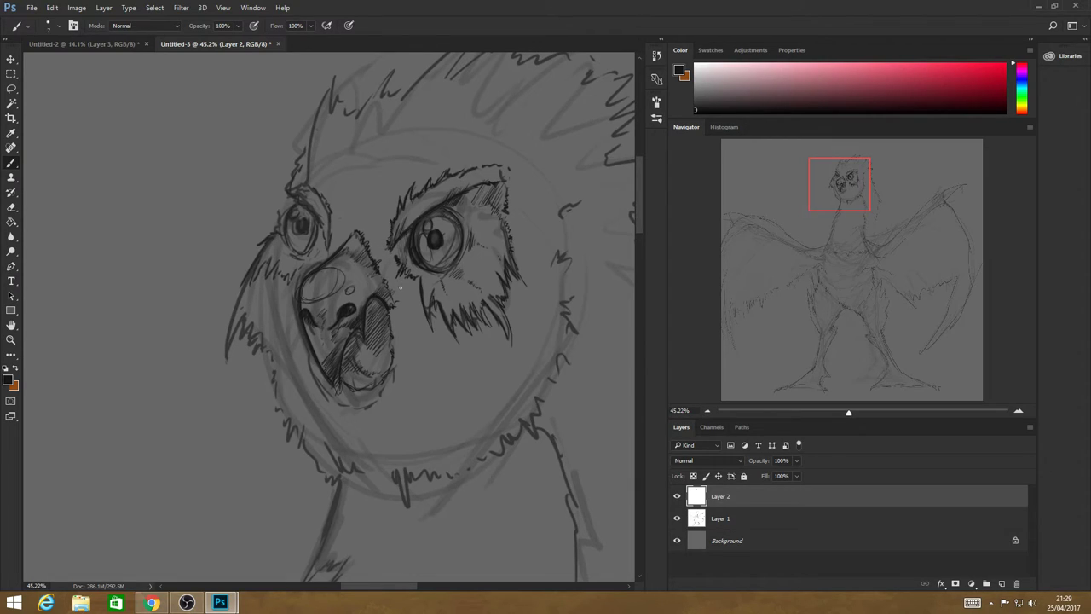
Add small feather strokes between the beak and the larger eye, with a broken line down the cheek.
drag(400, 288, 399, 292)
mouse_move(390, 204)
mouse_down()
mouse_move(371, 237)
mouse_move(382, 253)
mouse_up()
drag(410, 349, 410, 368)
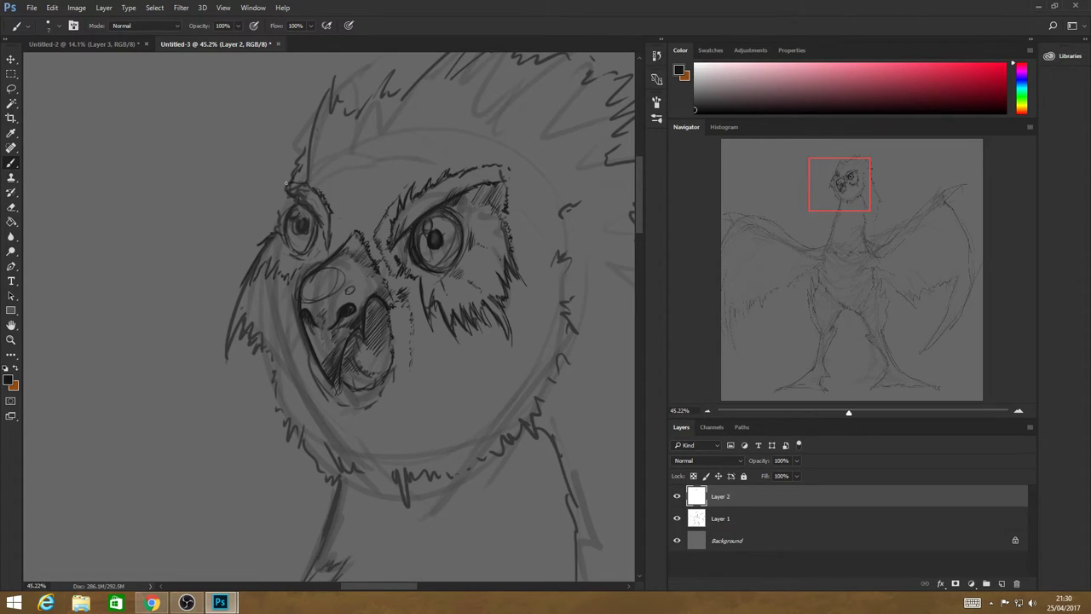
Ink the smaller eye's outline, highlight and pupil on the far side of the face.
drag(293, 202, 313, 213)
click(11, 340)
drag(301, 225, 366, 224)
click(11, 162)
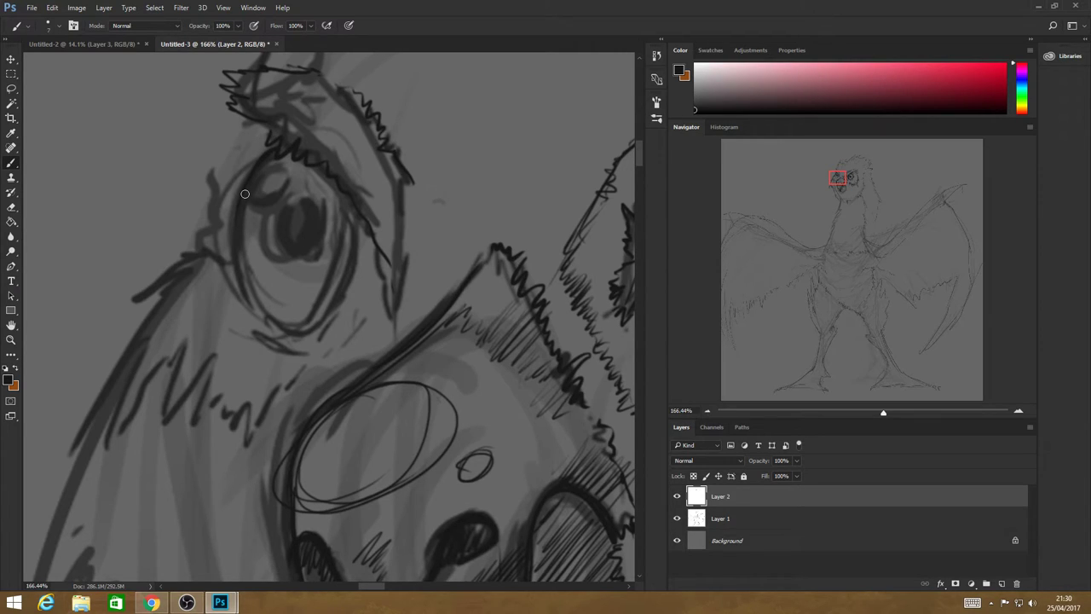
drag(274, 147, 235, 261)
mouse_move(258, 185)
mouse_down()
mouse_move(282, 163)
mouse_move(275, 198)
mouse_move(284, 167)
mouse_move(295, 210)
mouse_move(282, 209)
mouse_move(290, 248)
mouse_move(289, 202)
mouse_move(287, 249)
mouse_move(281, 230)
mouse_move(304, 253)
mouse_move(319, 212)
mouse_up()
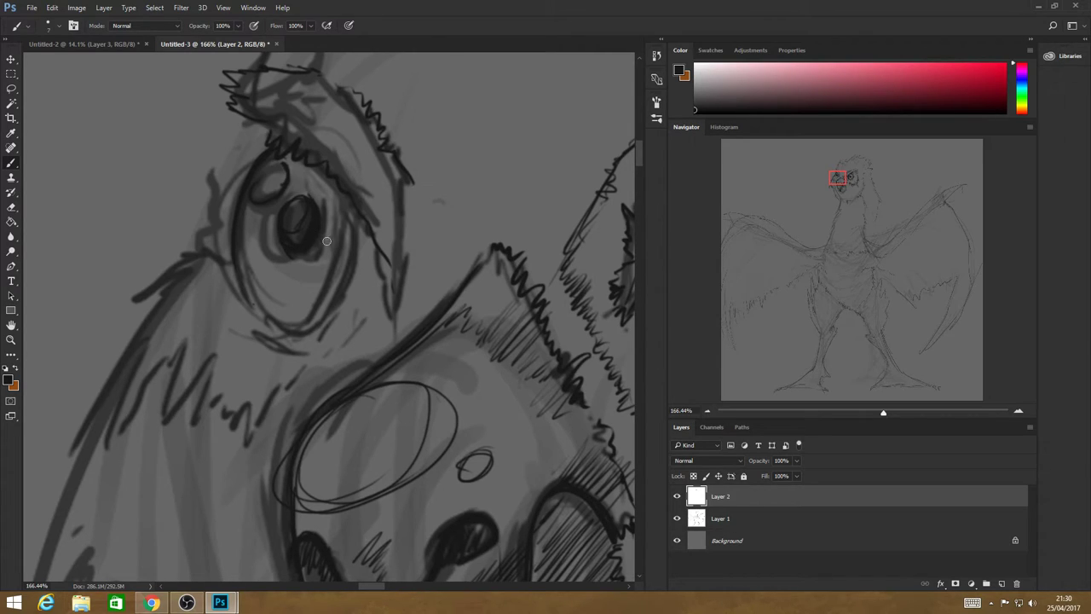
drag(352, 213, 344, 285)
mouse_move(232, 261)
mouse_down()
mouse_move(297, 334)
mouse_move(286, 329)
mouse_move(360, 294)
mouse_move(354, 208)
mouse_move(327, 298)
mouse_move(353, 199)
mouse_move(304, 323)
mouse_move(361, 295)
mouse_up()
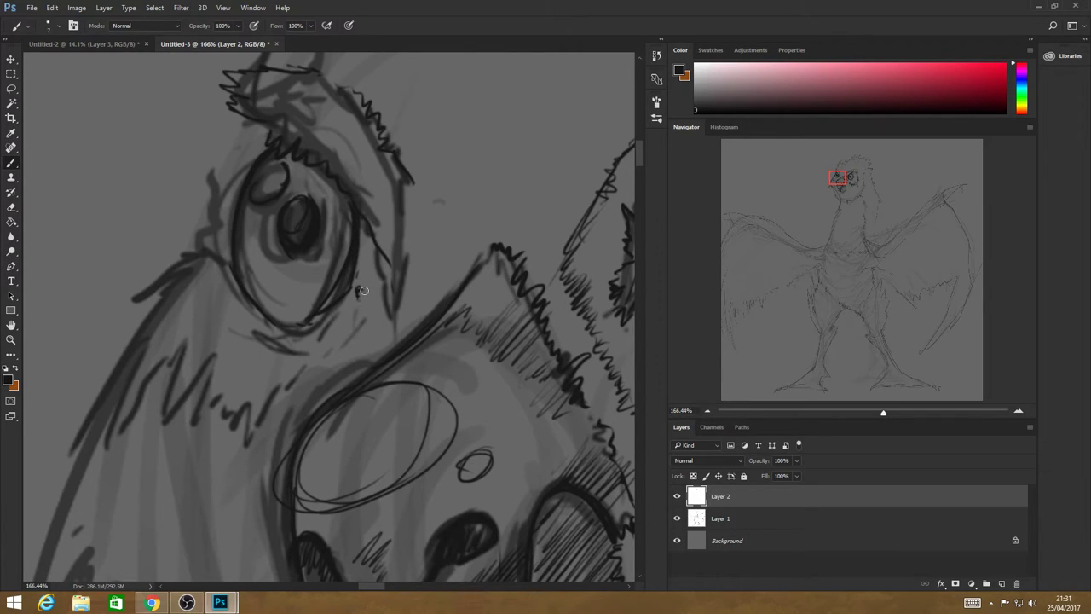
Draw long pointed cheek feathers below the smaller eye and a jagged feather edge beside the beak.
drag(273, 136, 267, 148)
mouse_move(228, 242)
mouse_down()
mouse_move(177, 268)
mouse_move(117, 328)
mouse_up()
drag(172, 282, 95, 398)
drag(124, 348, 59, 472)
drag(108, 402, 64, 485)
drag(94, 431, 39, 565)
drag(114, 409, 103, 460)
mouse_move(106, 451)
mouse_down()
mouse_move(154, 367)
mouse_move(176, 351)
mouse_move(160, 423)
mouse_up()
mouse_move(180, 344)
mouse_down()
mouse_move(151, 457)
mouse_move(217, 348)
mouse_move(190, 437)
mouse_move(223, 386)
mouse_move(213, 426)
mouse_move(236, 394)
mouse_move(220, 441)
mouse_move(270, 376)
mouse_move(257, 442)
mouse_move(287, 379)
mouse_move(330, 360)
mouse_move(392, 306)
mouse_up()
drag(382, 261, 392, 307)
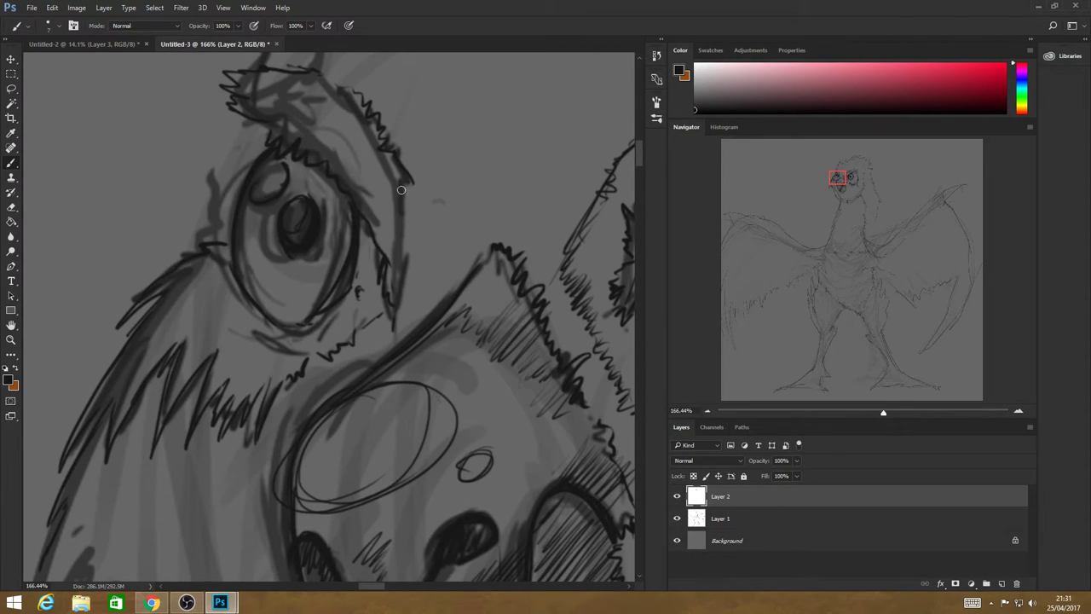
Outline the smaller eye's inner feather edge and hatch the shadows around the eye socket.
drag(406, 175, 393, 300)
mouse_move(370, 232)
mouse_down()
mouse_move(354, 263)
mouse_move(382, 246)
mouse_move(356, 295)
mouse_move(373, 322)
mouse_up()
mouse_move(221, 258)
mouse_down()
mouse_move(202, 285)
mouse_move(236, 326)
mouse_up()
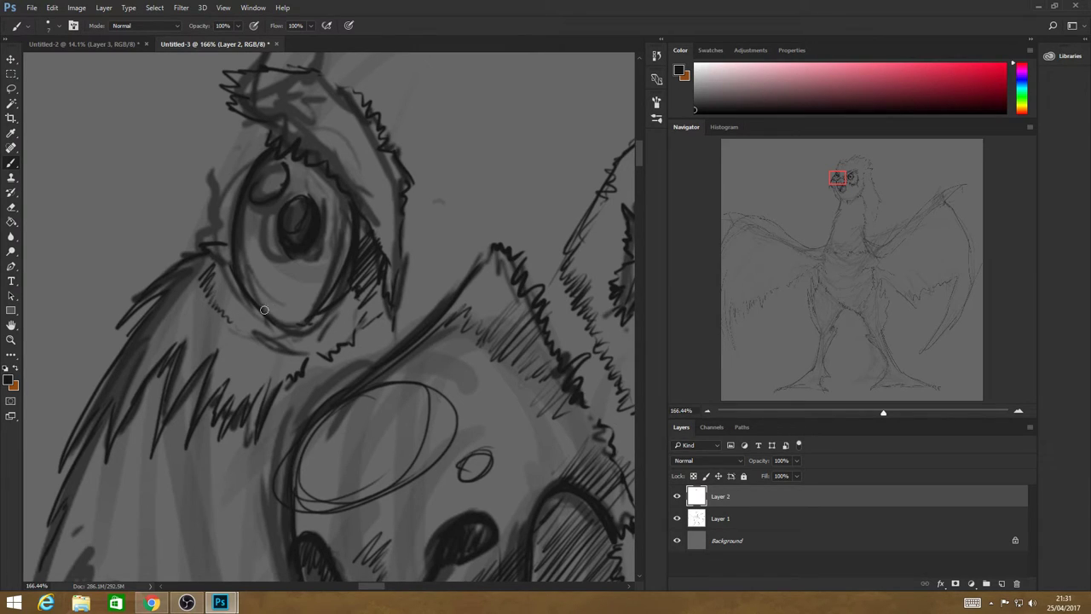
drag(203, 241, 227, 191)
Darken and extend the feather tufts on the far cheek and hatch the area beside the beak.
click(11, 339)
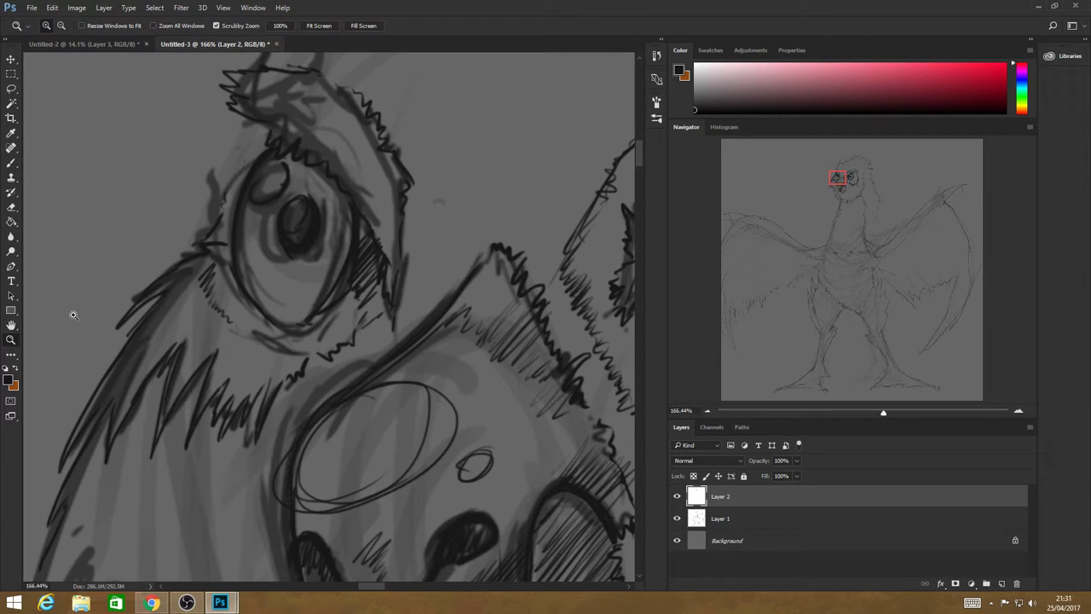
scroll(316, 285, down, 8)
scroll(371, 329, down, 5)
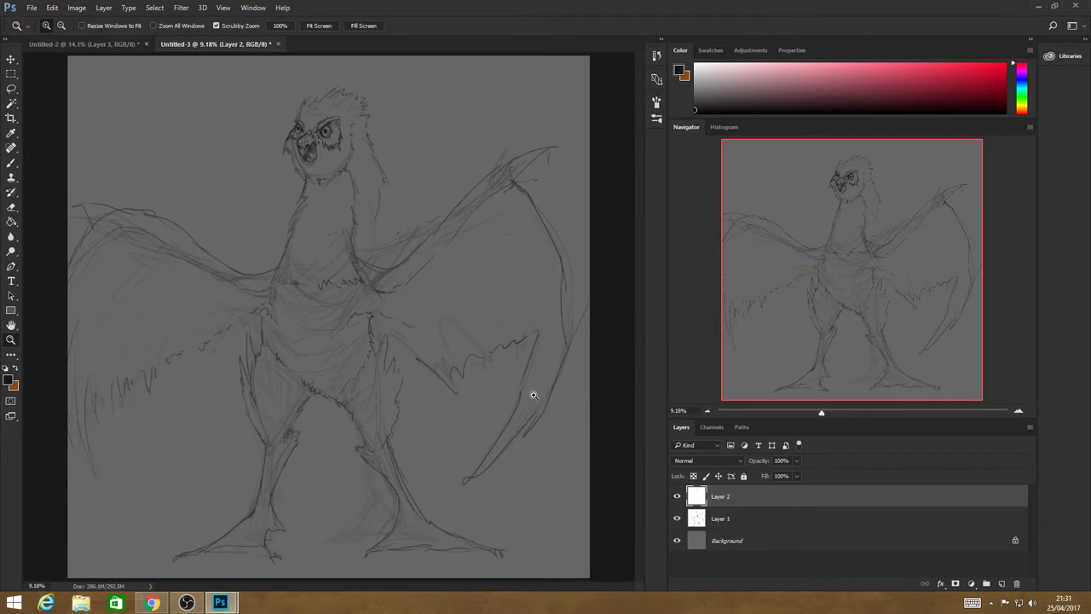
scroll(373, 281, up, 5)
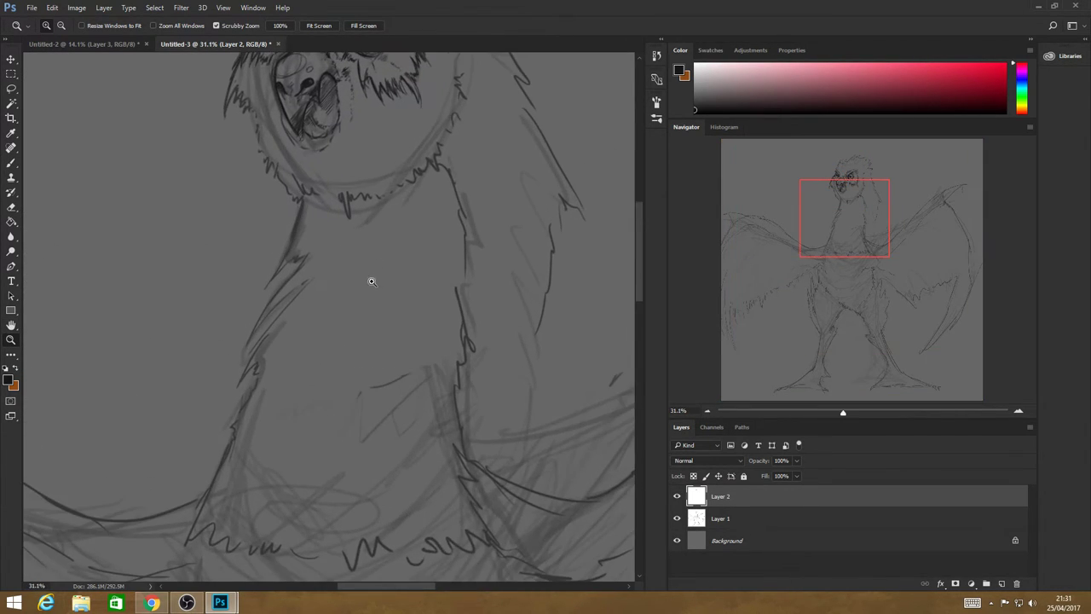
scroll(352, 221, down, 3)
scroll(354, 92, up, 4)
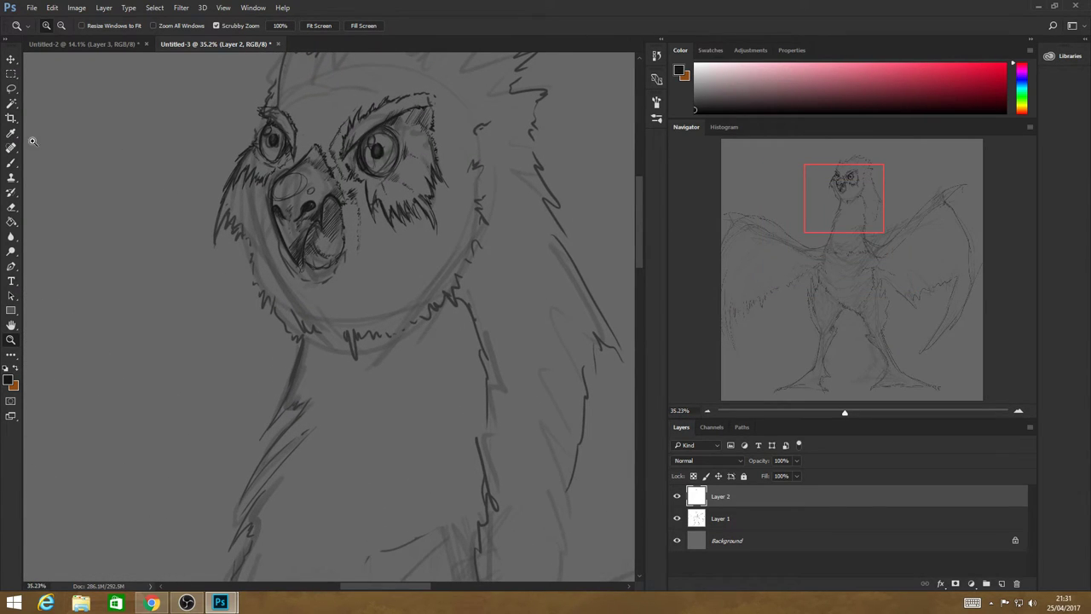
click(11, 162)
drag(227, 198, 213, 253)
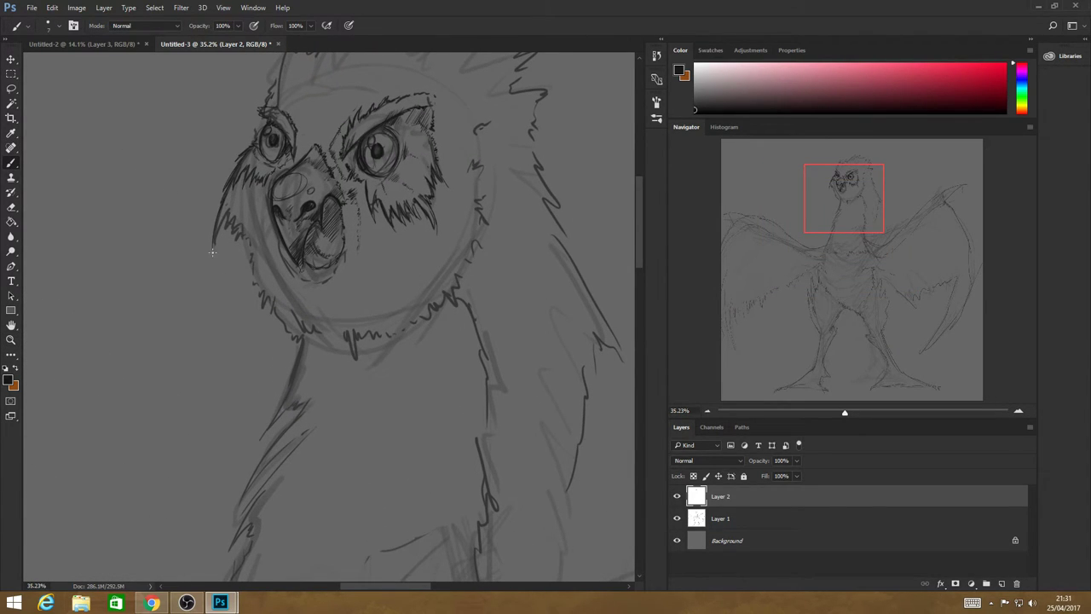
mouse_move(231, 205)
mouse_down()
mouse_move(223, 233)
mouse_move(234, 219)
mouse_move(231, 245)
mouse_move(241, 227)
mouse_move(237, 253)
mouse_move(248, 235)
mouse_move(253, 288)
mouse_up()
mouse_move(257, 191)
mouse_down()
mouse_move(246, 213)
mouse_move(257, 262)
mouse_up()
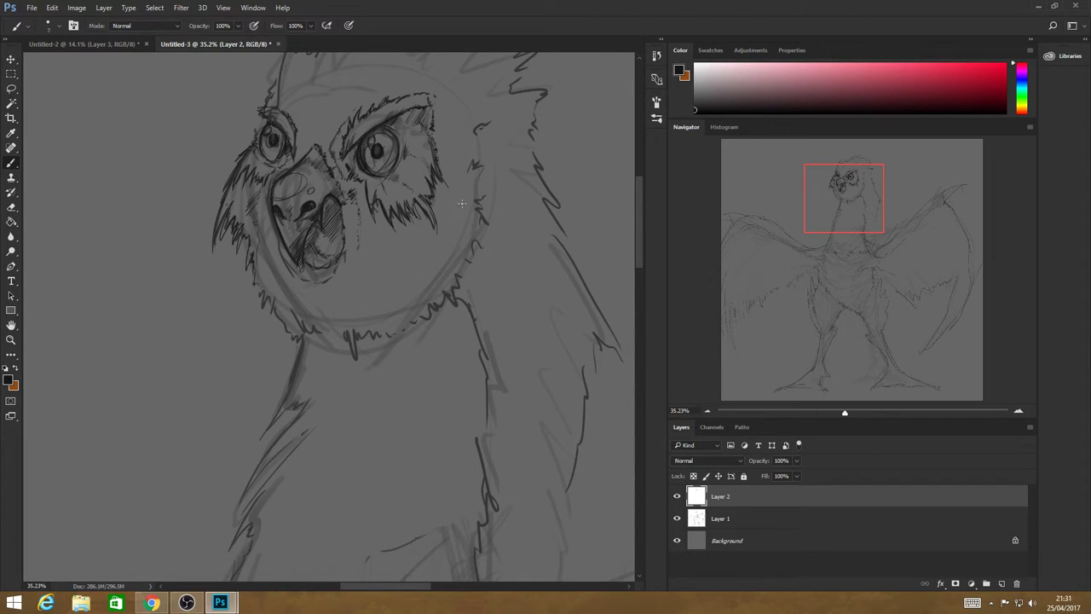
Add feather ticks and hatching along the face's near edge and across the cheek below the larger eye.
mouse_move(456, 220)
mouse_down()
mouse_move(450, 234)
mouse_move(481, 234)
mouse_move(496, 253)
mouse_up()
drag(478, 243, 468, 273)
drag(491, 123, 475, 117)
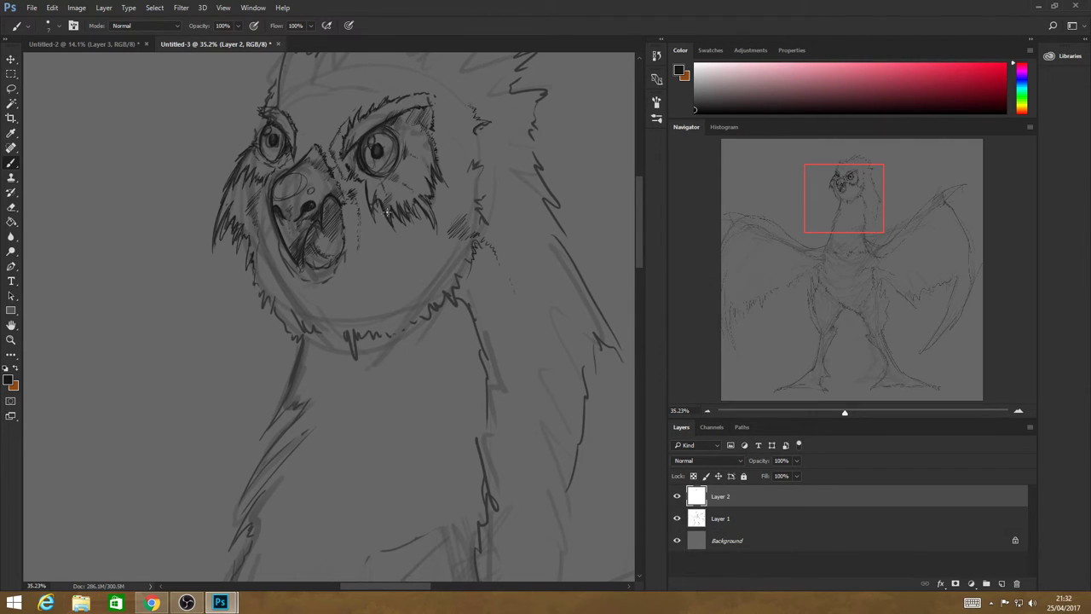
mouse_move(373, 236)
mouse_down()
mouse_move(353, 269)
mouse_move(366, 265)
mouse_move(366, 275)
mouse_move(413, 261)
mouse_up()
mouse_move(379, 244)
mouse_down()
mouse_move(358, 254)
mouse_move(374, 272)
mouse_up()
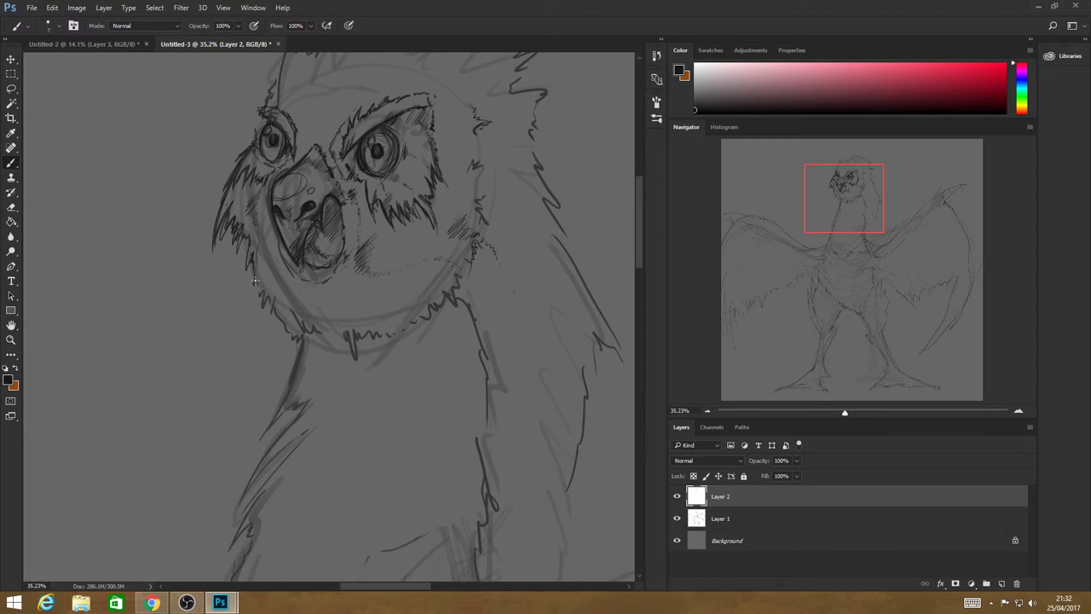
Ink the jagged feathers along the far jaw and add short marks on the forehead between the eyes.
mouse_move(255, 281)
mouse_down()
mouse_move(263, 317)
mouse_move(269, 293)
mouse_move(291, 340)
mouse_move(332, 340)
mouse_up()
mouse_move(304, 142)
mouse_down()
mouse_move(300, 150)
mouse_move(315, 143)
mouse_move(307, 151)
mouse_move(312, 141)
mouse_up()
Ink the crest's front feather spikes and draw a broken feather line across the top of the forehead.
drag(638, 231, 638, 211)
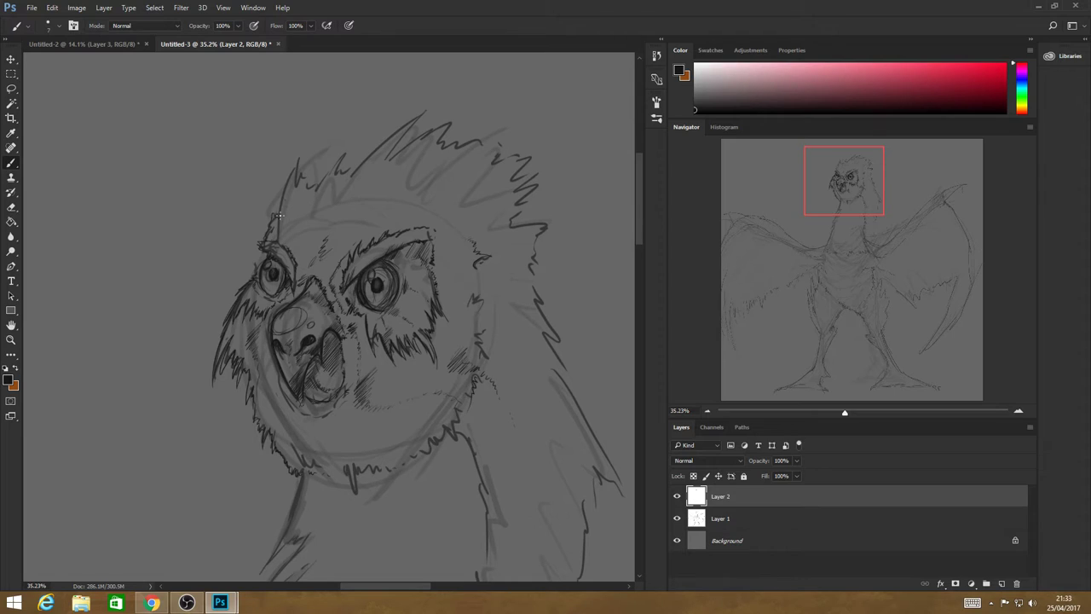
mouse_move(281, 205)
mouse_down()
mouse_move(296, 162)
mouse_move(296, 181)
mouse_move(304, 176)
mouse_move(310, 189)
mouse_move(330, 168)
mouse_move(320, 177)
mouse_move(356, 169)
mouse_move(426, 107)
mouse_up()
mouse_move(383, 160)
mouse_down()
mouse_move(414, 121)
mouse_move(402, 146)
mouse_up()
drag(402, 148, 431, 131)
drag(284, 227, 366, 197)
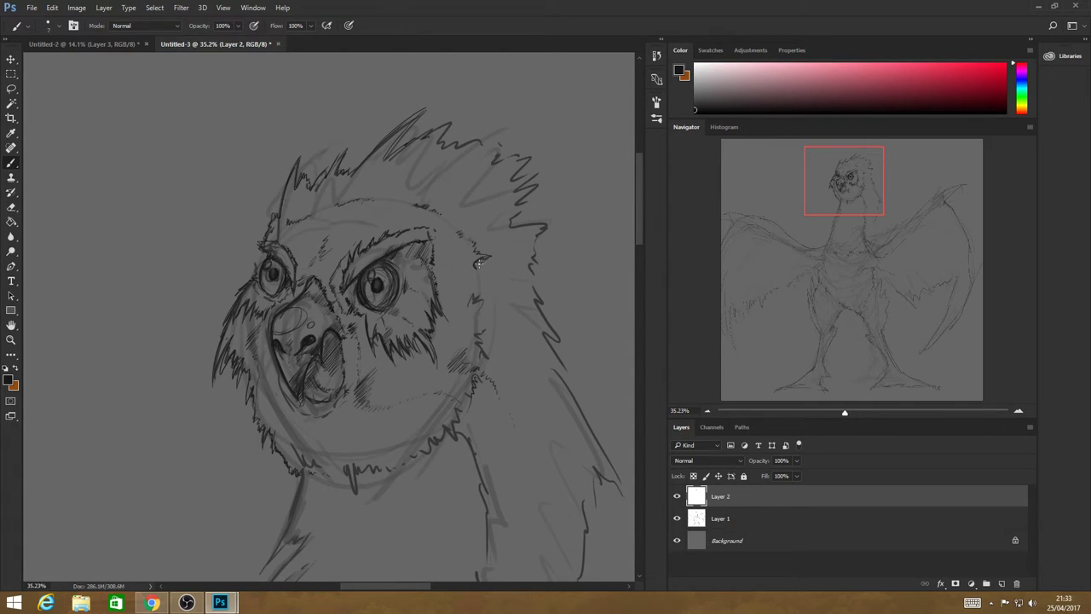
Add small feather marks around the face edge, crest base and chin, and retrace the upper back neck line.
drag(475, 268, 486, 282)
drag(494, 392, 480, 404)
drag(291, 196, 280, 229)
drag(397, 189, 406, 181)
drag(316, 461, 330, 470)
mouse_move(303, 421)
mouse_down()
mouse_move(314, 442)
mouse_move(319, 427)
mouse_move(331, 435)
mouse_up()
drag(344, 438, 357, 444)
drag(446, 412, 482, 488)
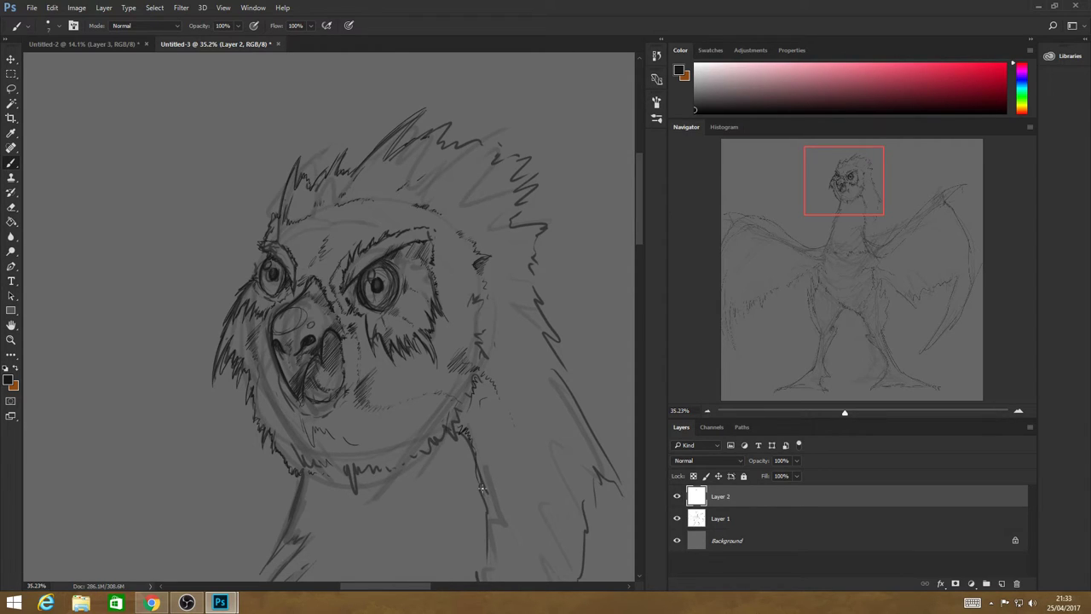
Bring the neck into close view and slightly adjust the brush size for its linework.
click(11, 340)
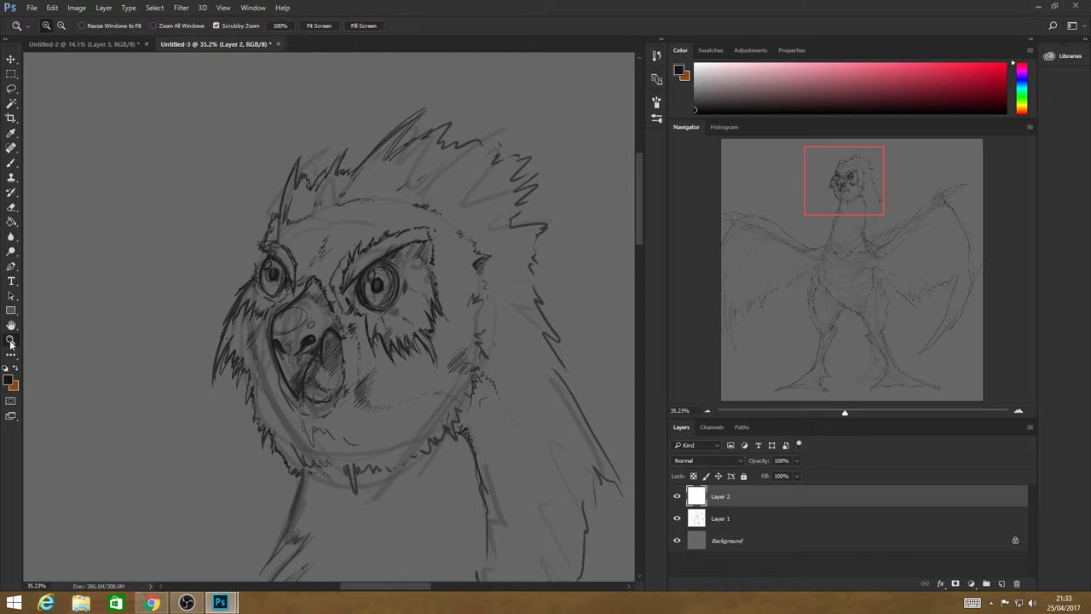
drag(437, 346, 414, 341)
drag(476, 383, 440, 369)
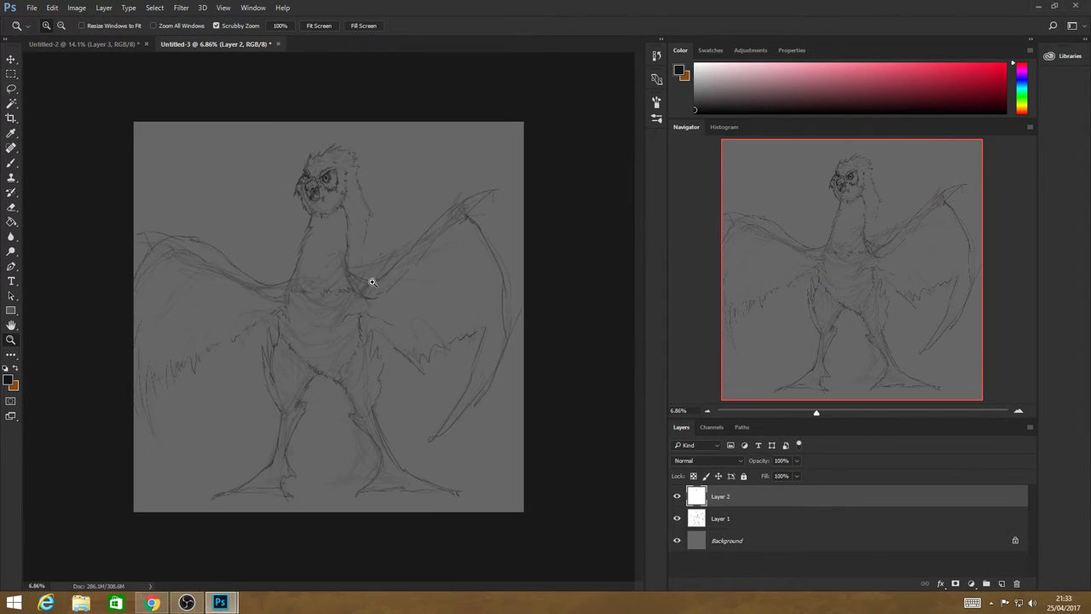
drag(354, 277, 376, 274)
mouse_move(310, 243)
mouse_down()
mouse_move(270, 229)
mouse_move(317, 249)
mouse_up()
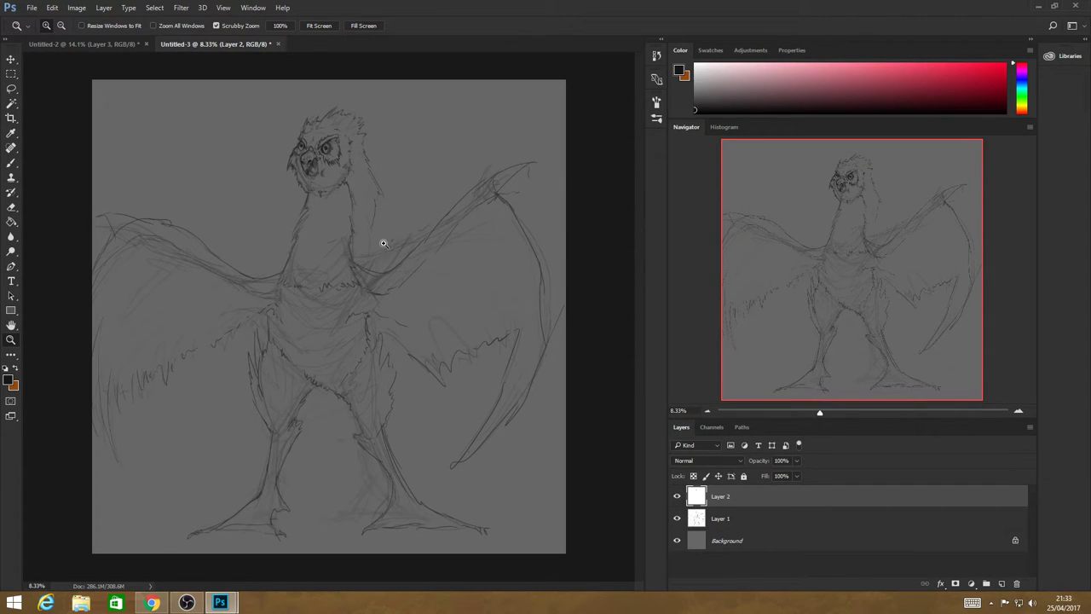
drag(323, 210, 370, 260)
drag(279, 208, 292, 211)
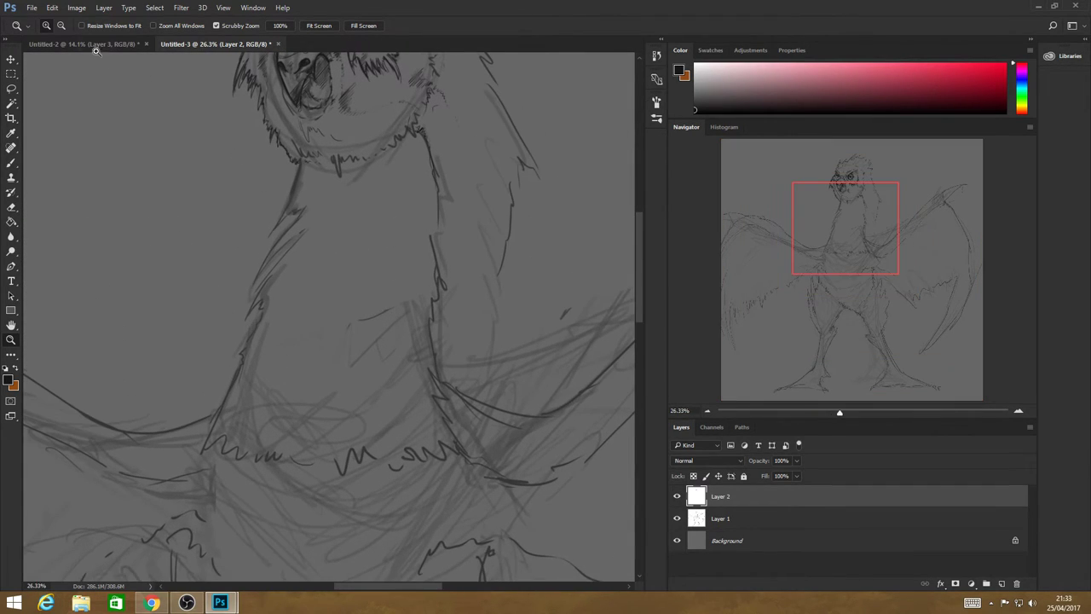
click(12, 161)
click(58, 25)
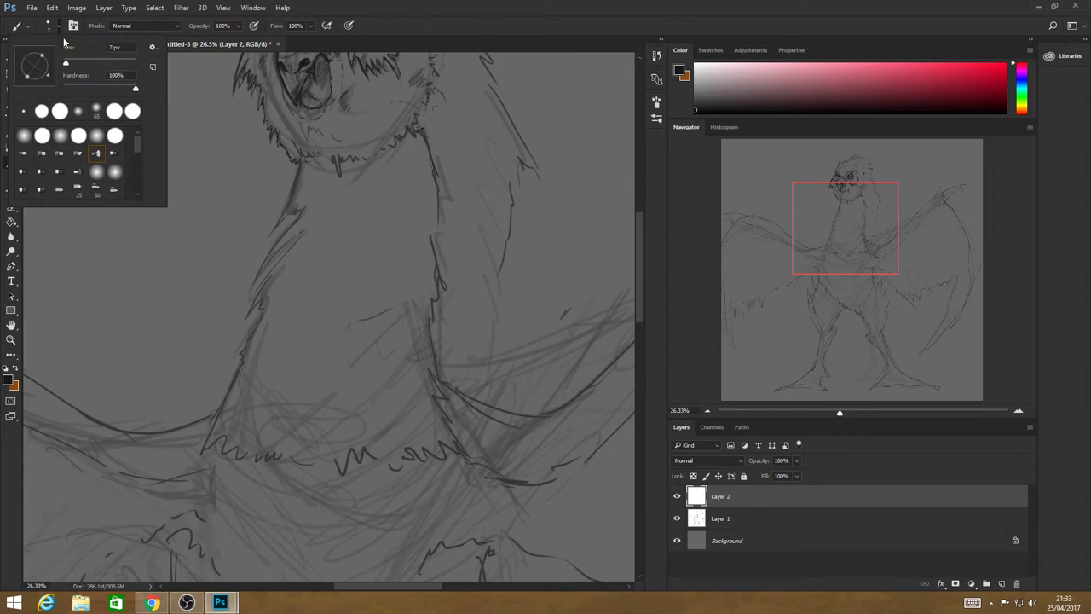
drag(68, 64, 66, 64)
click(296, 183)
Ink the neck's front feather outline from the jaw to the chest and retrace the neck's back edge.
drag(296, 183, 299, 174)
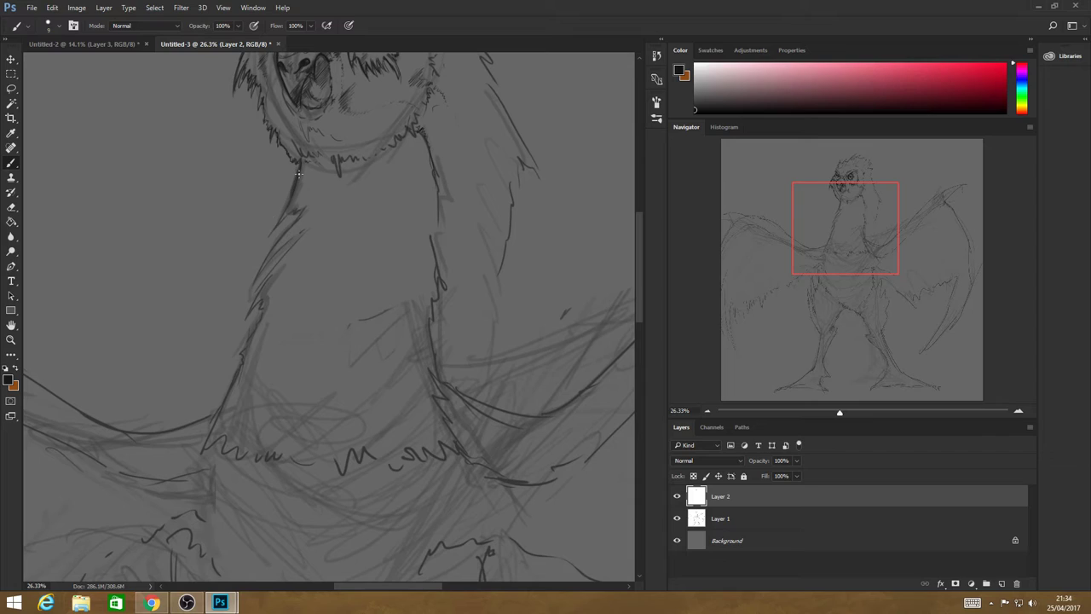
mouse_move(283, 241)
mouse_down()
mouse_move(273, 232)
mouse_move(301, 210)
mouse_up()
mouse_move(252, 295)
mouse_down()
mouse_move(303, 228)
mouse_move(254, 300)
mouse_move(265, 300)
mouse_move(232, 383)
mouse_up()
mouse_move(213, 421)
mouse_down()
mouse_move(206, 449)
mouse_move(219, 440)
mouse_up()
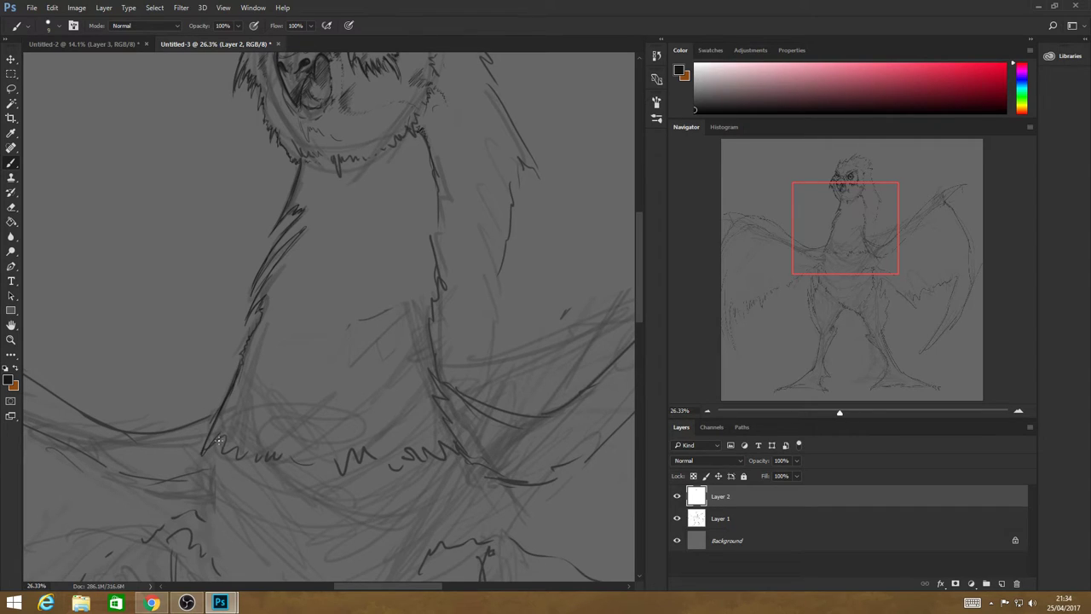
drag(433, 162, 435, 264)
click(11, 339)
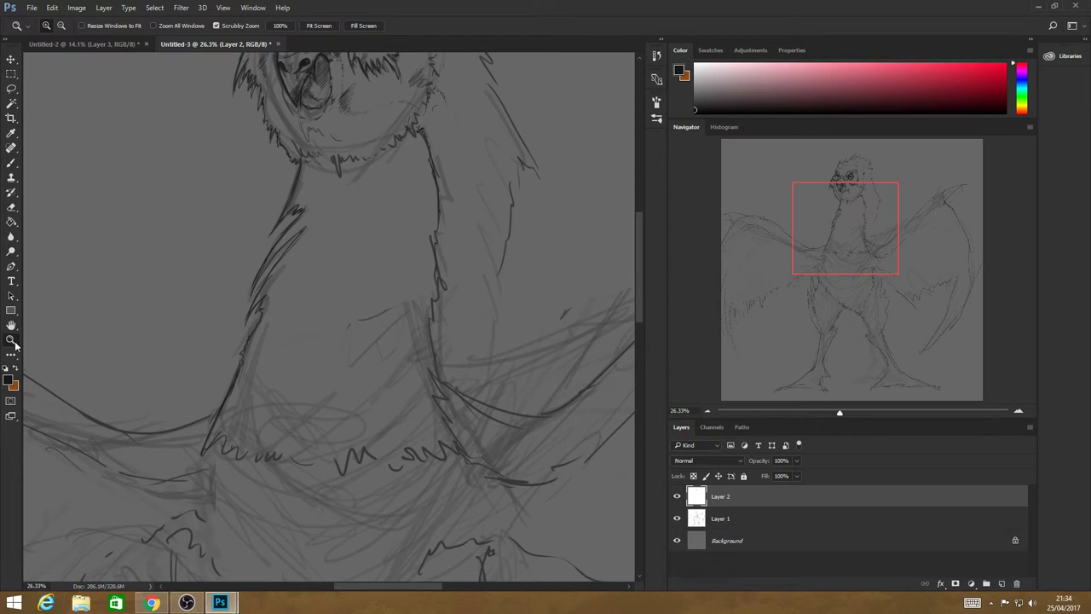
On a new layer above the linework, sketch a round chest form at the neck's base with a 32 px brush.
drag(506, 348, 474, 383)
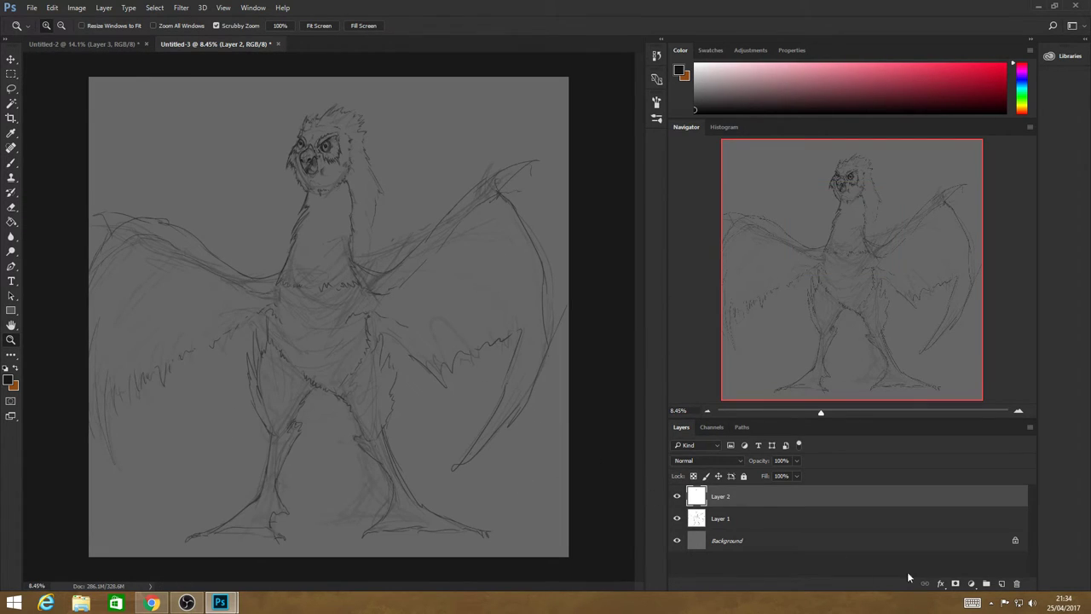
click(1001, 583)
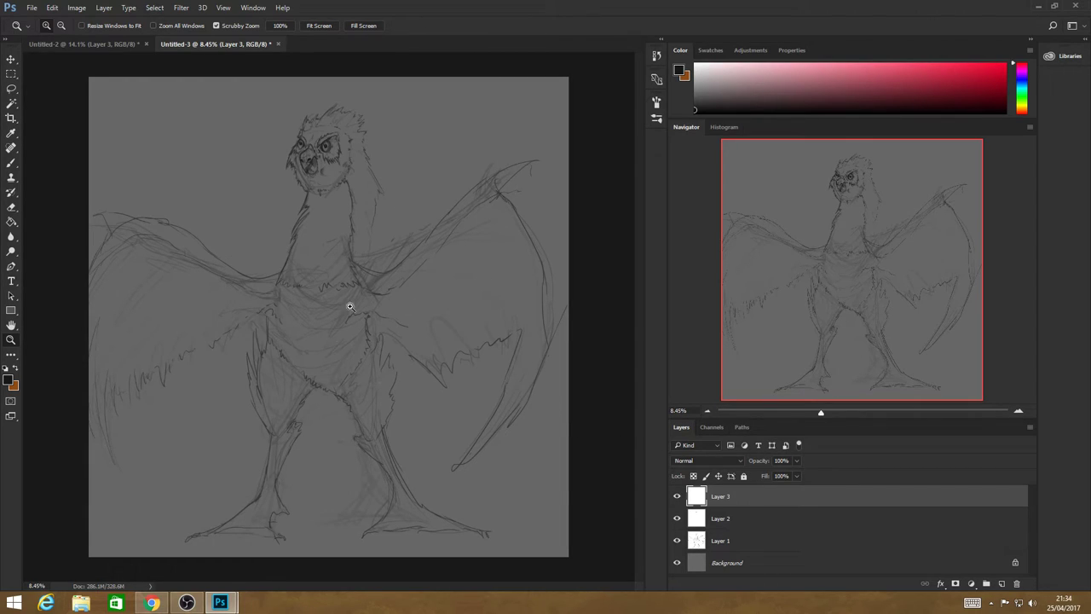
click(11, 163)
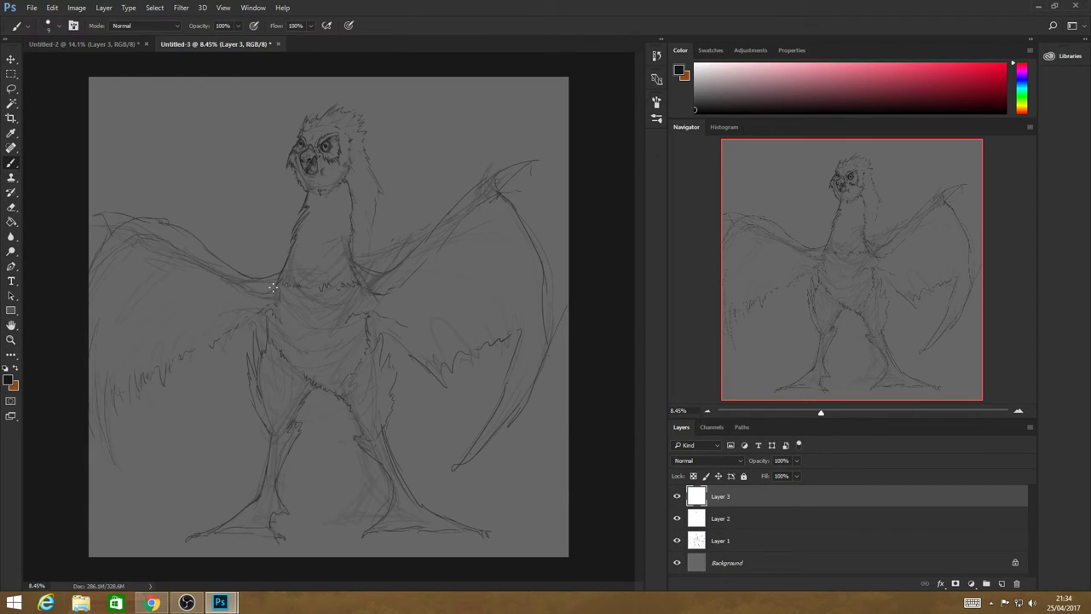
click(59, 26)
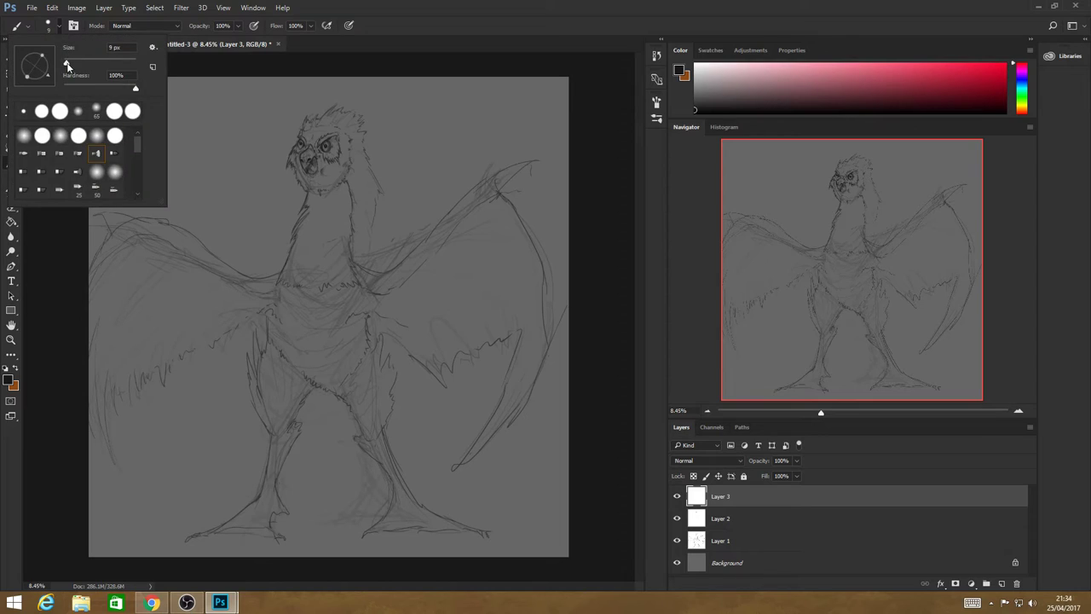
key(Return)
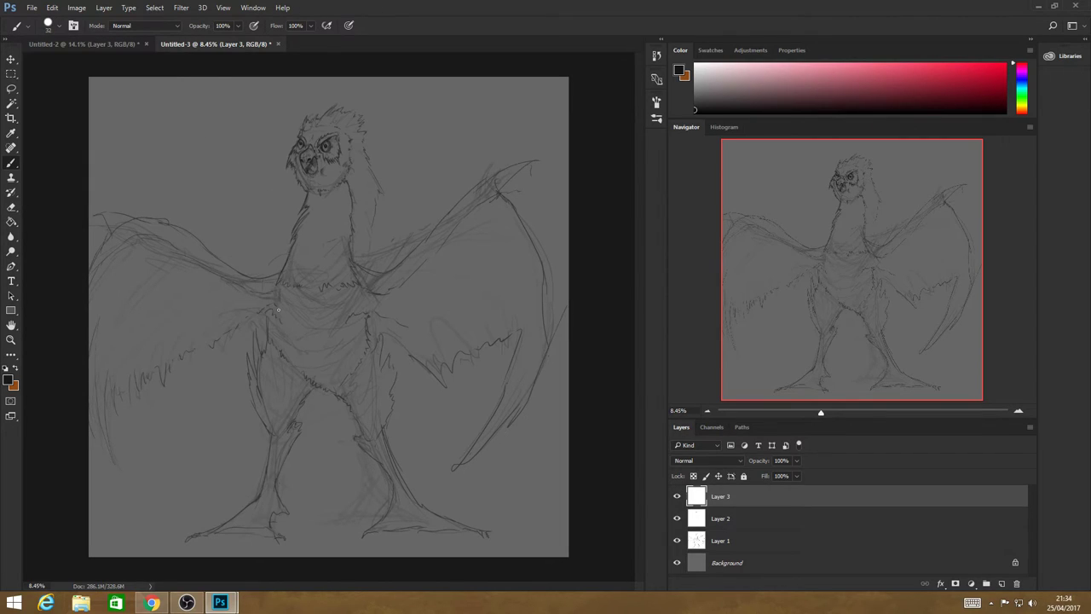
mouse_move(339, 254)
mouse_down()
mouse_move(361, 288)
mouse_move(338, 325)
mouse_up()
Turn on the brush's Transfer option and enlarge the brush to 67 px.
click(73, 26)
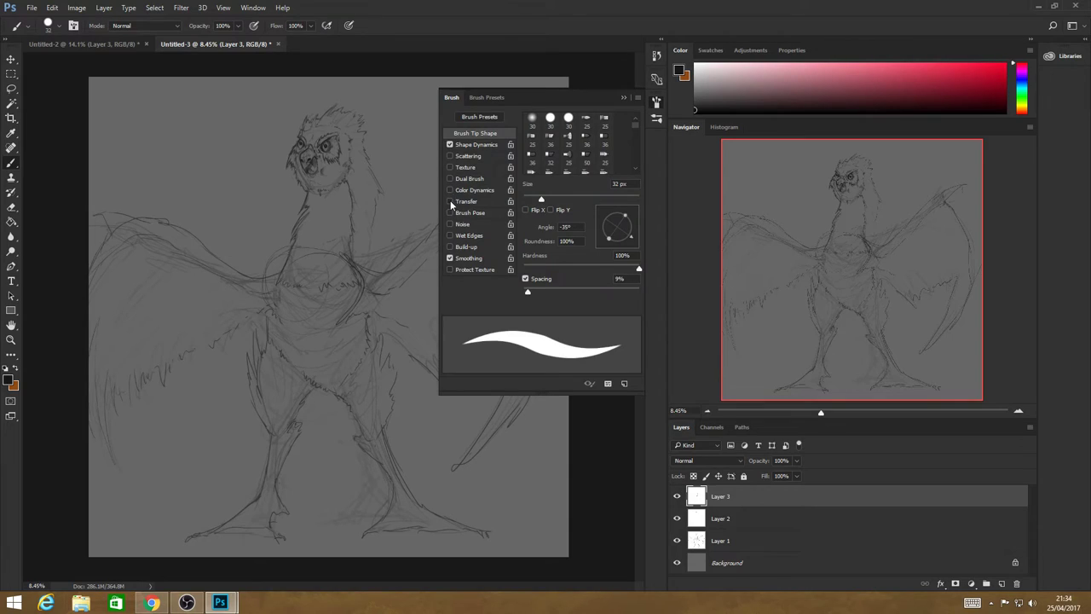
click(450, 202)
click(622, 97)
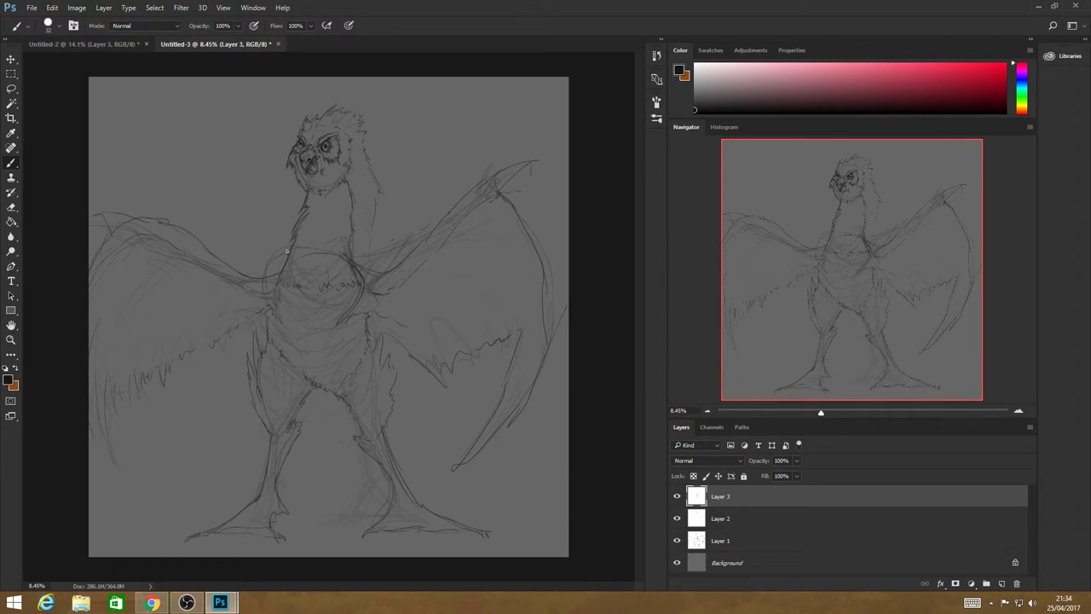
click(59, 26)
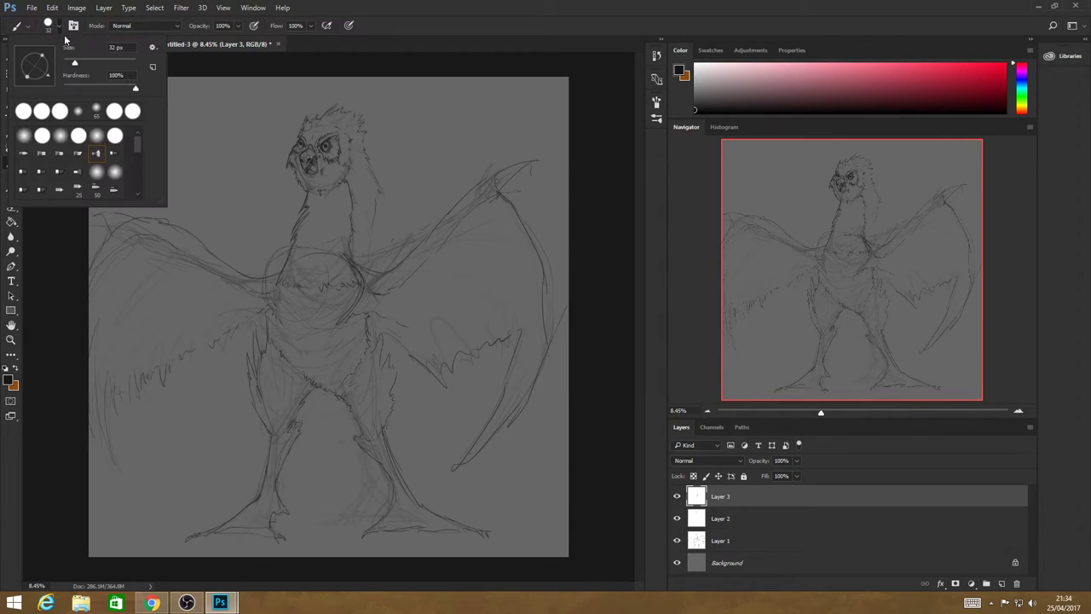
drag(80, 63, 87, 63)
Sketch a fuller chest curve on the body's left side, running from the neck's base down to the belly.
mouse_move(293, 247)
mouse_down()
mouse_move(287, 297)
mouse_move(292, 249)
mouse_move(267, 263)
mouse_up()
drag(310, 296, 329, 273)
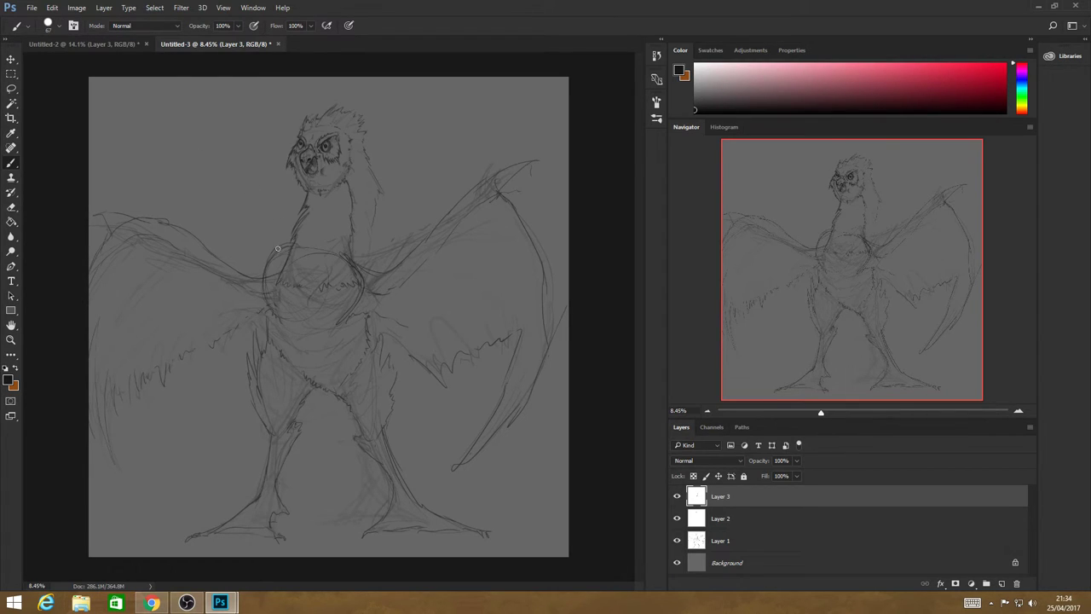
mouse_move(288, 243)
mouse_down()
mouse_move(273, 332)
mouse_move(272, 264)
mouse_move(275, 347)
mouse_move(267, 275)
mouse_move(273, 341)
mouse_up()
mouse_move(262, 274)
mouse_down()
mouse_move(306, 378)
mouse_move(261, 284)
mouse_move(338, 389)
mouse_up()
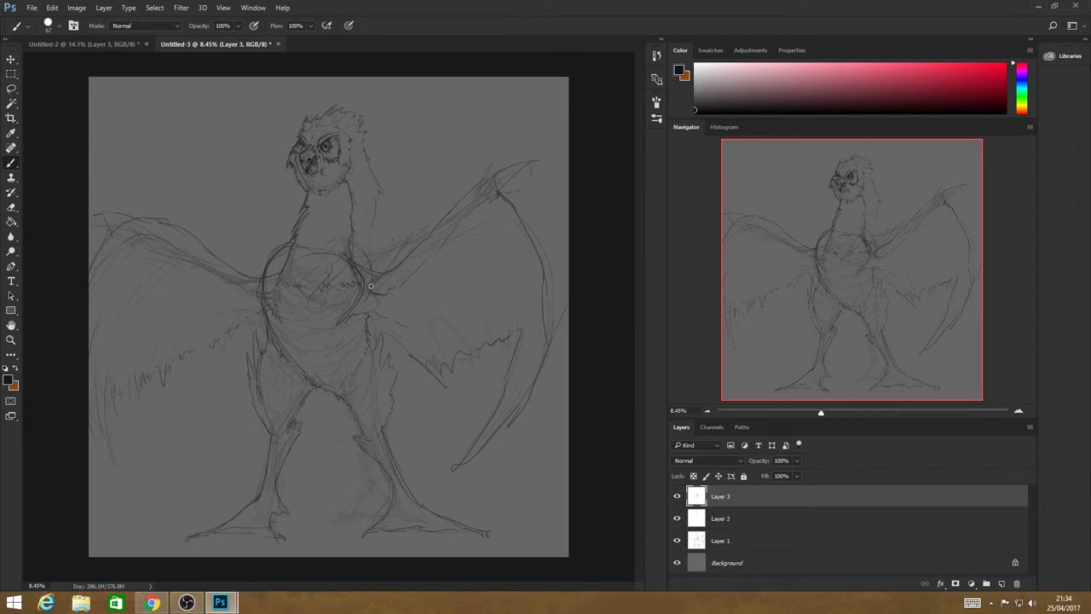
Draw the body's right contour from the neck past the chest to the belly, with lines leading into the thigh.
mouse_move(370, 284)
mouse_down()
mouse_move(349, 377)
mouse_move(347, 340)
mouse_move(339, 377)
mouse_move(297, 377)
mouse_up()
mouse_move(349, 214)
mouse_down()
mouse_move(372, 280)
mouse_move(342, 394)
mouse_up()
drag(370, 288, 353, 358)
mouse_move(356, 317)
mouse_down()
mouse_move(379, 381)
mouse_move(367, 357)
mouse_move(371, 370)
mouse_move(382, 346)
mouse_up()
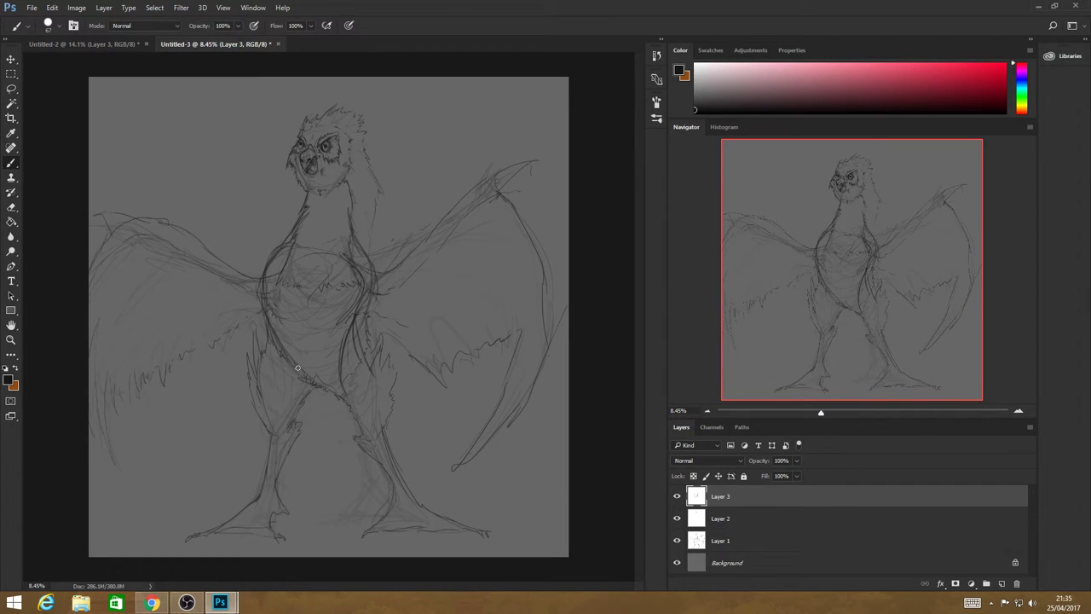
Darken the tapered lower belly and draw curved shoulder lines linking the neck's base to both wings.
mouse_move(295, 363)
mouse_down()
mouse_move(334, 397)
mouse_move(278, 346)
mouse_up()
drag(264, 275, 237, 269)
mouse_move(357, 254)
mouse_down()
mouse_move(397, 271)
mouse_move(416, 261)
mouse_move(413, 249)
mouse_move(381, 269)
mouse_up()
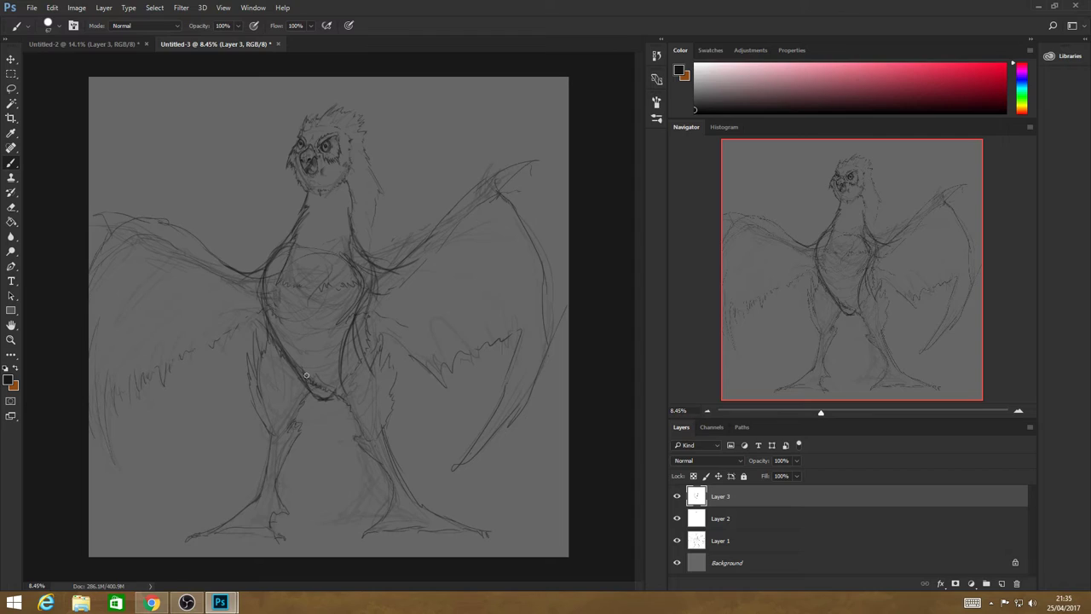
Redraw both legs over the rough sketch, from the feathered thighs down through the ankles to the feet.
mouse_move(267, 334)
mouse_down()
mouse_move(250, 380)
mouse_move(277, 437)
mouse_up()
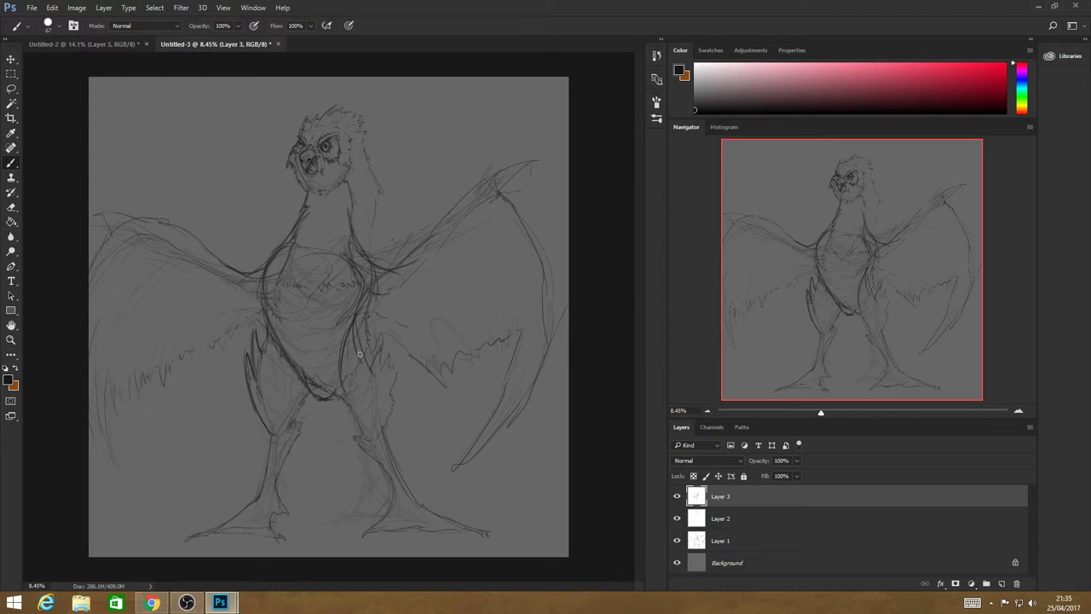
mouse_move(366, 351)
mouse_down()
mouse_move(354, 327)
mouse_move(365, 361)
mouse_move(371, 314)
mouse_move(386, 373)
mouse_move(340, 360)
mouse_move(334, 375)
mouse_move(371, 441)
mouse_up()
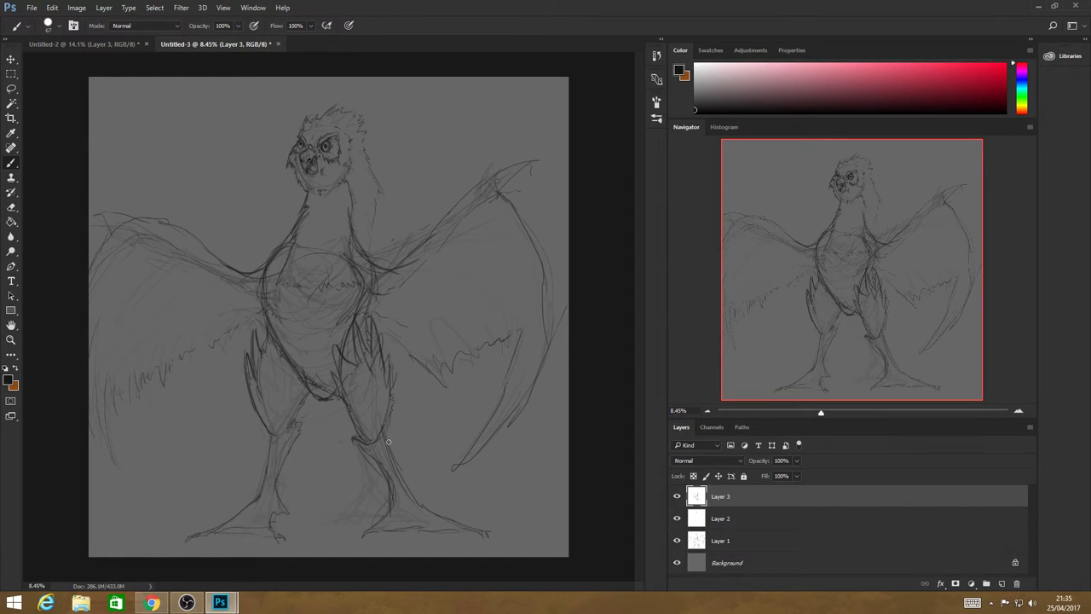
mouse_move(382, 419)
mouse_down()
mouse_move(407, 493)
mouse_move(428, 514)
mouse_move(477, 525)
mouse_up()
drag(392, 503, 363, 536)
drag(302, 435, 277, 502)
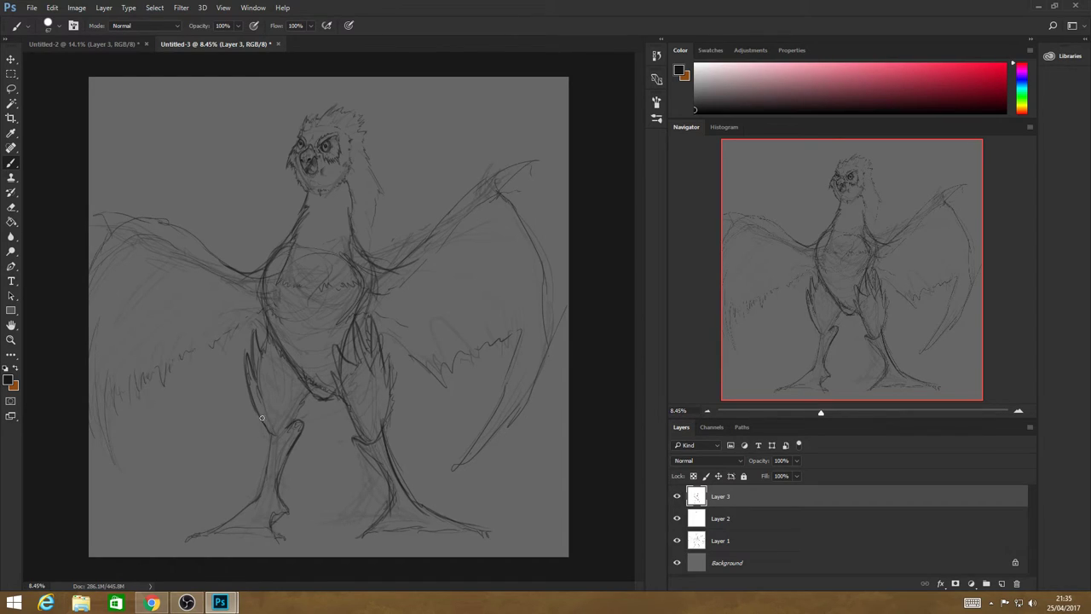
drag(262, 417, 260, 489)
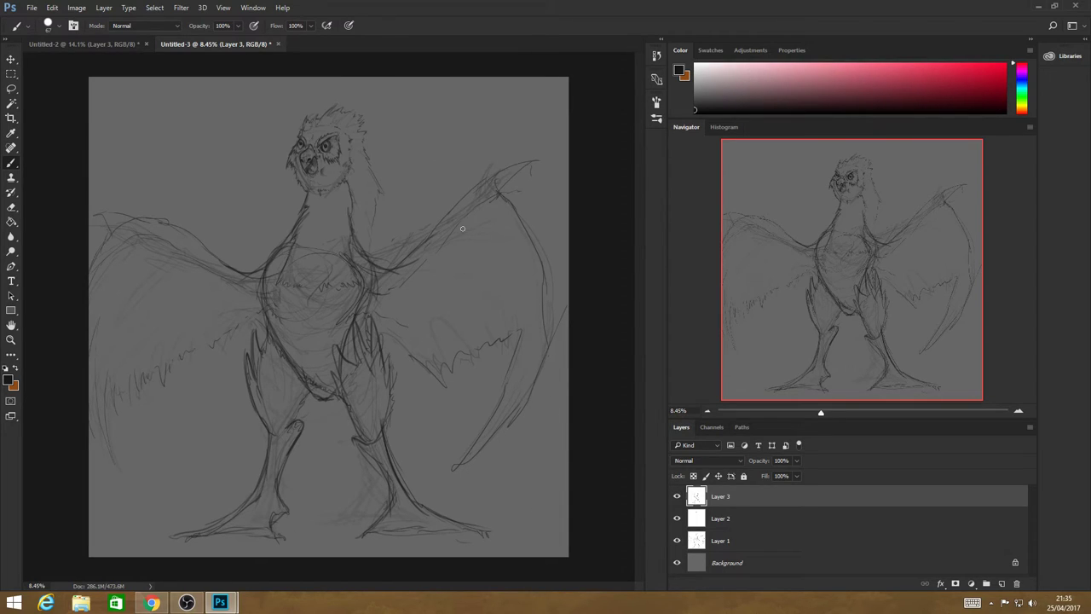
Sketch narrower, raised wings with long curved outer edges on both sides and a jagged feather edge beside the thighs.
mouse_move(427, 248)
mouse_down()
mouse_move(455, 218)
mouse_move(429, 386)
mouse_up()
drag(223, 203, 159, 305)
drag(127, 223, 175, 388)
drag(146, 328, 230, 442)
drag(399, 271, 467, 199)
mouse_move(394, 271)
mouse_down()
mouse_move(484, 153)
mouse_move(458, 391)
mouse_move(440, 426)
mouse_up()
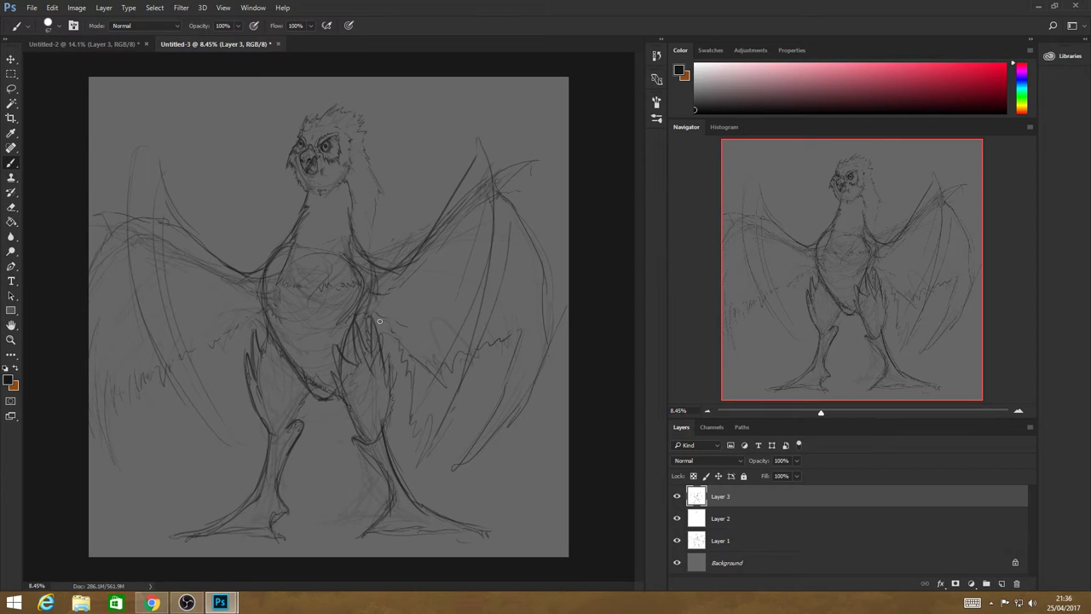
drag(187, 386, 238, 469)
mouse_move(239, 468)
mouse_down()
mouse_move(219, 365)
mouse_move(228, 371)
mouse_move(228, 332)
mouse_up()
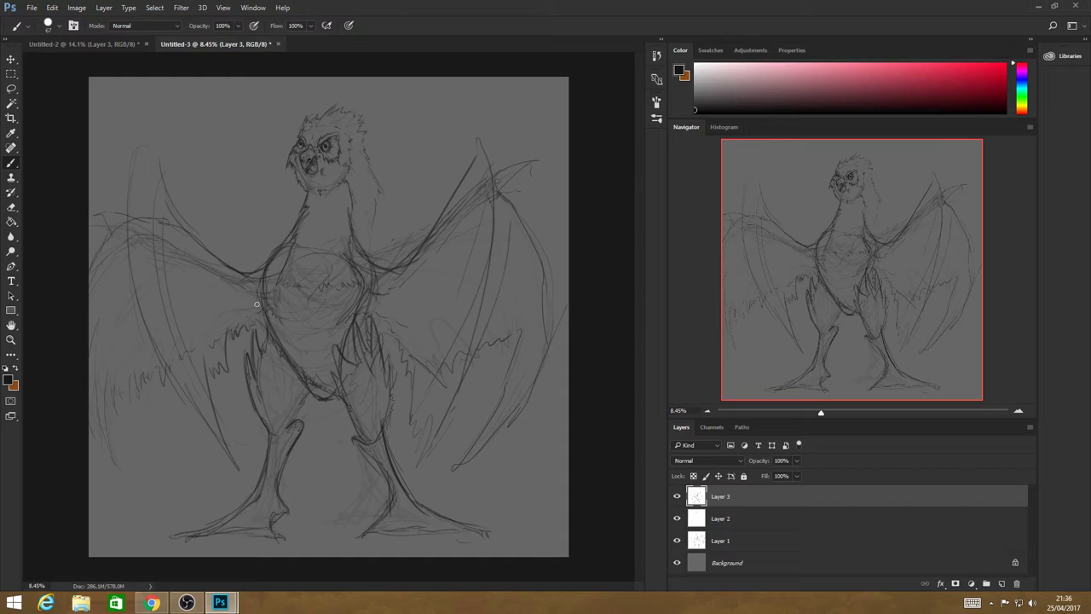
Erase the old wide wing lines from Layer 1 on both sides of the body.
click(757, 541)
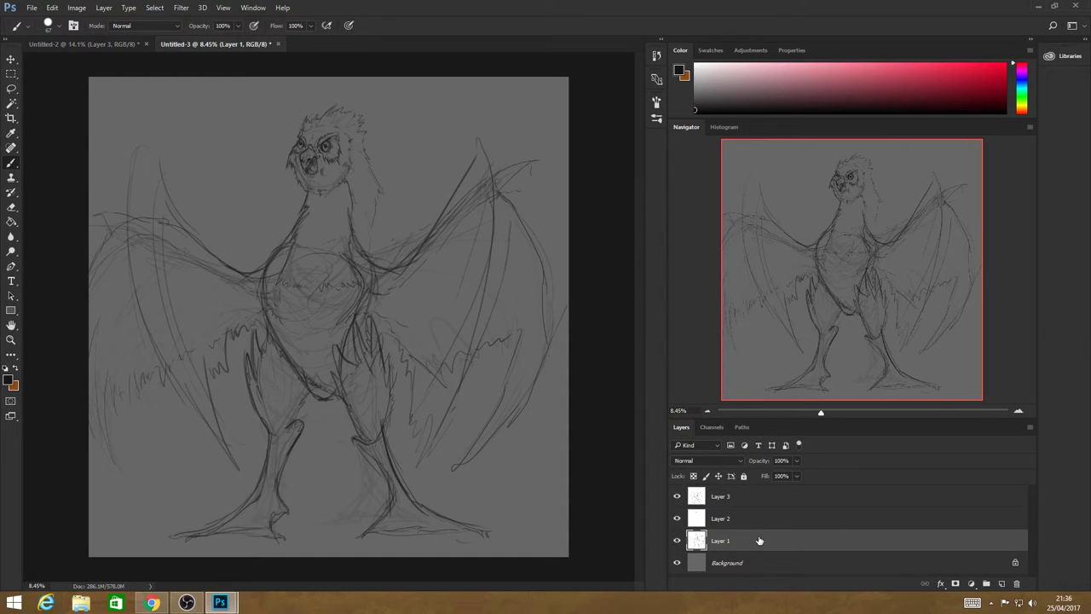
mouse_move(114, 190)
mouse_down()
mouse_move(93, 309)
mouse_move(117, 452)
mouse_move(118, 374)
mouse_move(151, 372)
mouse_up()
mouse_move(121, 217)
mouse_down()
mouse_move(147, 196)
mouse_move(143, 230)
mouse_move(166, 264)
mouse_move(208, 253)
mouse_move(240, 281)
mouse_move(139, 205)
mouse_move(168, 296)
mouse_up()
mouse_move(397, 260)
mouse_down()
mouse_move(409, 273)
mouse_move(432, 242)
mouse_move(448, 299)
mouse_move(499, 290)
mouse_move(534, 346)
mouse_move(469, 452)
mouse_move(529, 311)
mouse_move(451, 378)
mouse_move(415, 330)
mouse_move(536, 321)
mouse_move(526, 246)
mouse_move(480, 205)
mouse_up()
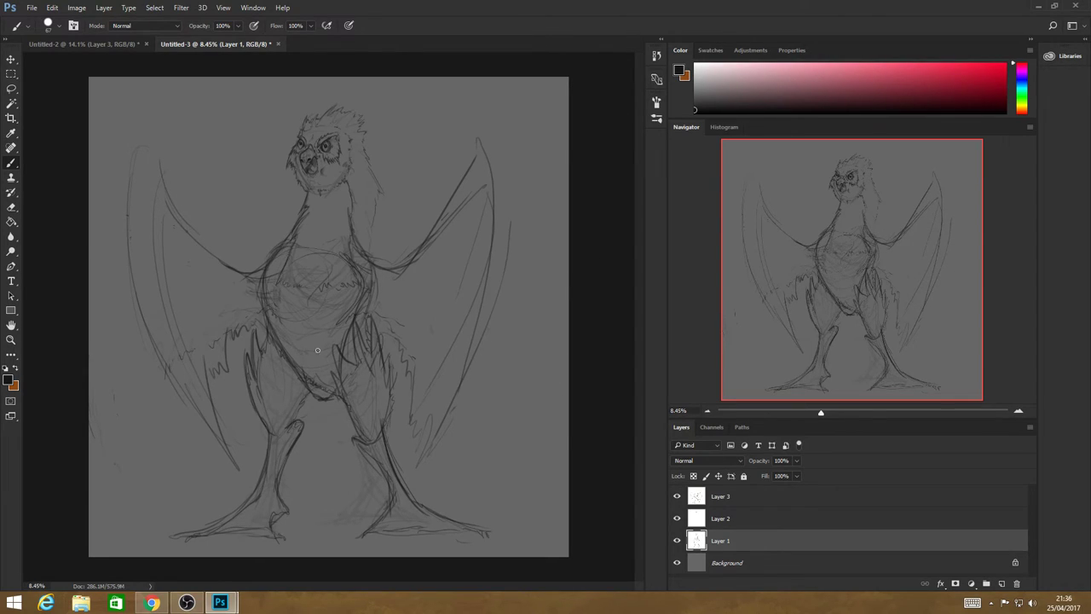
Try a reduced opacity on Layer 3 and restore it to 100%.
click(729, 495)
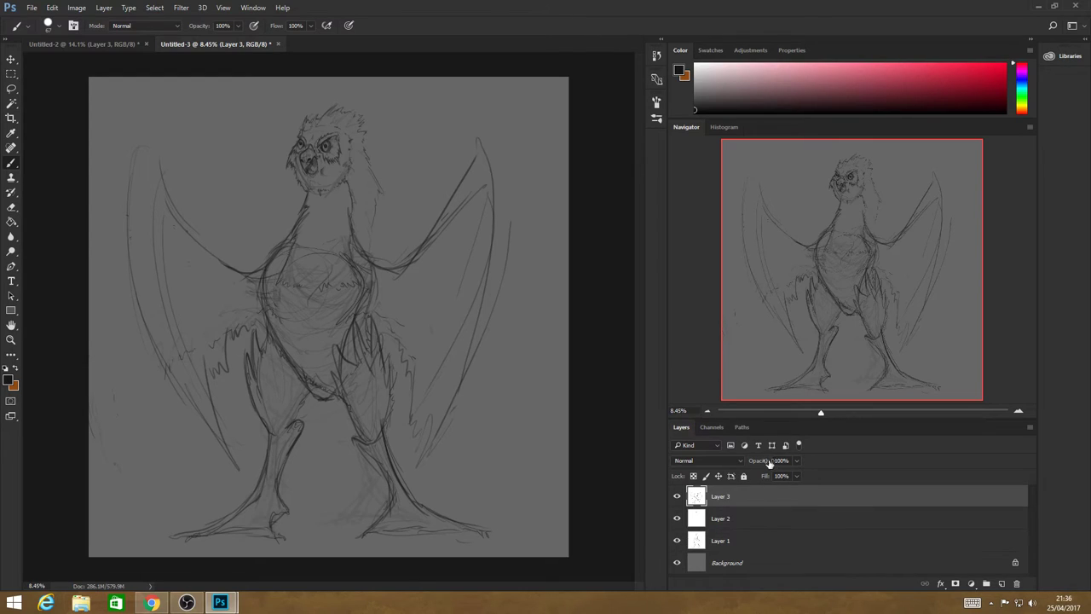
drag(797, 466, 778, 480)
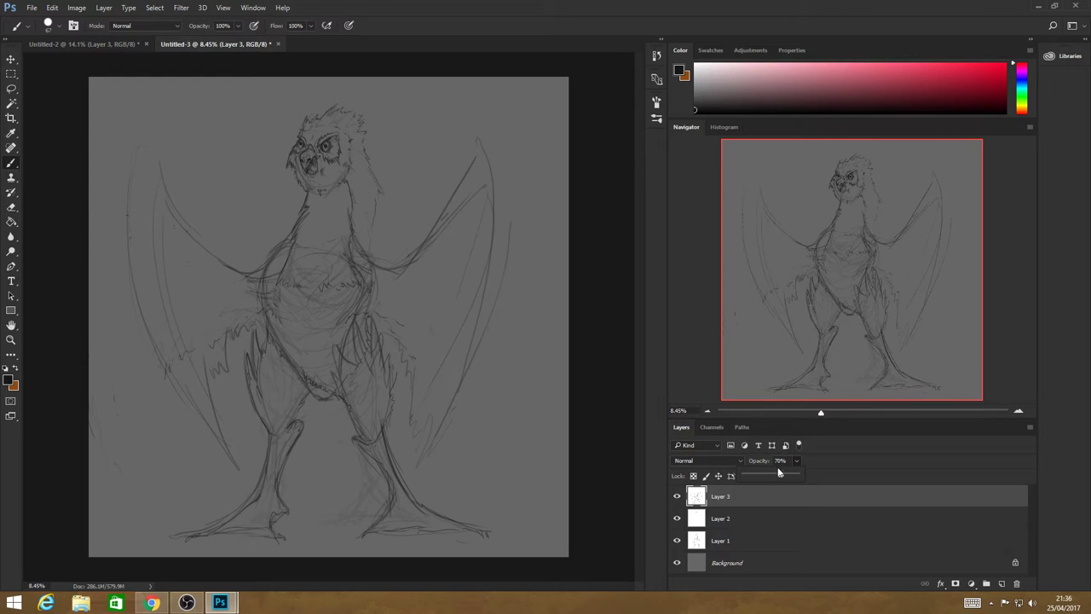
drag(783, 477, 825, 469)
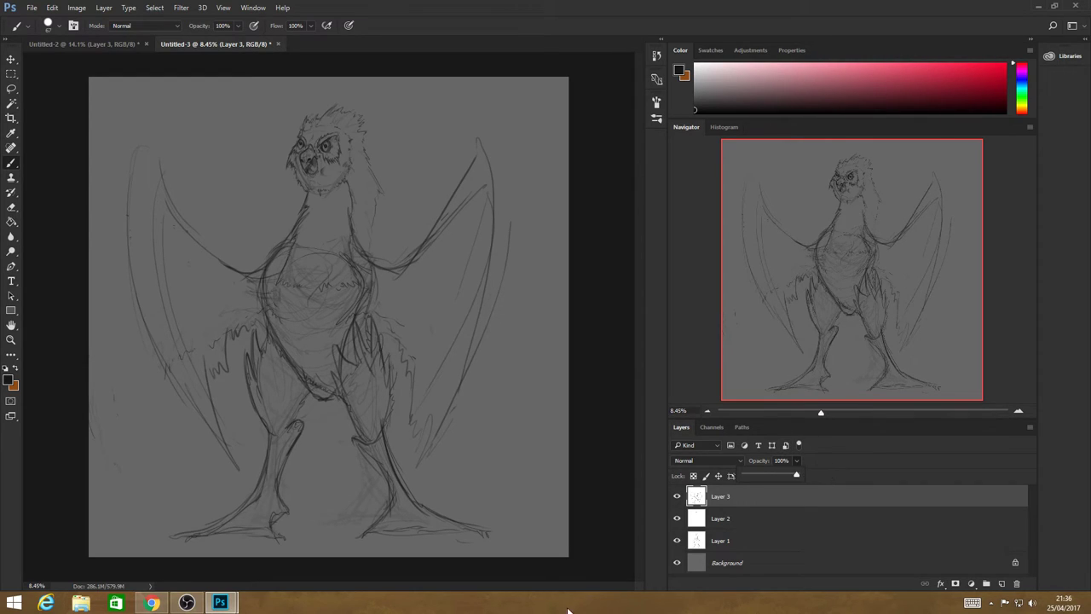
Merge the three sketch layers into one, keeping the grey background separate, and lower the merged layer's opacity to 34%.
click(677, 563)
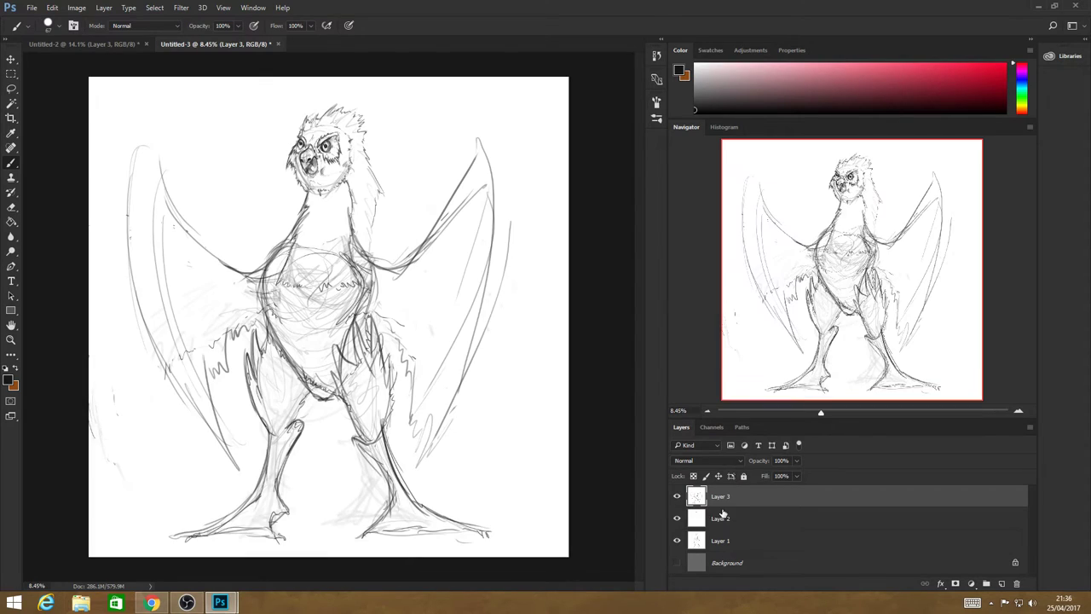
right_click(735, 496)
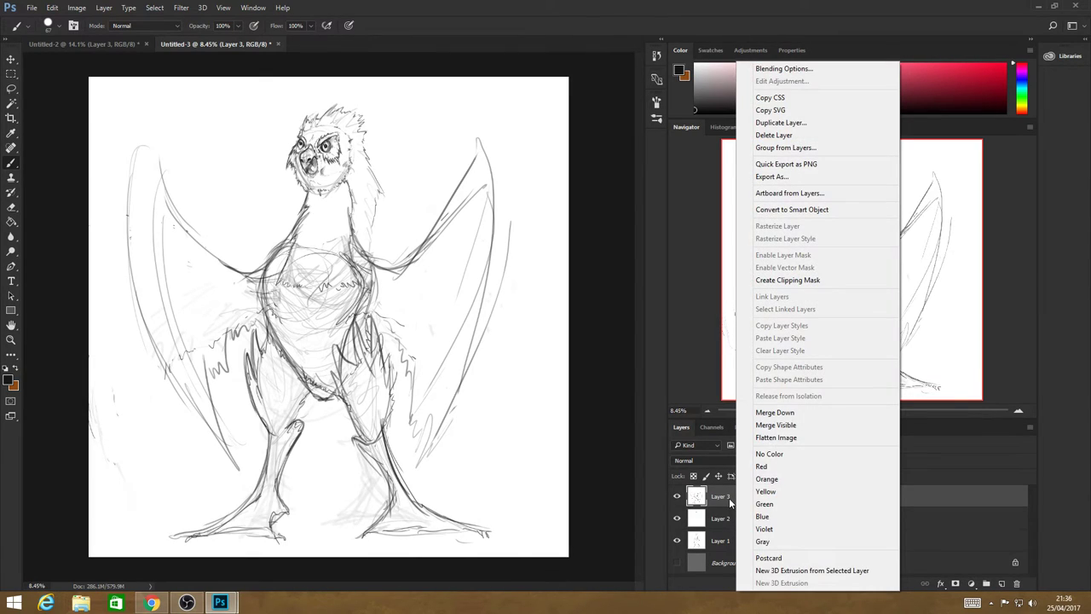
click(778, 425)
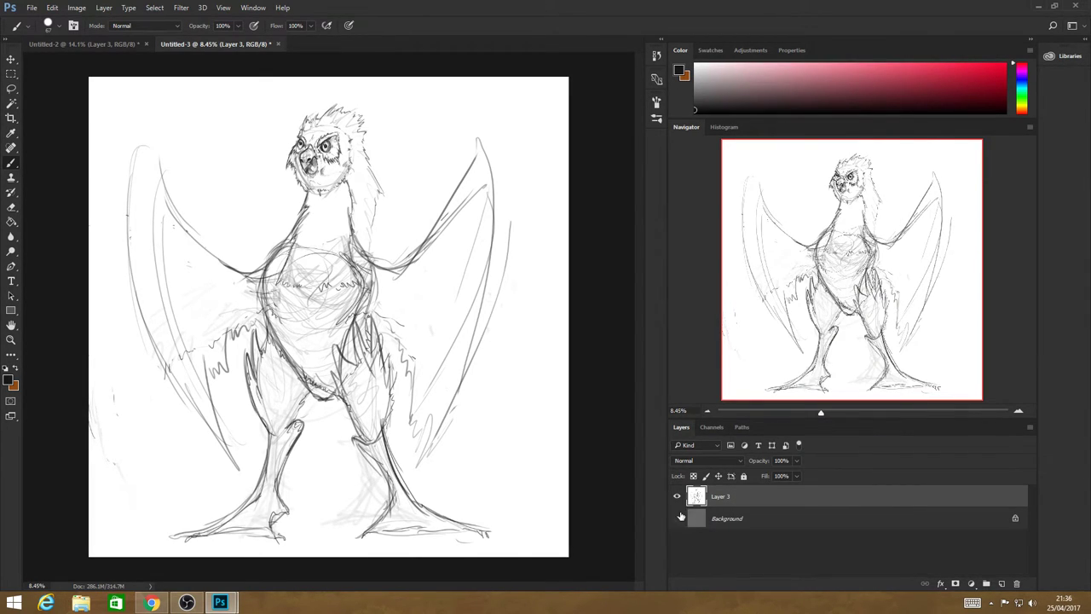
click(677, 519)
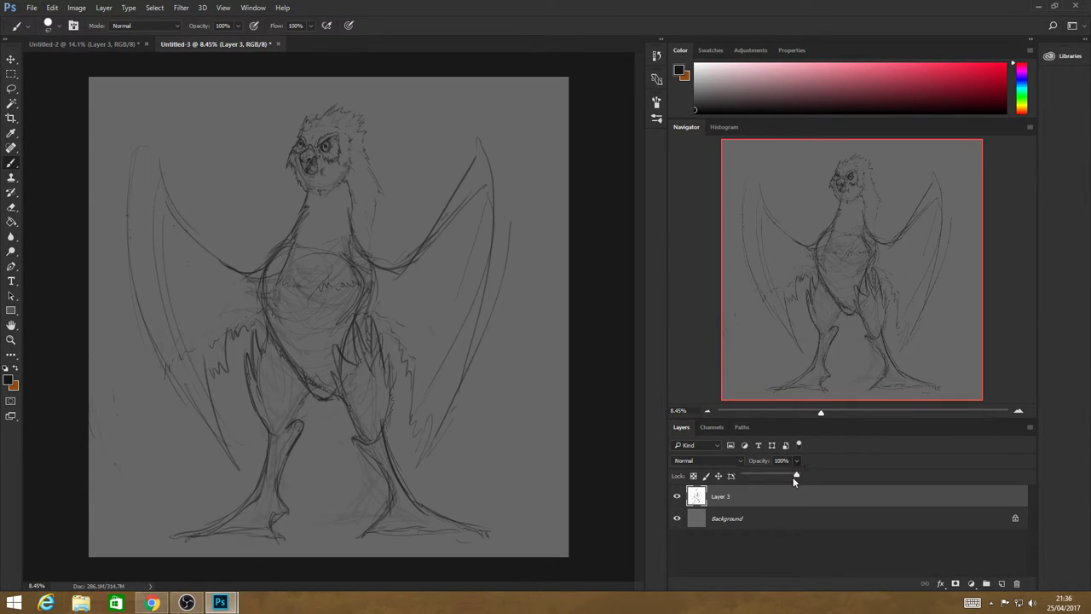
drag(795, 476, 762, 480)
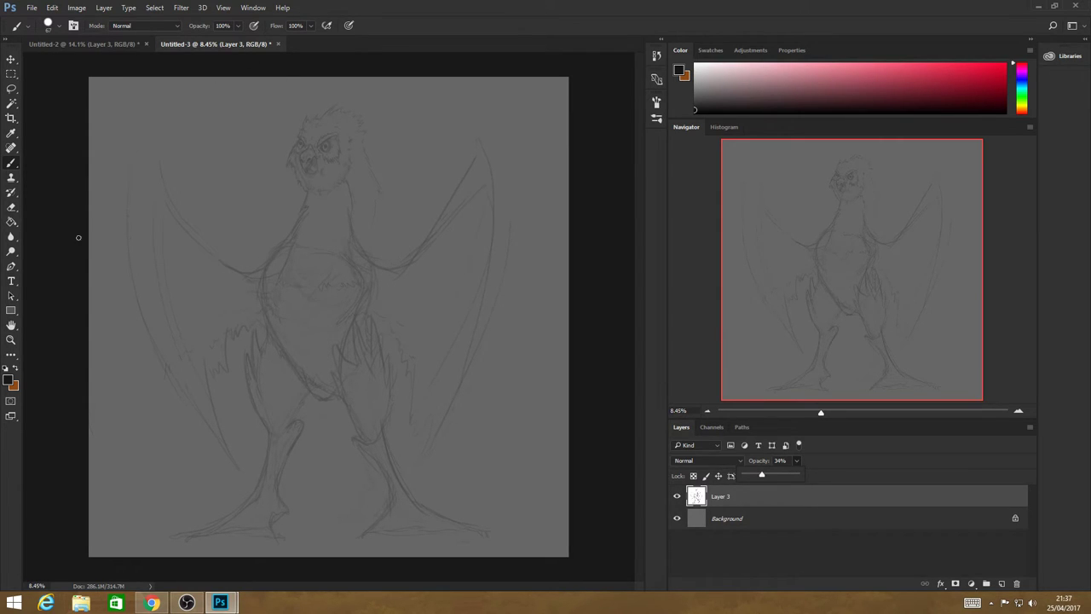
Bring the head into close view and add a new layer above the faded sketch for brush linework.
click(11, 339)
drag(357, 146, 409, 196)
drag(189, 167, 248, 213)
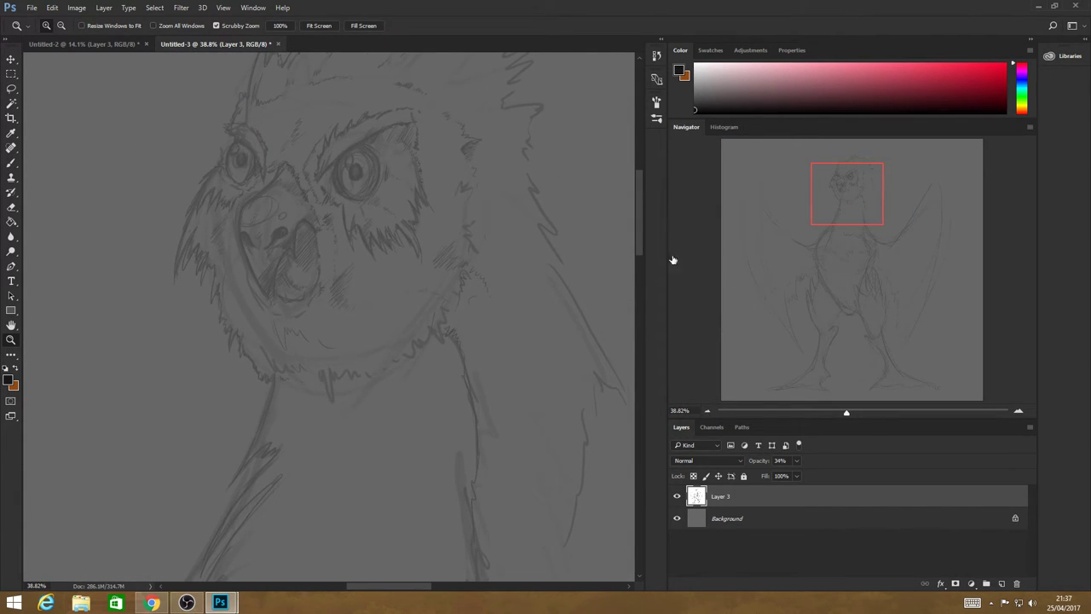
scroll(638, 220, up, 2)
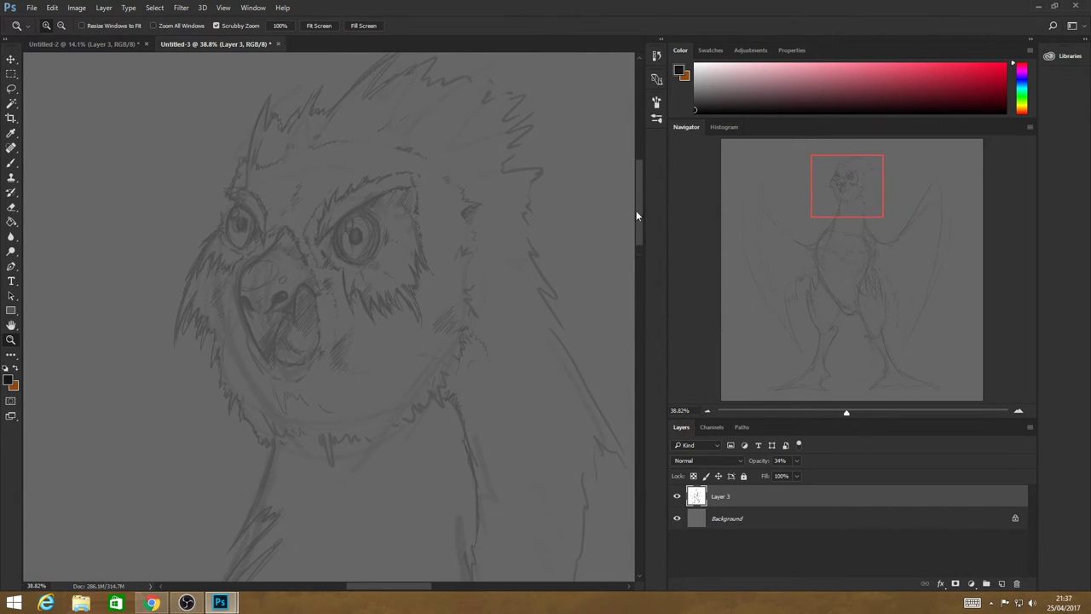
click(1002, 583)
click(15, 165)
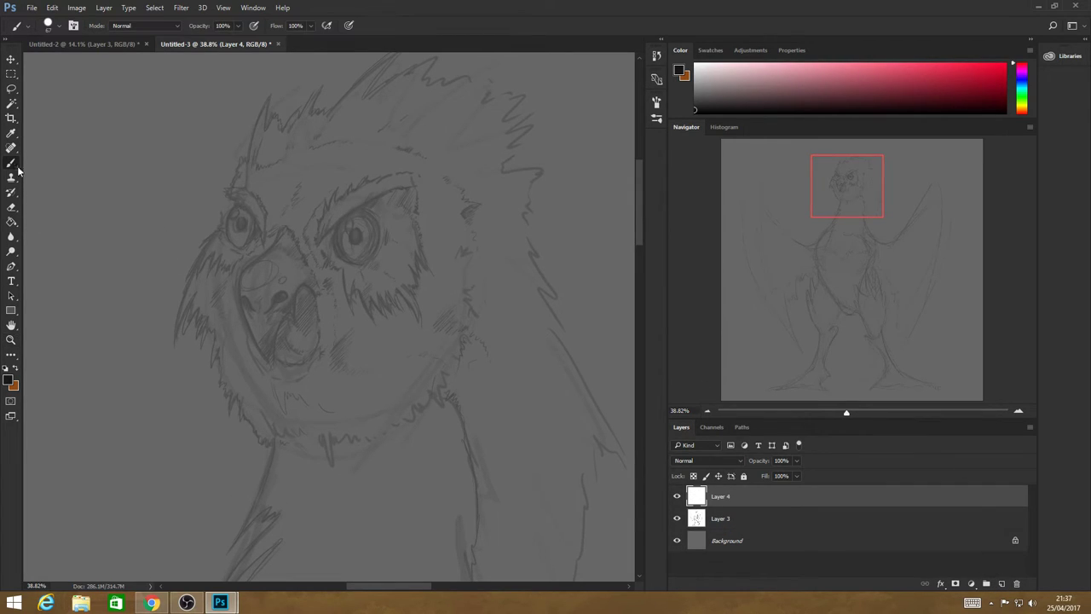
Turn off the brush's Transfer dynamics, keep pen-pressure Shape Dynamics, and undo a test squiggle made beside the head.
click(74, 26)
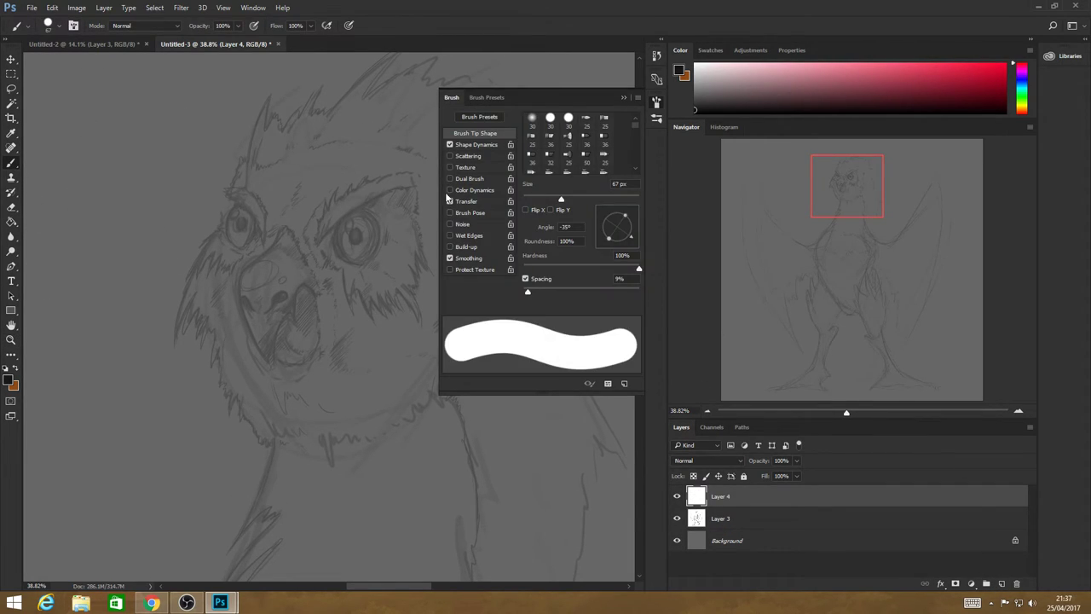
click(625, 98)
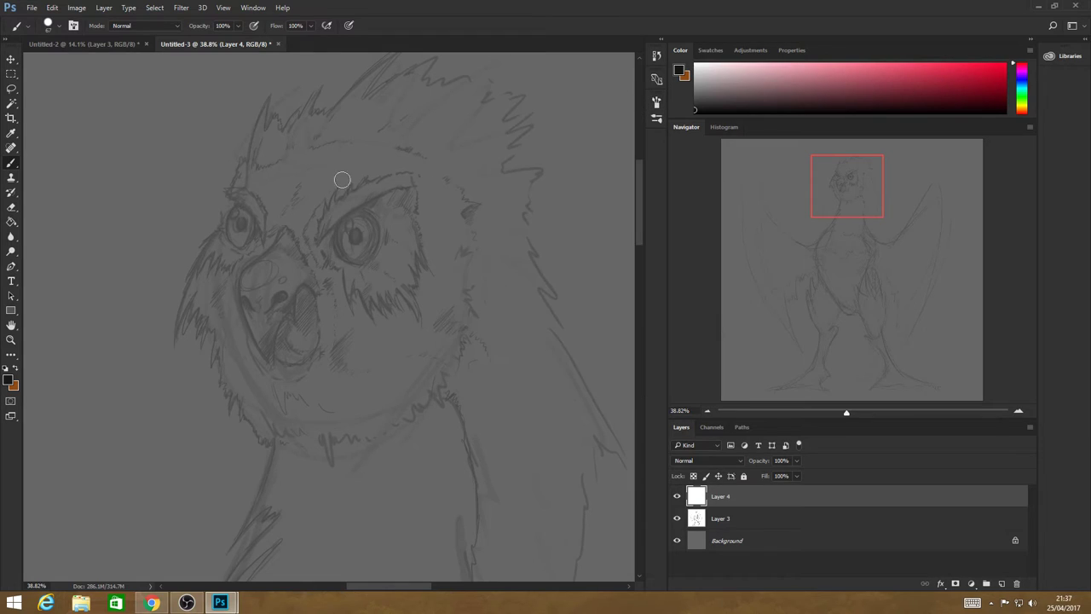
click(73, 26)
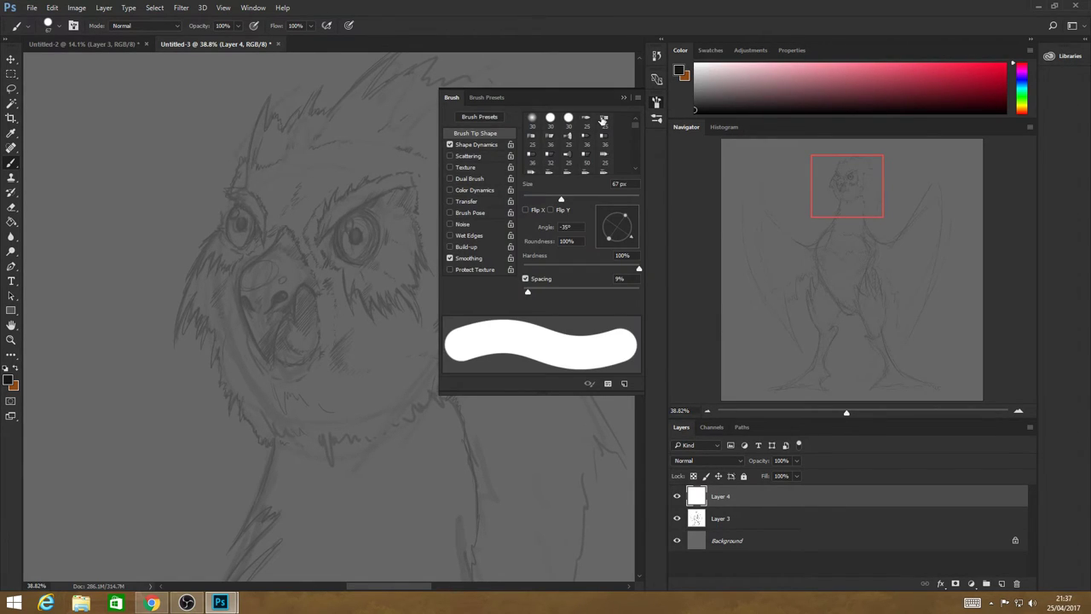
click(482, 144)
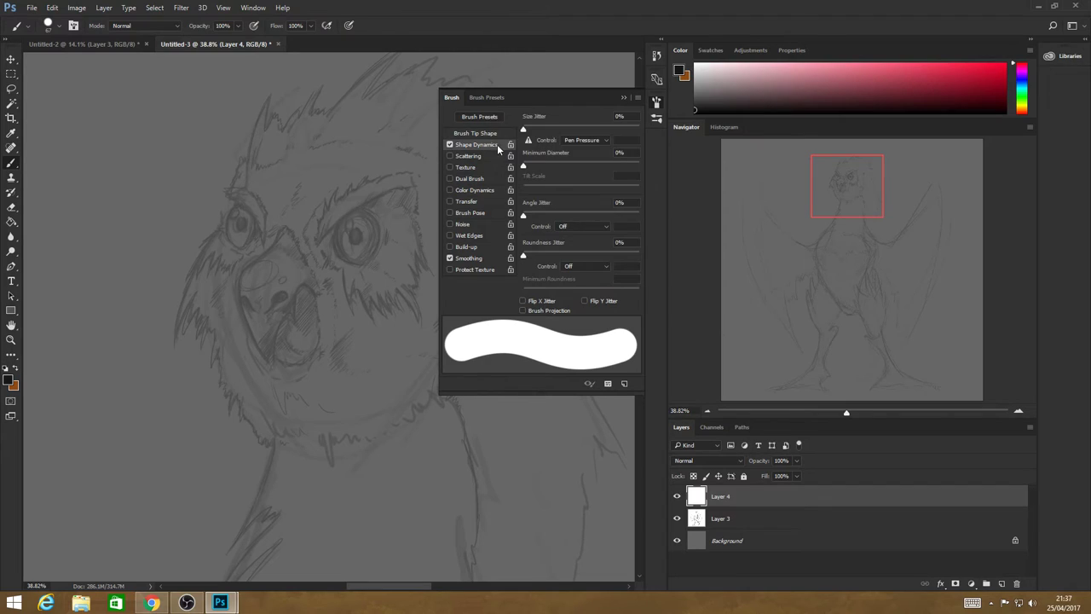
click(623, 97)
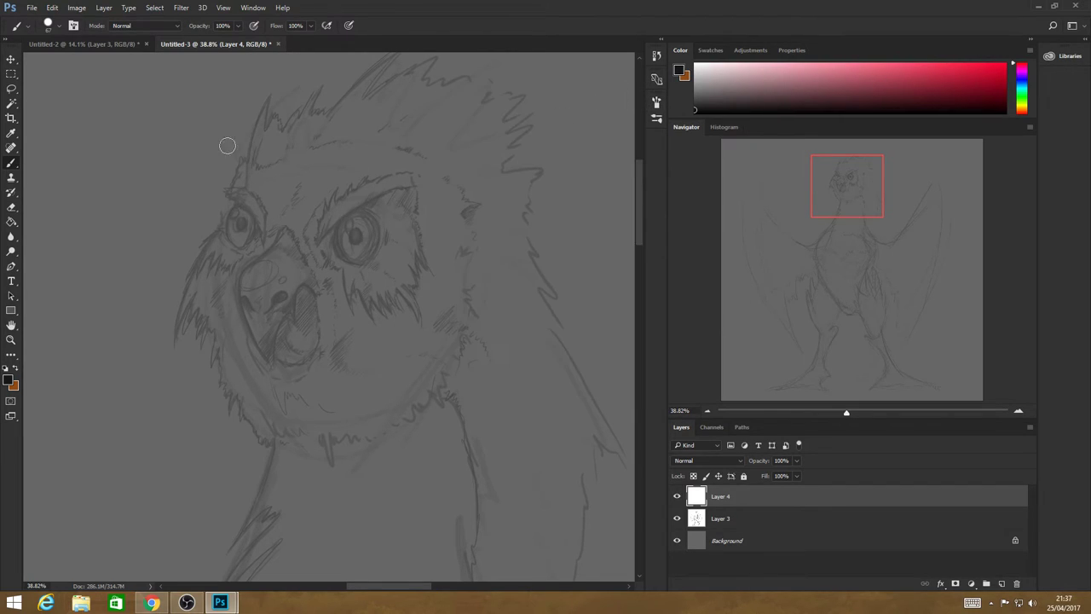
drag(139, 119, 174, 226)
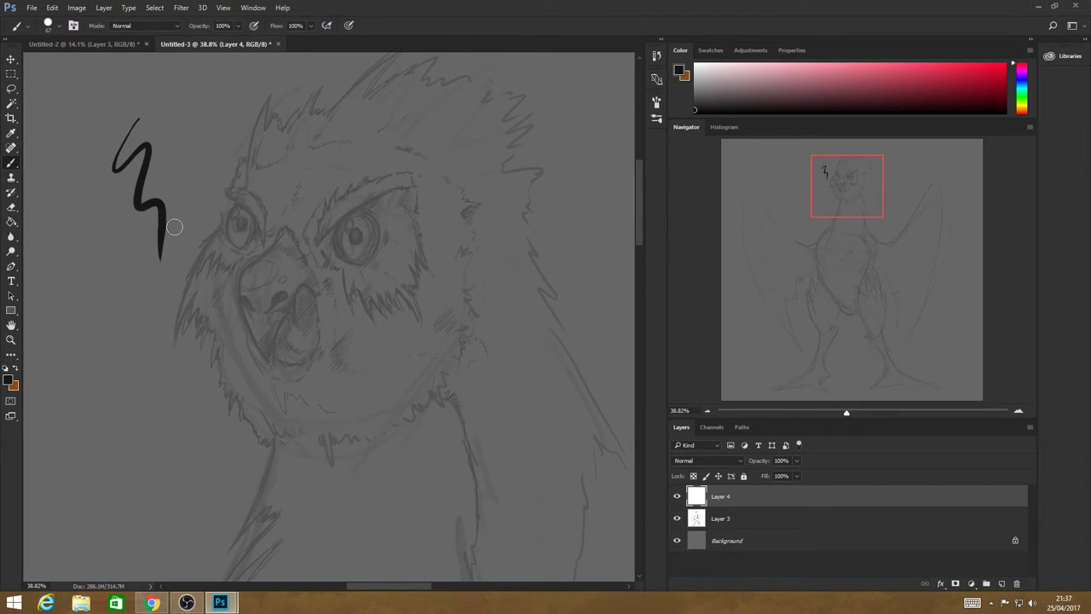
key(ctrl+z)
Reduce the brush size to 15 px and ink the beak-side curve of the larger eye's rim on Layer 4.
click(60, 28)
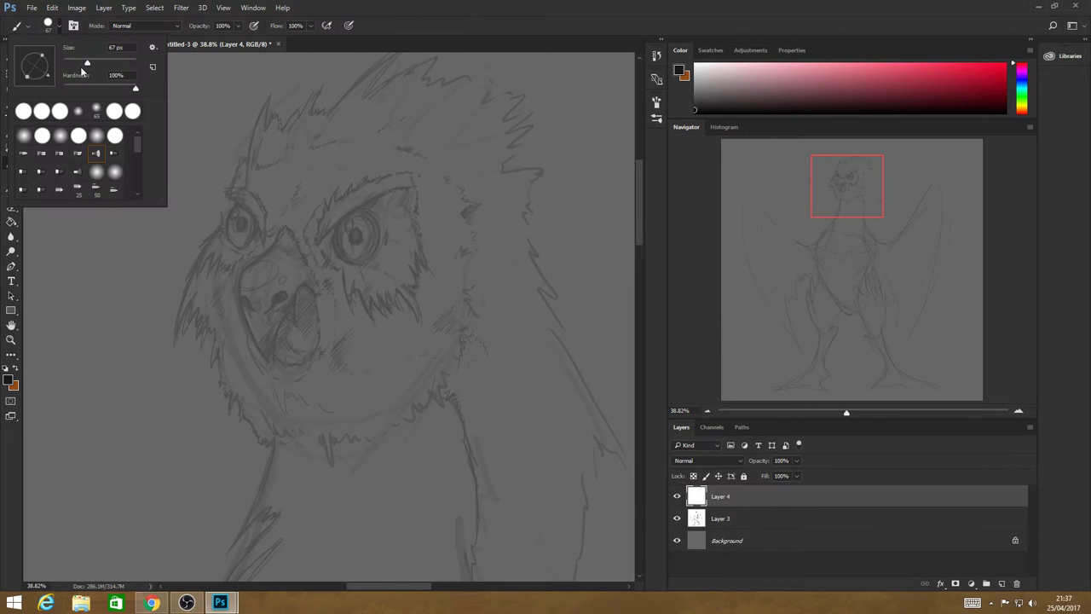
drag(87, 63, 68, 63)
drag(340, 220, 338, 255)
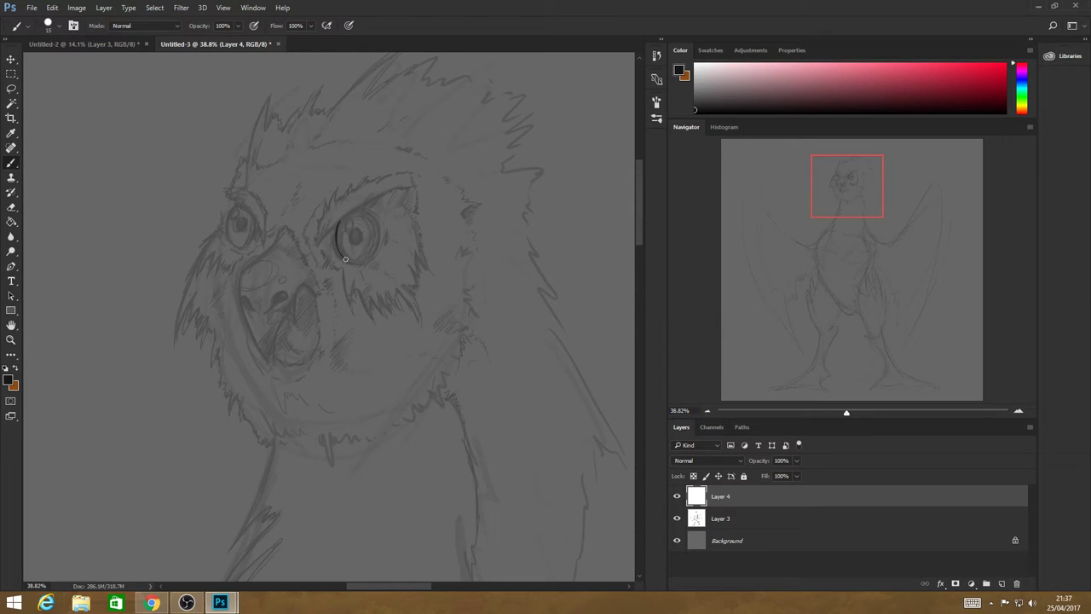
Ink the larger eye's pupil outline, the small reflection inside it, and the oval and curved highlight shapes beside it.
click(10, 340)
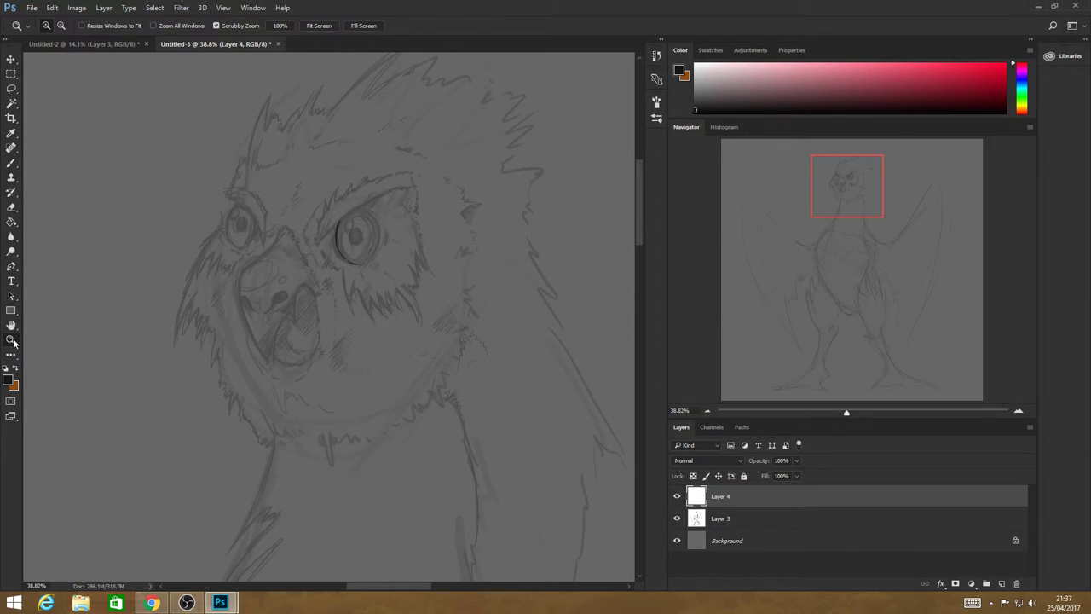
drag(388, 222, 437, 260)
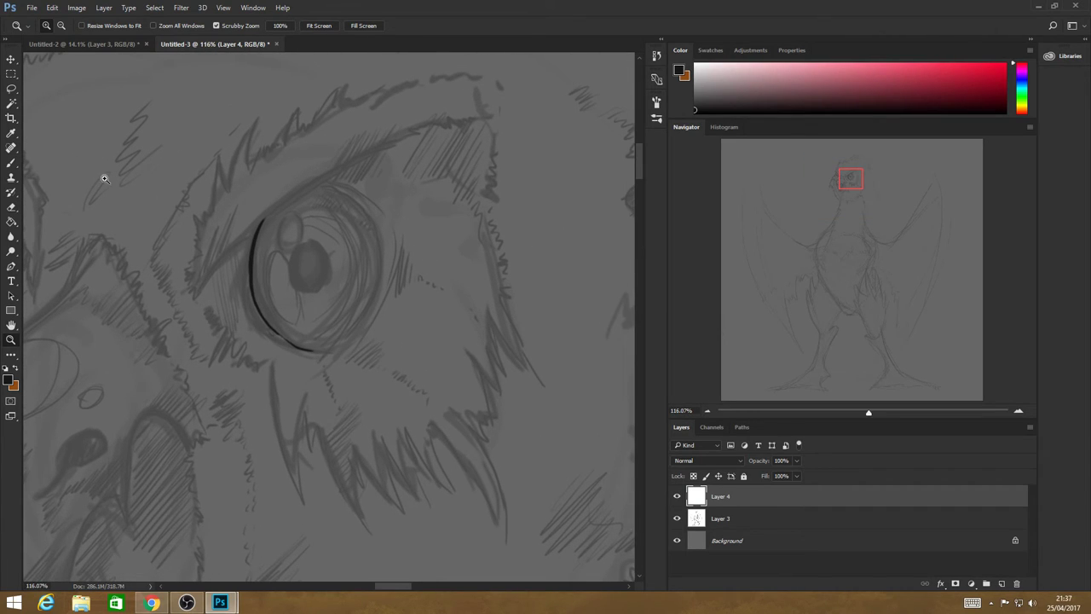
click(10, 162)
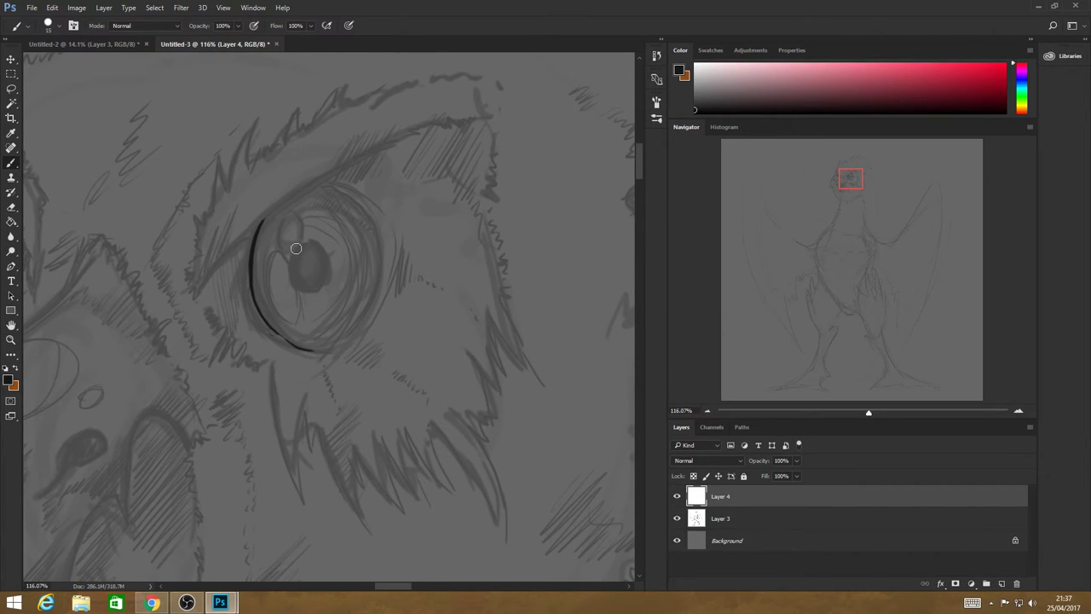
mouse_move(291, 257)
mouse_down()
mouse_move(296, 287)
mouse_move(312, 292)
mouse_up()
mouse_move(302, 244)
mouse_down()
mouse_move(329, 259)
mouse_move(322, 281)
mouse_move(303, 289)
mouse_up()
mouse_move(295, 268)
mouse_down()
mouse_move(309, 248)
mouse_move(293, 258)
mouse_up()
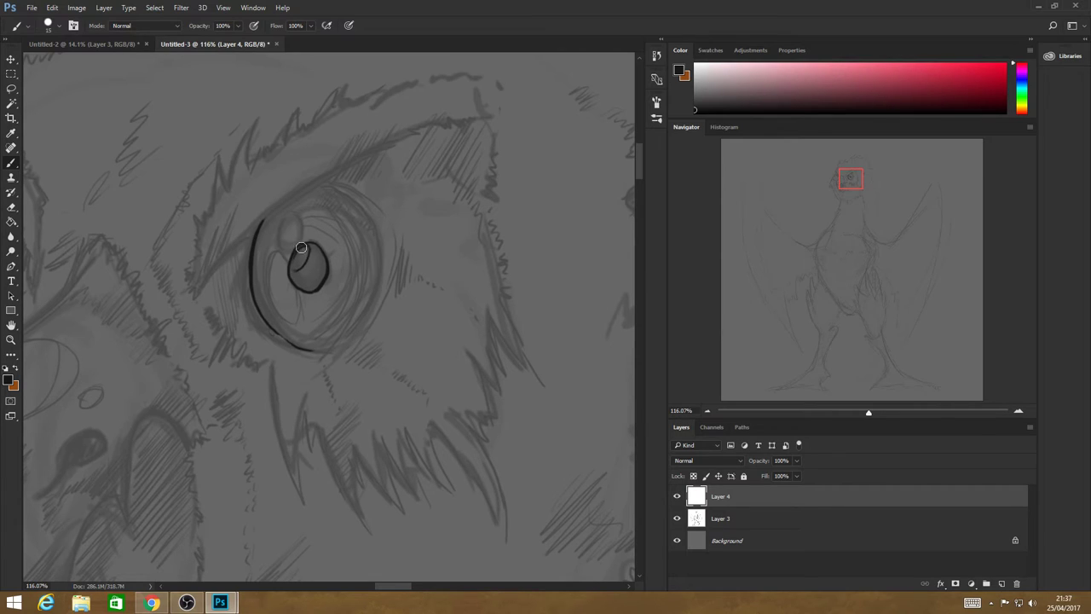
mouse_move(298, 216)
mouse_down()
mouse_move(279, 238)
mouse_move(285, 248)
mouse_move(303, 219)
mouse_move(283, 226)
mouse_move(284, 248)
mouse_move(298, 217)
mouse_up()
mouse_move(287, 262)
mouse_down()
mouse_move(270, 254)
mouse_move(271, 308)
mouse_move(266, 285)
mouse_move(288, 324)
mouse_move(299, 295)
mouse_move(292, 325)
mouse_move(272, 291)
mouse_up()
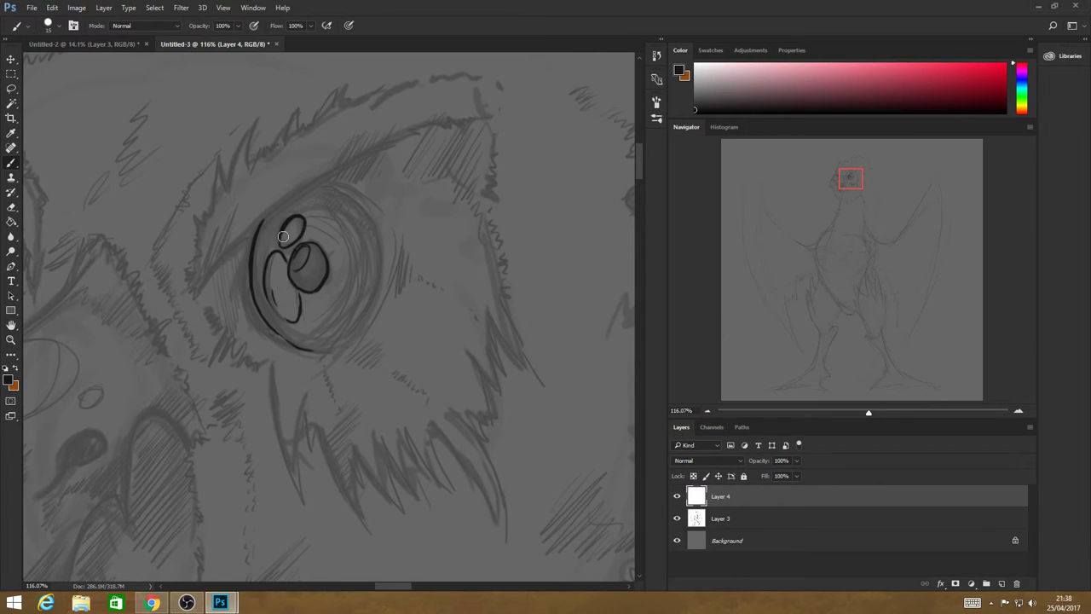
Ink the outer side of the eye's rim and the doubled eyelid contours around it, and hatch the pupil dark.
mouse_move(323, 186)
mouse_down()
mouse_move(365, 219)
mouse_move(382, 276)
mouse_move(372, 305)
mouse_move(325, 348)
mouse_up()
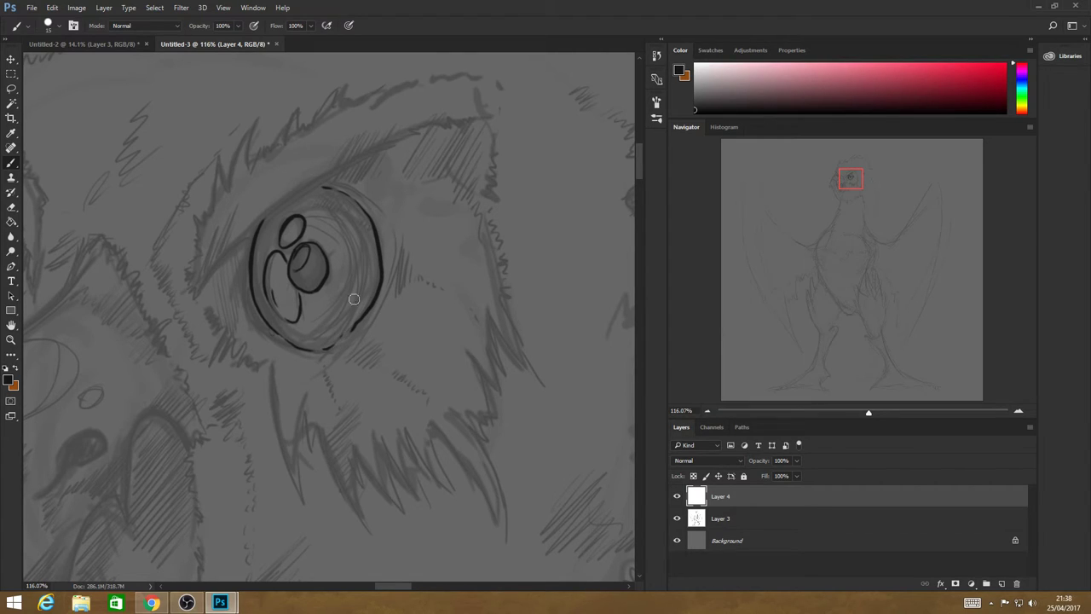
mouse_move(333, 182)
mouse_down()
mouse_move(390, 219)
mouse_move(399, 250)
mouse_move(387, 291)
mouse_up()
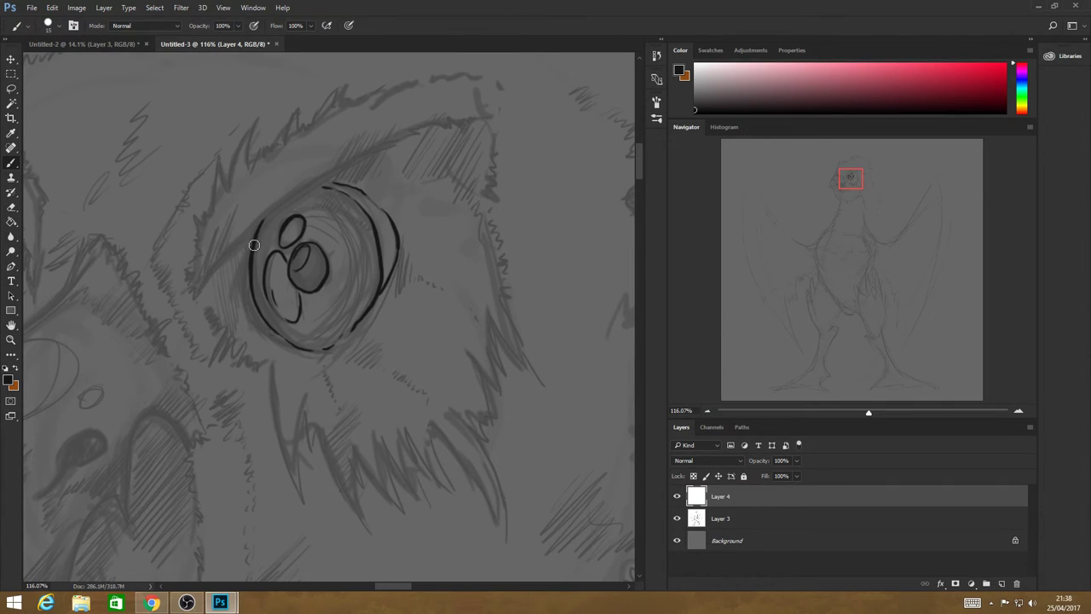
mouse_move(254, 225)
mouse_down()
mouse_move(241, 308)
mouse_move(245, 266)
mouse_move(240, 307)
mouse_up()
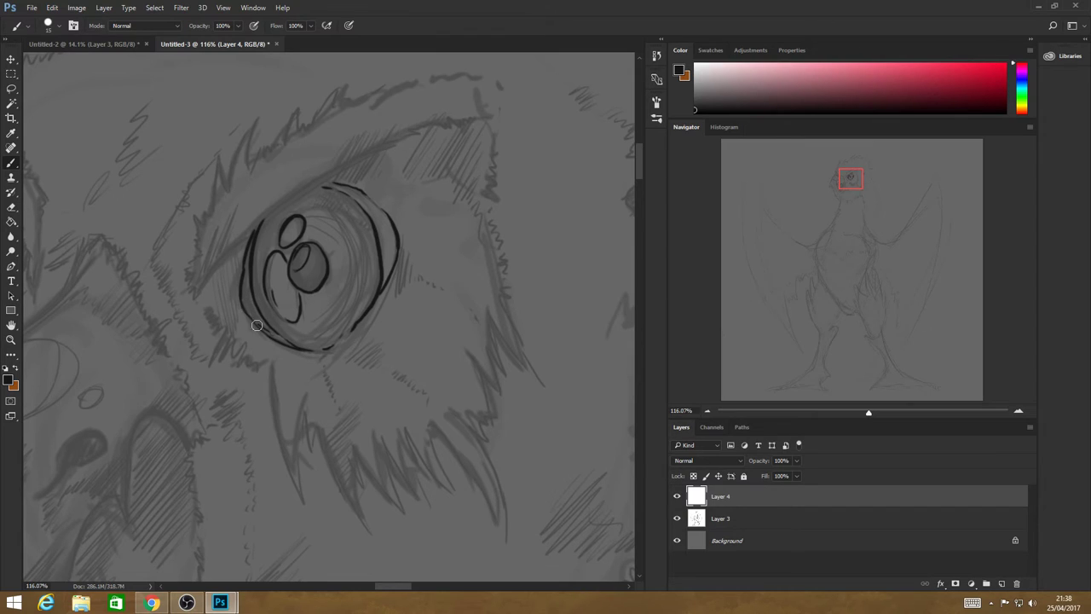
drag(254, 322, 292, 348)
mouse_move(328, 183)
mouse_down()
mouse_move(356, 189)
mouse_move(389, 219)
mouse_up()
mouse_move(312, 248)
mouse_down()
mouse_move(312, 297)
mouse_move(328, 253)
mouse_move(323, 298)
mouse_move(329, 271)
mouse_up()
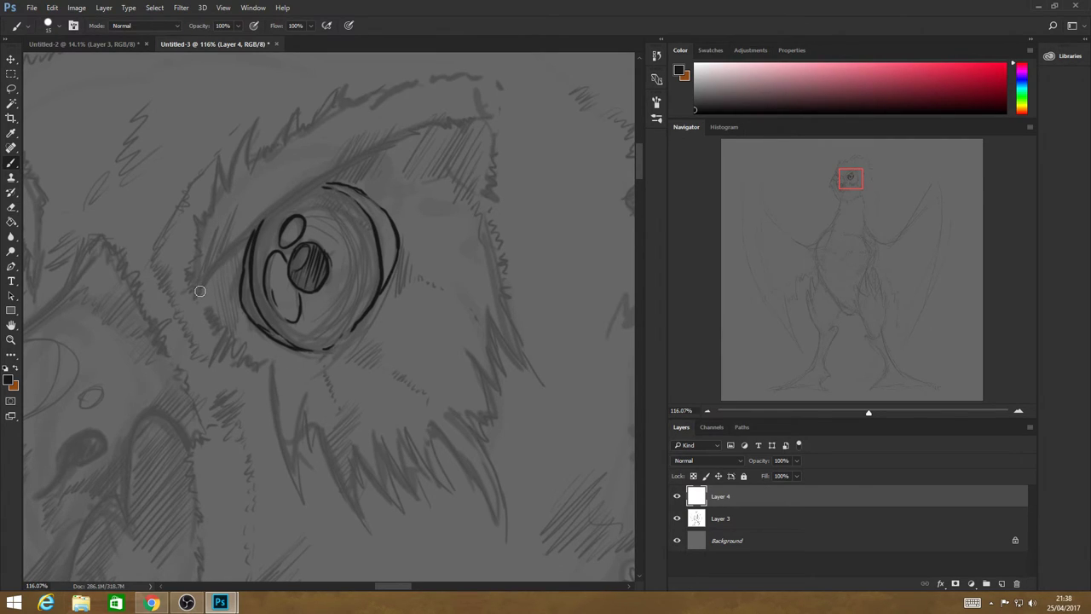
Ink the feathered brow above the larger eye, tracing its lower edge, spiky upper edge and ragged outer tip.
mouse_move(197, 292)
mouse_down()
mouse_move(248, 230)
mouse_move(412, 132)
mouse_move(455, 116)
mouse_move(506, 123)
mouse_up()
mouse_move(201, 285)
mouse_down()
mouse_move(185, 298)
mouse_move(206, 249)
mouse_move(191, 252)
mouse_move(206, 201)
mouse_up()
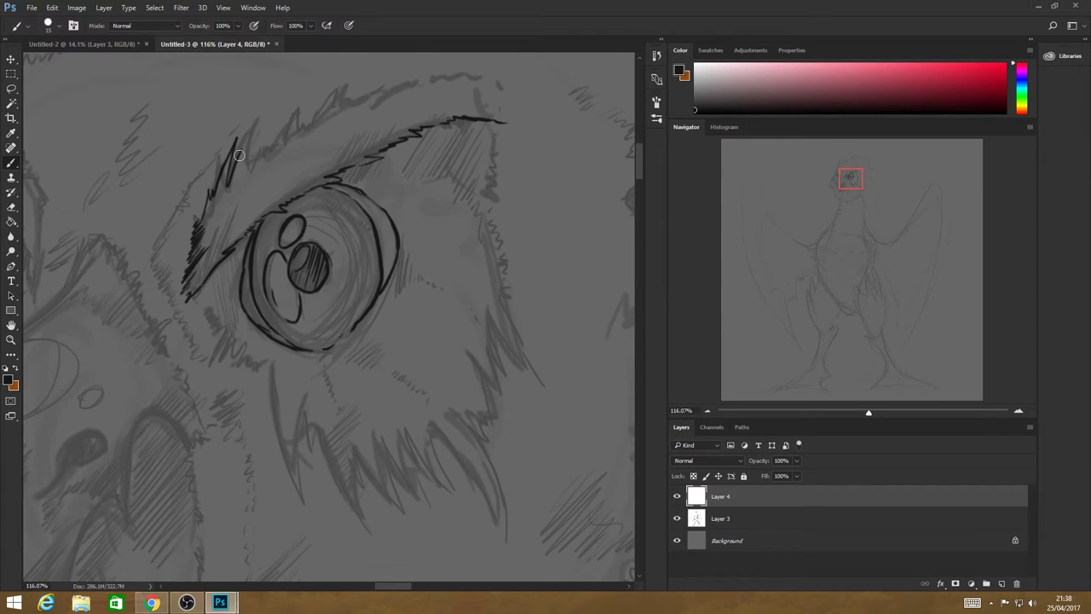
mouse_move(239, 155)
mouse_down()
mouse_move(358, 82)
mouse_move(477, 72)
mouse_move(538, 84)
mouse_up()
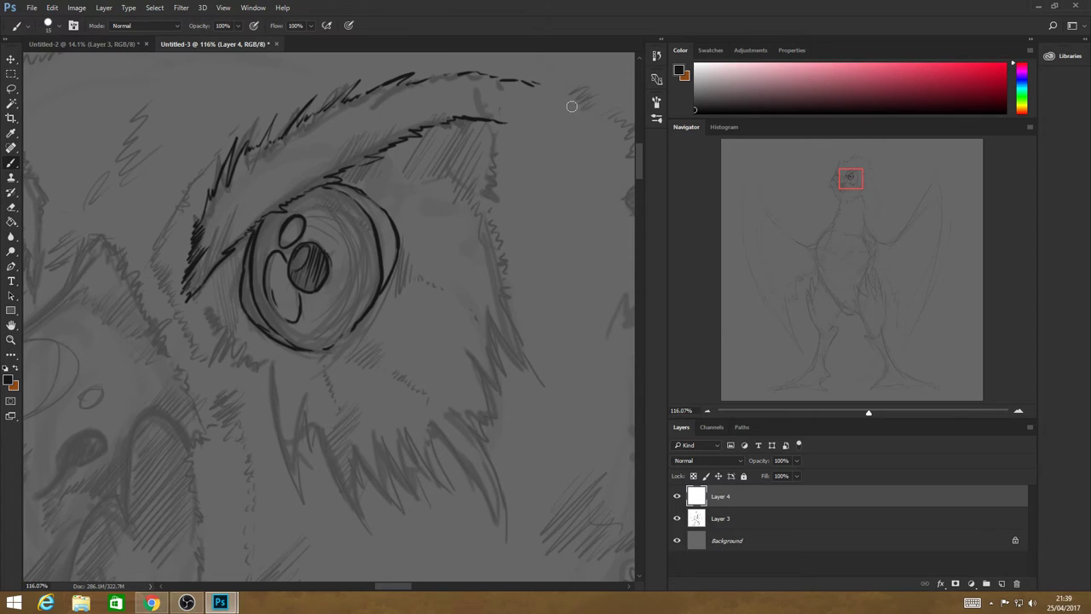
mouse_move(502, 120)
mouse_down()
mouse_move(525, 109)
mouse_move(529, 92)
mouse_up()
mouse_move(219, 232)
mouse_down()
mouse_move(203, 271)
mouse_move(225, 242)
mouse_up()
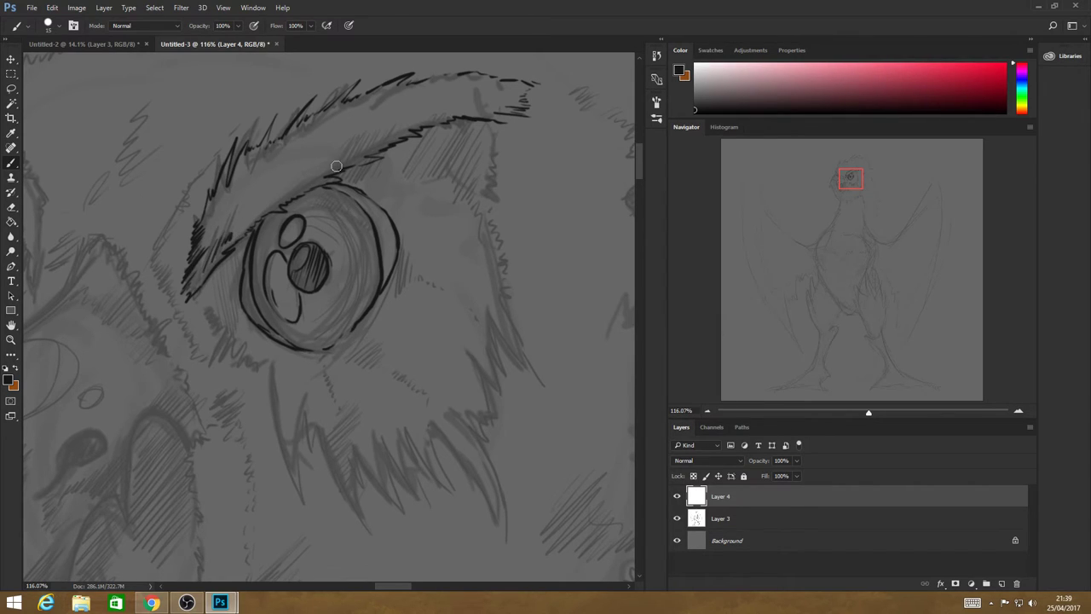
Add short feather ticks along the brow's lower edge and dark tufts at the eye's inner corner.
mouse_move(357, 147)
mouse_down()
mouse_move(348, 165)
mouse_move(362, 159)
mouse_up()
drag(380, 131, 375, 150)
drag(392, 131, 384, 144)
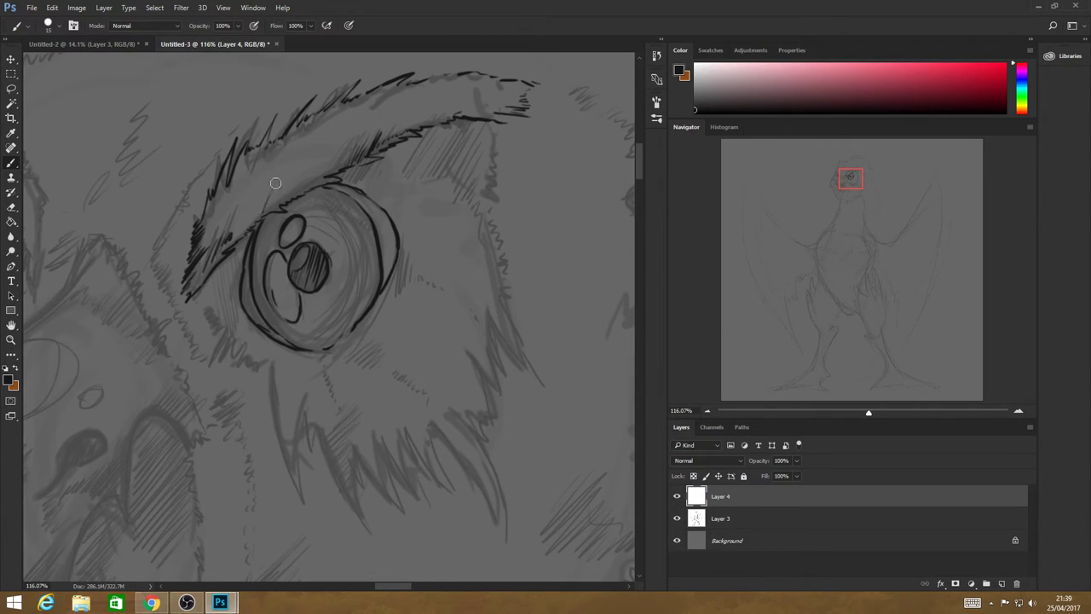
drag(285, 186, 317, 170)
mouse_move(216, 305)
mouse_down()
mouse_move(212, 362)
mouse_move(233, 333)
mouse_move(247, 362)
mouse_up()
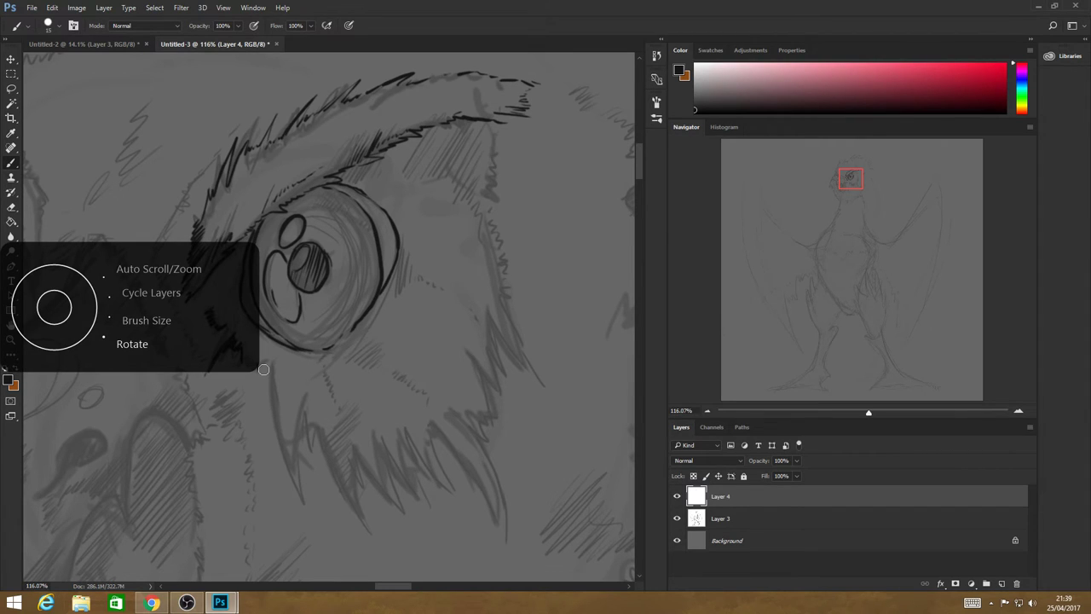
Rotate the canvas and ink the spiky feather tufts below the eye, from the middle of the fringe toward the beak.
scroll(264, 369, up, 5)
scroll(263, 369, up, 5)
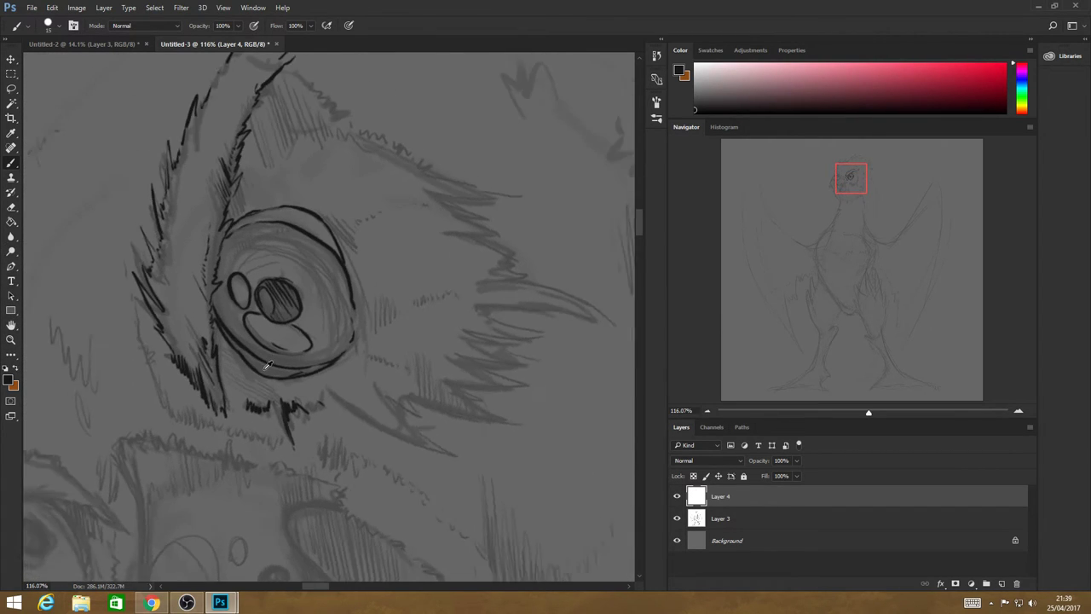
scroll(267, 365, up, 5)
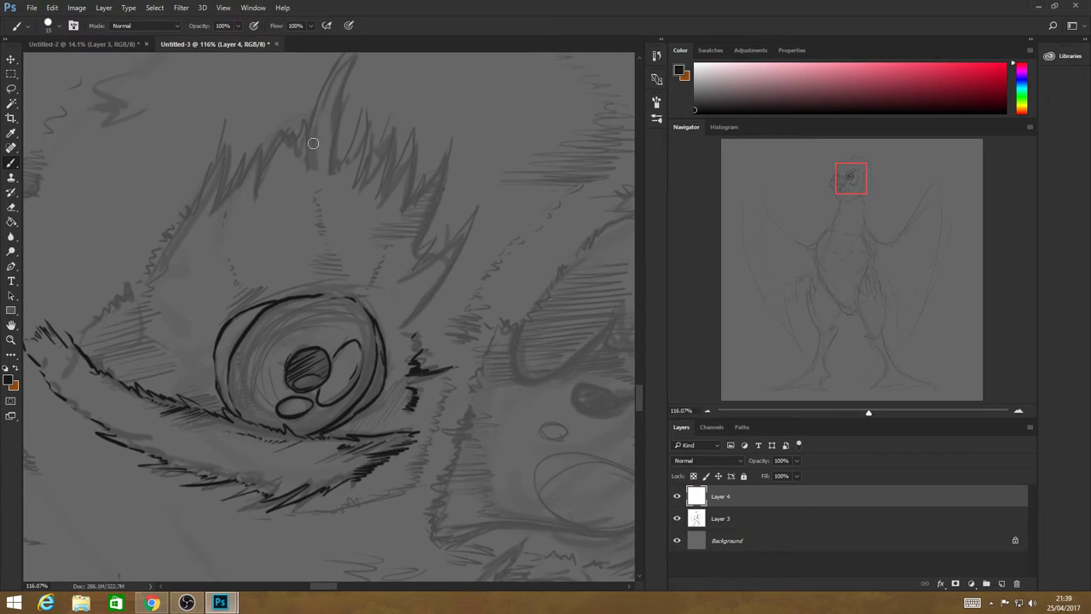
mouse_move(309, 174)
mouse_down()
mouse_move(328, 75)
mouse_move(317, 162)
mouse_up()
mouse_move(332, 119)
mouse_down()
mouse_move(350, 142)
mouse_move(365, 88)
mouse_move(353, 166)
mouse_up()
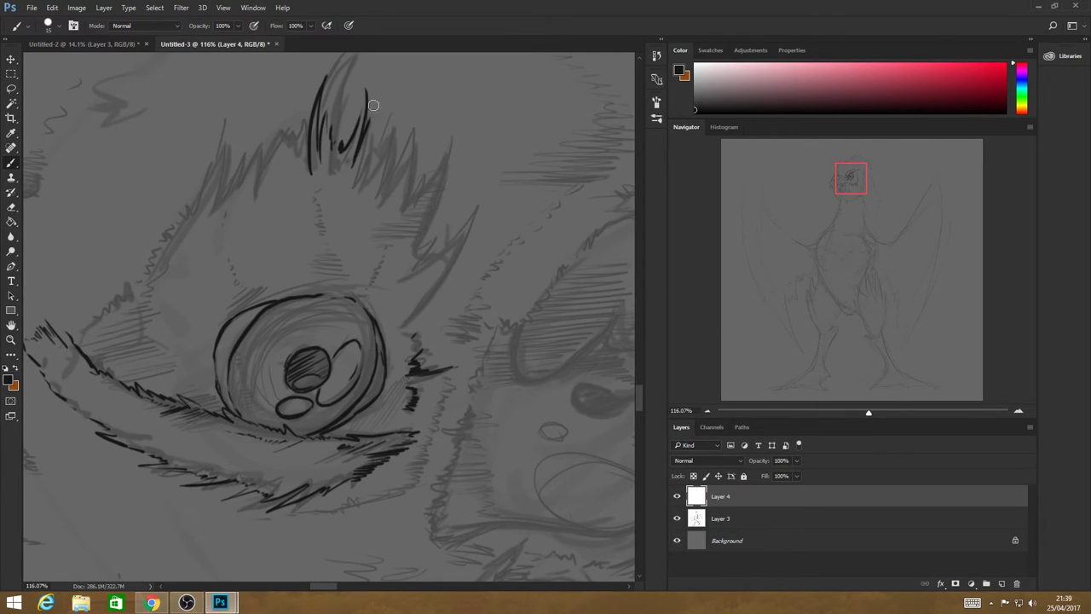
mouse_move(377, 92)
mouse_down()
mouse_move(366, 162)
mouse_move(394, 116)
mouse_up()
mouse_move(427, 114)
mouse_down()
mouse_move(413, 162)
mouse_move(417, 179)
mouse_move(439, 161)
mouse_move(437, 192)
mouse_up()
mouse_move(436, 191)
mouse_down()
mouse_move(472, 136)
mouse_move(418, 256)
mouse_up()
drag(464, 204, 445, 231)
drag(490, 184, 430, 293)
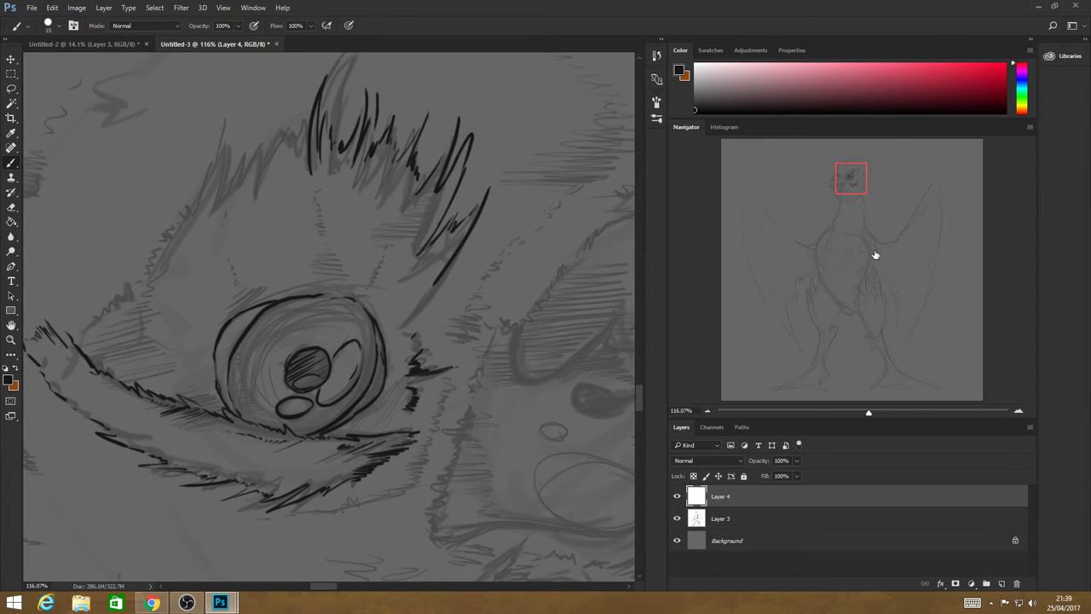
drag(442, 278, 426, 314)
Ink the remaining feather spikes of the lower fringe, from its middle out to the eye patch's outer corner.
drag(307, 134, 298, 111)
mouse_move(293, 153)
mouse_down()
mouse_move(287, 111)
mouse_move(273, 124)
mouse_up()
mouse_move(268, 179)
mouse_down()
mouse_move(266, 107)
mouse_move(254, 145)
mouse_up()
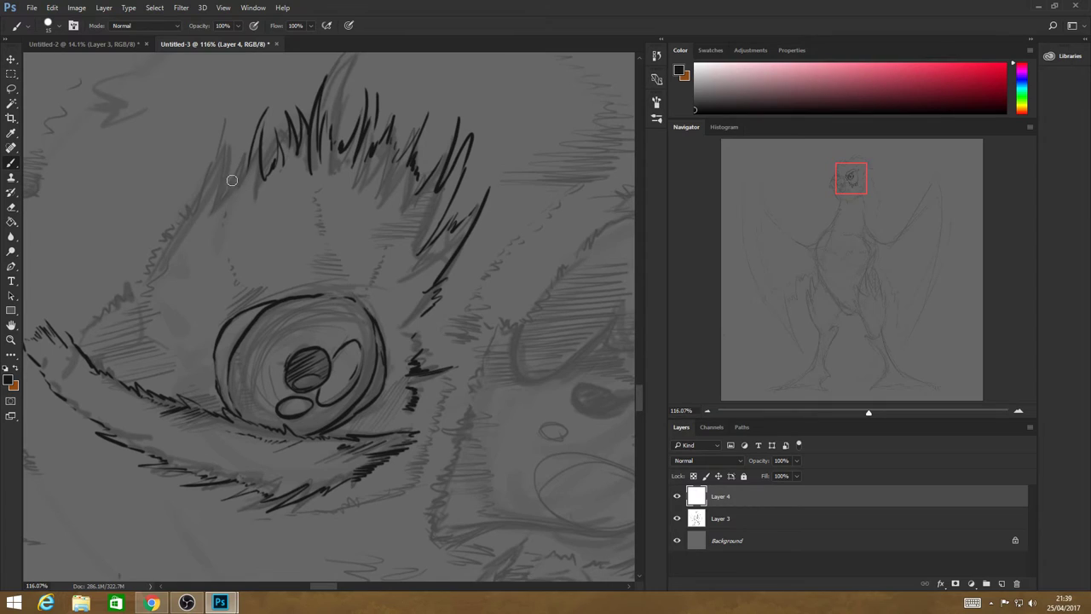
drag(235, 184, 241, 137)
drag(220, 200, 230, 135)
mouse_move(208, 191)
mouse_down()
mouse_move(213, 149)
mouse_move(206, 195)
mouse_up()
mouse_move(195, 213)
mouse_down()
mouse_move(203, 196)
mouse_move(182, 211)
mouse_up()
Turn the canvas back toward upright, ink the eye patch's jagged outer edge up to the brow, and hatch beneath the brow.
scroll(159, 252, down, 5)
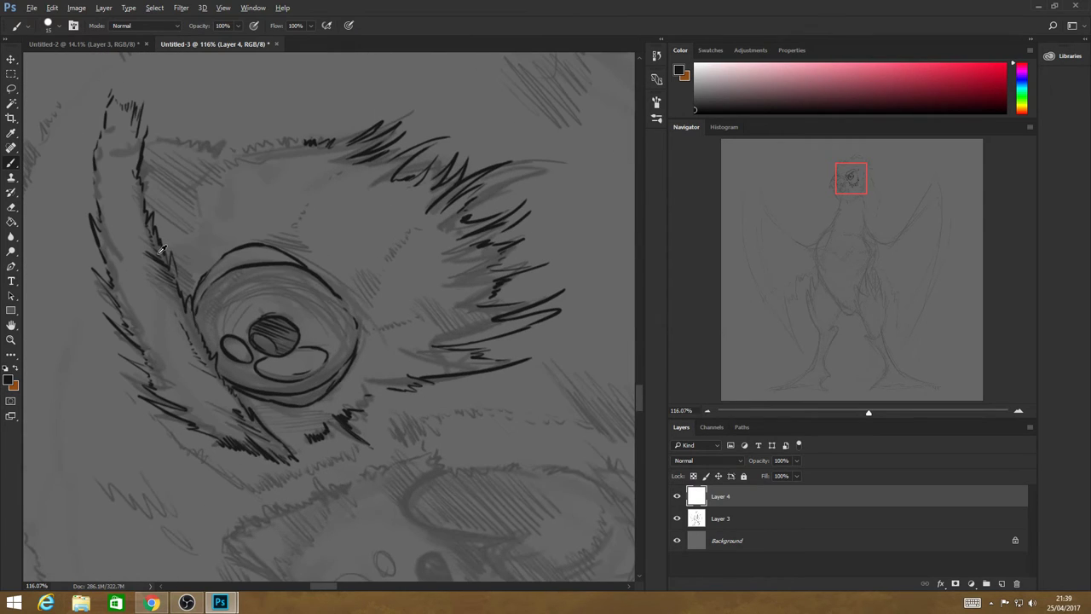
drag(160, 249, 158, 253)
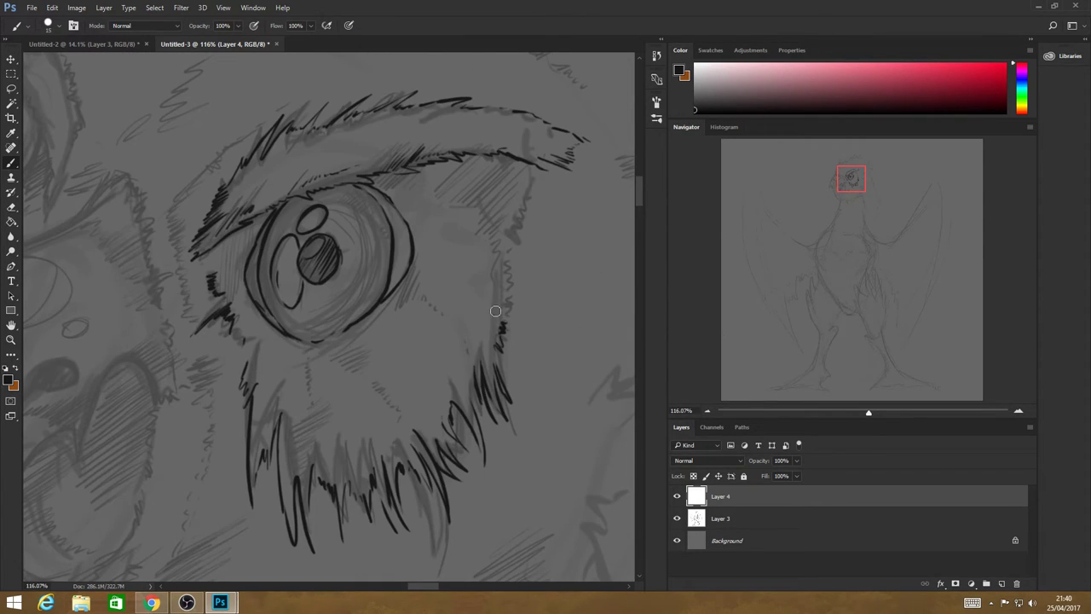
mouse_move(501, 325)
mouse_down()
mouse_move(514, 258)
mouse_move(502, 236)
mouse_move(523, 240)
mouse_move(536, 181)
mouse_up()
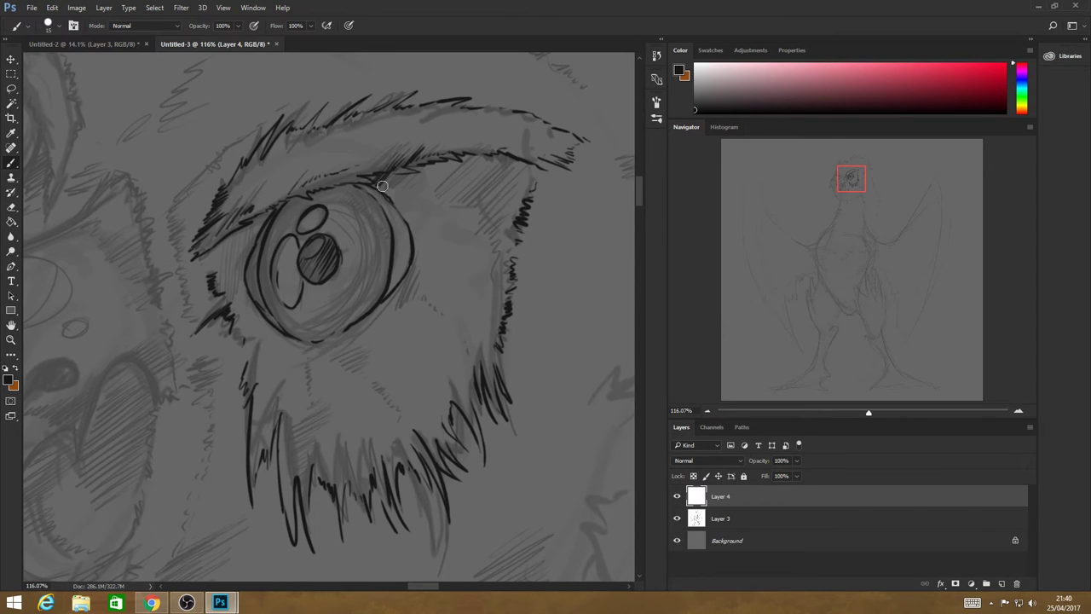
drag(382, 186, 419, 175)
click(84, 10)
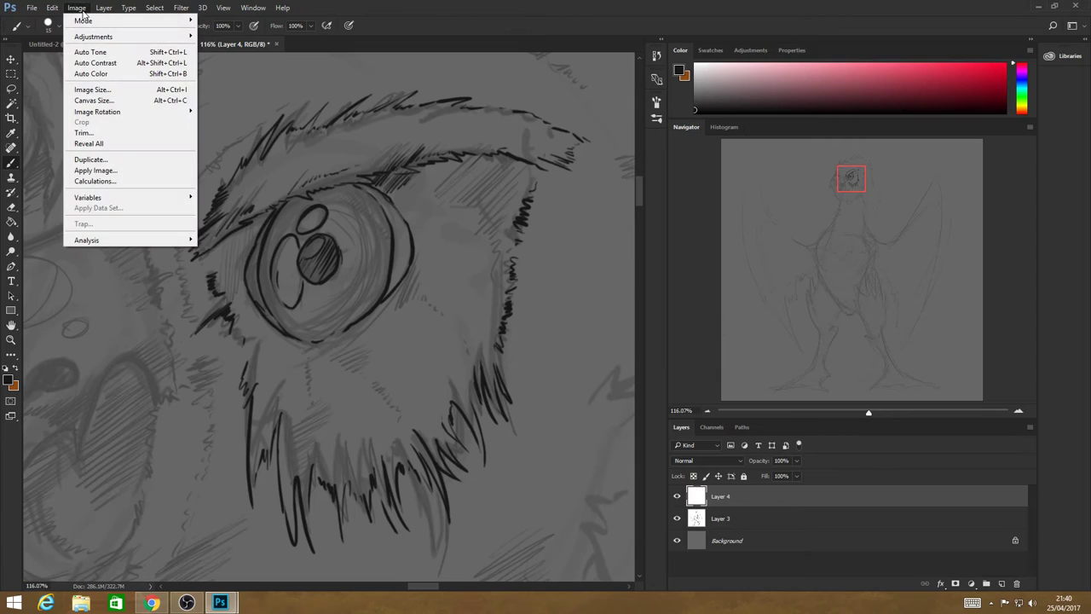
mouse_move(120, 110)
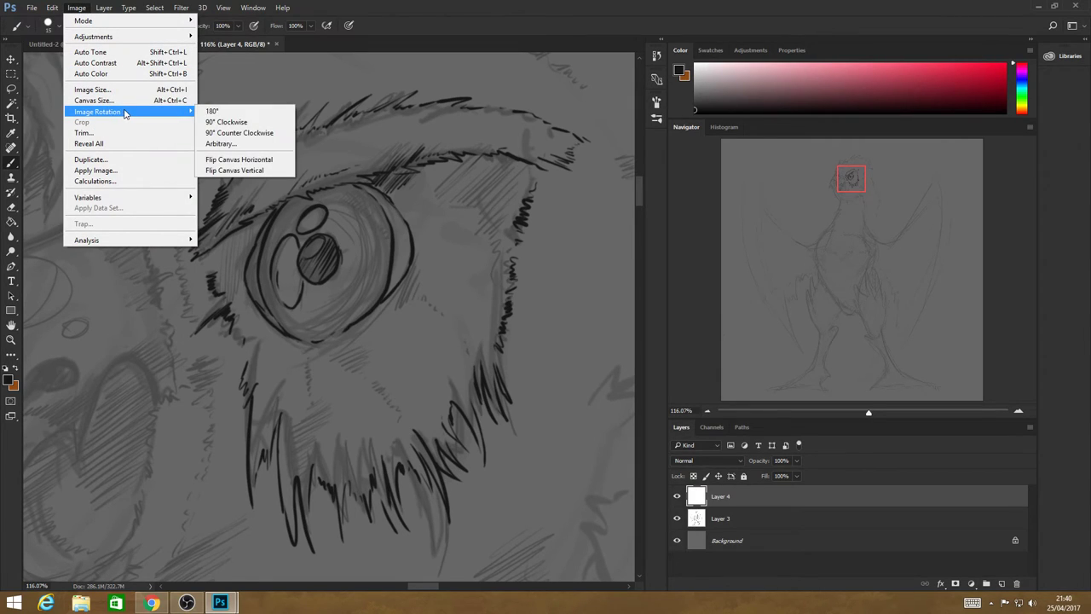
click(578, 152)
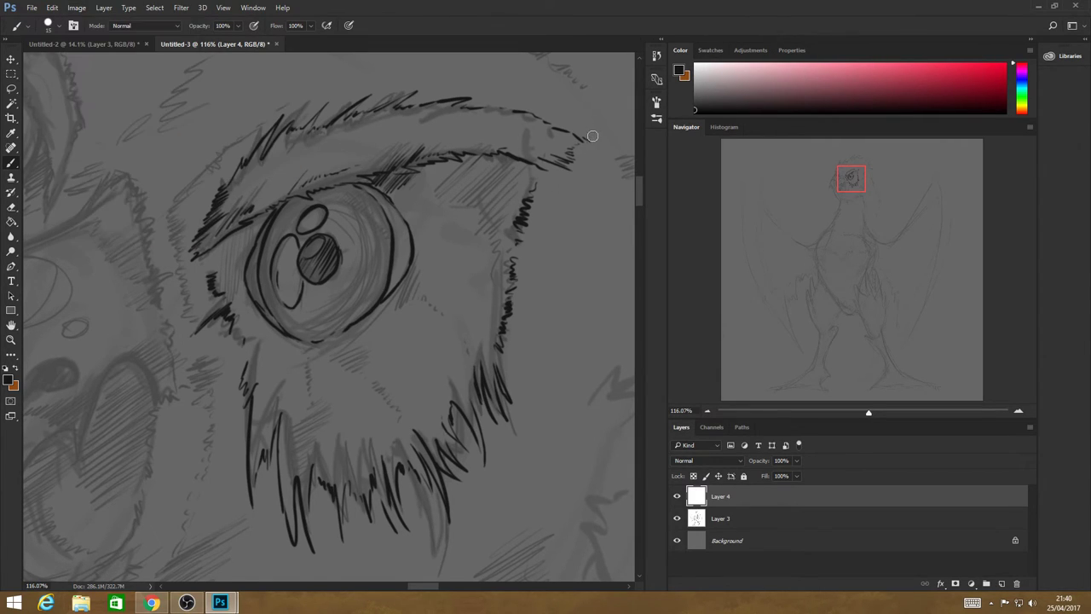
Ink hatching and fold lines within the eye patch, below the brow's outer end and from the eye's outer corner to the fringe.
mouse_move(474, 160)
mouse_down()
mouse_move(440, 200)
mouse_move(496, 161)
mouse_move(474, 204)
mouse_move(485, 203)
mouse_move(508, 290)
mouse_up()
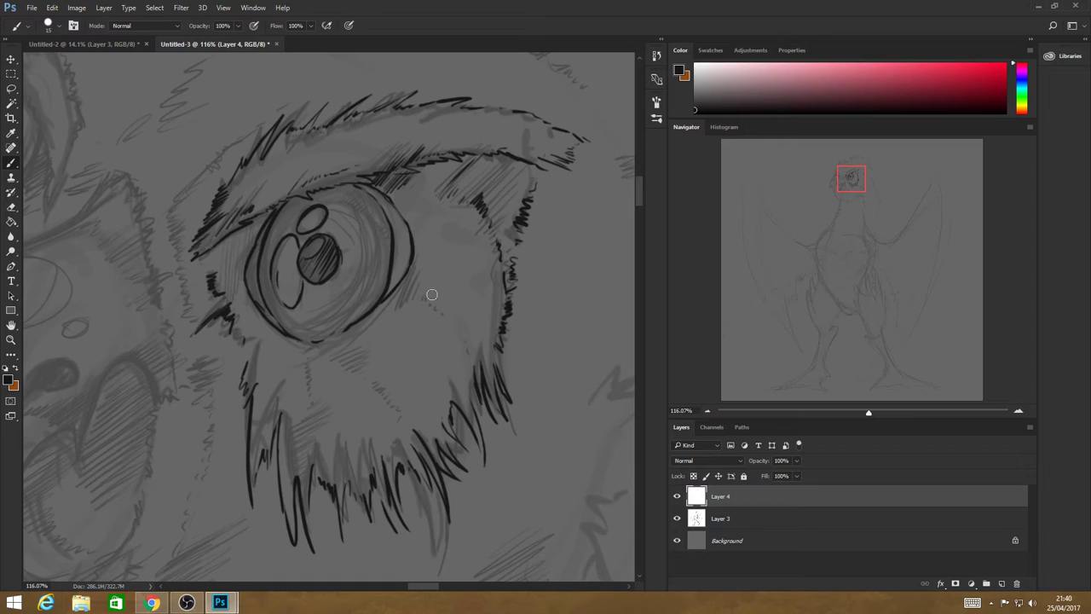
mouse_move(416, 265)
mouse_down()
mouse_move(391, 306)
mouse_move(402, 291)
mouse_move(441, 308)
mouse_move(486, 391)
mouse_up()
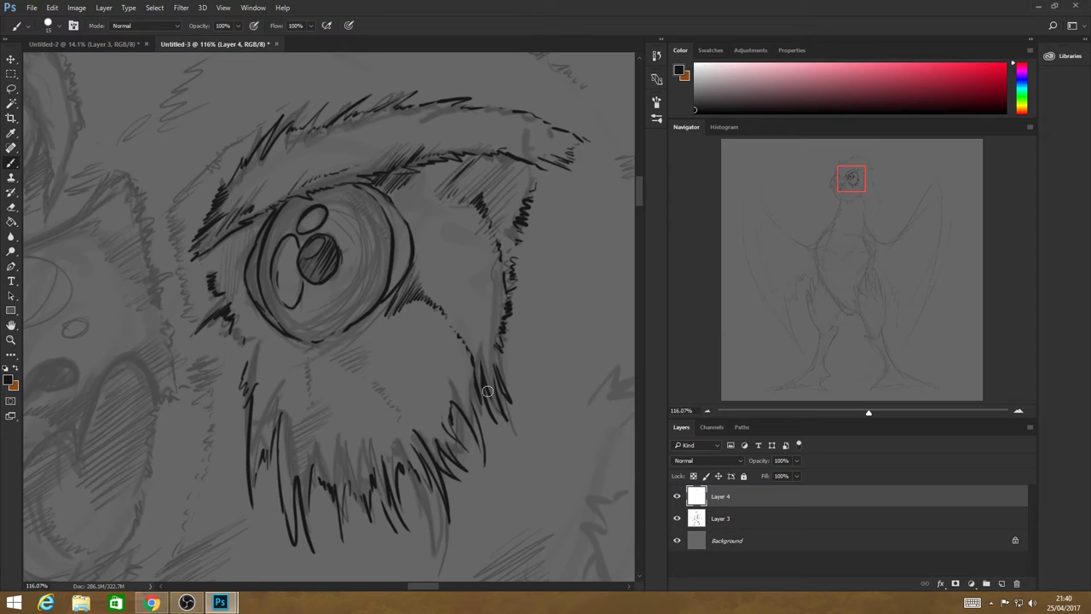
key(alt+Tab)
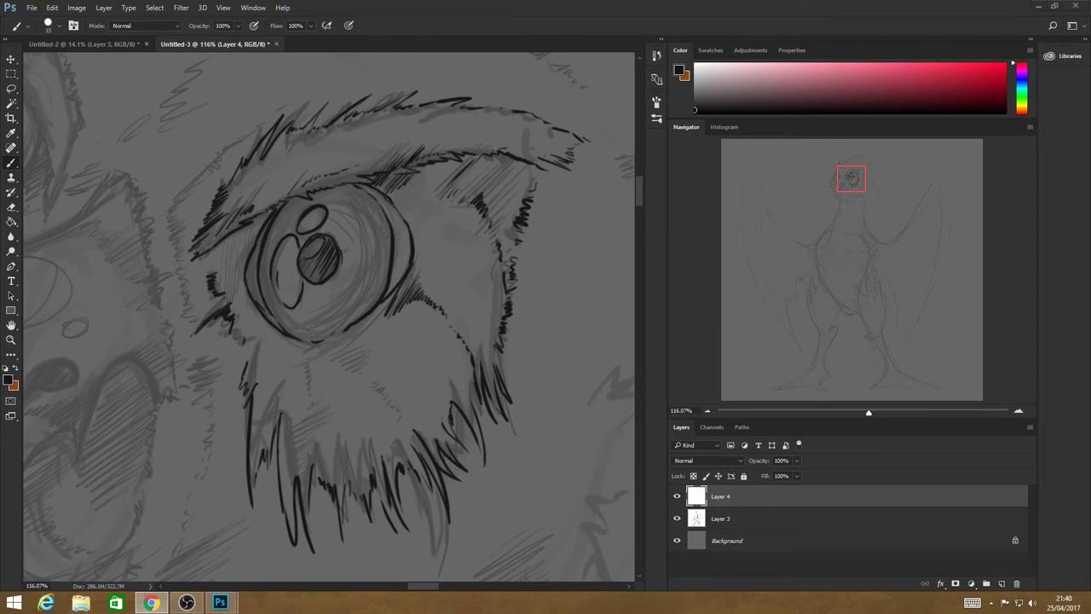
key(alt+Tab)
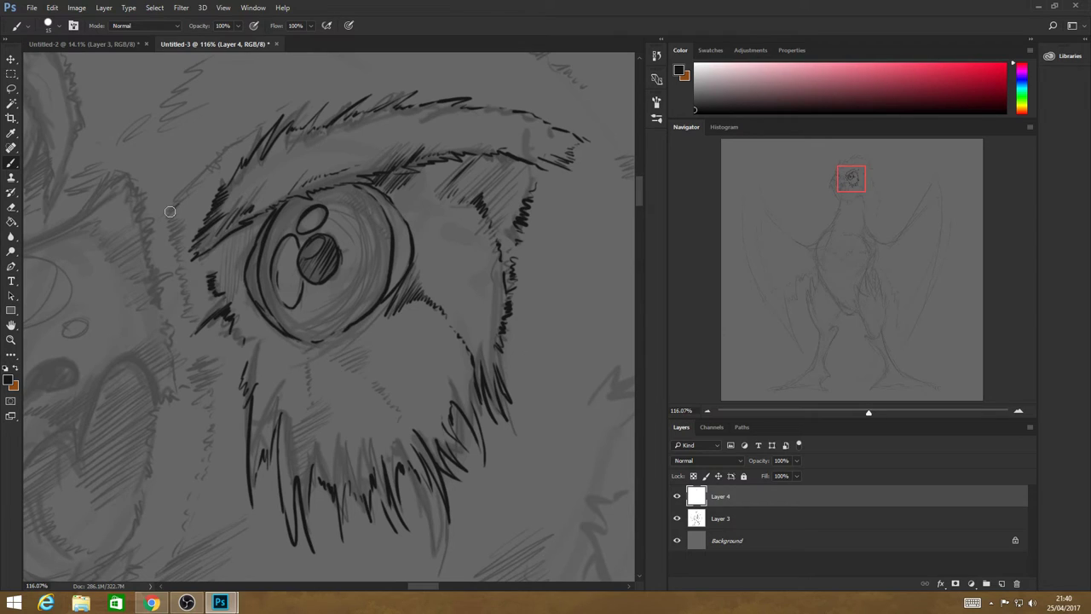
Ink the jagged feather edge beside the brow's inner end and the hatched fold lines running from beneath the eye to the fringe.
drag(170, 211, 192, 305)
mouse_move(351, 337)
mouse_down()
mouse_move(338, 350)
mouse_move(358, 341)
mouse_move(413, 437)
mouse_up()
drag(316, 353, 295, 473)
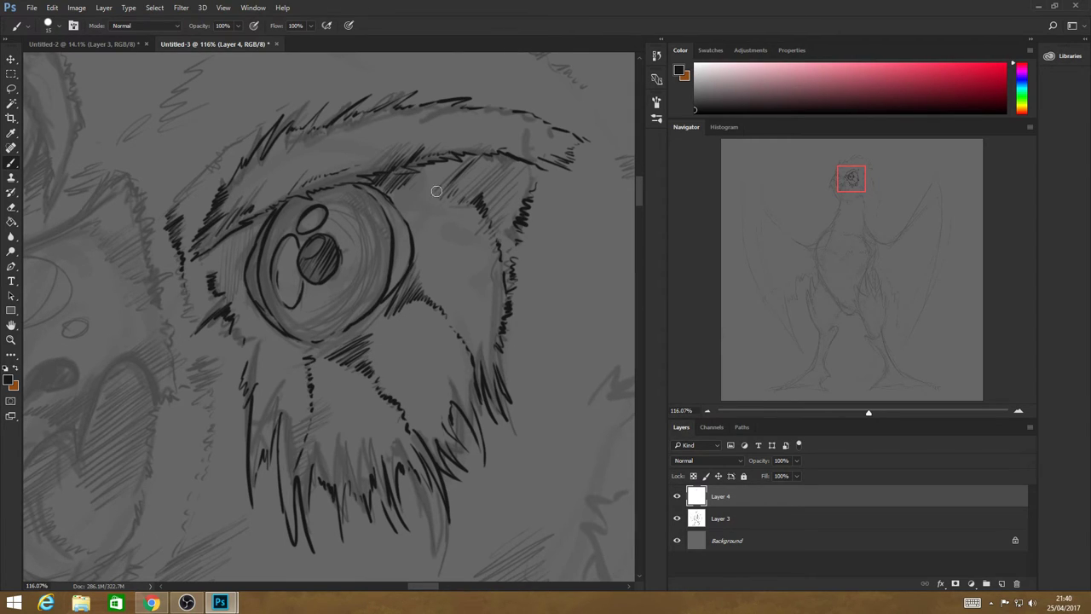
Ink a hatched fold at the eye's outer side, the feather edge beside the beak, and short marks inside the brow.
mouse_move(423, 208)
mouse_down()
mouse_move(416, 241)
mouse_move(440, 231)
mouse_up()
drag(304, 265, 334, 275)
mouse_move(182, 300)
mouse_down()
mouse_move(214, 414)
mouse_move(207, 482)
mouse_up()
drag(255, 181, 277, 168)
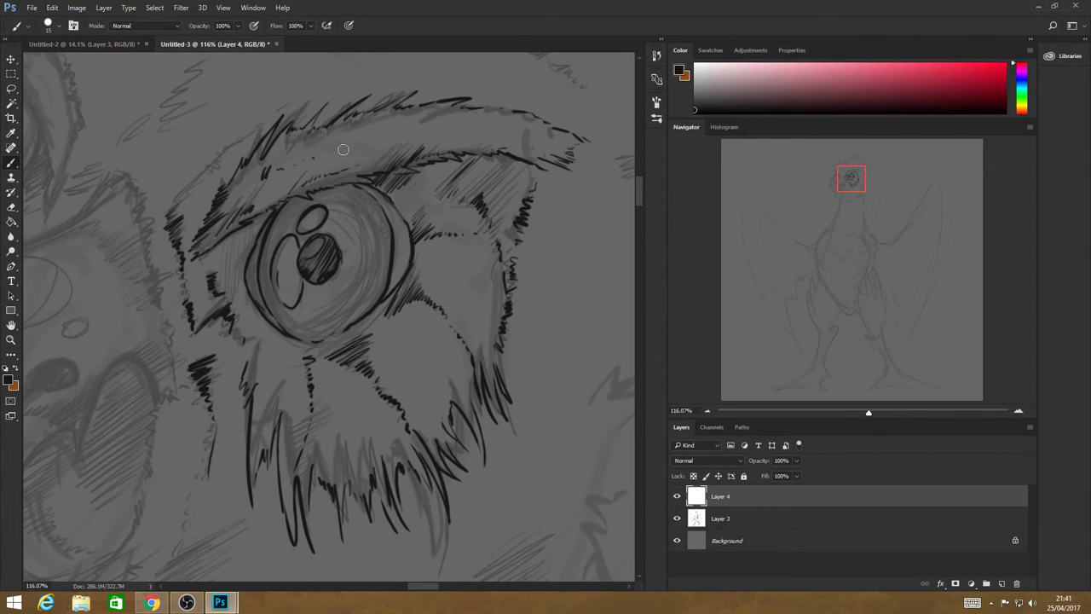
mouse_move(343, 149)
mouse_down()
mouse_move(428, 129)
mouse_move(481, 133)
mouse_up()
Straighten the canvas and ink the beak's upper ridge and the textured edge curving from it to the corner of the mouth.
click(11, 340)
drag(433, 314, 430, 327)
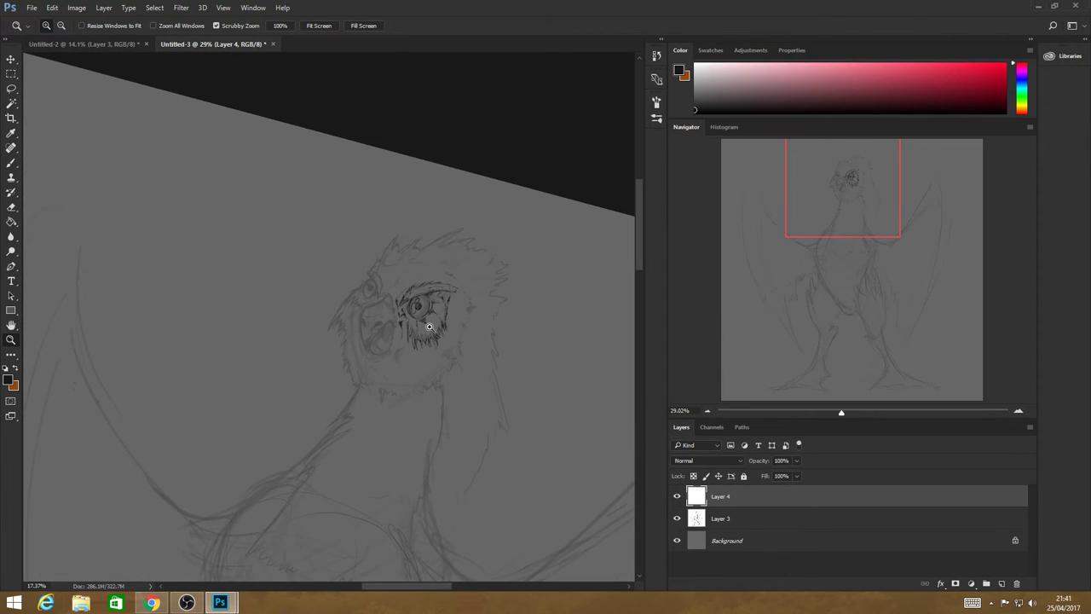
scroll(429, 326, down, 3)
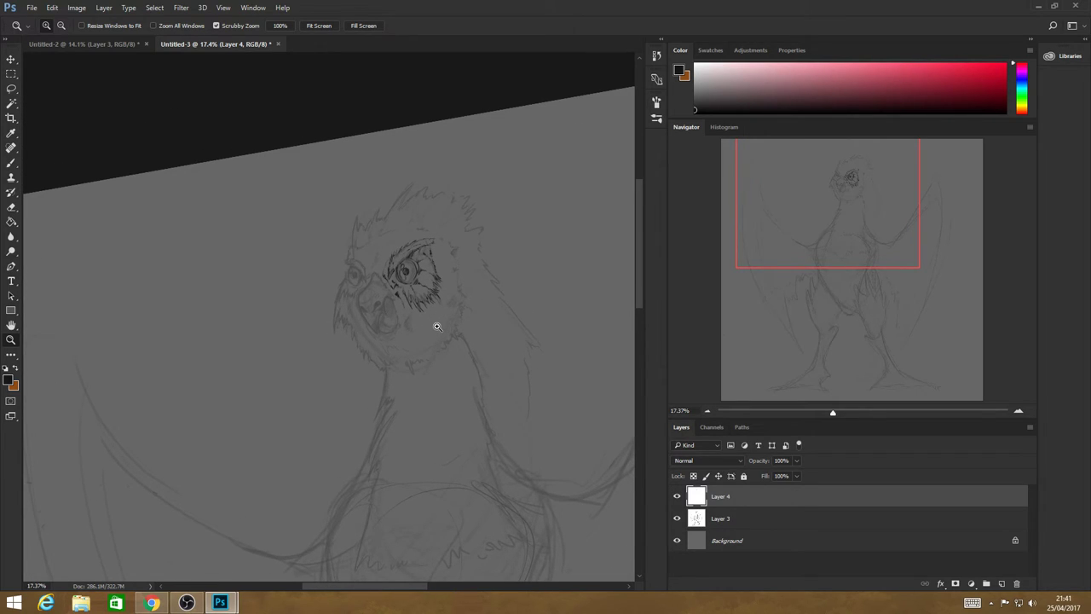
scroll(437, 326, up, 1)
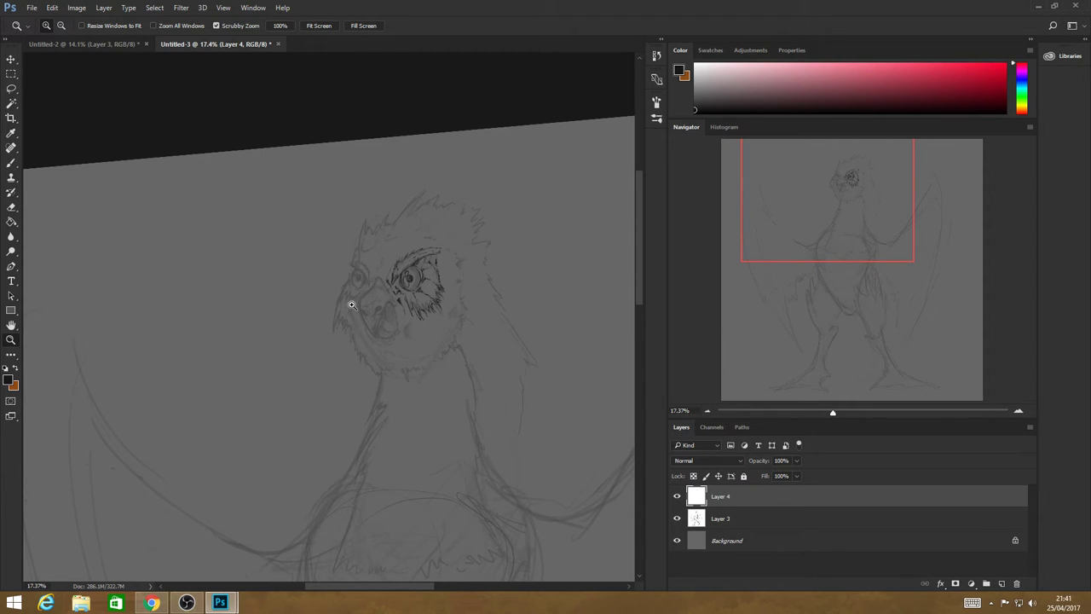
key(Escape)
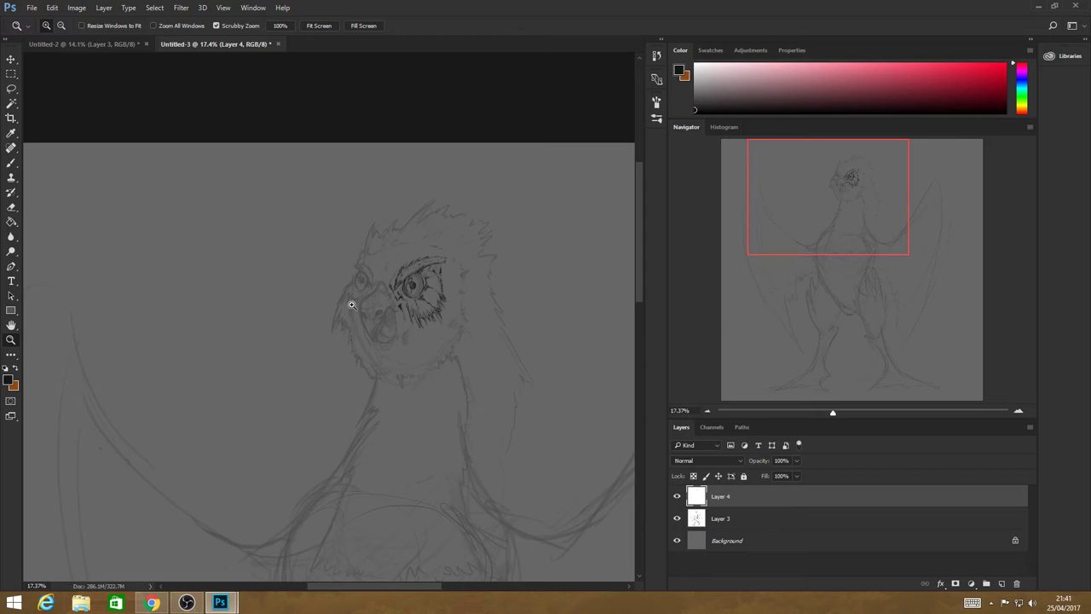
drag(430, 310, 486, 359)
drag(181, 304, 214, 311)
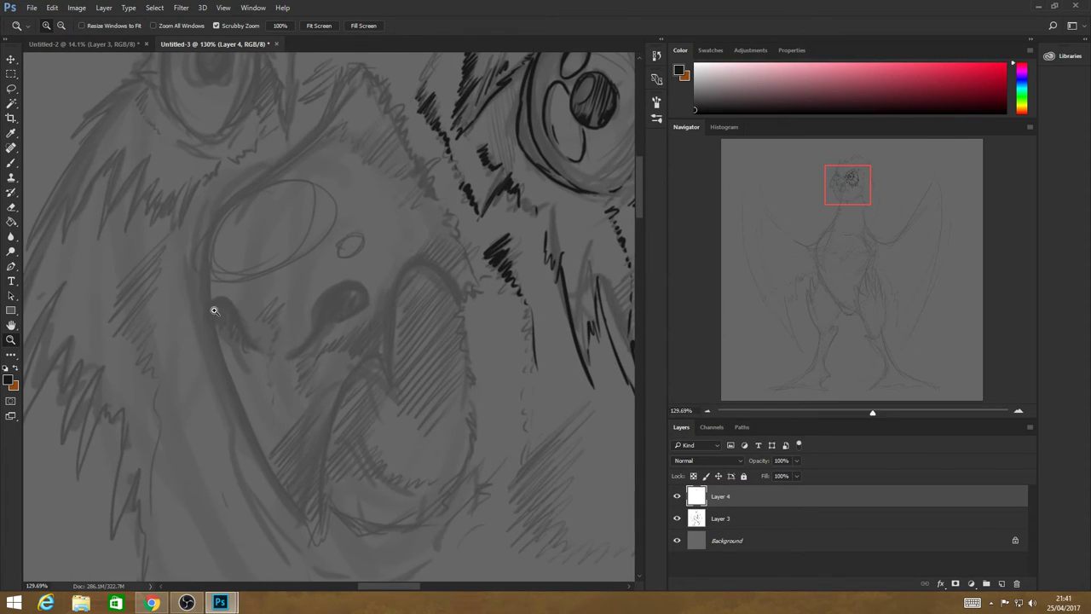
key(b)
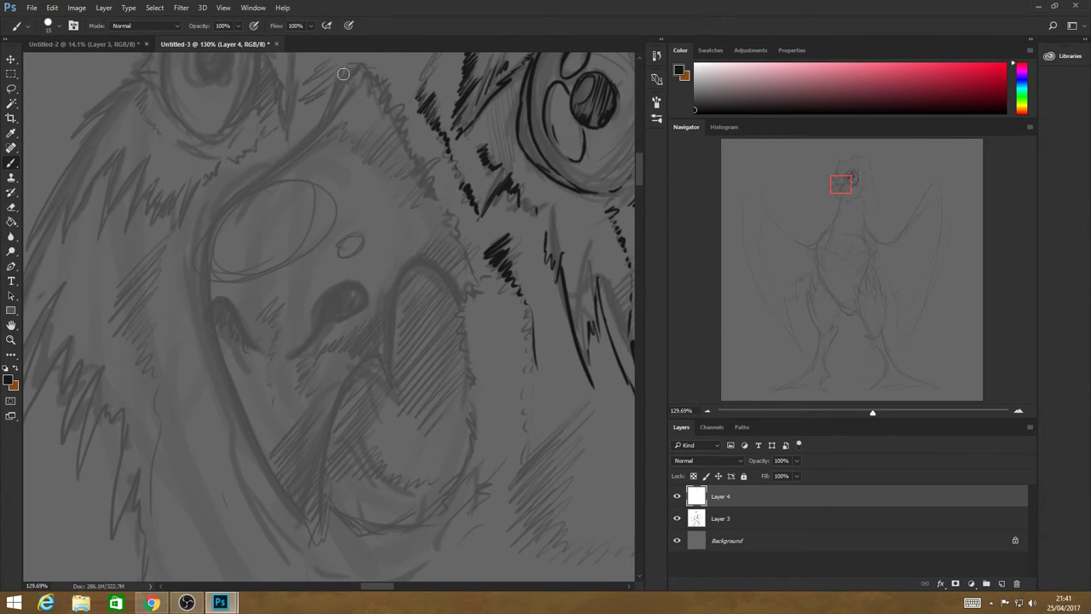
drag(343, 71, 328, 117)
mouse_move(293, 150)
mouse_down()
mouse_move(329, 116)
mouse_move(421, 201)
mouse_move(438, 237)
mouse_move(430, 257)
mouse_up()
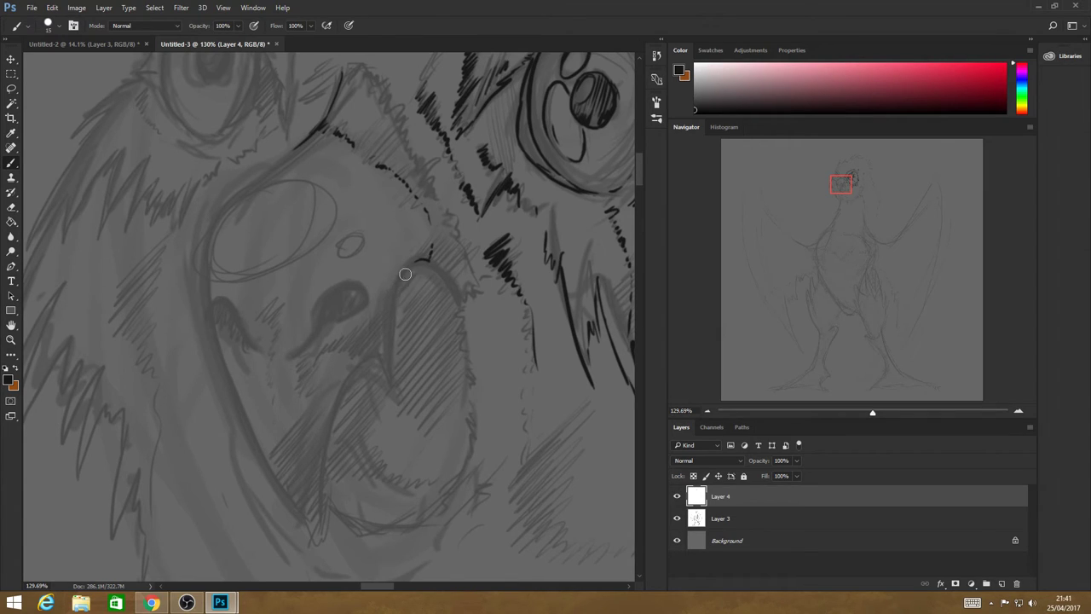
Ink the double-curved upper edge of the open mouth and the beak's outer contour, joining both at the hooked tip.
mouse_move(429, 258)
mouse_down()
mouse_move(398, 279)
mouse_move(391, 353)
mouse_up()
drag(391, 311, 398, 394)
mouse_move(432, 258)
mouse_down()
mouse_move(456, 285)
mouse_move(457, 322)
mouse_move(452, 290)
mouse_up()
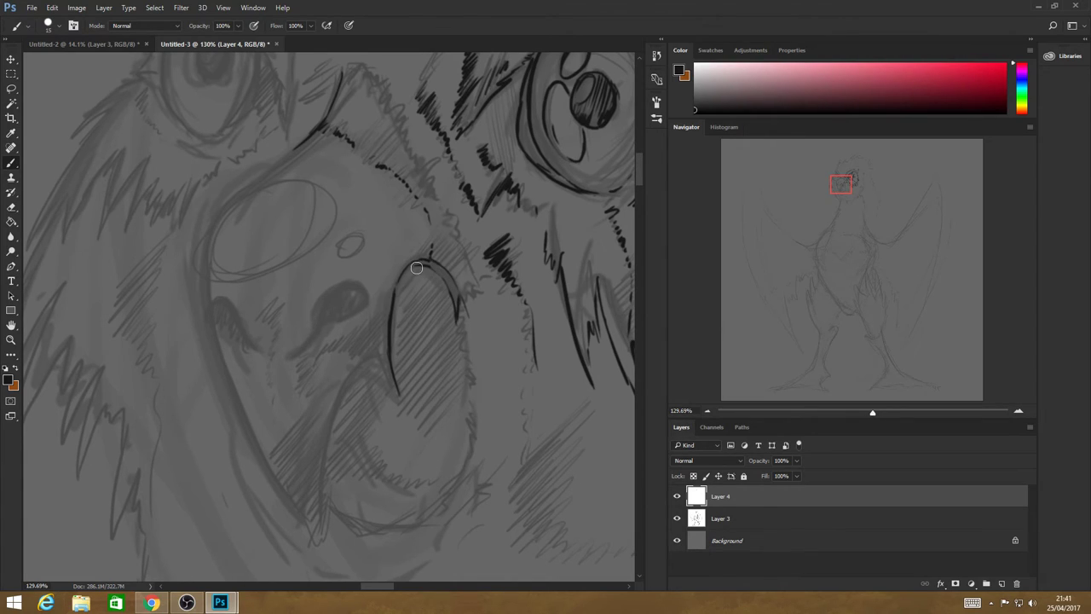
mouse_move(399, 288)
mouse_down()
mouse_move(396, 385)
mouse_move(382, 366)
mouse_move(351, 369)
mouse_move(326, 458)
mouse_up()
drag(341, 395, 326, 538)
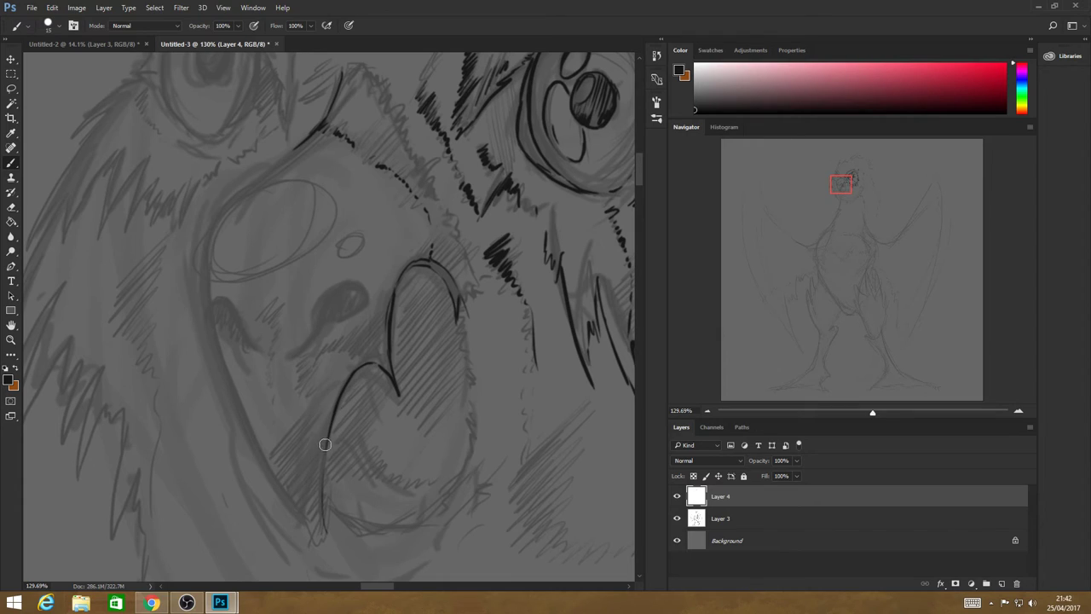
drag(327, 444, 331, 548)
mouse_move(305, 145)
mouse_down()
mouse_move(237, 200)
mouse_move(203, 254)
mouse_up()
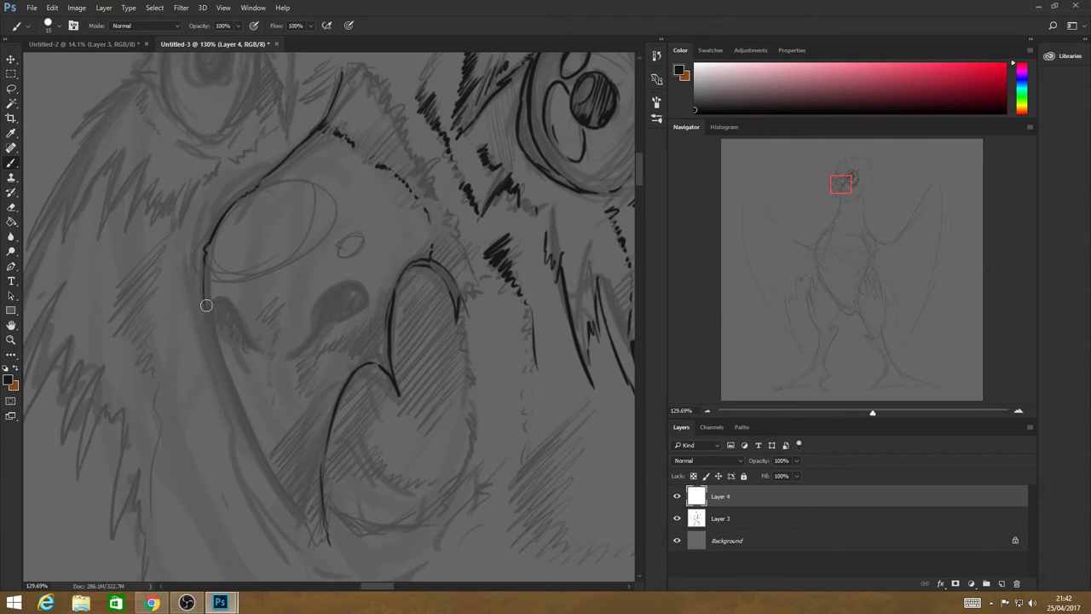
mouse_move(204, 304)
mouse_down()
mouse_move(236, 395)
mouse_move(317, 546)
mouse_move(309, 531)
mouse_up()
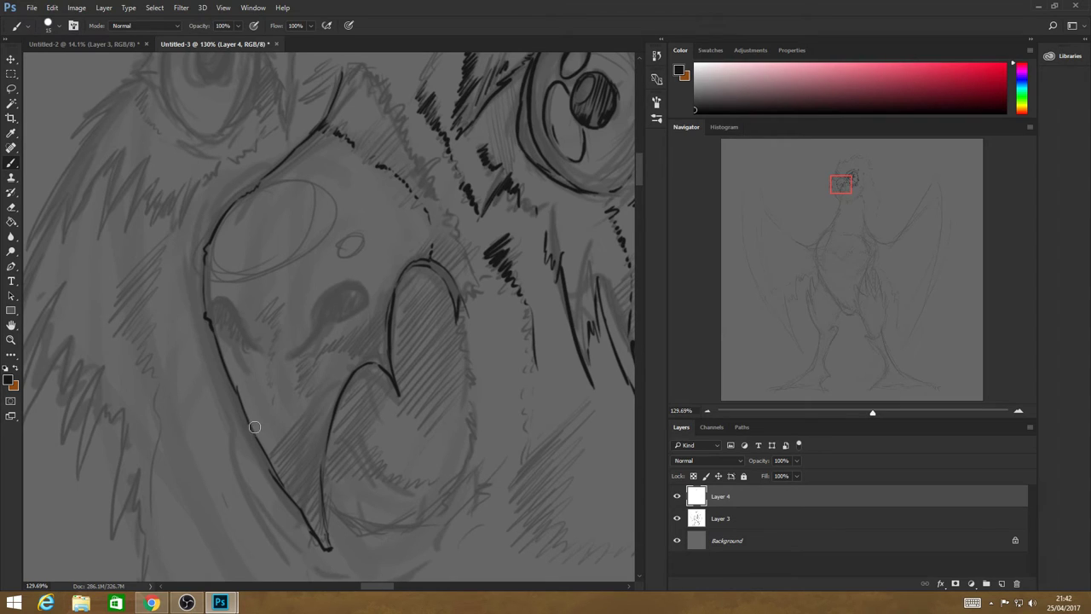
Ink a broken, speckled texture line across the lower part of the upper beak and hatch the shading down to its tip.
mouse_move(241, 397)
mouse_down()
mouse_move(268, 422)
mouse_move(268, 382)
mouse_move(281, 425)
mouse_move(282, 415)
mouse_move(346, 389)
mouse_up()
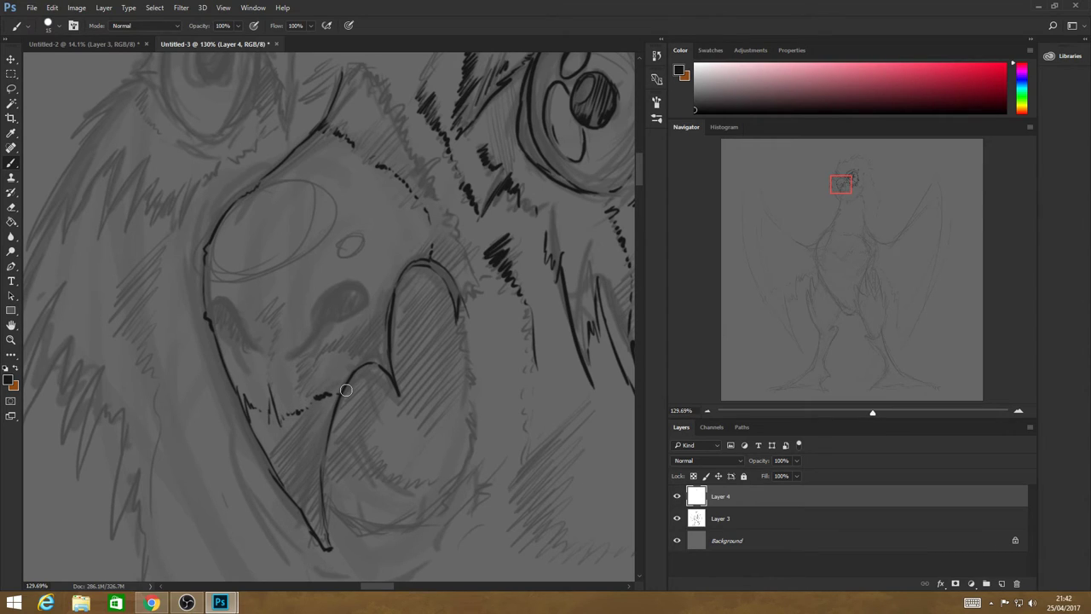
drag(251, 388, 302, 393)
click(260, 375)
click(312, 388)
mouse_move(247, 412)
mouse_down()
mouse_move(271, 455)
mouse_move(260, 430)
mouse_move(311, 464)
mouse_up()
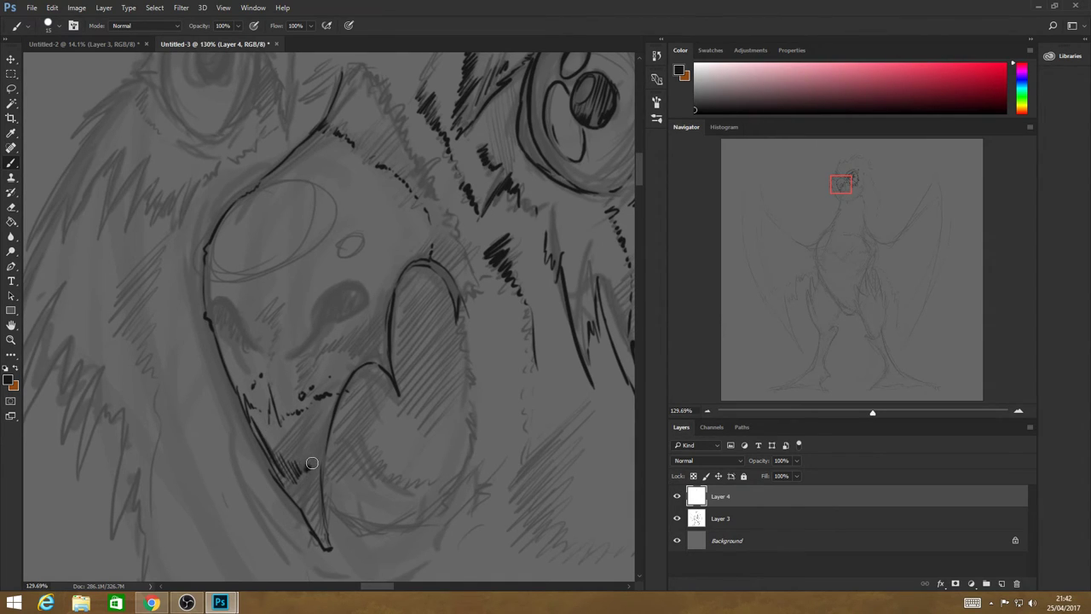
mouse_move(308, 520)
mouse_down()
mouse_move(330, 550)
mouse_move(312, 518)
mouse_move(327, 547)
mouse_move(314, 530)
mouse_move(317, 501)
mouse_up()
Outline both nostrils on the beak and fill them with dark hatching.
mouse_move(297, 354)
mouse_down()
mouse_move(339, 280)
mouse_move(315, 307)
mouse_move(353, 274)
mouse_move(370, 298)
mouse_move(358, 306)
mouse_move(335, 295)
mouse_move(320, 320)
mouse_move(325, 344)
mouse_up()
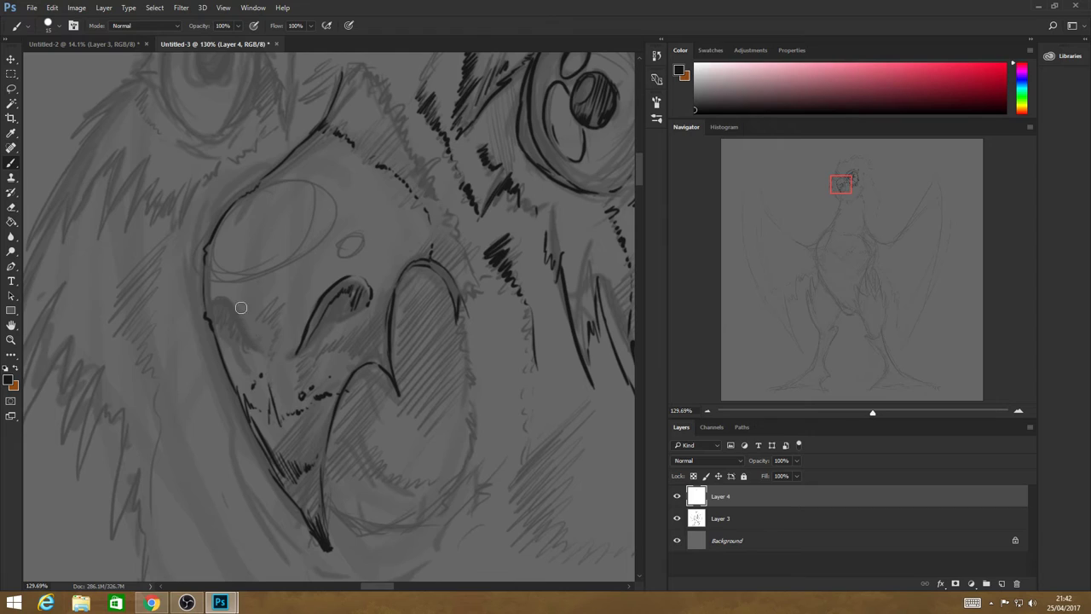
mouse_move(218, 295)
mouse_down()
mouse_move(208, 320)
mouse_move(259, 355)
mouse_up()
mouse_move(207, 307)
mouse_down()
mouse_move(237, 306)
mouse_move(250, 355)
mouse_up()
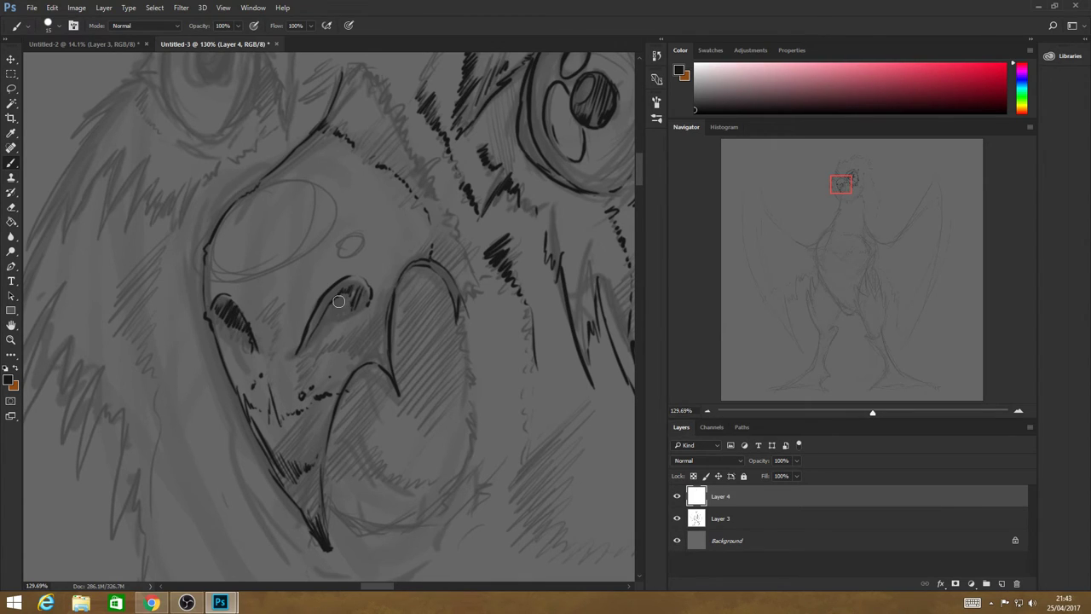
mouse_move(317, 316)
mouse_down()
mouse_move(346, 277)
mouse_move(362, 281)
mouse_move(356, 300)
mouse_move(366, 301)
mouse_move(371, 279)
mouse_move(339, 284)
mouse_move(296, 356)
mouse_up()
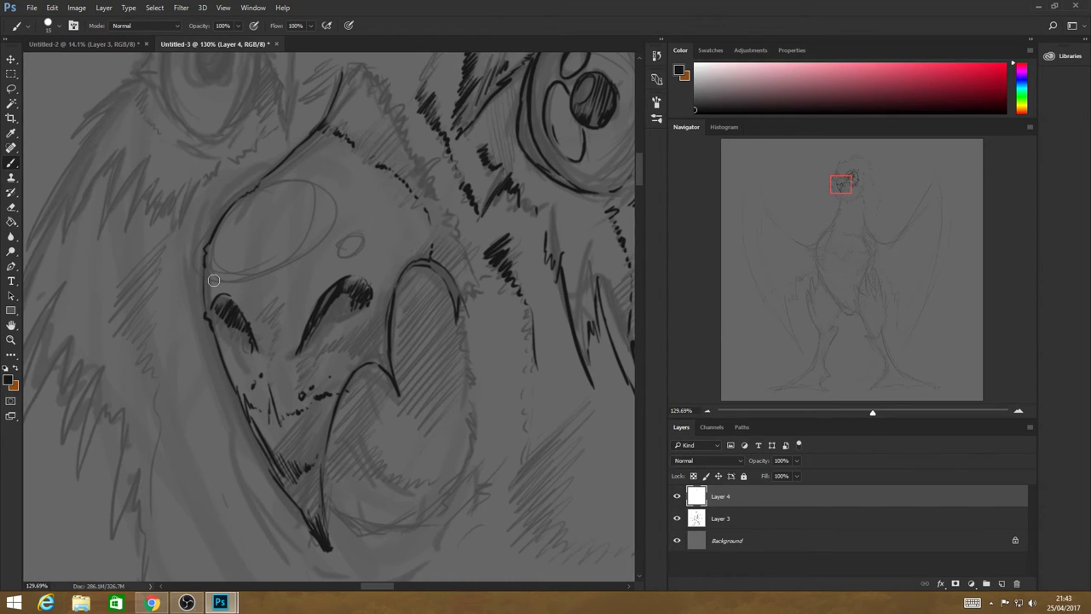
Outline the beak's highlights as a large oval, a smaller oval and a tiny spot beside it.
mouse_move(213, 280)
mouse_down()
mouse_move(322, 246)
mouse_move(342, 207)
mouse_move(331, 230)
mouse_move(325, 186)
mouse_up()
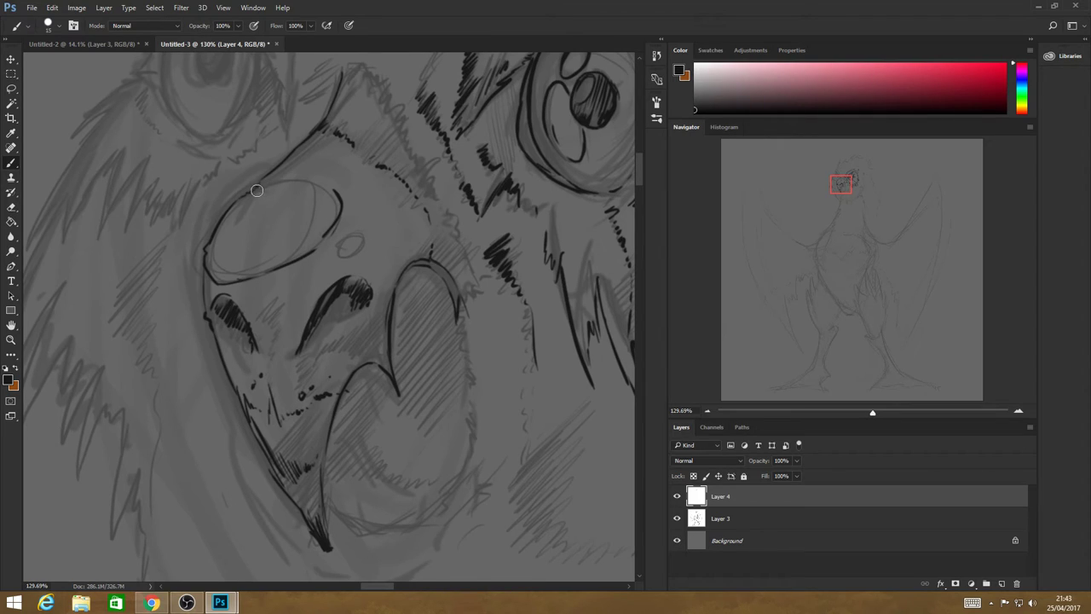
mouse_move(256, 189)
mouse_down()
mouse_move(311, 181)
mouse_move(285, 182)
mouse_move(330, 189)
mouse_up()
mouse_move(343, 246)
mouse_down()
mouse_move(368, 226)
mouse_move(347, 259)
mouse_move(354, 228)
mouse_move(382, 250)
mouse_up()
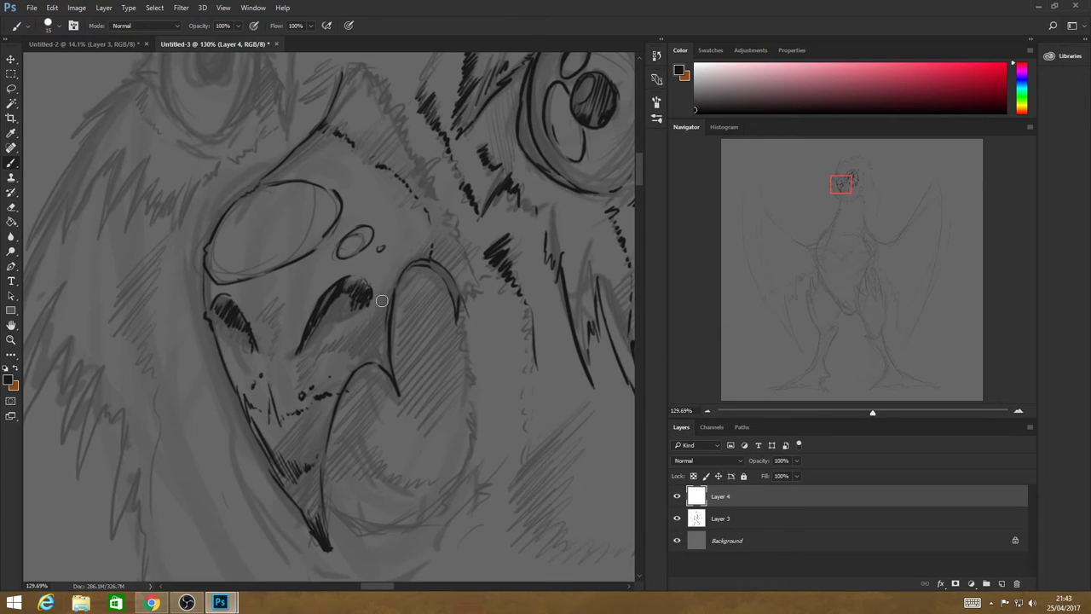
Ink the feathered edge between the beak and the larger eye, outline the lower beak, and hatch the inside of the mouth.
click(10, 339)
drag(474, 281, 383, 266)
drag(454, 305, 436, 306)
drag(501, 332, 468, 316)
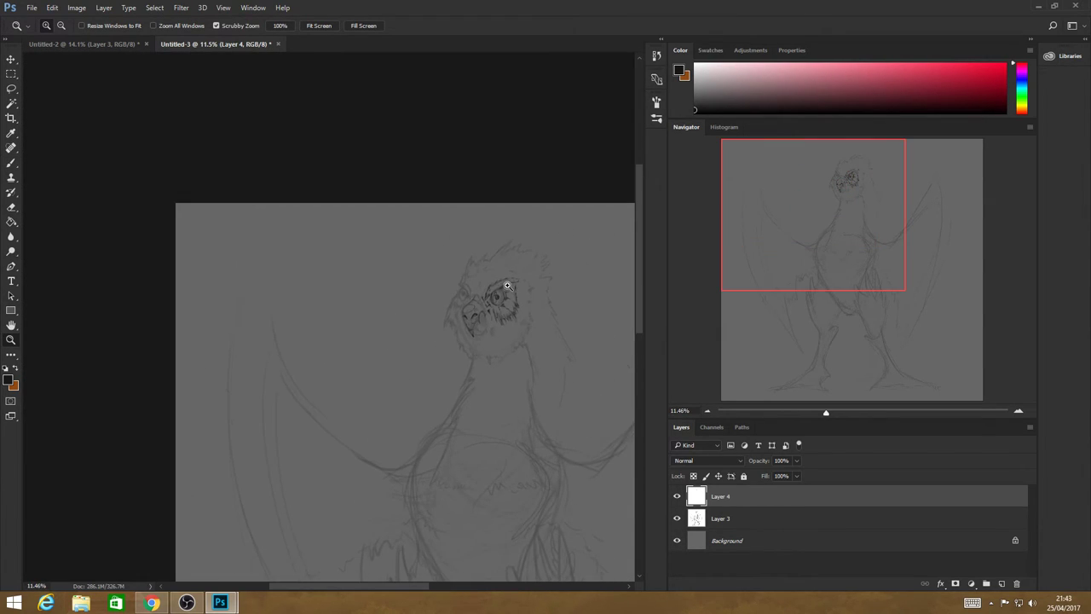
drag(515, 285, 549, 334)
mouse_move(530, 380)
mouse_down()
mouse_move(555, 409)
mouse_move(468, 311)
mouse_move(527, 332)
mouse_up()
key(b)
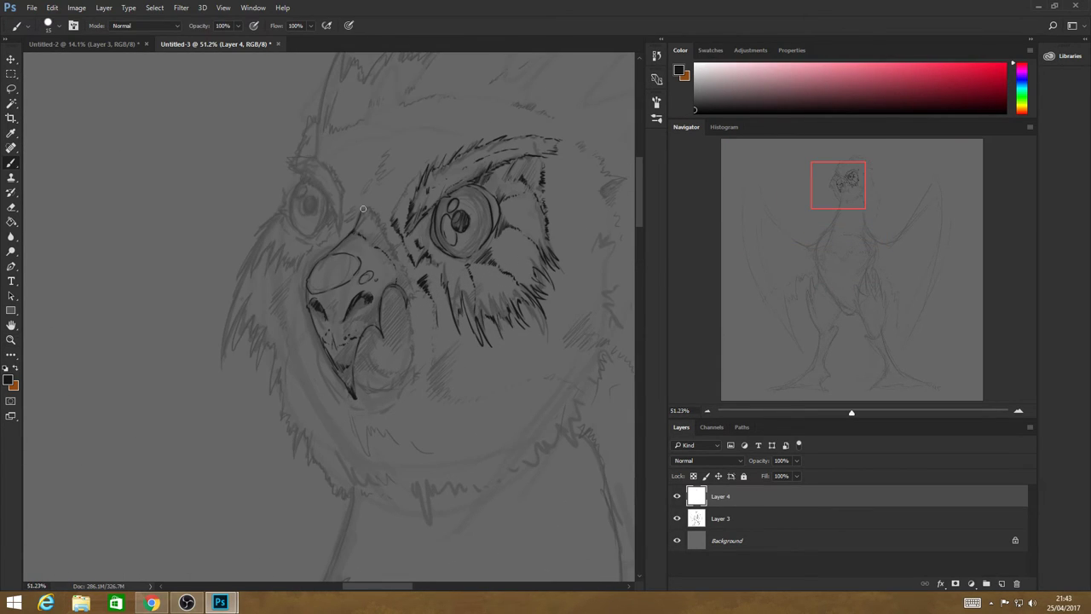
mouse_move(362, 209)
mouse_down()
mouse_move(395, 232)
mouse_move(385, 245)
mouse_move(402, 244)
mouse_move(395, 254)
mouse_move(420, 306)
mouse_move(414, 331)
mouse_move(405, 300)
mouse_move(415, 352)
mouse_move(417, 309)
mouse_move(397, 365)
mouse_up()
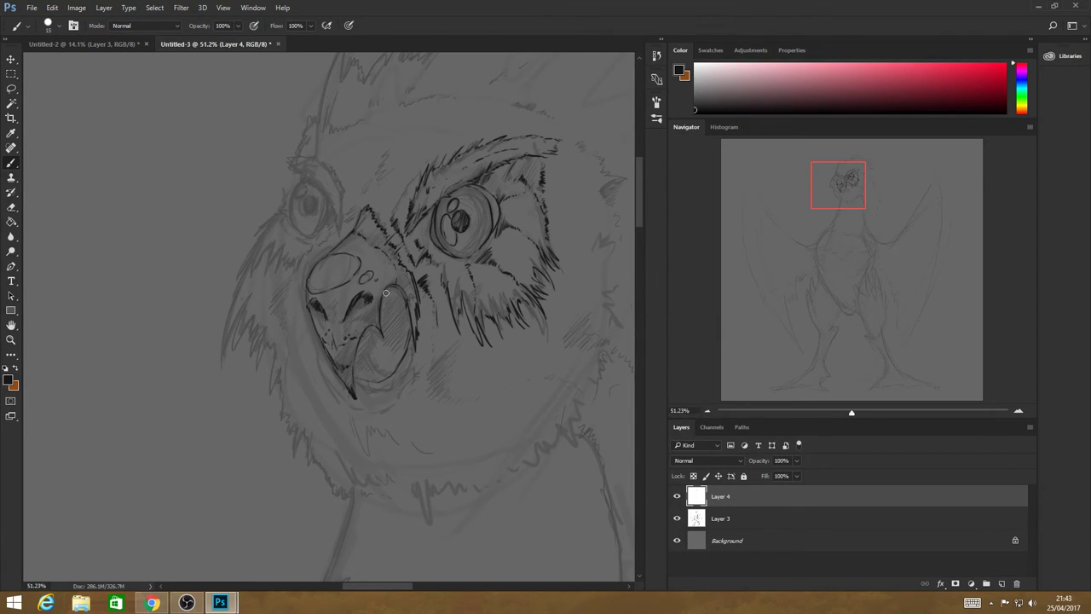
mouse_move(385, 292)
mouse_down()
mouse_move(382, 318)
mouse_move(405, 303)
mouse_move(367, 376)
mouse_up()
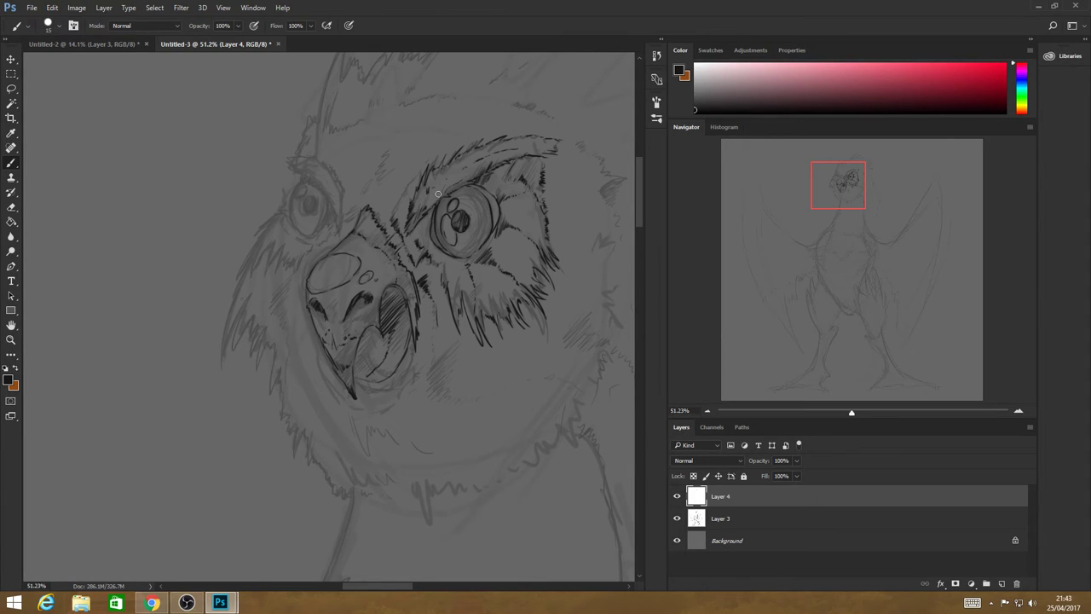
Darken the shading beneath the larger eye's brow and at its outer side, and ink broken forehead lines above the beak.
mouse_move(455, 181)
mouse_down()
mouse_move(424, 206)
mouse_move(427, 196)
mouse_up()
mouse_move(508, 154)
mouse_down()
mouse_move(473, 168)
mouse_move(484, 161)
mouse_up()
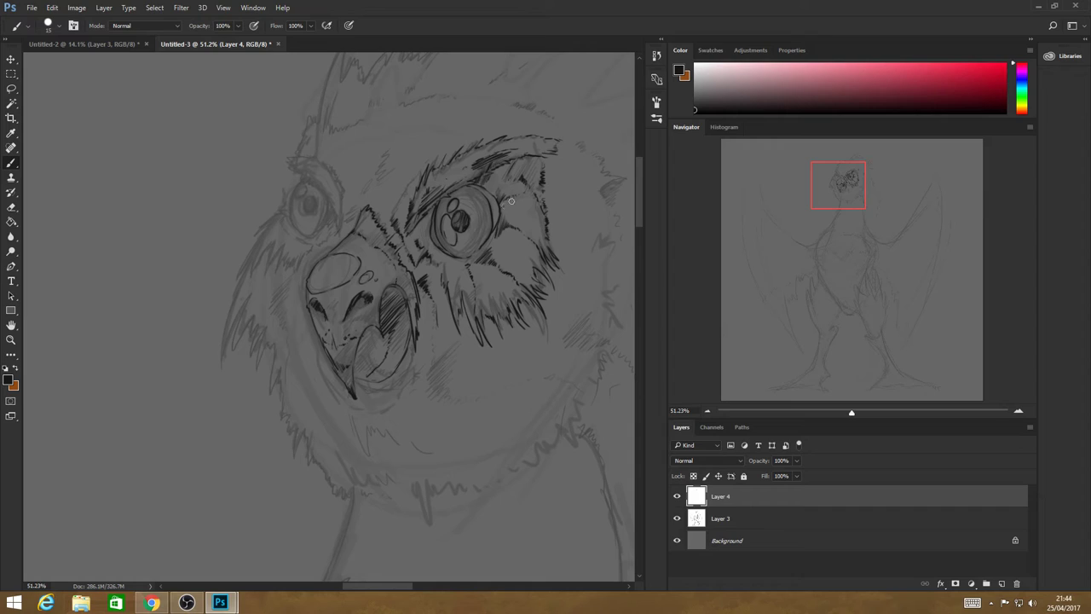
drag(513, 198, 504, 203)
drag(415, 132, 443, 120)
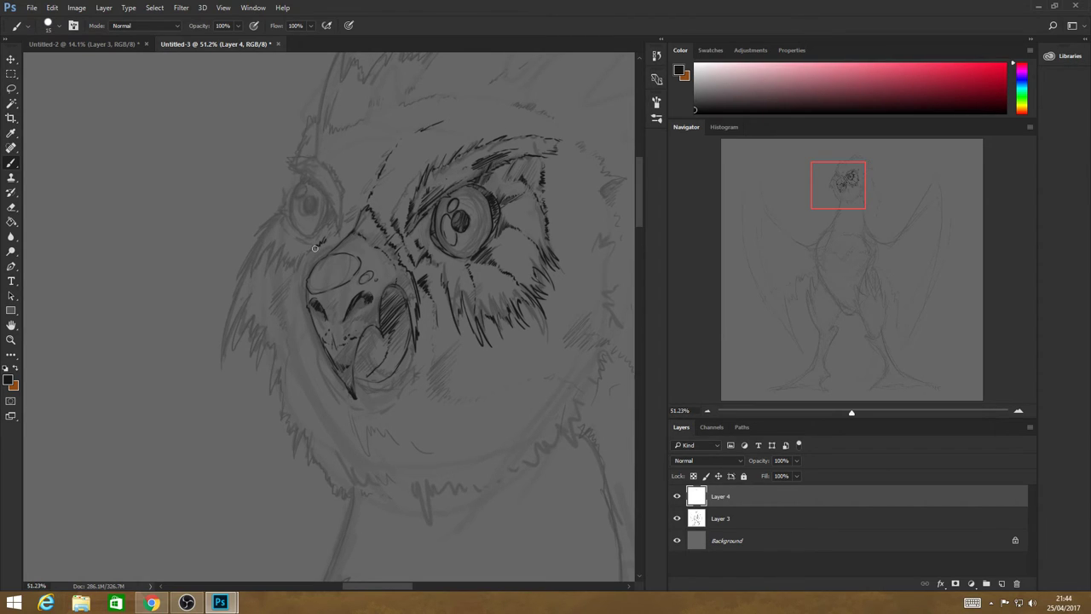
Ink the spiky feather tufts below the smaller eye, from the beak's ridge out to the edge of the face.
mouse_move(308, 251)
mouse_down()
mouse_move(270, 288)
mouse_move(271, 260)
mouse_move(259, 293)
mouse_up()
drag(266, 254, 249, 299)
drag(262, 251, 234, 283)
mouse_move(275, 225)
mouse_down()
mouse_move(251, 248)
mouse_move(256, 240)
mouse_up()
mouse_move(272, 218)
mouse_down()
mouse_move(260, 235)
mouse_move(266, 226)
mouse_up()
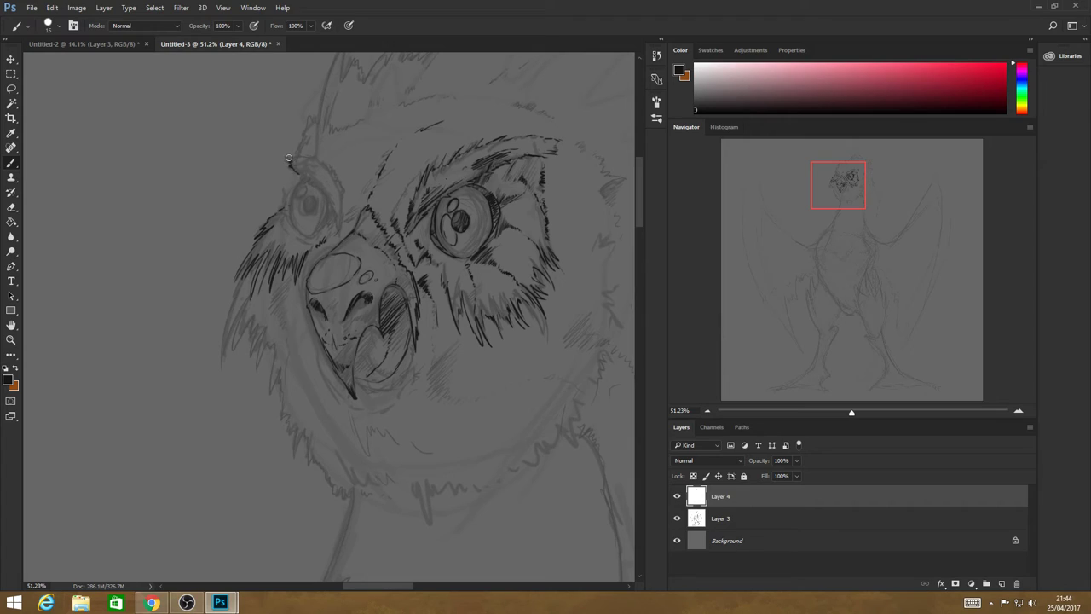
Ink the smaller eye's brow and its inner feather edge down toward the beak, with hatched shading.
mouse_move(299, 158)
mouse_down()
mouse_move(336, 169)
mouse_move(340, 186)
mouse_up()
drag(341, 238, 325, 196)
drag(314, 173, 335, 192)
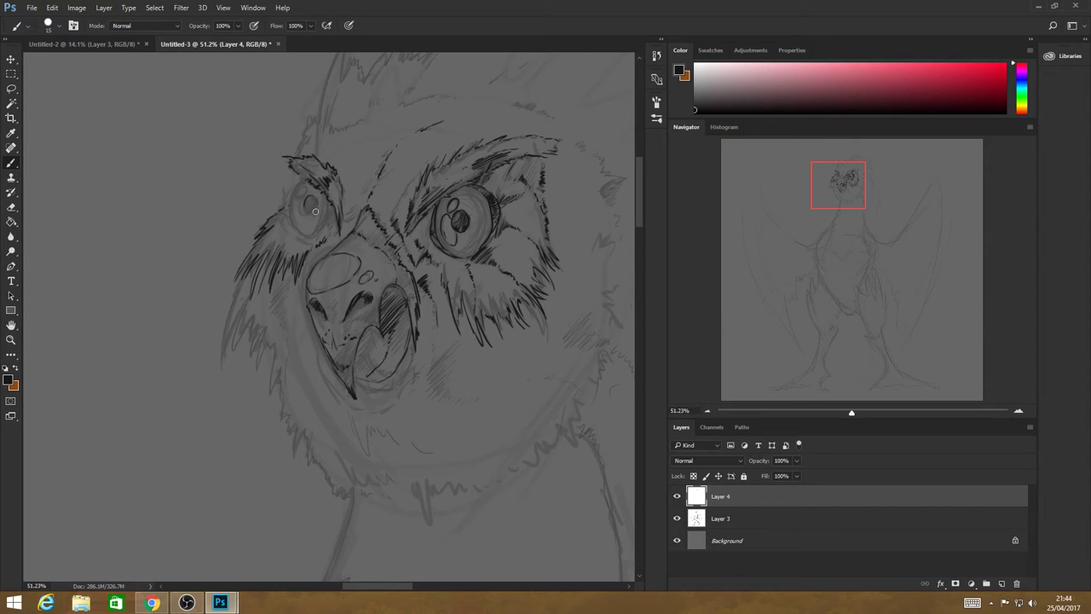
Ink the smaller eye's dark pupil, highlights and rounded outline, and shade along its inner rim.
drag(304, 202, 318, 211)
drag(304, 186, 301, 203)
drag(314, 200, 306, 209)
mouse_move(329, 226)
mouse_down()
mouse_move(323, 192)
mouse_move(315, 234)
mouse_move(320, 223)
mouse_up()
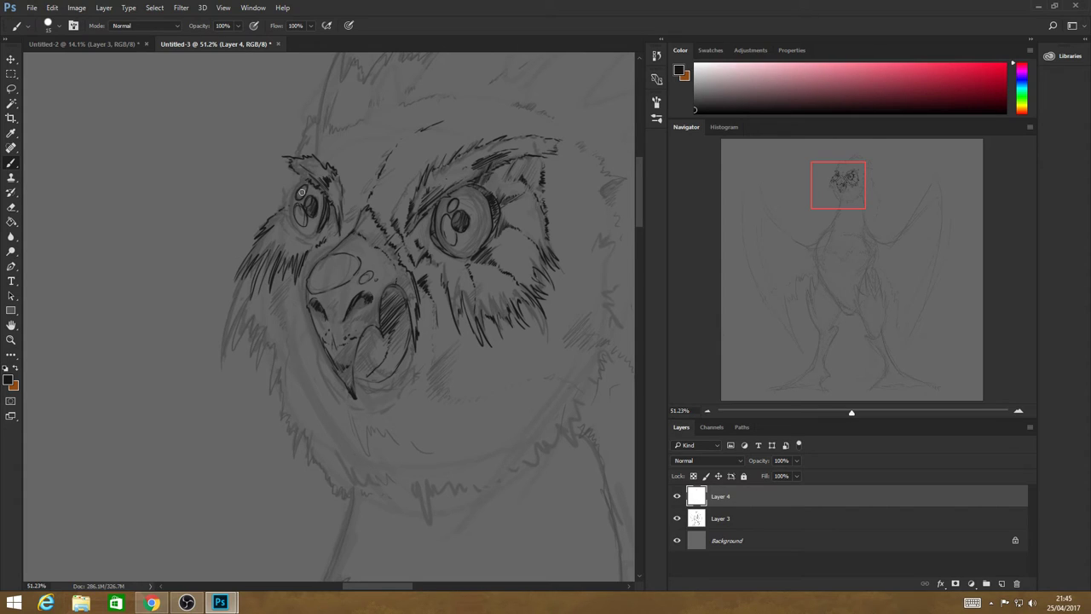
mouse_move(303, 180)
mouse_down()
mouse_move(289, 215)
mouse_move(303, 232)
mouse_up()
drag(332, 207, 331, 230)
click(11, 340)
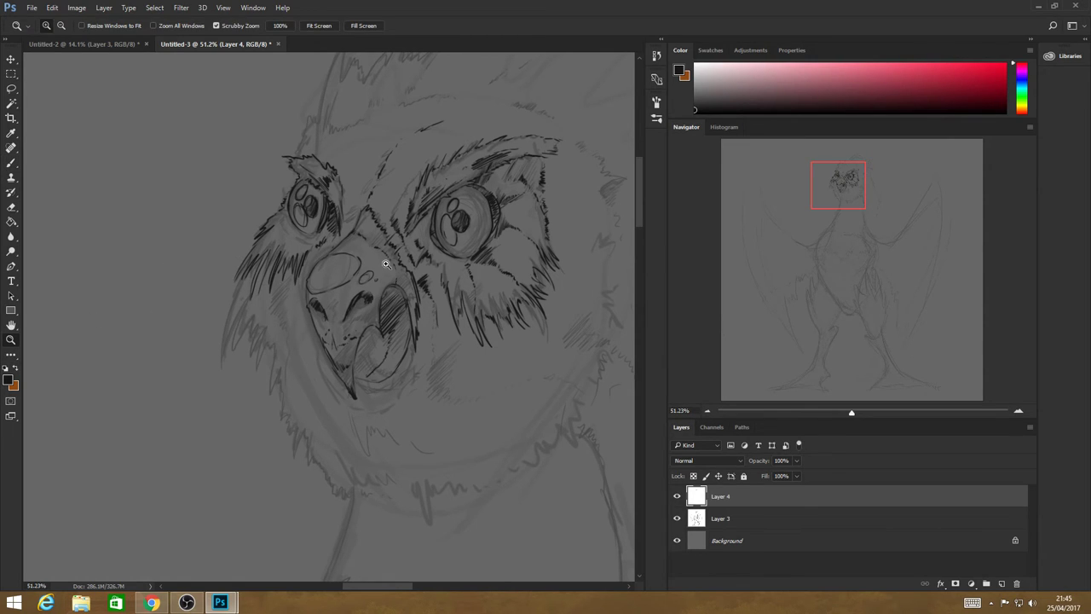
drag(386, 265, 313, 255)
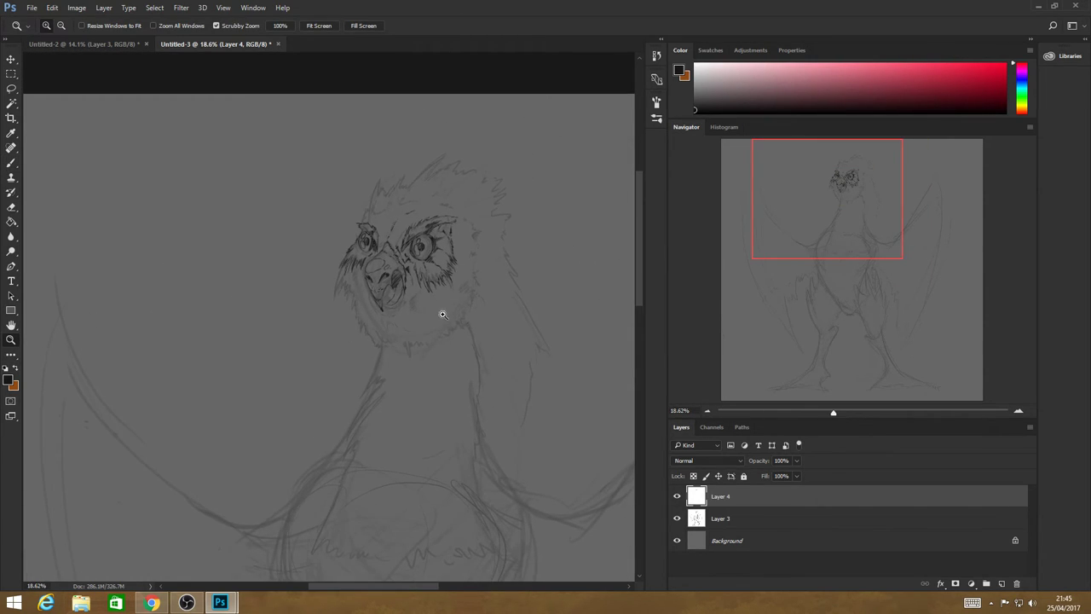
drag(411, 312, 419, 317)
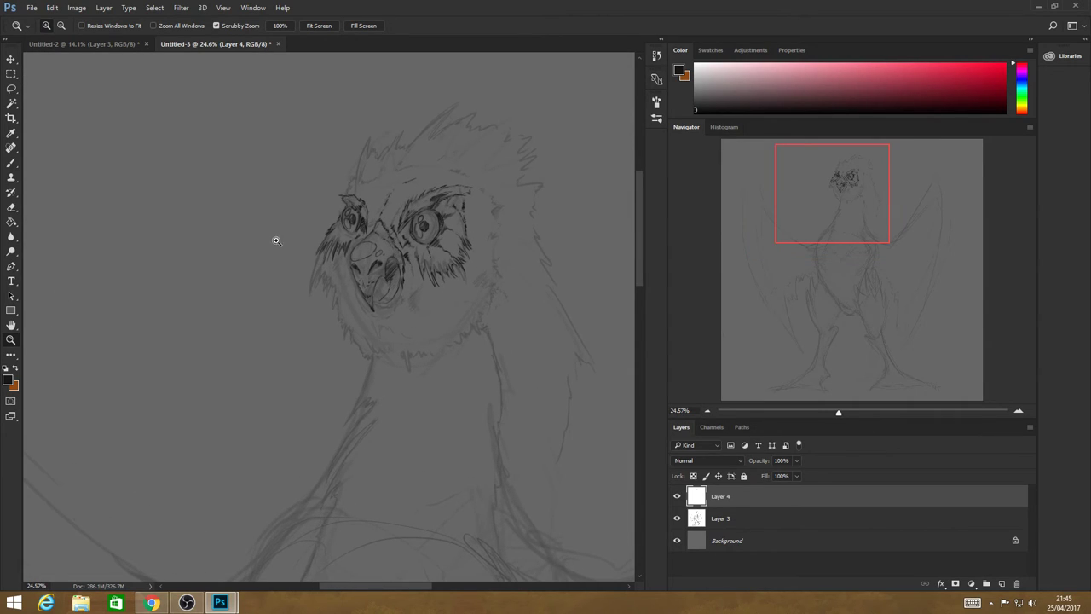
mouse_move(474, 265)
mouse_down()
mouse_move(387, 271)
mouse_move(511, 326)
mouse_up()
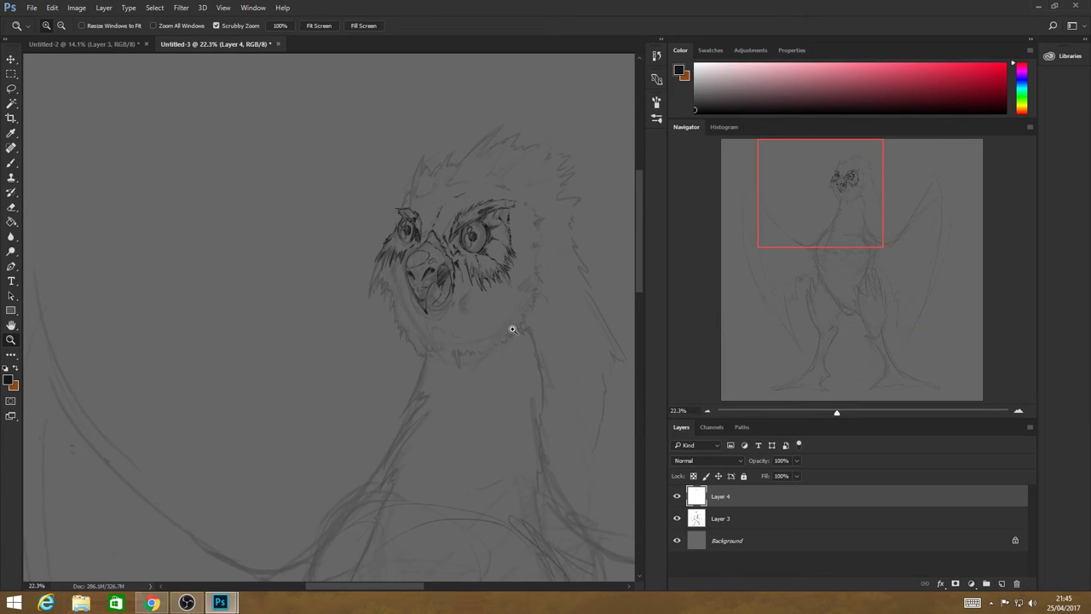
Ink the pointed cheek feathers on both sides of the face, the jaw line and the loose folds down the throat.
drag(441, 301, 357, 303)
mouse_move(514, 324)
mouse_down()
mouse_move(560, 363)
mouse_move(500, 348)
mouse_up()
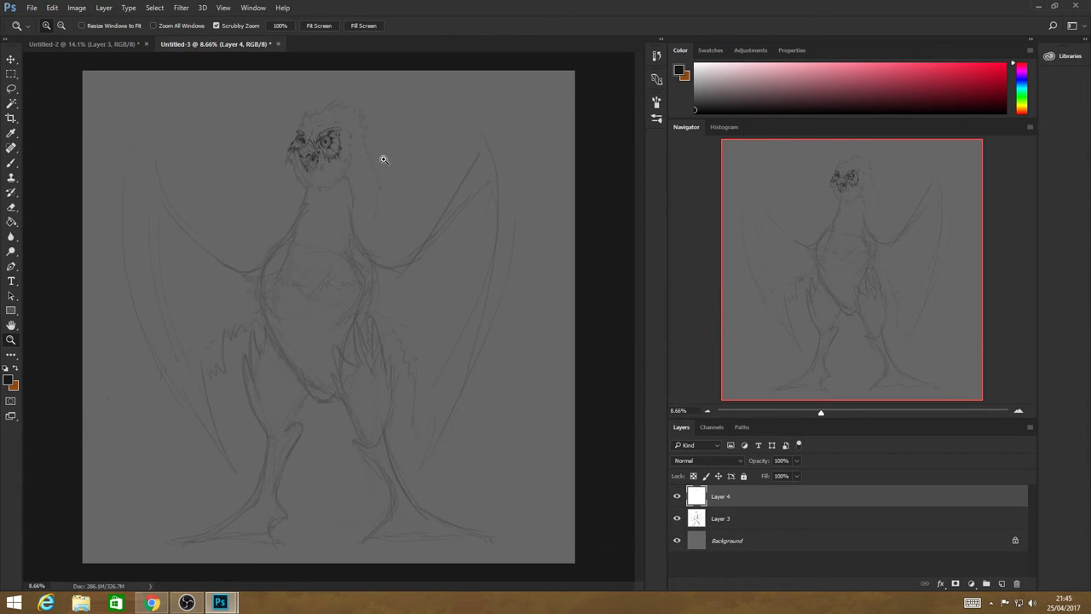
mouse_move(383, 158)
mouse_down()
mouse_move(395, 162)
mouse_move(399, 208)
mouse_up()
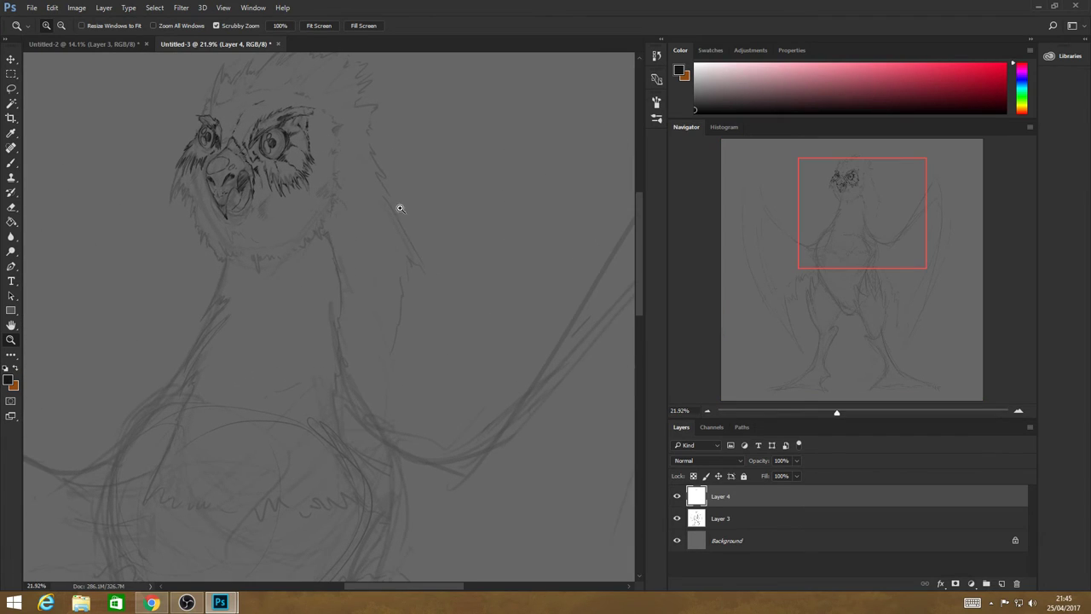
click(11, 162)
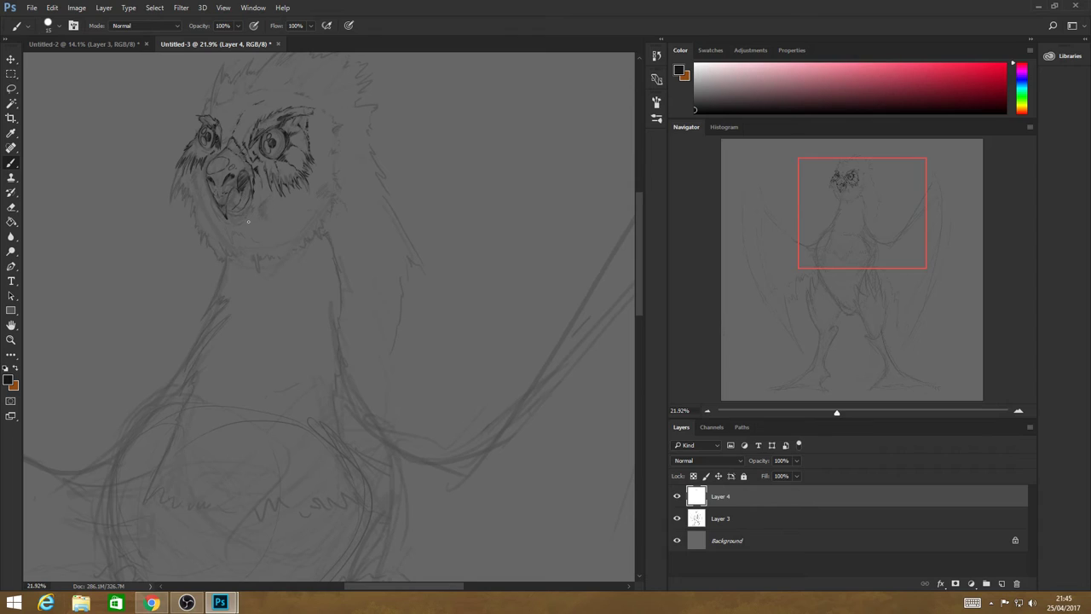
mouse_move(263, 212)
mouse_down()
mouse_move(350, 201)
mouse_move(339, 183)
mouse_up()
mouse_move(193, 194)
mouse_down()
mouse_move(235, 275)
mouse_move(236, 240)
mouse_move(244, 276)
mouse_move(245, 241)
mouse_move(256, 271)
mouse_move(241, 301)
mouse_move(207, 307)
mouse_move(226, 290)
mouse_move(204, 301)
mouse_move(234, 325)
mouse_move(201, 358)
mouse_up()
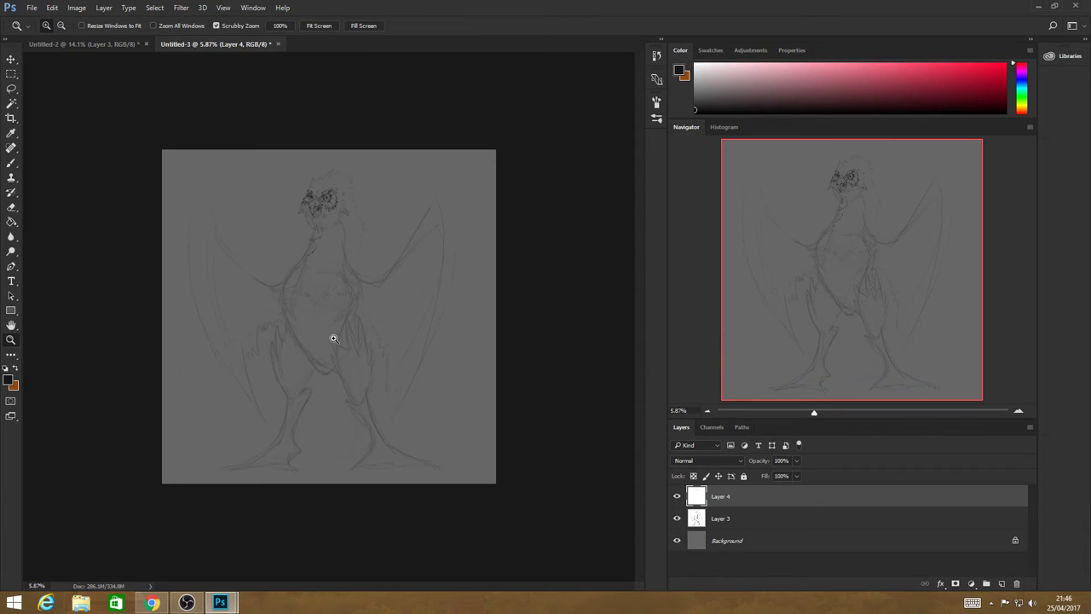
Ink the front contour of the neck down over the shoulder to the side of the chest.
drag(341, 234, 356, 236)
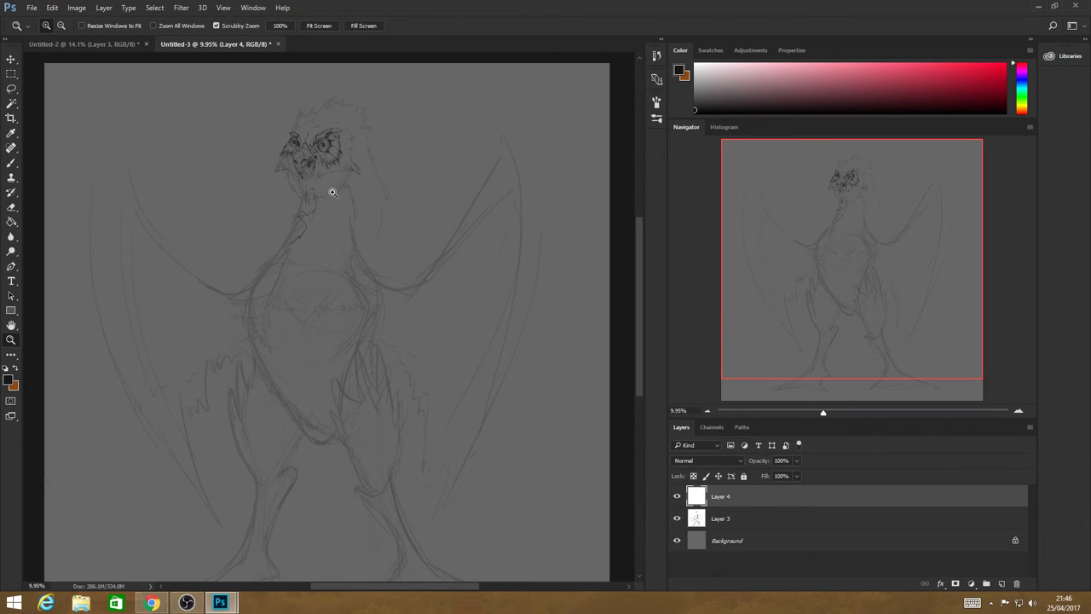
drag(325, 195, 358, 256)
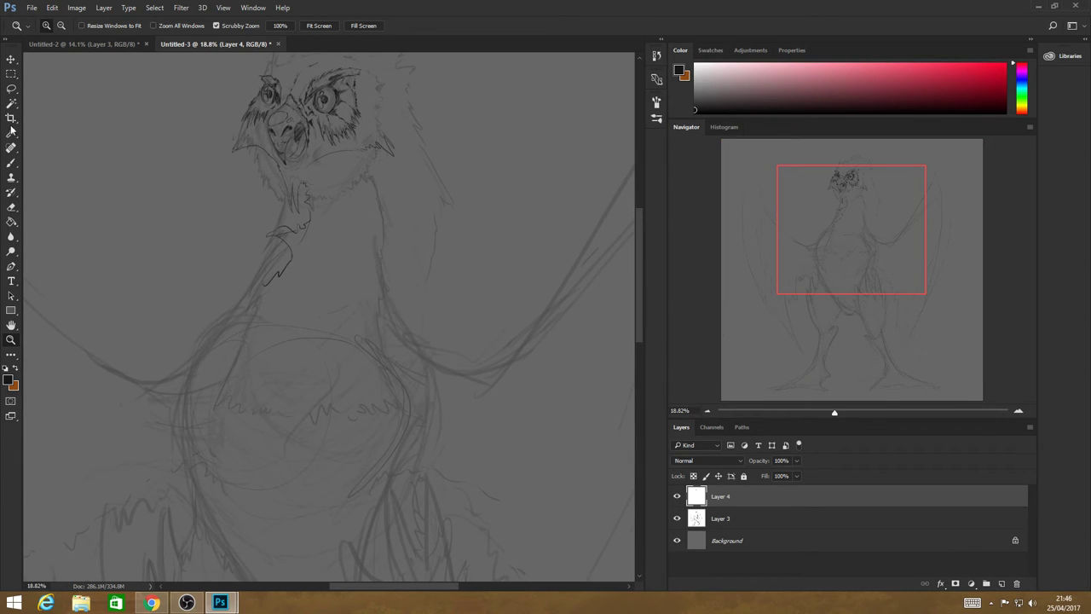
key(b)
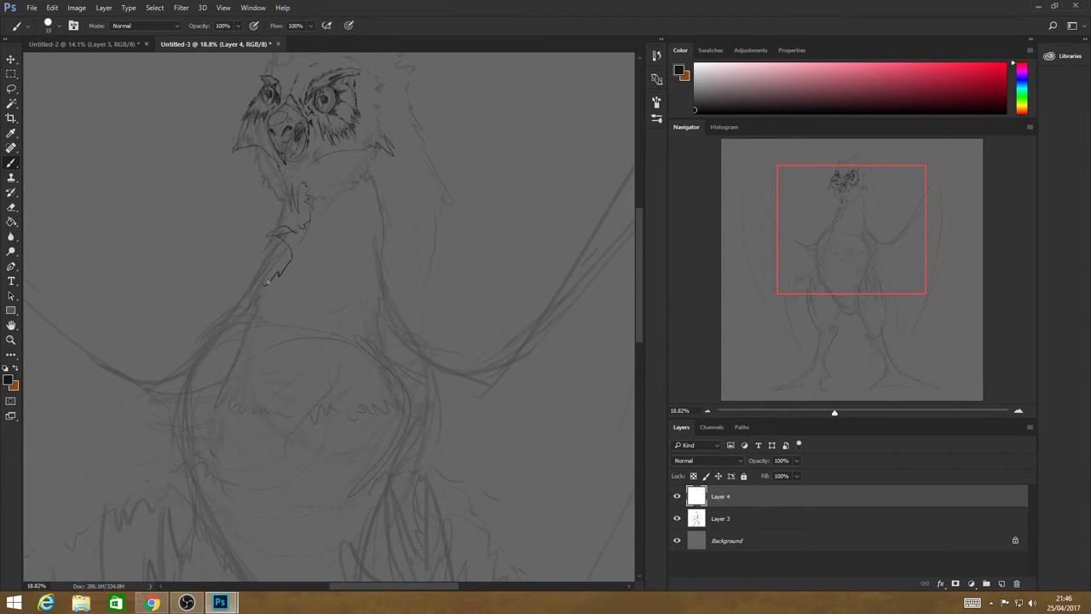
drag(266, 282, 182, 388)
Ink jagged feather rows under the chin and across the neck on Layer 4, and darken the pointed cheek tuft.
click(734, 522)
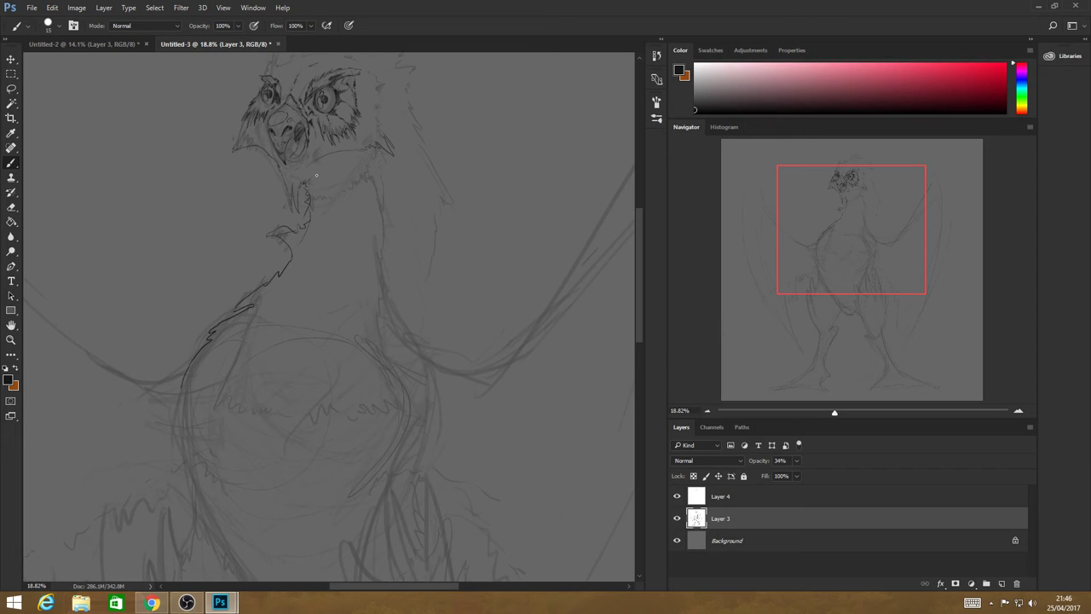
click(721, 498)
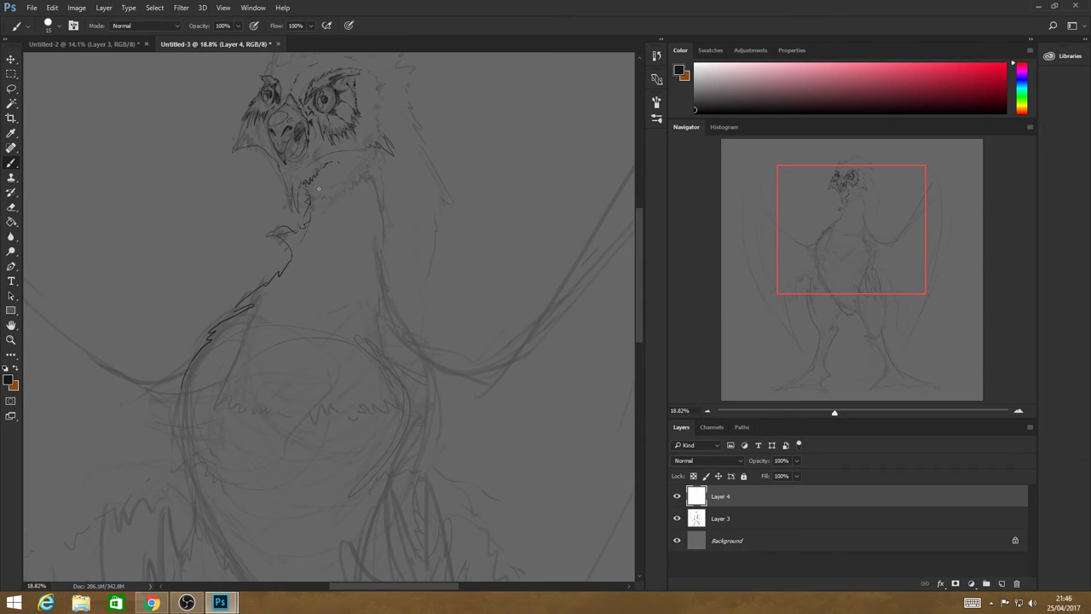
drag(320, 191, 325, 207)
mouse_move(247, 116)
mouse_down()
mouse_move(223, 168)
mouse_move(239, 147)
mouse_move(233, 160)
mouse_move(270, 153)
mouse_up()
drag(266, 73, 272, 63)
drag(315, 215, 324, 219)
mouse_move(302, 245)
mouse_down()
mouse_move(288, 276)
mouse_move(308, 252)
mouse_move(315, 261)
mouse_up()
drag(250, 305, 289, 316)
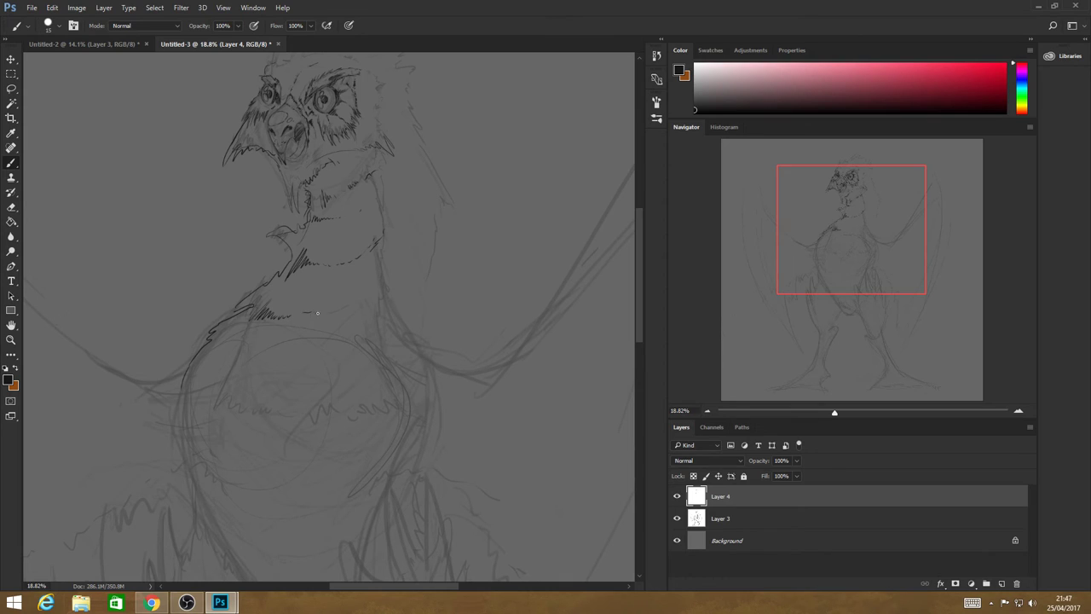
Ink the long ear tufts, the spiky side feathers around the head and the ragged crown between the tufts.
drag(641, 270, 644, 232)
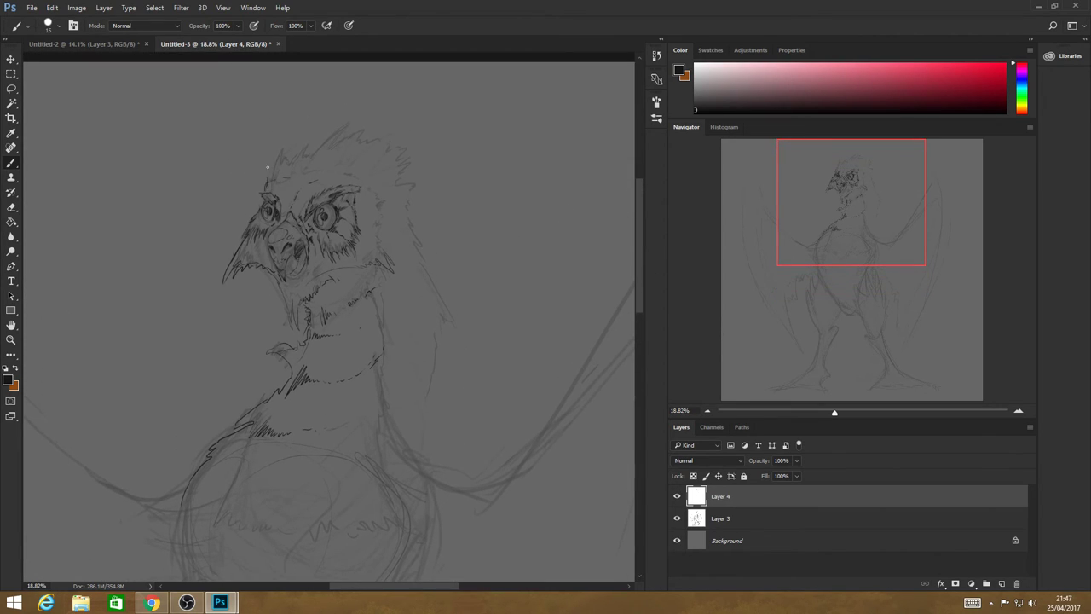
mouse_move(266, 178)
mouse_down()
mouse_move(281, 103)
mouse_move(288, 140)
mouse_move(307, 157)
mouse_move(358, 167)
mouse_move(404, 112)
mouse_move(390, 148)
mouse_move(405, 150)
mouse_move(402, 177)
mouse_move(428, 183)
mouse_move(386, 231)
mouse_up()
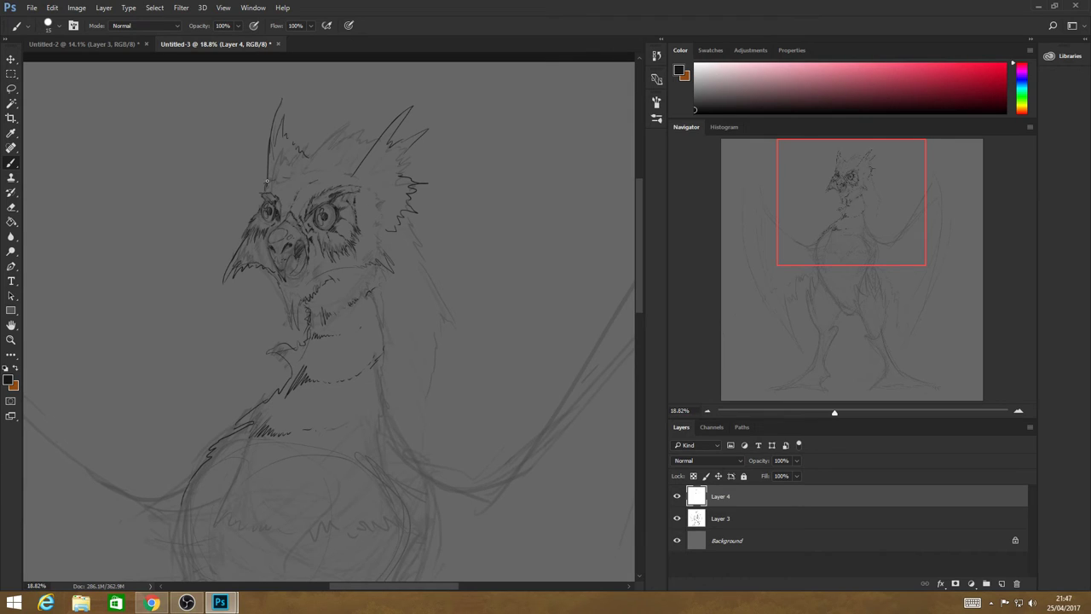
mouse_move(258, 129)
mouse_down()
mouse_move(264, 184)
mouse_move(240, 171)
mouse_move(260, 221)
mouse_move(247, 176)
mouse_up()
drag(255, 127, 264, 187)
mouse_move(367, 184)
mouse_down()
mouse_move(383, 175)
mouse_move(387, 224)
mouse_up()
drag(367, 186, 385, 166)
drag(311, 149, 371, 142)
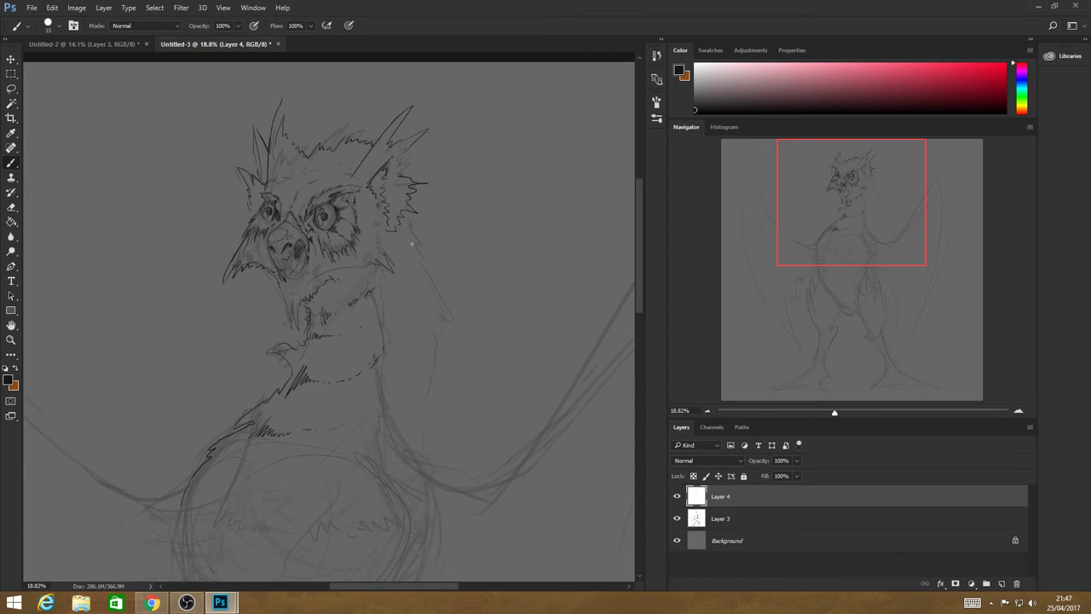
Ink the long feathered mane behind the head and the back contour of the neck with hatched feather marks.
mouse_move(406, 218)
mouse_down()
mouse_move(432, 271)
mouse_move(423, 263)
mouse_move(433, 356)
mouse_move(422, 468)
mouse_up()
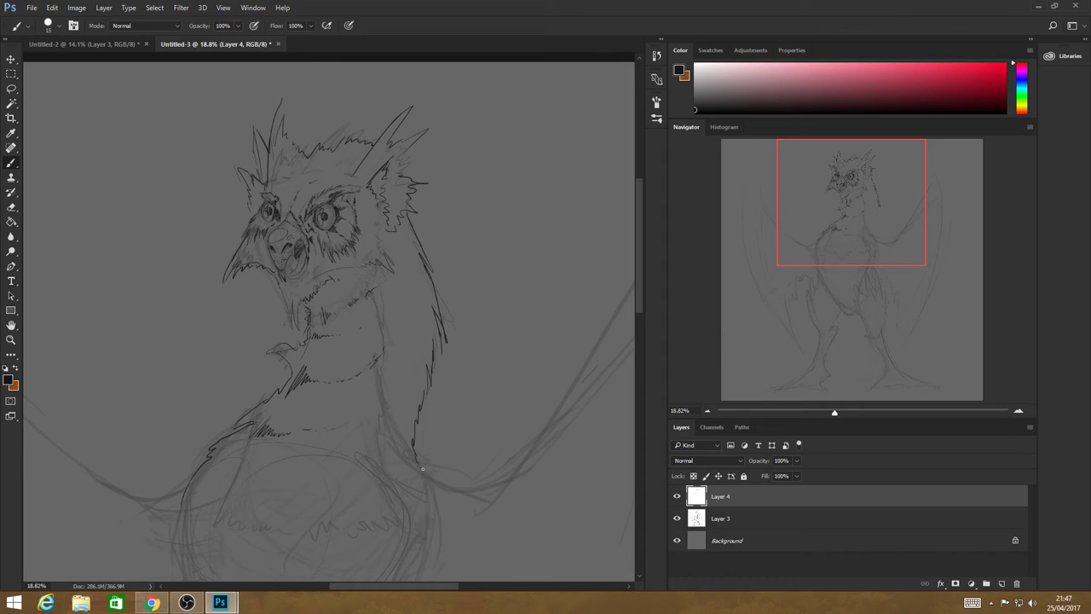
mouse_move(380, 358)
mouse_down()
mouse_move(390, 434)
mouse_move(417, 466)
mouse_up()
mouse_move(382, 268)
mouse_down()
mouse_move(387, 298)
mouse_move(370, 314)
mouse_move(361, 384)
mouse_move(373, 385)
mouse_move(357, 423)
mouse_move(376, 411)
mouse_move(387, 450)
mouse_up()
Ink the ragged feather edge across the chest and the chest's outer contour beside the mane.
mouse_move(180, 511)
mouse_down()
mouse_move(181, 530)
mouse_move(199, 529)
mouse_up()
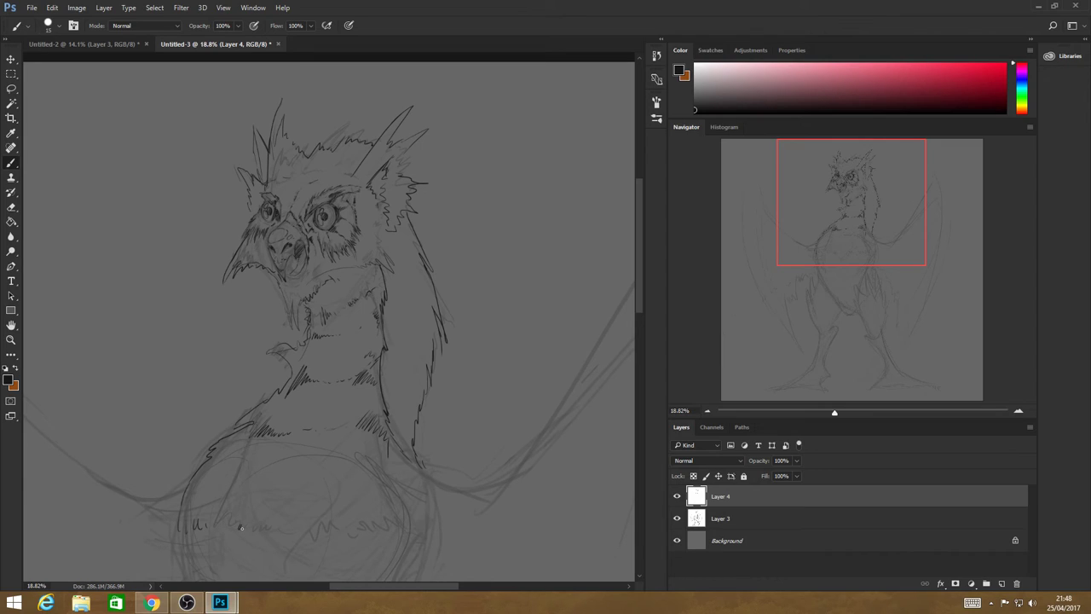
drag(241, 527, 262, 526)
drag(333, 537, 340, 529)
mouse_move(397, 458)
mouse_down()
mouse_move(419, 504)
mouse_move(408, 477)
mouse_move(408, 530)
mouse_move(363, 538)
mouse_up()
Hatch shading over the throat, the neck folds and the front of the shoulder.
mouse_move(367, 281)
mouse_down()
mouse_move(366, 324)
mouse_move(382, 308)
mouse_move(378, 334)
mouse_move(312, 363)
mouse_up()
mouse_move(332, 351)
mouse_down()
mouse_move(301, 370)
mouse_move(306, 379)
mouse_up()
drag(256, 413, 277, 431)
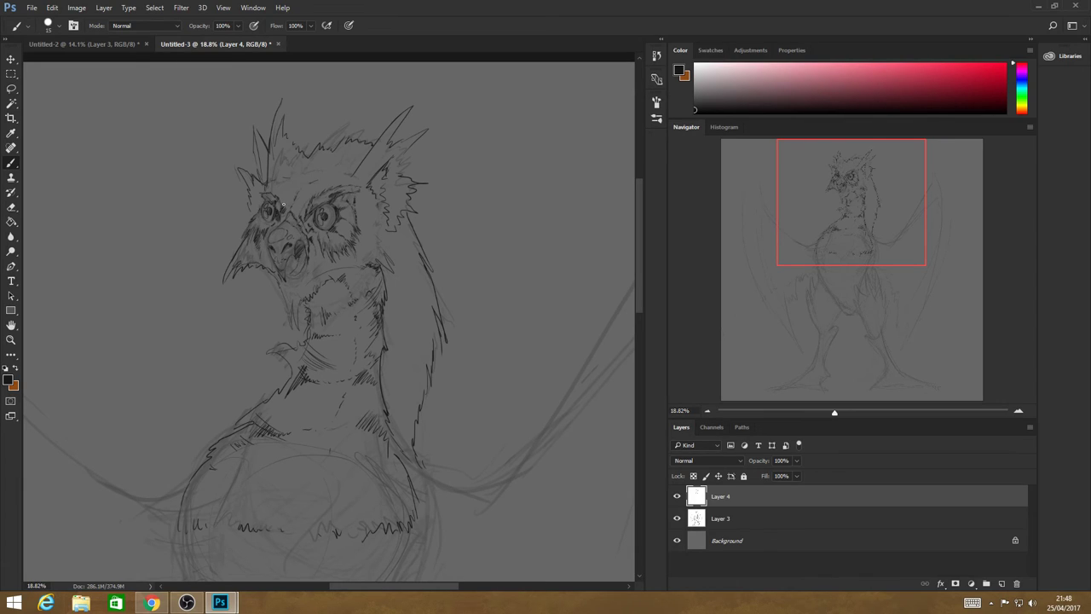
Darken the marks between the eyes, and hatch the ear hollow, the cheek edge and the base of the mane.
drag(309, 206, 307, 225)
mouse_move(387, 164)
mouse_down()
mouse_move(375, 184)
mouse_move(384, 208)
mouse_up()
key(alt+Tab)
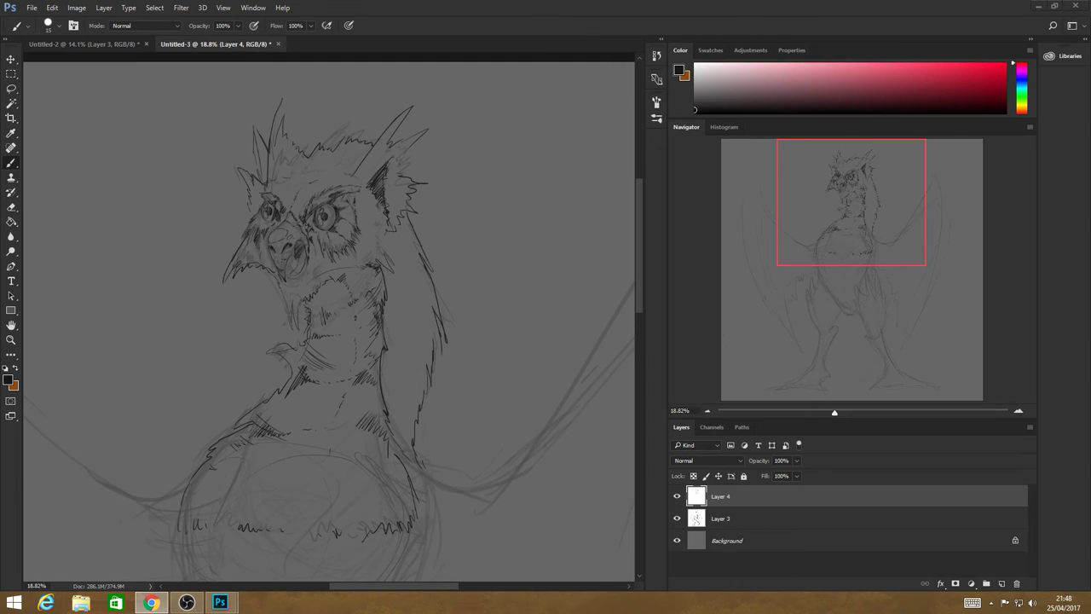
click(371, 195)
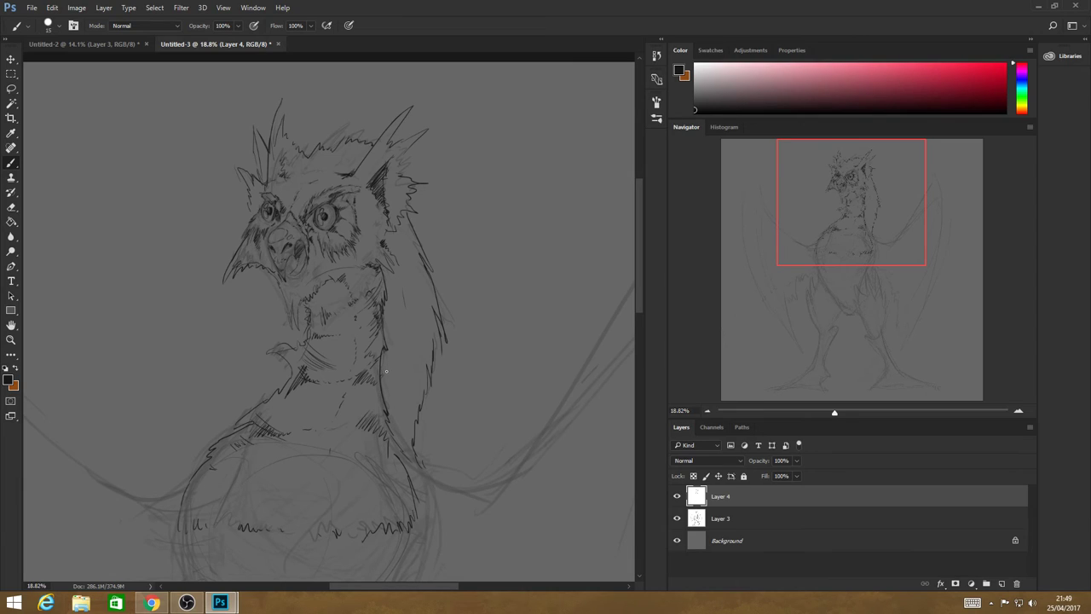
mouse_move(385, 377)
mouse_down()
mouse_move(403, 408)
mouse_move(397, 436)
mouse_up()
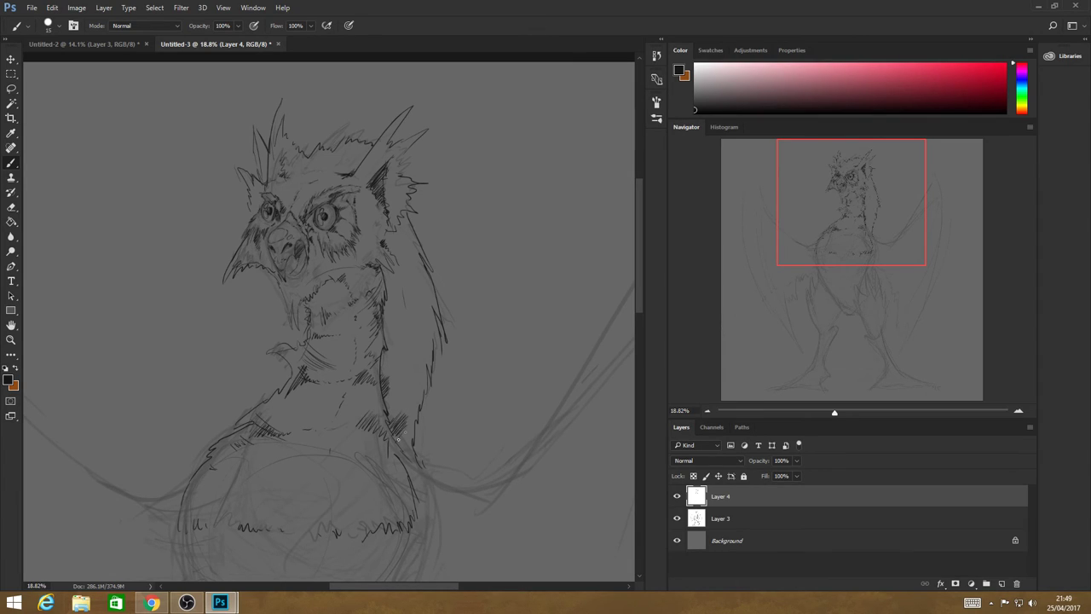
Add a new layer above the linework and set the brush colour to light grey for highlights.
click(1001, 584)
click(7, 378)
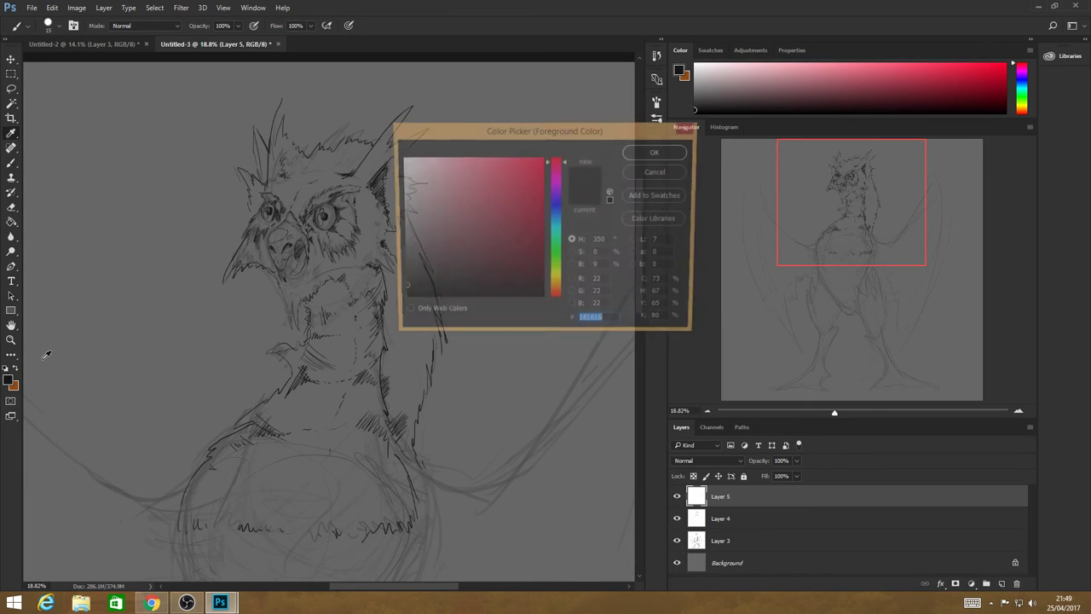
drag(401, 232, 400, 159)
click(655, 152)
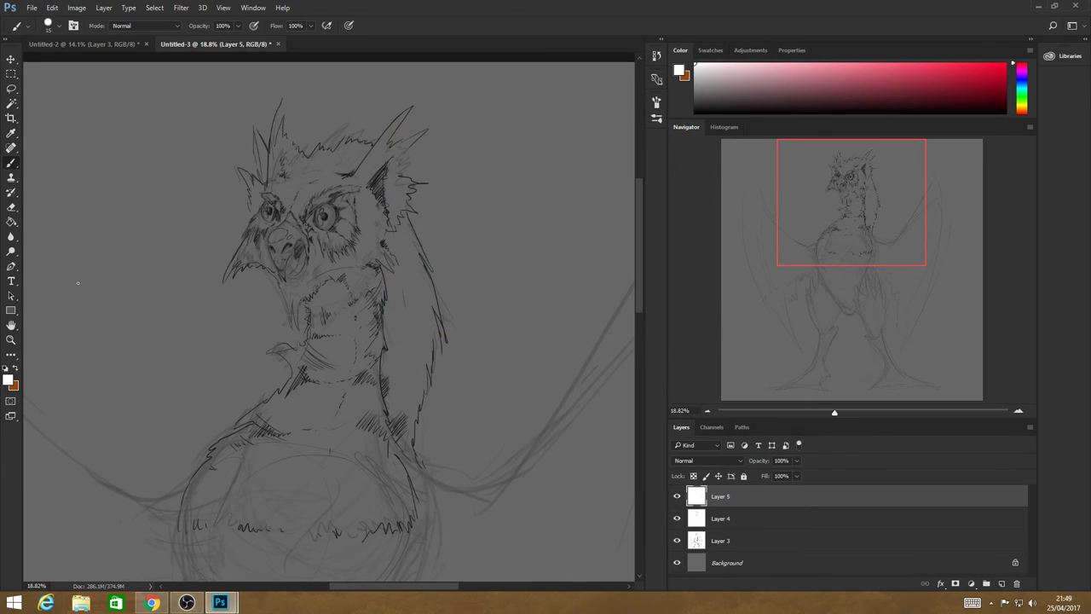
click(11, 339)
drag(352, 218, 473, 245)
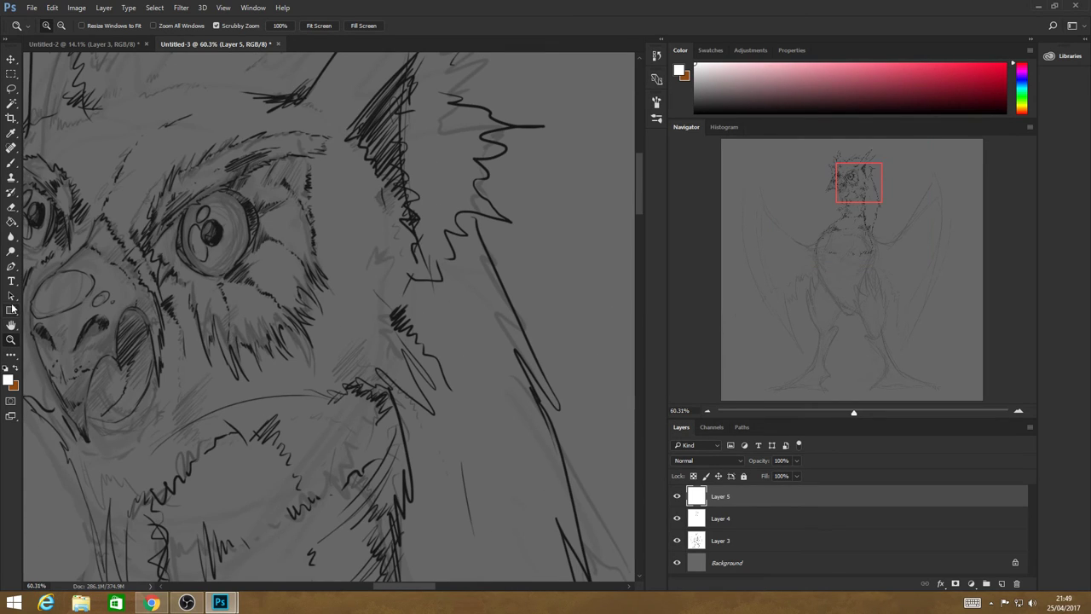
click(7, 380)
drag(407, 233, 385, 197)
click(656, 153)
click(10, 162)
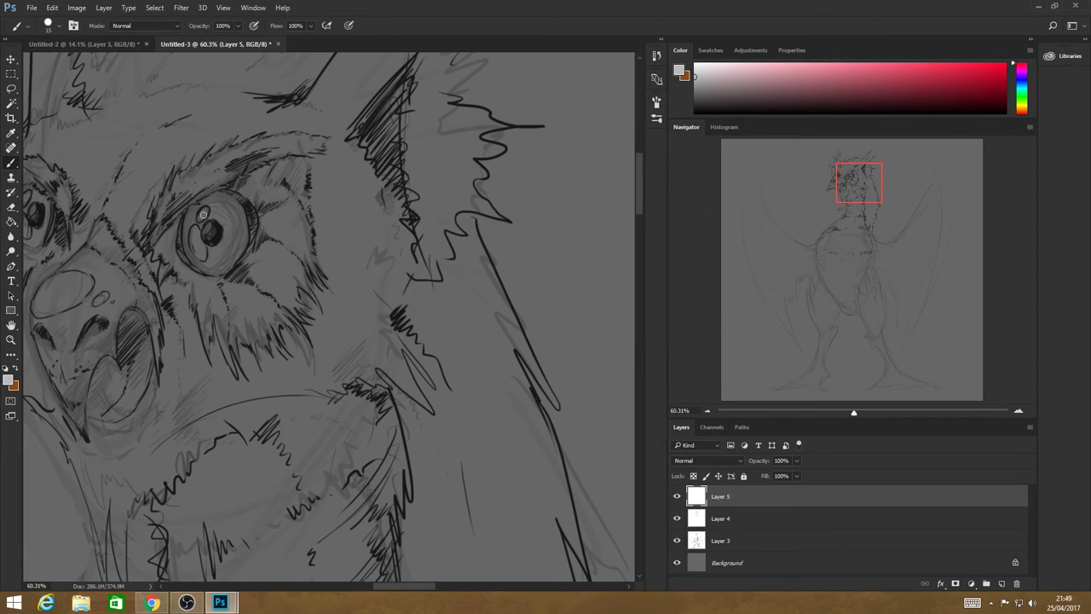
Paint light grey highlights in both eyes, on the top of the beak and along the nostril edge.
mouse_move(203, 215)
mouse_down()
mouse_move(193, 249)
mouse_move(197, 224)
mouse_move(198, 237)
mouse_move(207, 228)
mouse_up()
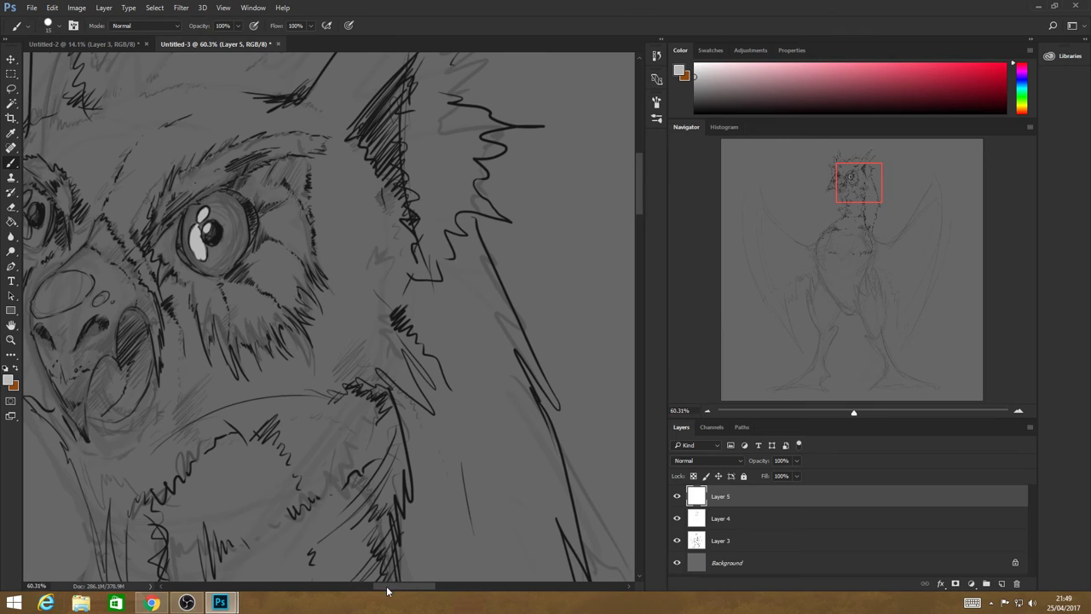
drag(388, 587, 361, 587)
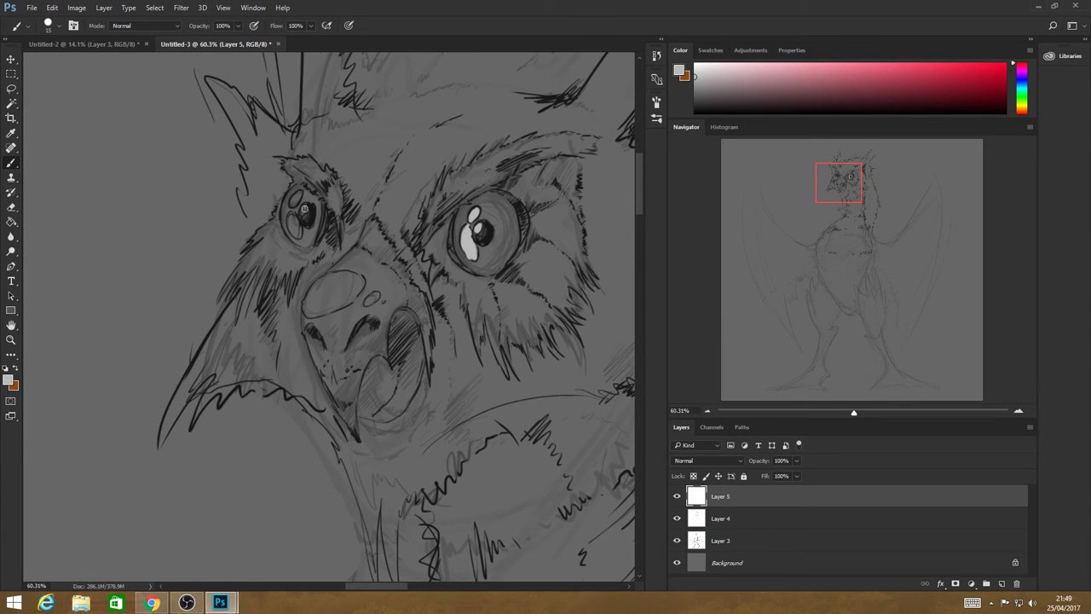
mouse_move(305, 209)
mouse_down()
mouse_move(298, 196)
mouse_move(295, 205)
mouse_up()
mouse_move(292, 218)
mouse_down()
mouse_move(296, 228)
mouse_move(295, 218)
mouse_up()
mouse_move(315, 293)
mouse_down()
mouse_move(346, 278)
mouse_move(377, 297)
mouse_up()
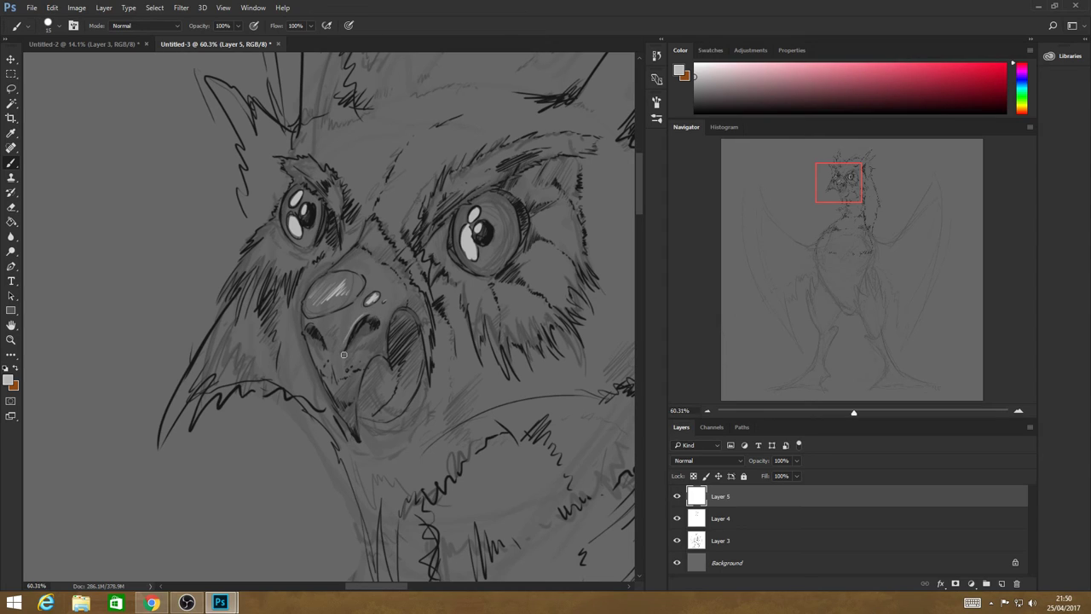
drag(314, 321, 303, 330)
Reduce the opacity of the highlight layer, Layer 5, to 61%.
click(11, 339)
drag(418, 271, 213, 281)
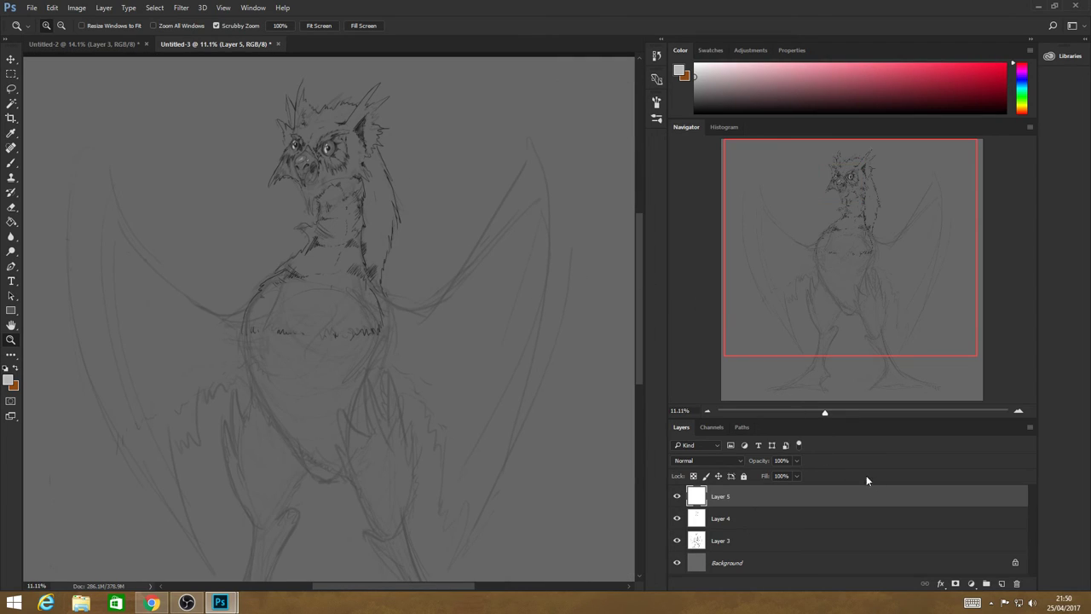
click(796, 460)
drag(796, 476, 777, 470)
Shade the larger eye's iris in dark grey around the pupil and highlights on Layer 5.
drag(329, 135, 443, 205)
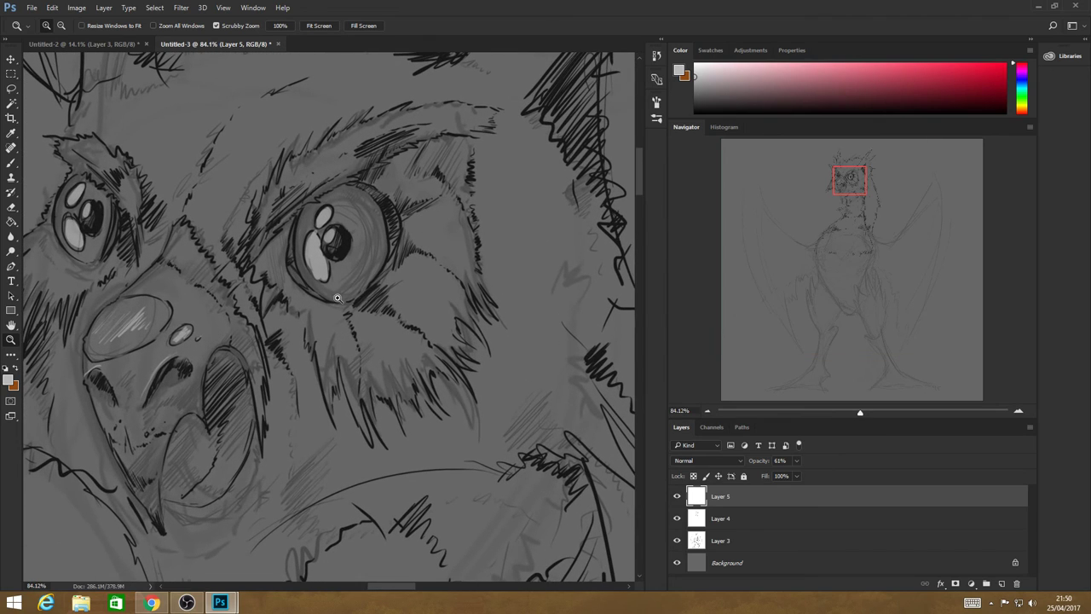
click(11, 163)
click(8, 380)
drag(402, 223, 400, 259)
click(650, 153)
click(632, 175)
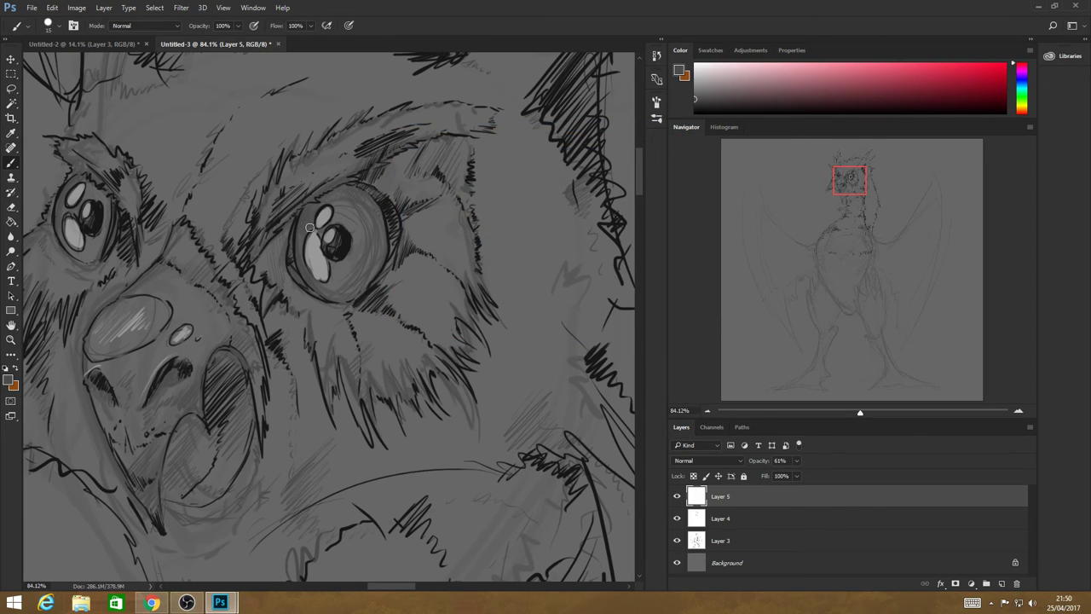
click(8, 378)
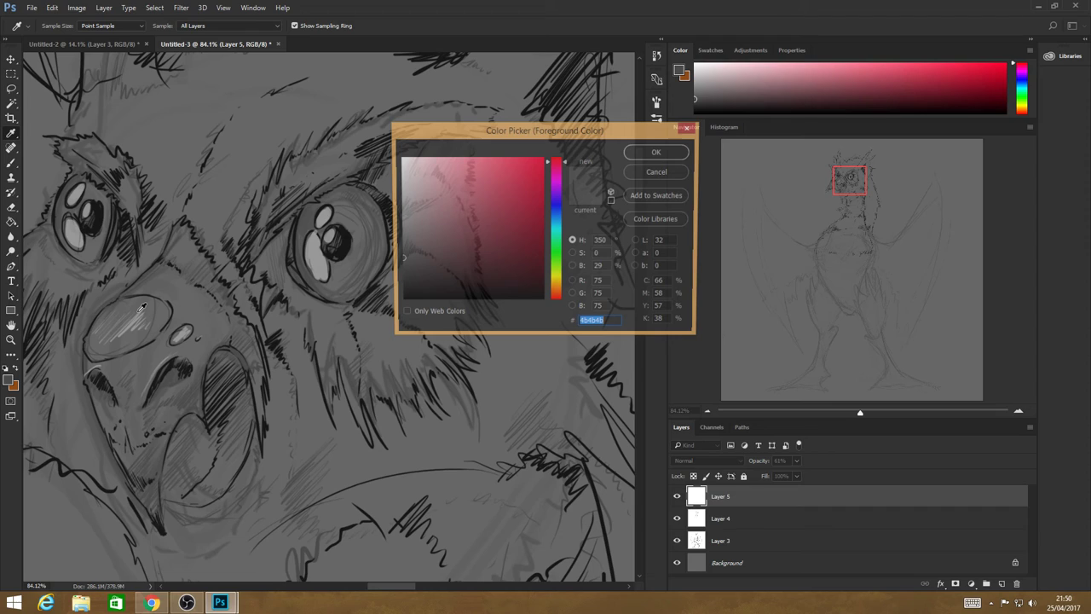
click(655, 152)
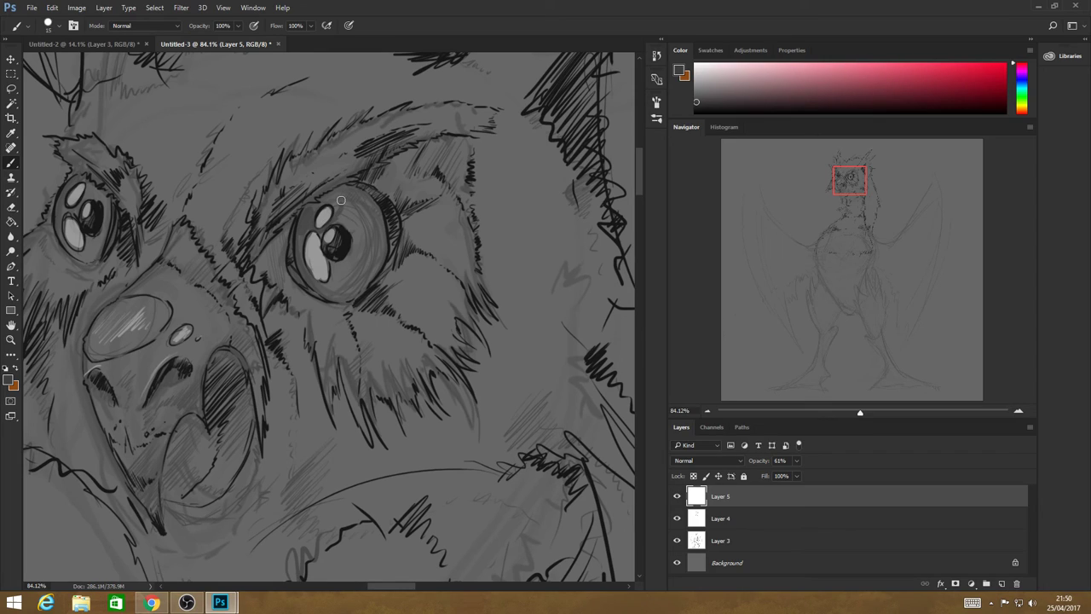
mouse_move(341, 200)
mouse_down()
mouse_move(359, 232)
mouse_move(359, 210)
mouse_move(374, 226)
mouse_move(355, 229)
mouse_up()
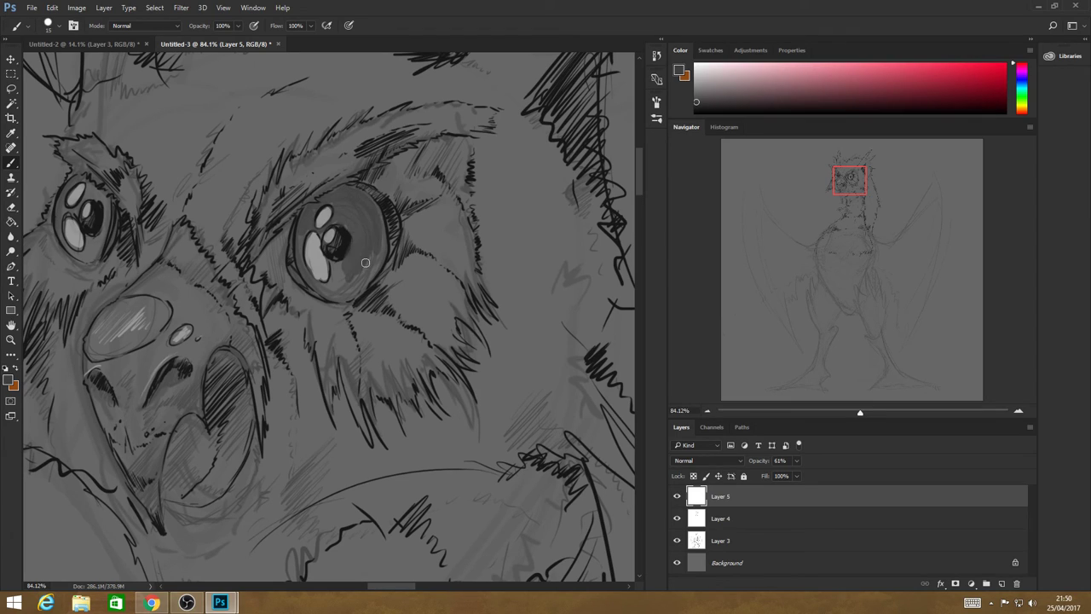
mouse_move(356, 284)
mouse_down()
mouse_move(363, 257)
mouse_move(333, 266)
mouse_move(345, 292)
mouse_move(331, 294)
mouse_move(366, 287)
mouse_up()
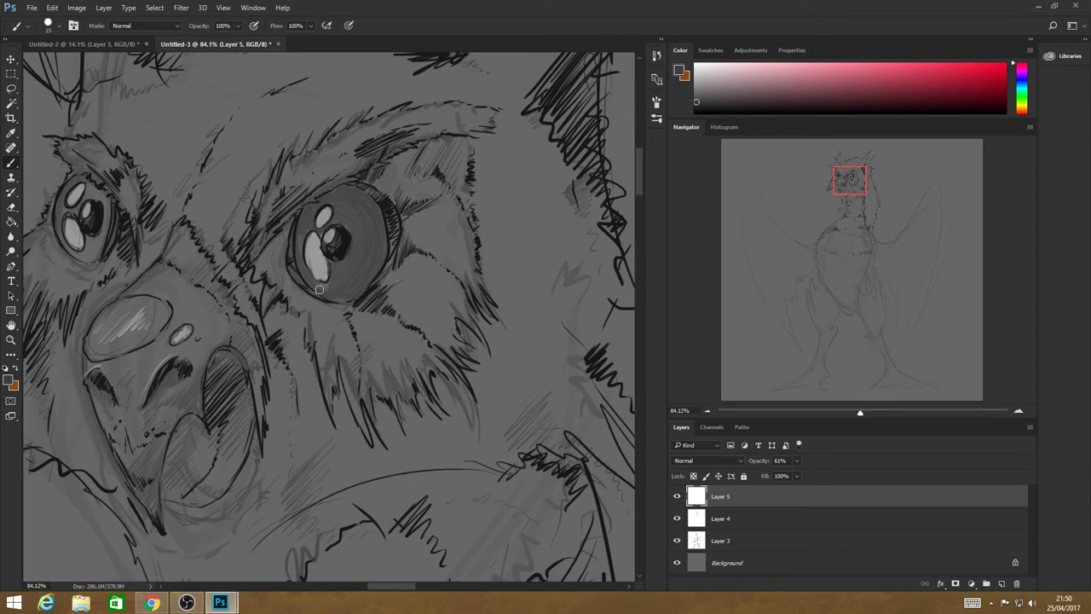
drag(302, 262, 298, 236)
click(10, 339)
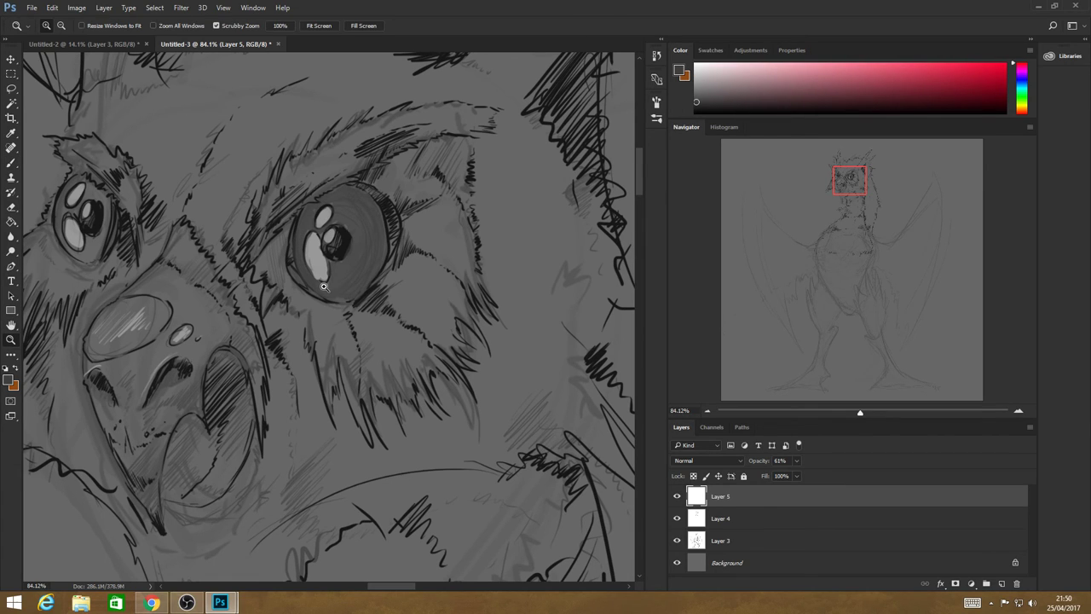
drag(323, 288, 281, 294)
drag(324, 329, 311, 345)
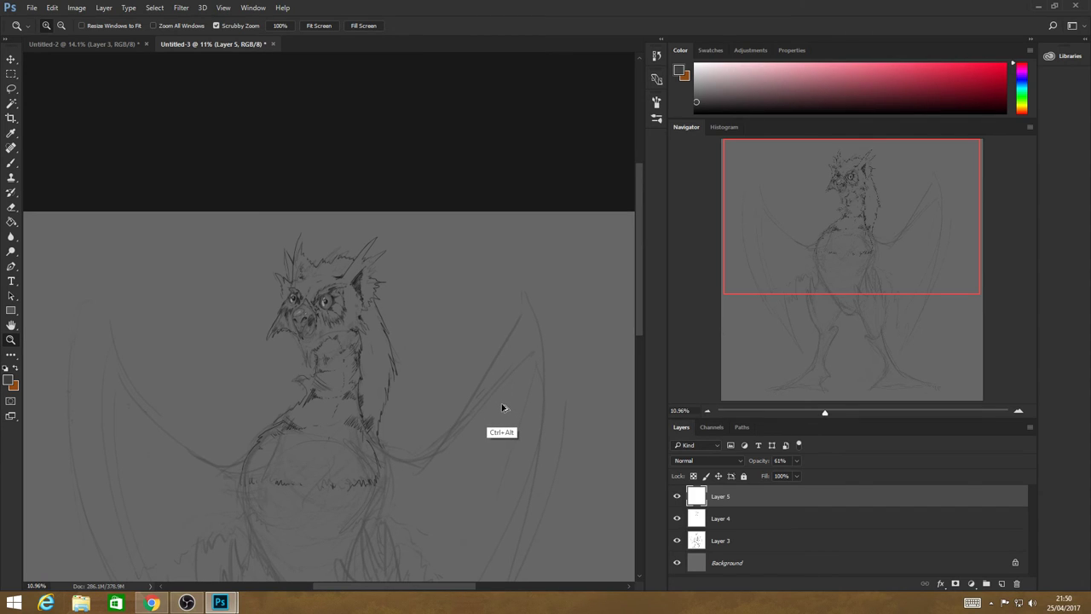
Set the brush colour to mid grey and lighten the irises of both eyes on Layer 5.
drag(328, 300, 379, 300)
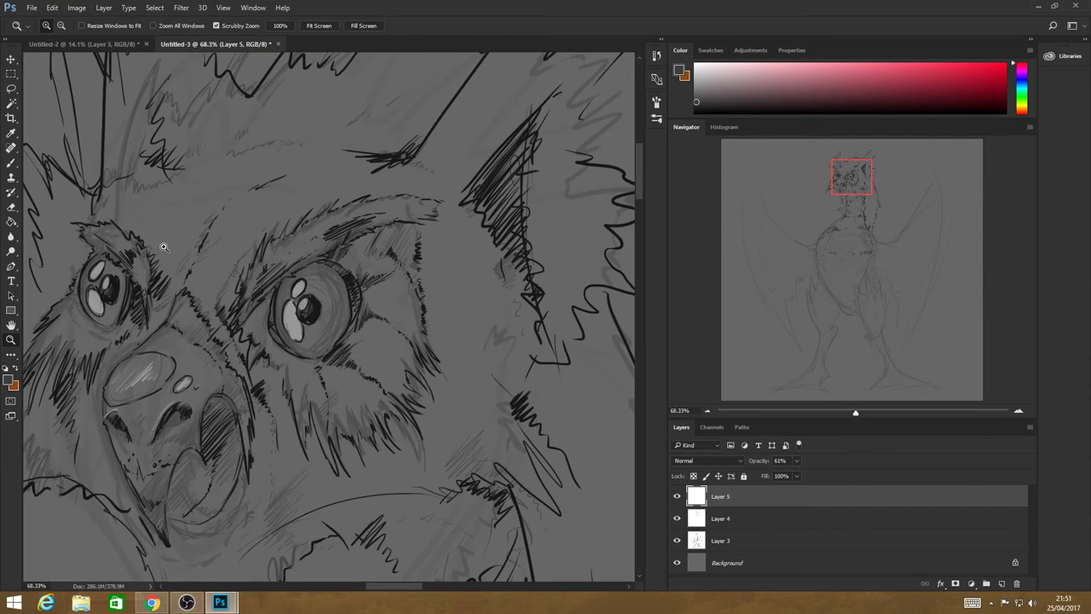
click(11, 163)
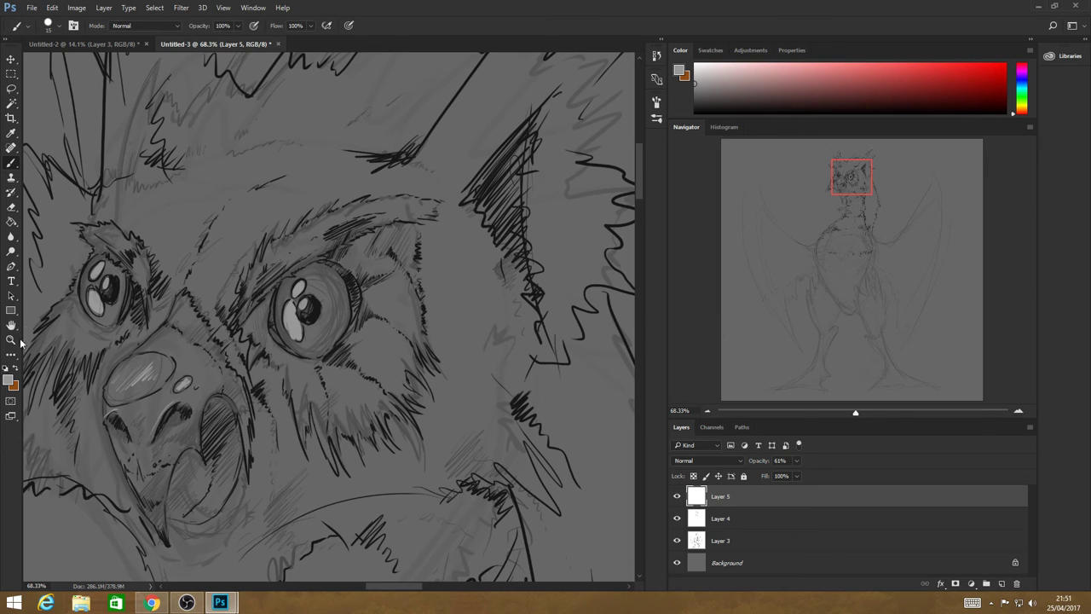
click(10, 381)
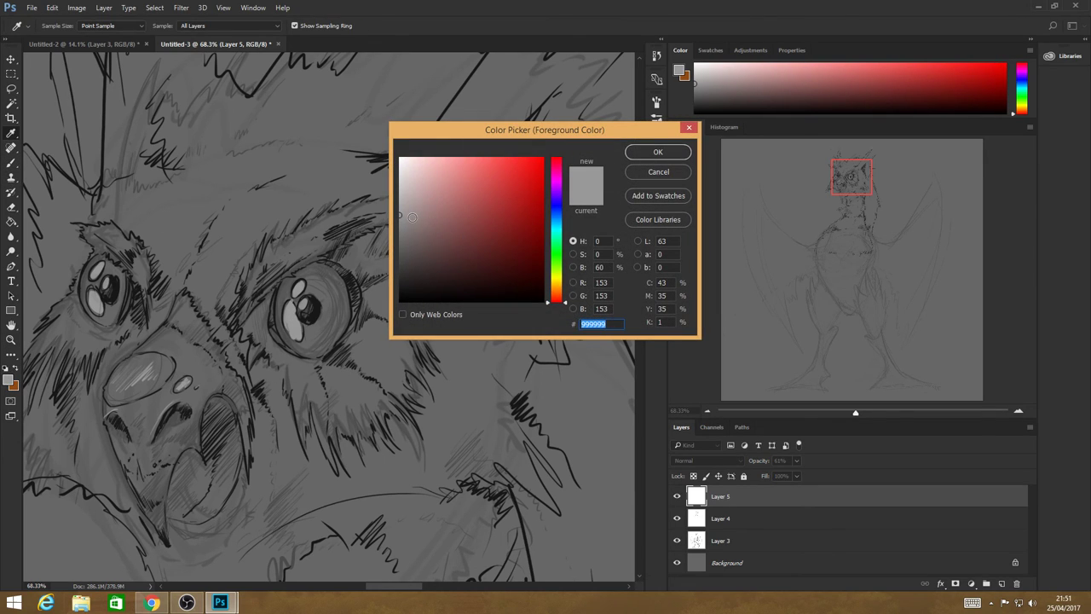
click(657, 152)
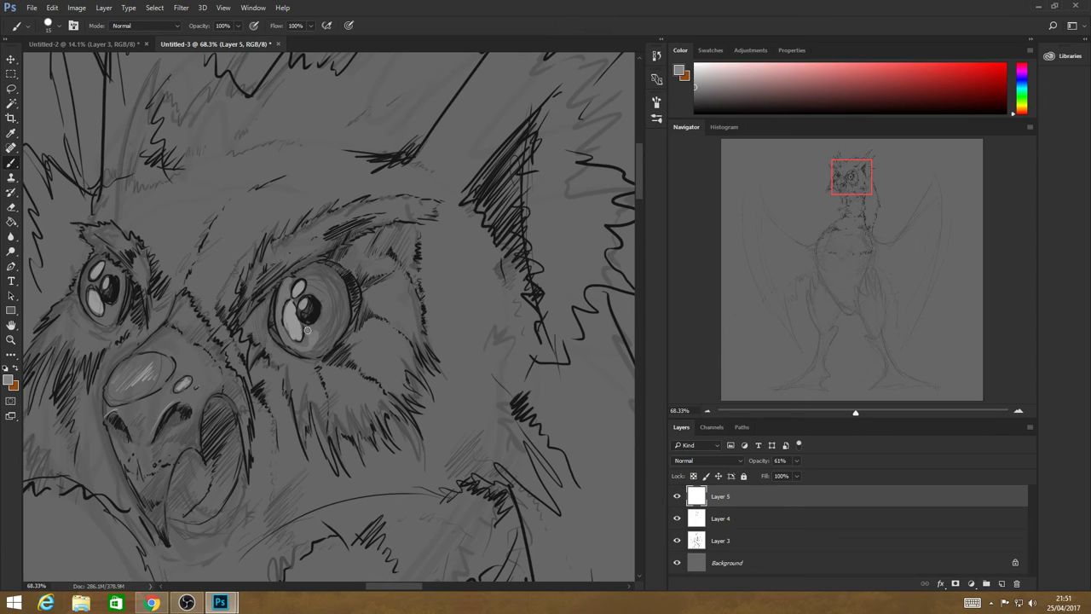
mouse_move(328, 284)
mouse_down()
mouse_move(321, 335)
mouse_move(321, 281)
mouse_move(332, 324)
mouse_move(323, 287)
mouse_up()
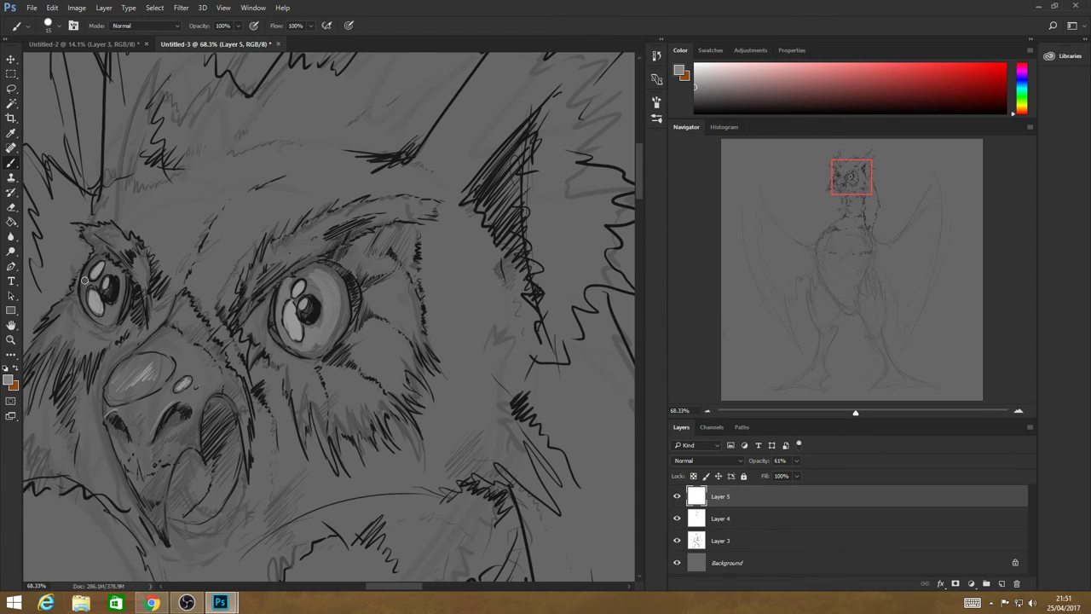
drag(85, 279, 84, 298)
drag(120, 289, 108, 268)
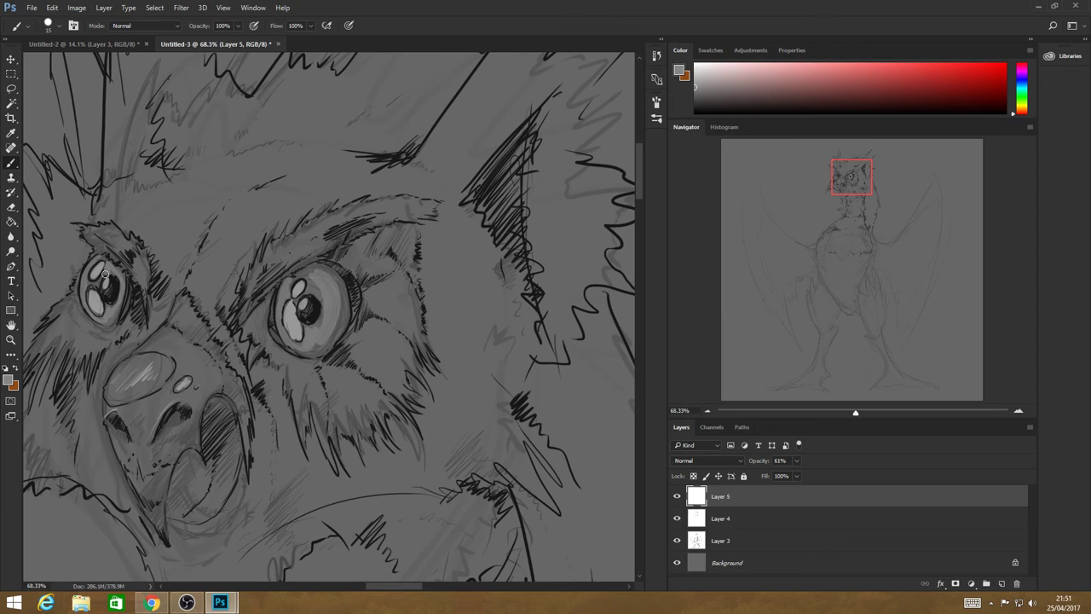
Set the brush colour to pure black (000000) and darken the pupils of both eyes.
key(alt)
click(7, 379)
drag(403, 295, 389, 319)
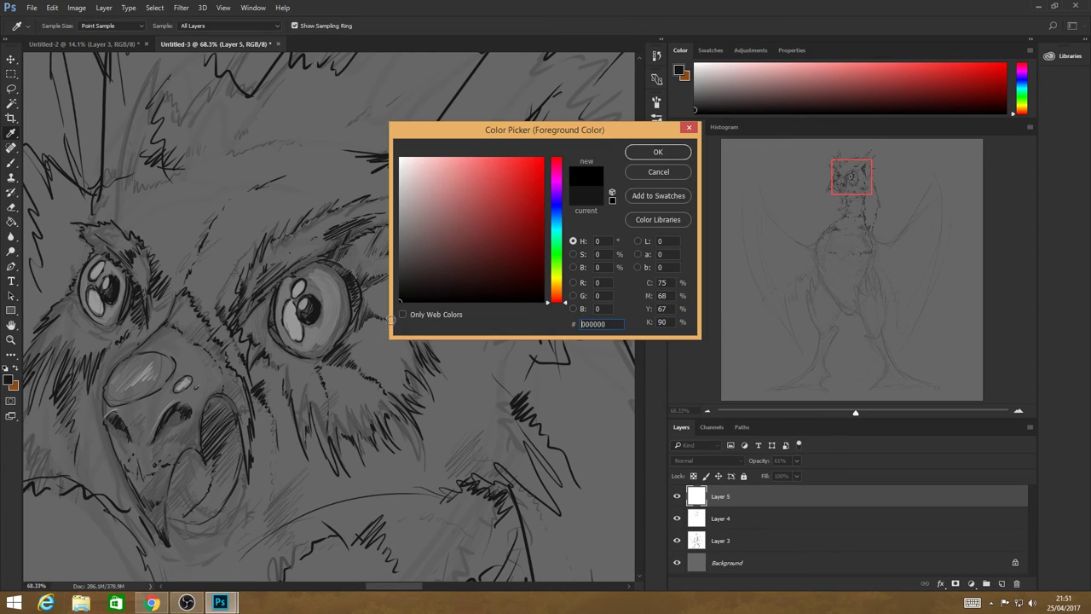
click(657, 157)
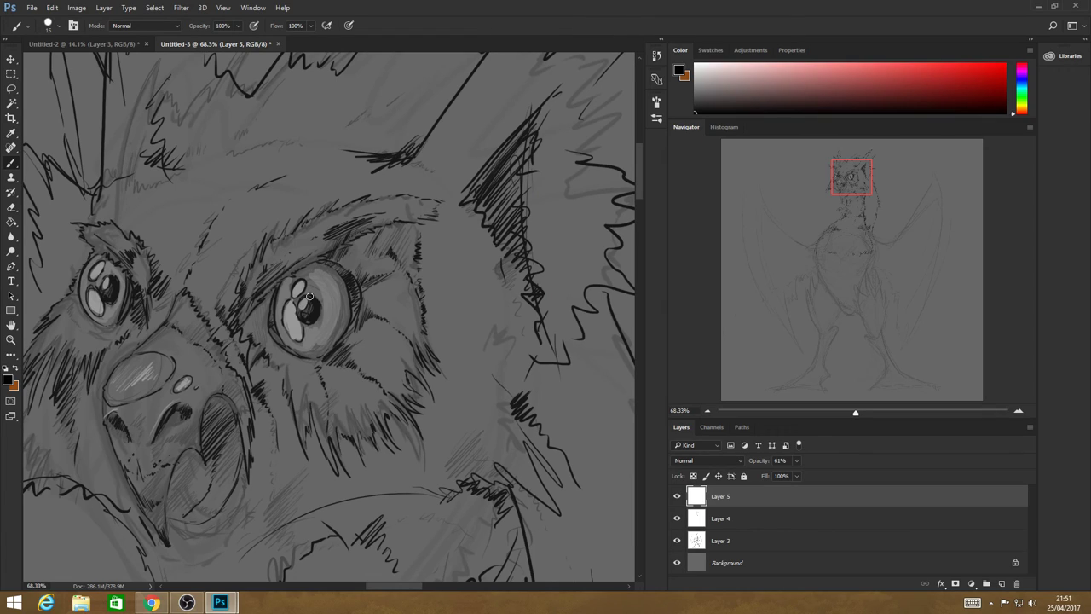
drag(309, 296, 305, 324)
drag(116, 278, 108, 294)
Add a new layer above Layer 5.
key(z)
drag(390, 364, 324, 350)
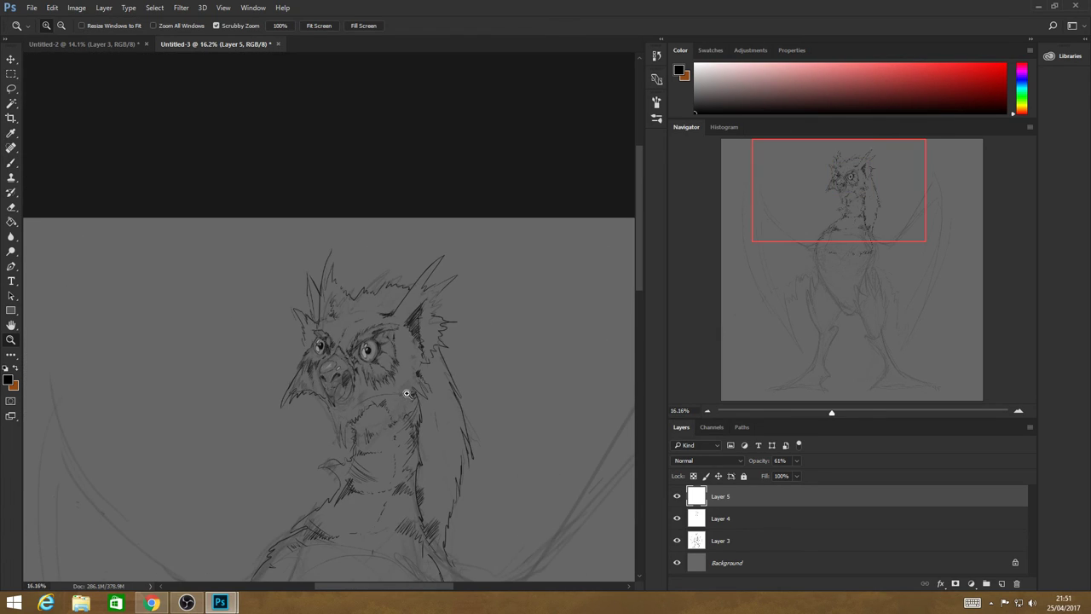
drag(409, 397, 368, 409)
scroll(368, 408, up, 4)
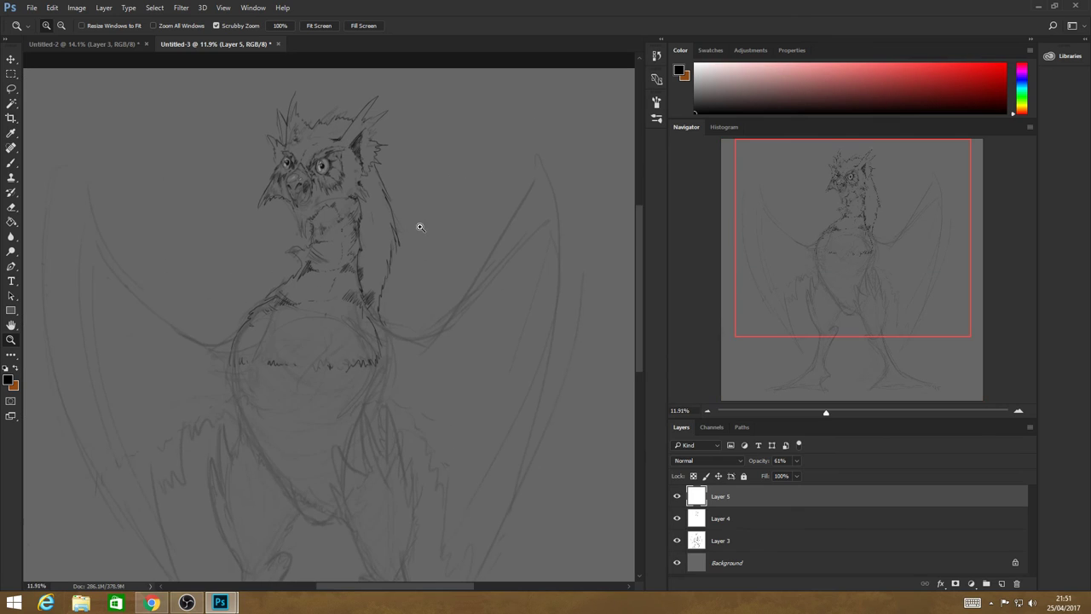
scroll(247, 126, up, 1)
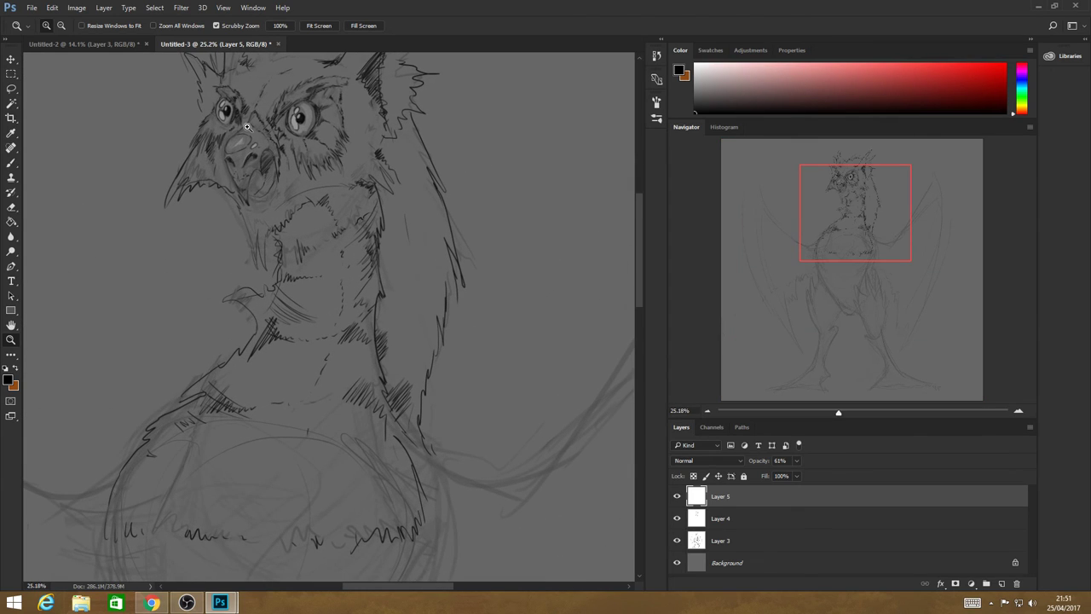
scroll(247, 126, up, 5)
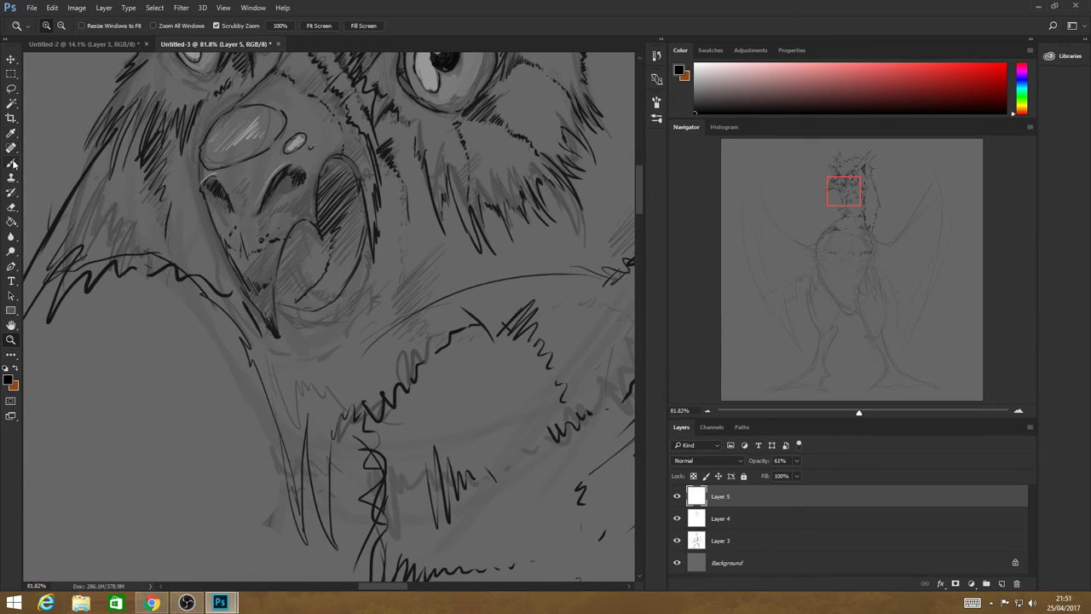
click(11, 161)
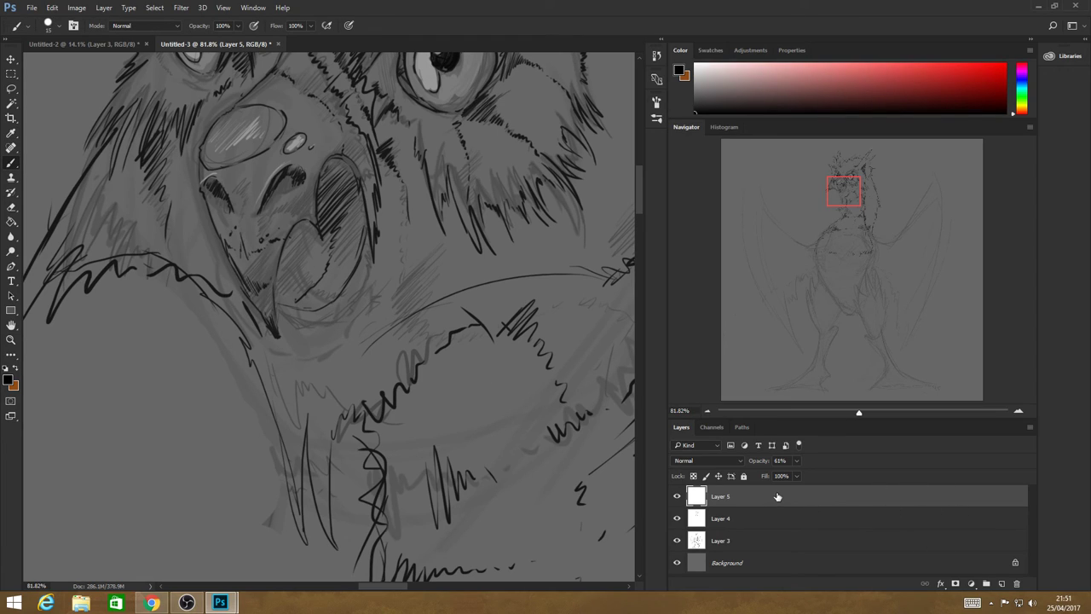
click(999, 583)
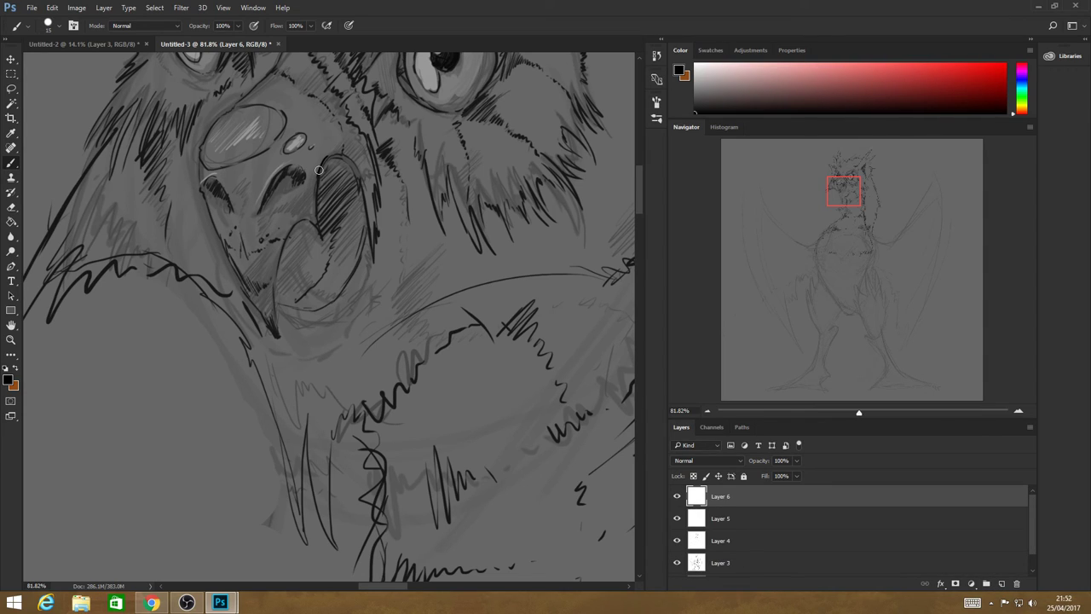
Ink the beak's outer edge, hooked tip, mouth line and both nostrils in black on the new layer.
mouse_move(319, 171)
mouse_down()
mouse_move(322, 239)
mouse_move(309, 220)
mouse_move(293, 224)
mouse_move(272, 286)
mouse_up()
drag(272, 277, 279, 337)
drag(209, 203, 264, 319)
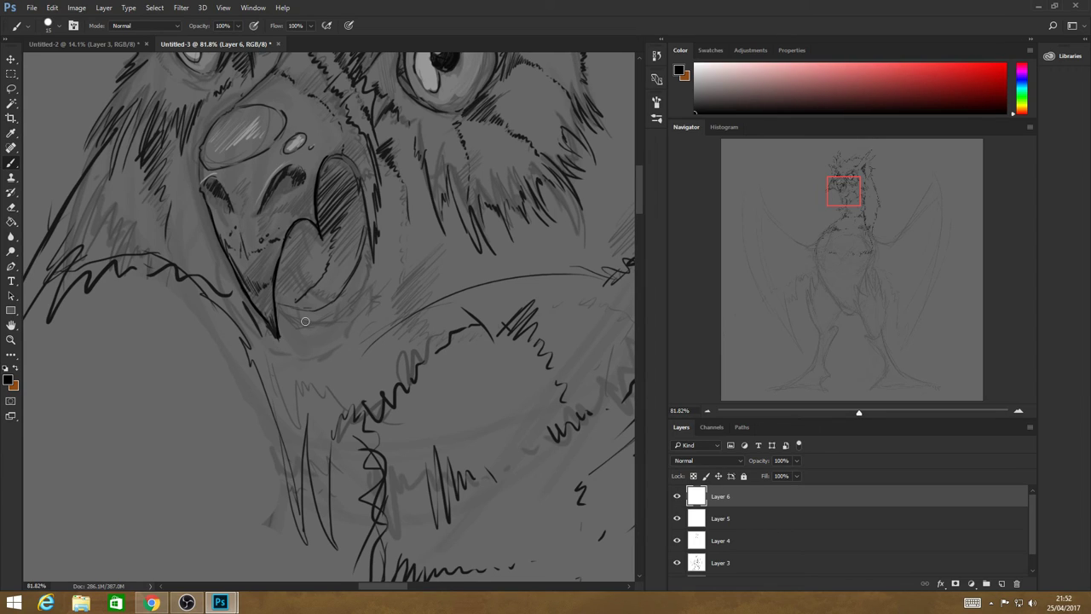
mouse_move(261, 207)
mouse_down()
mouse_move(299, 165)
mouse_move(301, 184)
mouse_move(291, 176)
mouse_up()
drag(224, 195, 214, 178)
Ink the pointed chin feathers, the cheek tufts on both sides of the face and the upper throat in black.
click(11, 339)
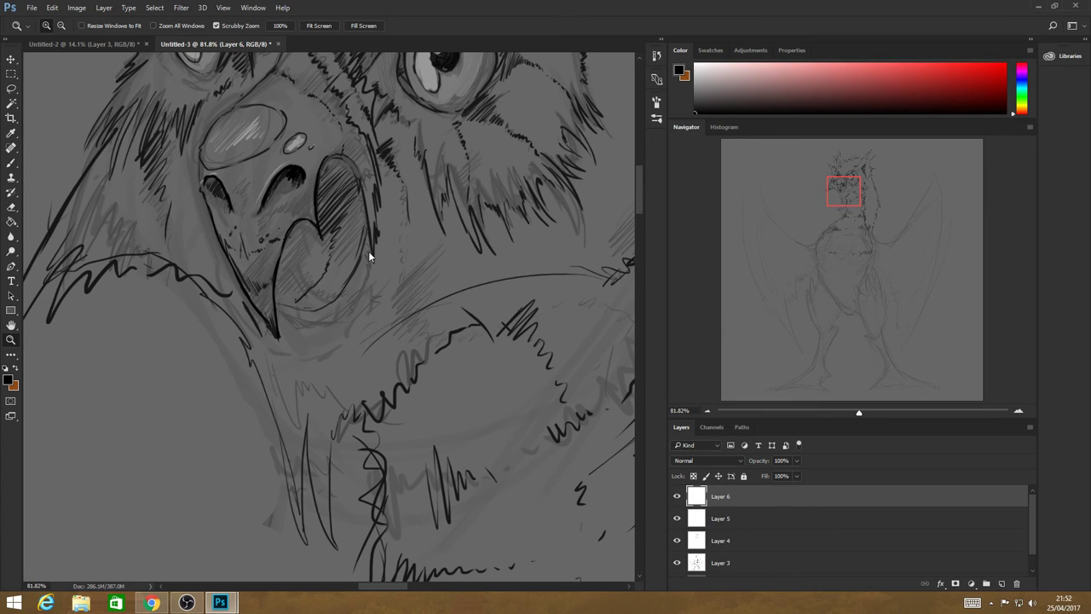
drag(401, 260, 402, 208)
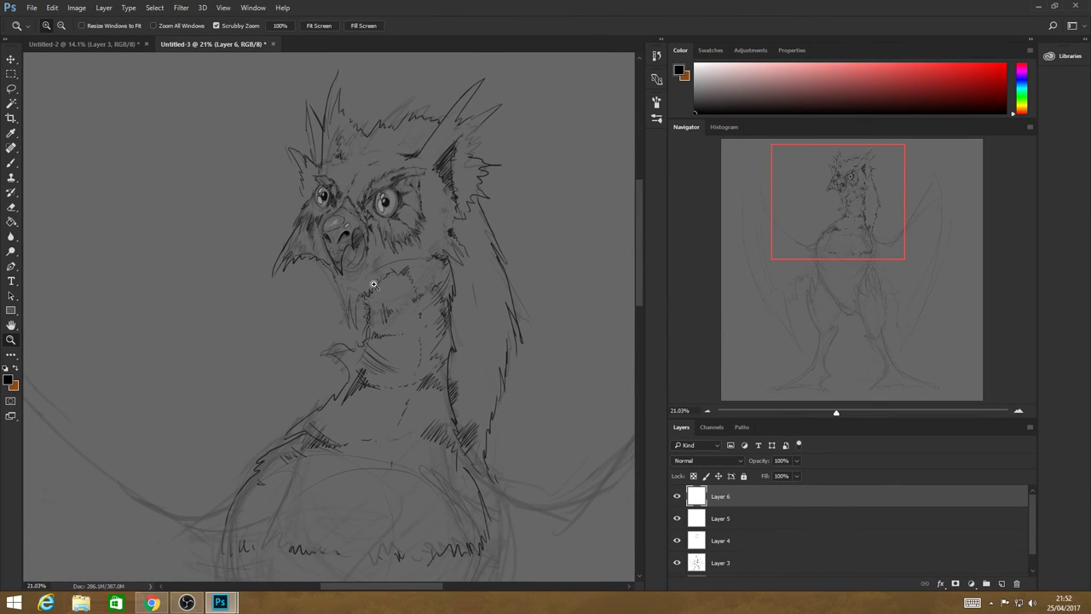
drag(373, 282, 356, 288)
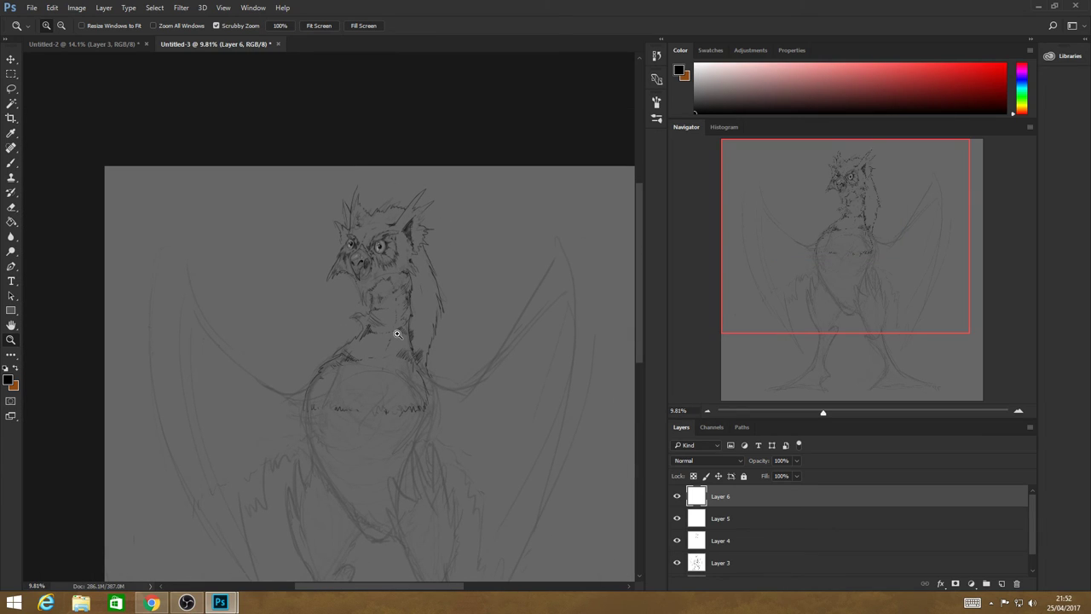
drag(397, 333, 427, 344)
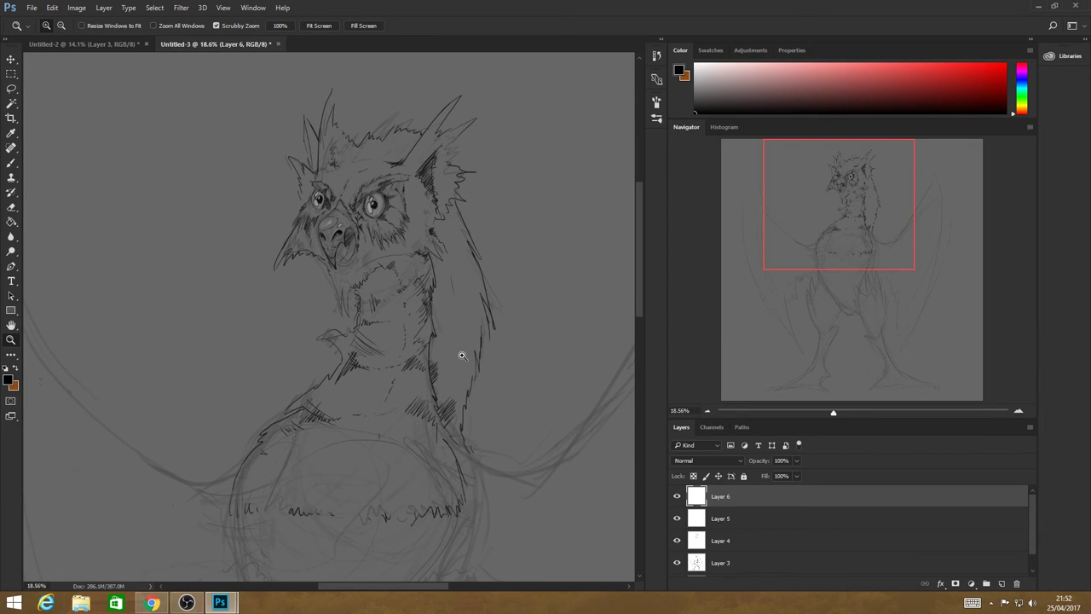
click(11, 162)
mouse_move(338, 297)
mouse_down()
mouse_move(343, 322)
mouse_move(373, 270)
mouse_up()
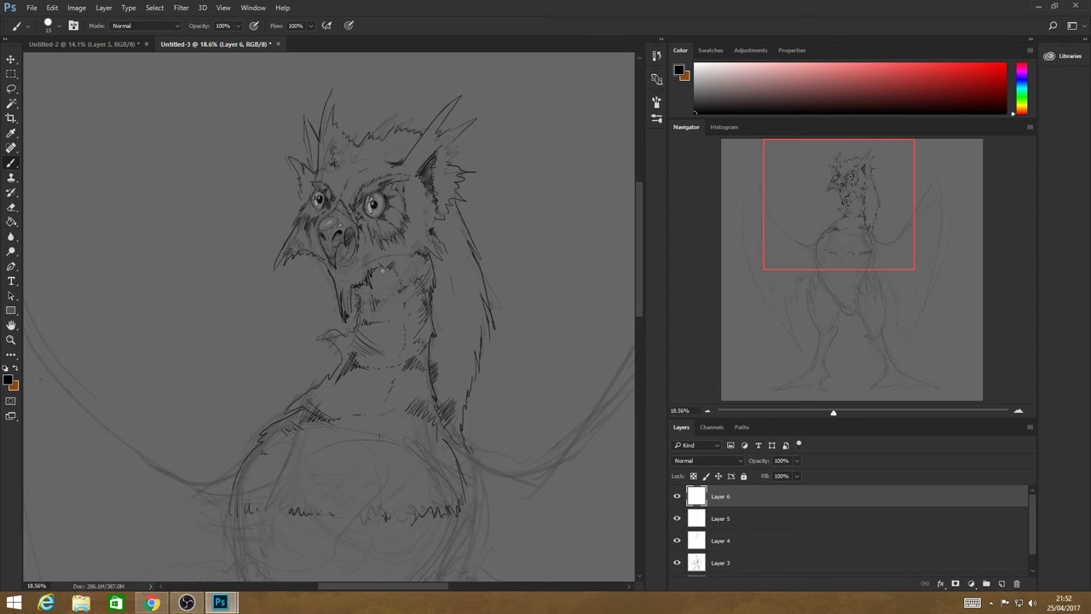
drag(274, 274, 294, 254)
drag(390, 297, 418, 271)
drag(425, 254, 438, 237)
Ink both ear tufts with darker, jagged feather strokes and add short strokes along the top of the head.
drag(419, 139, 406, 161)
mouse_move(435, 128)
mouse_down()
mouse_move(468, 90)
mouse_move(442, 133)
mouse_move(462, 123)
mouse_move(461, 134)
mouse_up()
drag(467, 138, 454, 143)
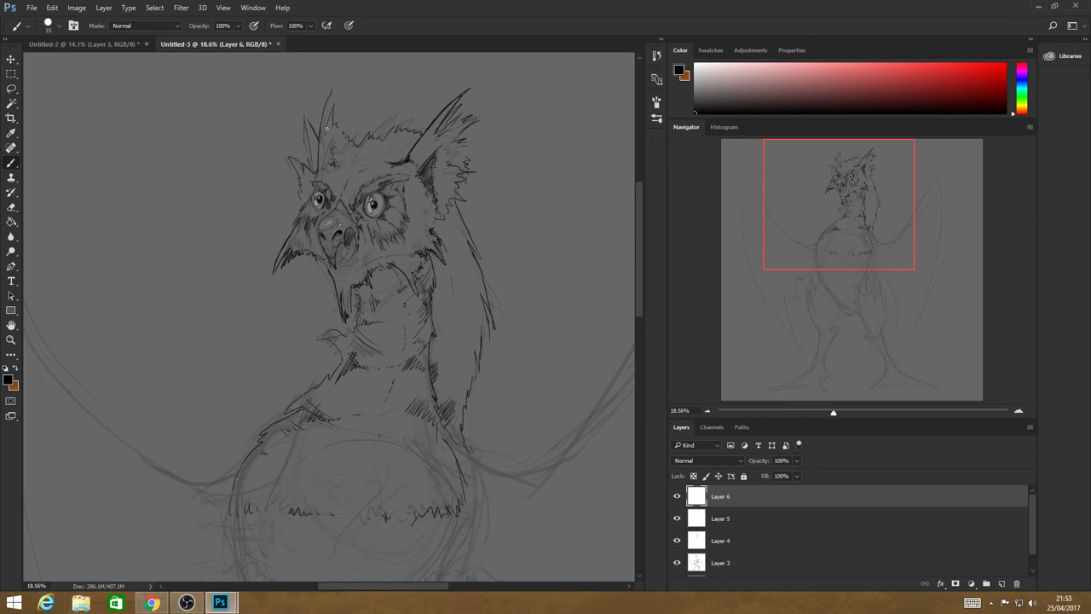
drag(328, 131, 315, 95)
mouse_move(316, 125)
mouse_down()
mouse_move(307, 106)
mouse_move(303, 149)
mouse_up()
drag(303, 151, 294, 188)
drag(349, 160, 359, 158)
Hatch black shading across the front and under-chin of the neck, along its back edge and down the chest's outer contour.
mouse_move(349, 345)
mouse_down()
mouse_move(364, 334)
mouse_move(362, 348)
mouse_move(388, 347)
mouse_up()
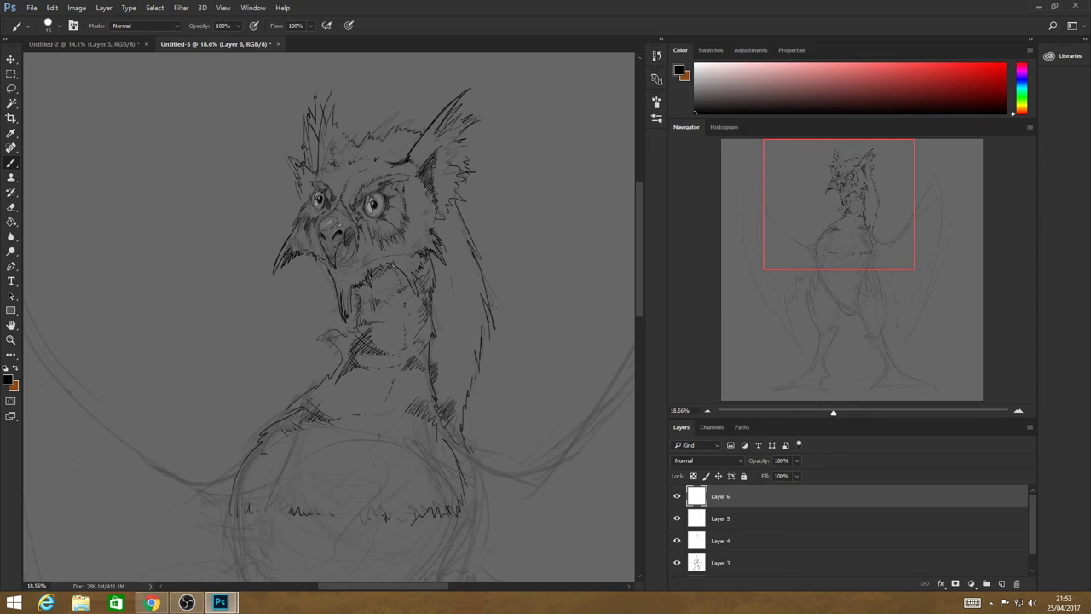
mouse_move(393, 265)
mouse_down()
mouse_move(405, 302)
mouse_move(397, 352)
mouse_up()
drag(433, 230, 443, 220)
mouse_move(437, 313)
mouse_down()
mouse_move(447, 300)
mouse_move(444, 322)
mouse_up()
drag(430, 365, 443, 346)
drag(435, 394, 442, 371)
drag(238, 474, 231, 533)
Try rotating the whole content of Layer 6 by -1.25 degrees with Free Transform.
click(11, 339)
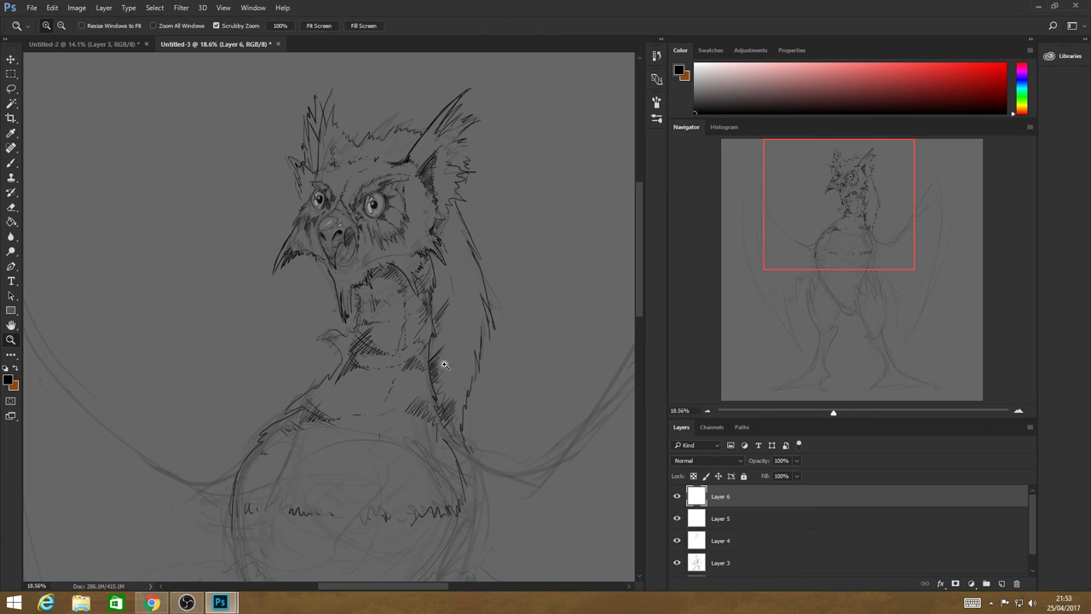
drag(444, 365, 397, 281)
drag(470, 348, 525, 367)
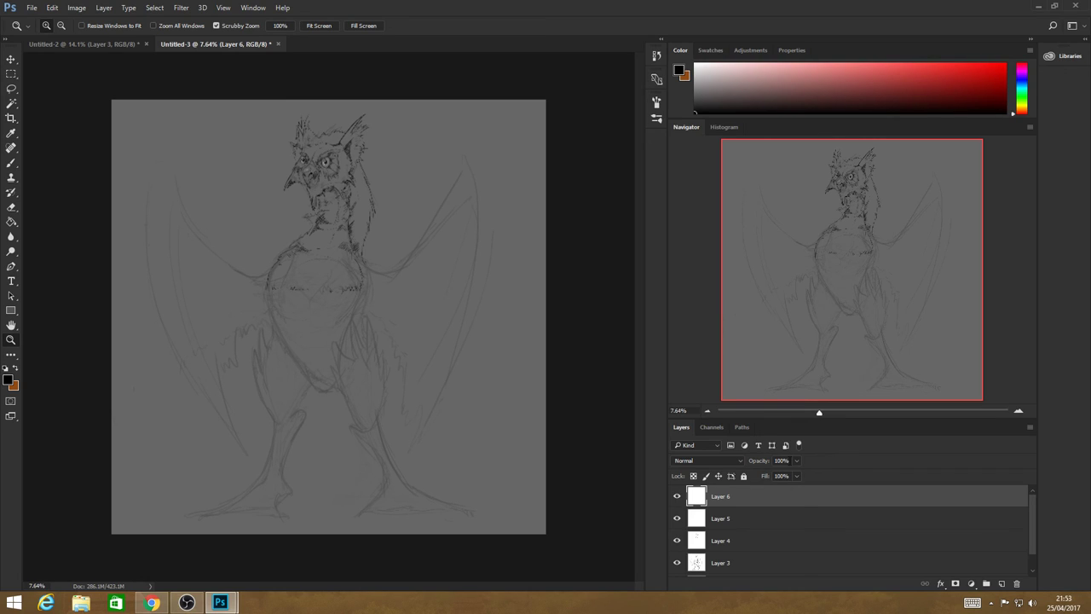
key(ctrl+a)
key(ctrl+t)
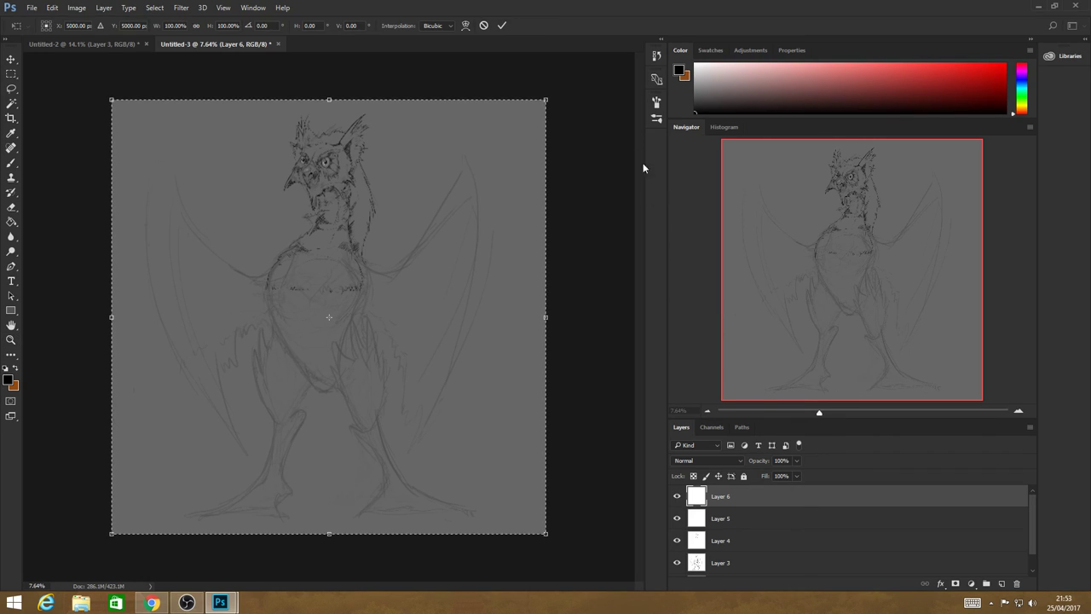
drag(554, 97, 556, 90)
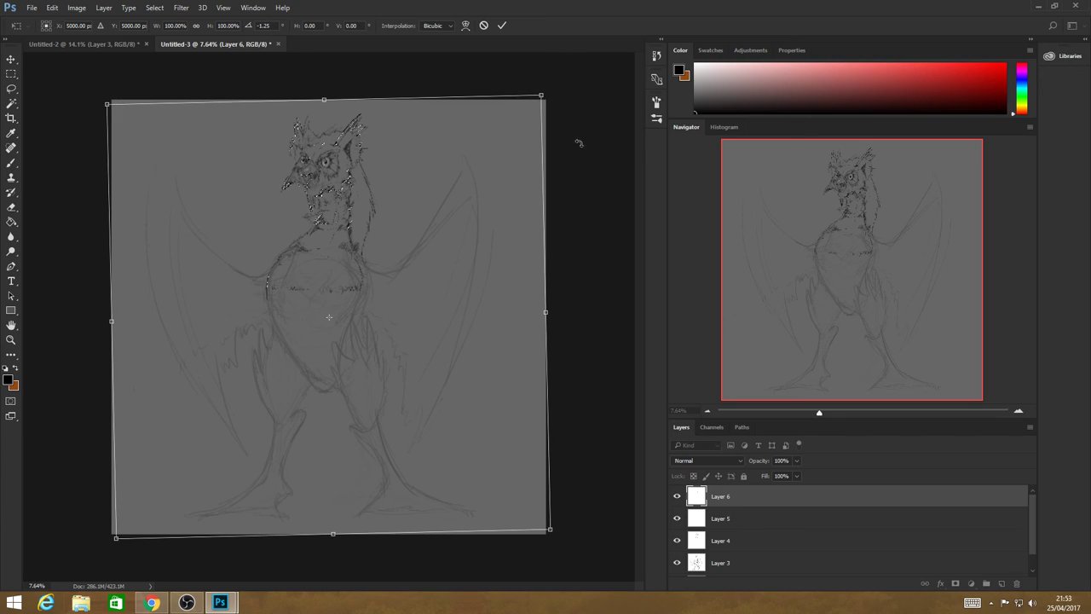
key(ctrl+z)
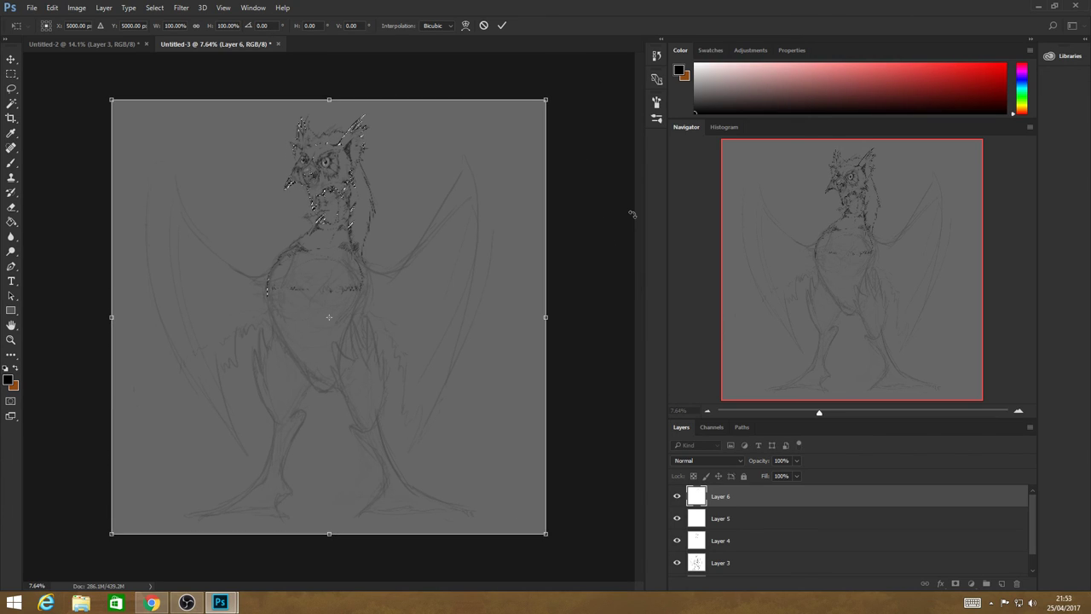
key(z)
key(Return)
ctrl+click(738, 519)
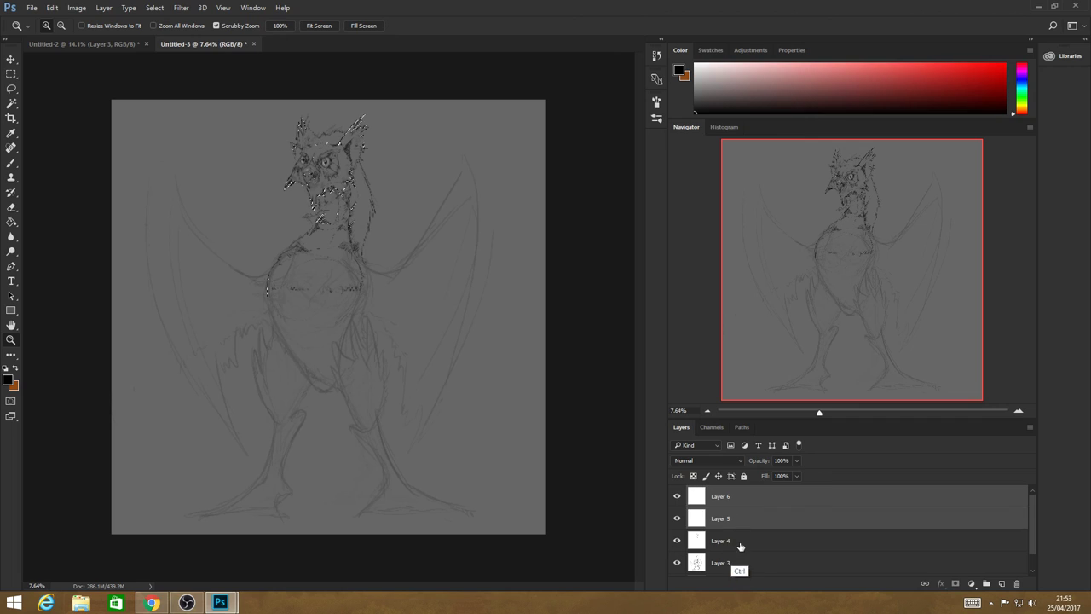
ctrl+click(742, 540)
ctrl+click(746, 563)
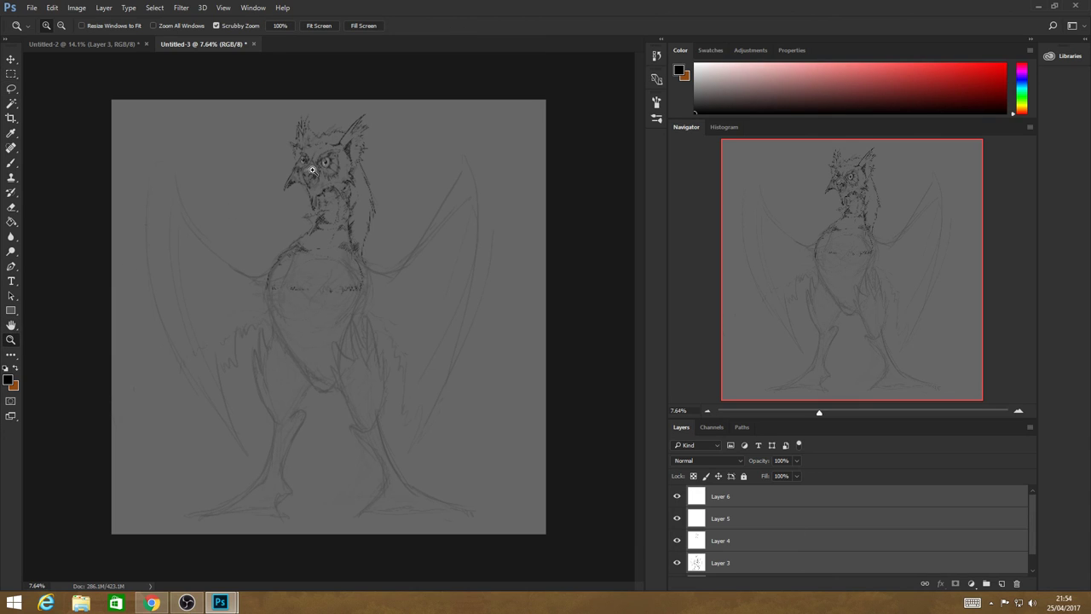
mouse_move(347, 138)
mouse_down()
mouse_move(395, 182)
mouse_move(317, 254)
mouse_up()
key(b)
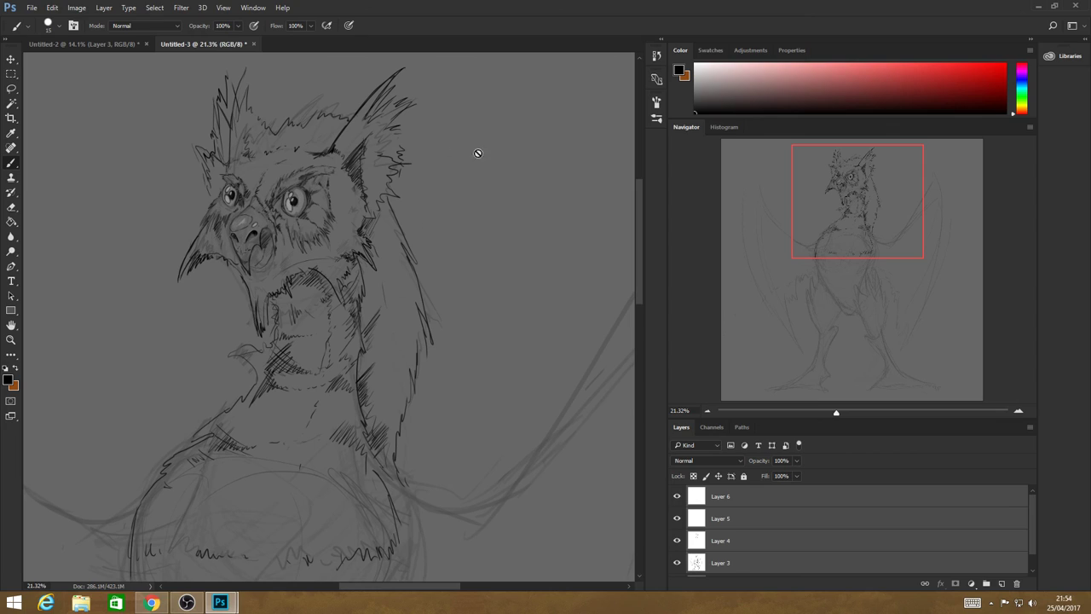
click(304, 257)
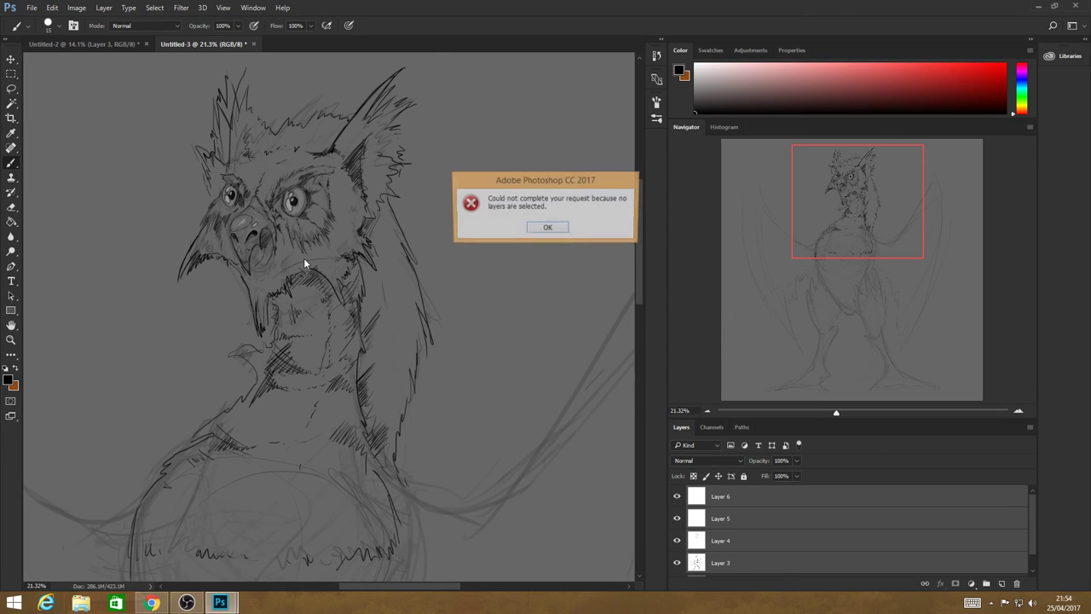
click(554, 229)
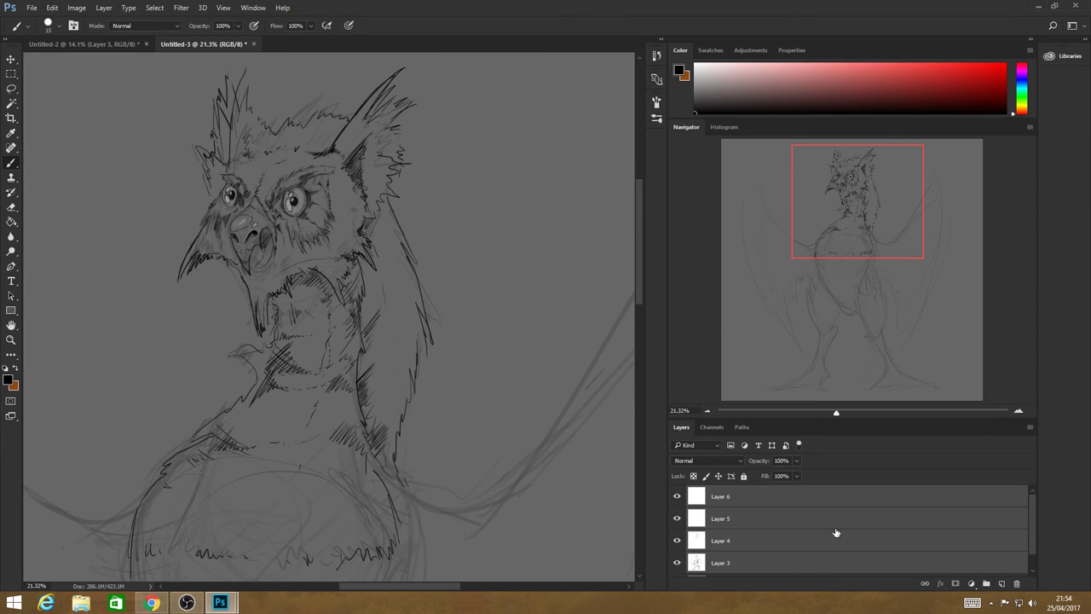
Select only Layer 6 and ink the throat spur, the neck's front edge to the shoulder, and its back edge into the wing's base.
click(818, 496)
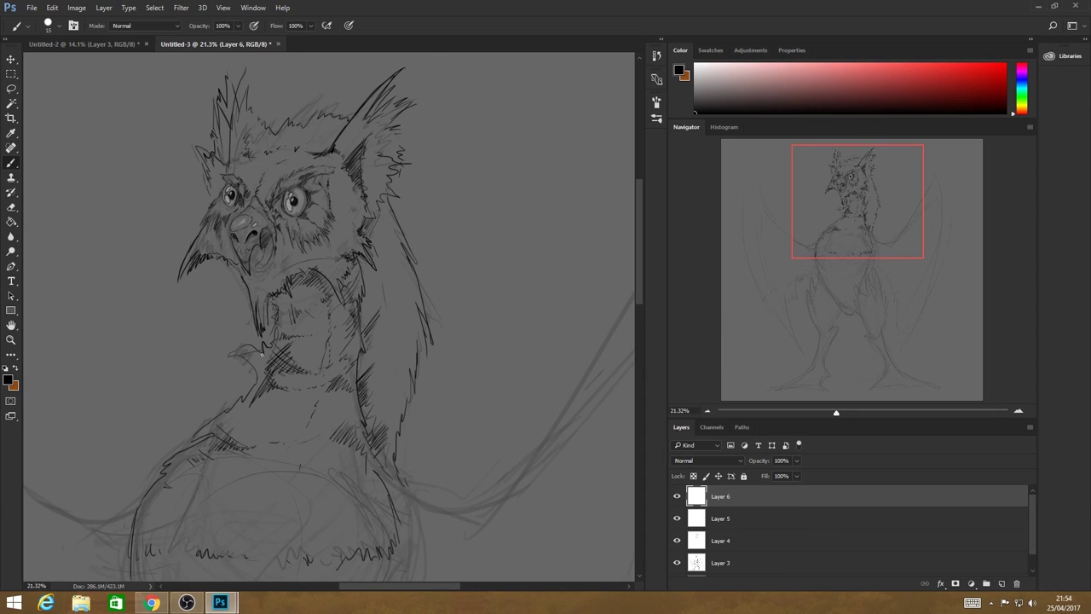
mouse_move(263, 355)
mouse_down()
mouse_move(233, 347)
mouse_move(241, 344)
mouse_move(226, 357)
mouse_move(248, 361)
mouse_move(245, 377)
mouse_move(185, 445)
mouse_move(211, 435)
mouse_move(171, 456)
mouse_up()
mouse_move(366, 330)
mouse_down()
mouse_move(357, 360)
mouse_move(373, 453)
mouse_move(451, 506)
mouse_up()
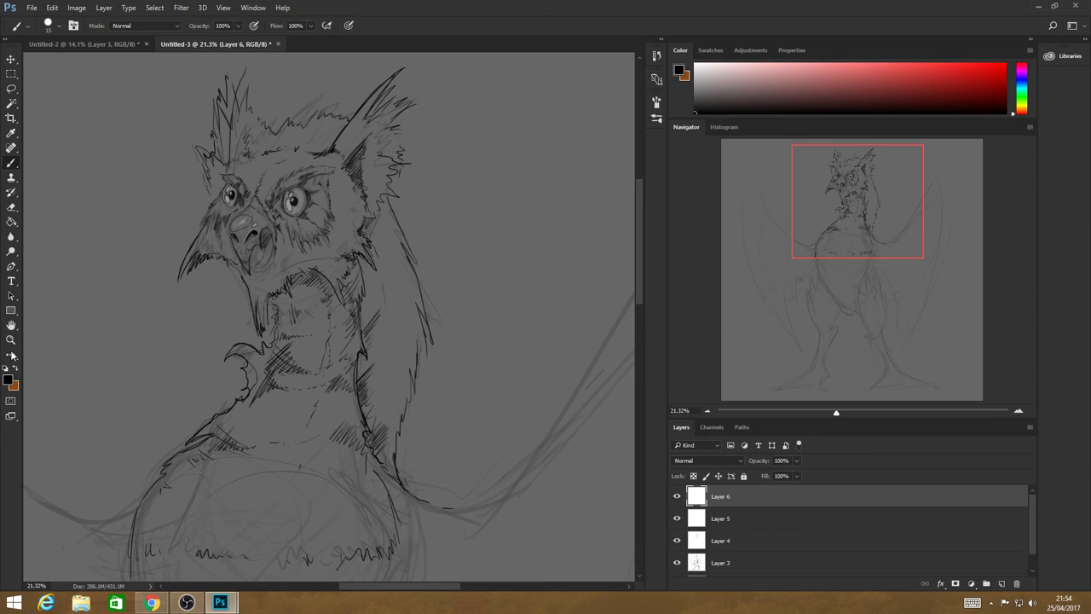
key(z)
drag(467, 289, 394, 285)
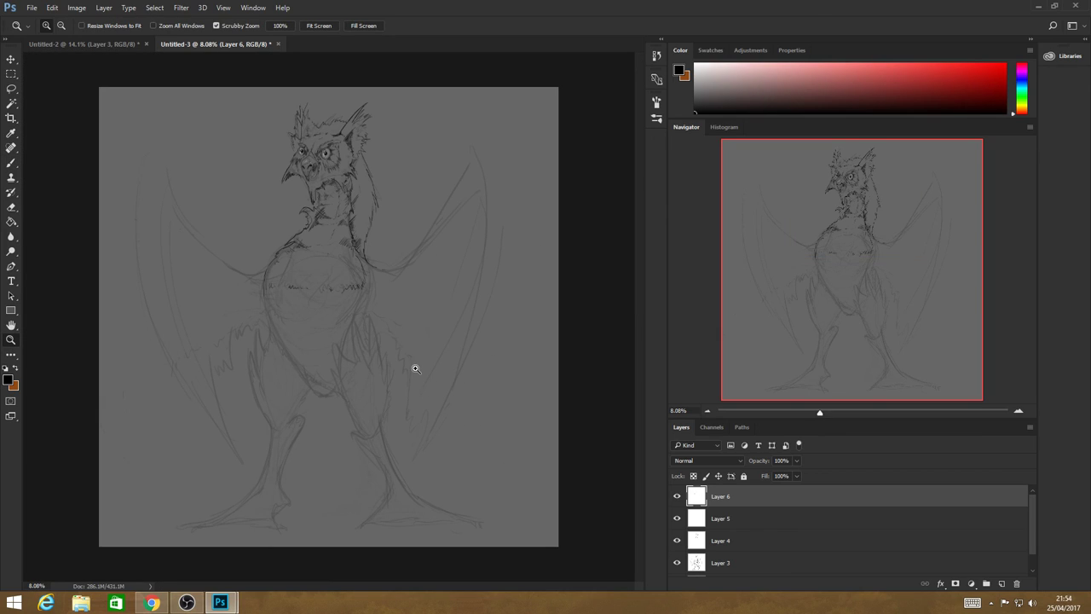
Ink the torso's lower contour with jagged belly feathers, the right-hand thigh's feather edges, and the left-hand leg down to the ankle.
key(b)
mouse_move(281, 267)
mouse_down()
mouse_move(300, 267)
mouse_move(246, 305)
mouse_move(274, 364)
mouse_move(290, 369)
mouse_move(305, 427)
mouse_move(334, 423)
mouse_move(337, 353)
mouse_move(370, 305)
mouse_move(385, 317)
mouse_move(412, 415)
mouse_up()
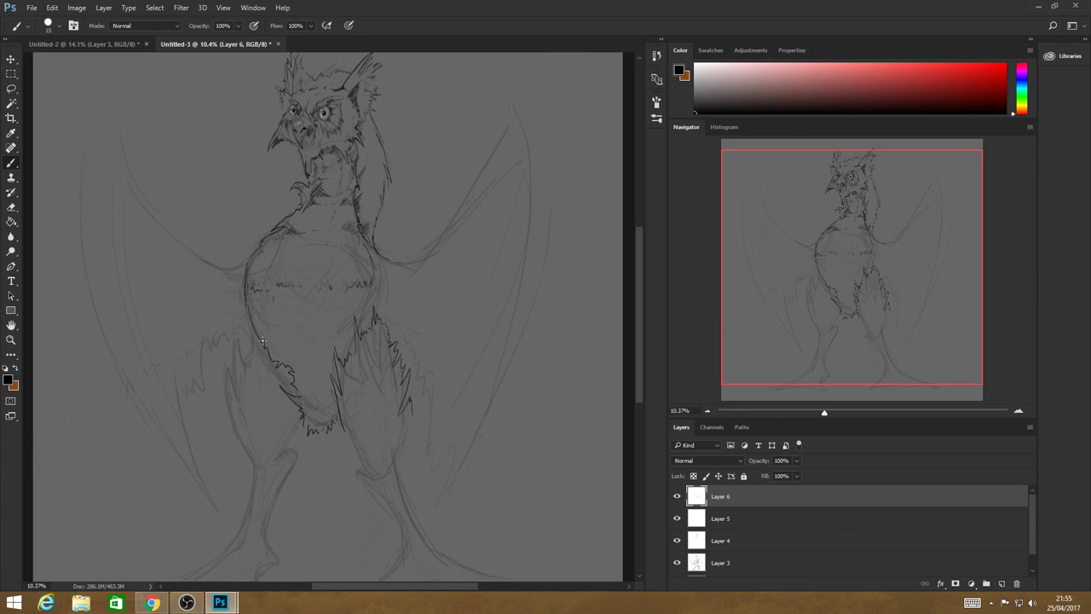
mouse_move(264, 342)
mouse_down()
mouse_move(237, 334)
mouse_move(237, 429)
mouse_move(238, 419)
mouse_move(257, 467)
mouse_up()
mouse_move(304, 423)
mouse_down()
mouse_move(285, 449)
mouse_move(296, 446)
mouse_move(291, 479)
mouse_move(266, 536)
mouse_up()
mouse_move(254, 464)
mouse_down()
mouse_move(250, 522)
mouse_move(236, 542)
mouse_up()
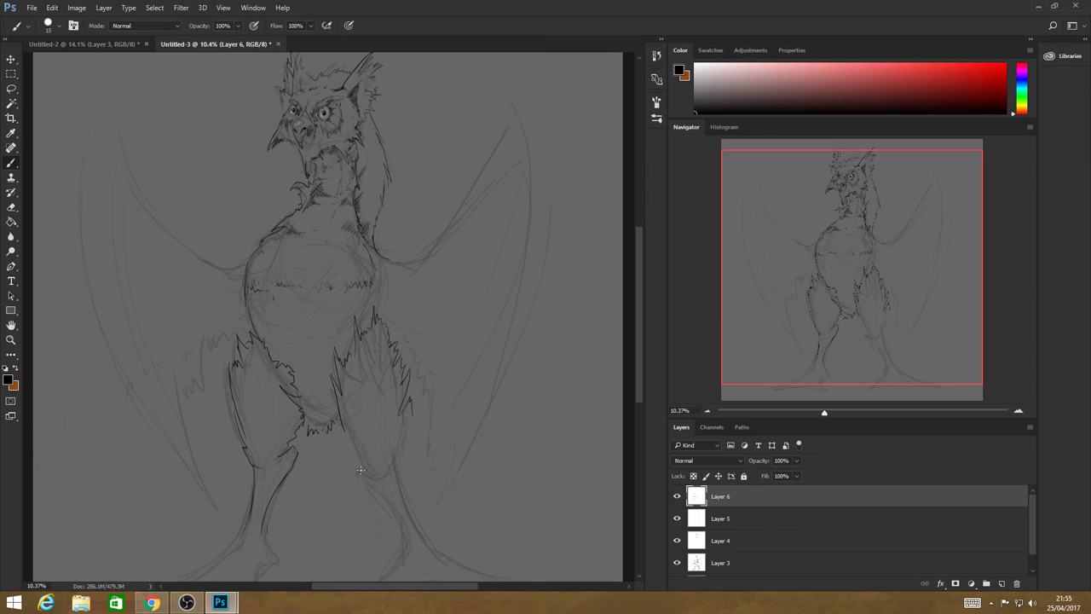
Ink the right-hand leg's thigh outline, back of the knee and both edges of the shin down to the foot.
drag(360, 470, 346, 433)
mouse_move(418, 414)
mouse_down()
mouse_move(397, 470)
mouse_move(403, 510)
mouse_up()
drag(399, 470, 427, 546)
drag(357, 473, 405, 558)
Ink the upper edges of both wings outward from the shoulders, and the clawed tip of the right-hand wing.
drag(286, 214, 242, 244)
drag(234, 242, 131, 167)
mouse_move(355, 220)
mouse_down()
mouse_move(365, 232)
mouse_move(444, 236)
mouse_move(540, 83)
mouse_move(551, 85)
mouse_up()
drag(516, 109, 541, 96)
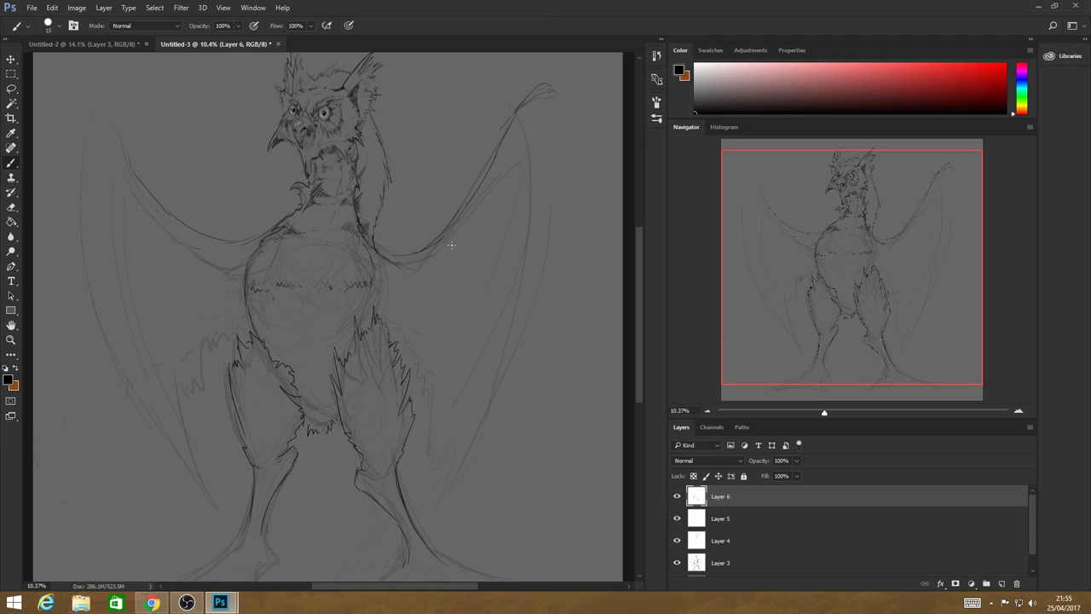
Ink the left-hand wing's clawed tip and its outer edge curving down to knee height.
mouse_move(126, 136)
mouse_down()
mouse_move(95, 81)
mouse_move(87, 97)
mouse_move(125, 152)
mouse_up()
drag(83, 101, 123, 155)
mouse_move(98, 115)
mouse_down()
mouse_move(97, 288)
mouse_move(133, 397)
mouse_up()
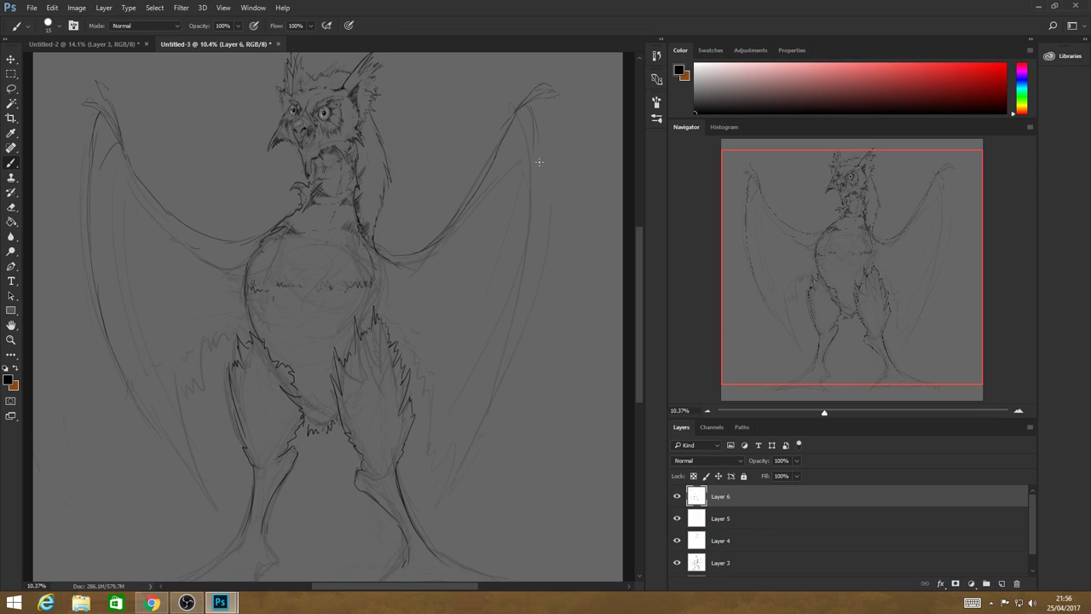
Ink the right-hand wing's outer edge and the jagged feather edge running from the chest down to its lower tip.
mouse_move(538, 132)
mouse_down()
mouse_move(544, 243)
mouse_move(521, 366)
mouse_move(553, 232)
mouse_move(492, 404)
mouse_move(518, 367)
mouse_move(457, 485)
mouse_up()
mouse_move(375, 298)
mouse_down()
mouse_move(420, 285)
mouse_move(416, 305)
mouse_move(461, 298)
mouse_up()
mouse_move(463, 300)
mouse_down()
mouse_move(425, 368)
mouse_move(446, 368)
mouse_move(453, 425)
mouse_move(463, 429)
mouse_move(429, 510)
mouse_up()
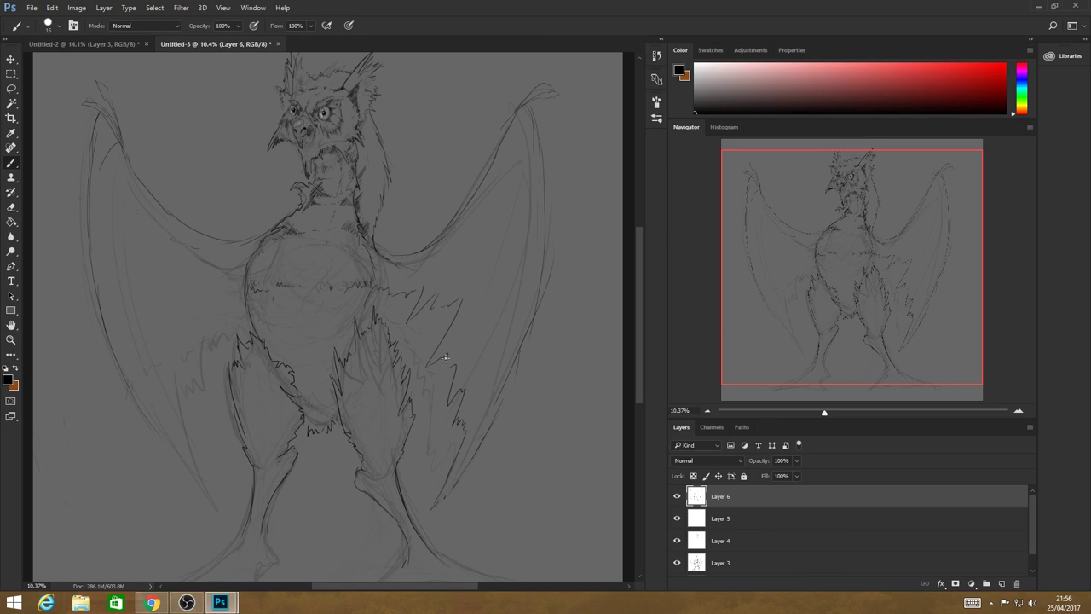
Ink the left-hand wing's jagged inner feathers, strengthen its outer edge down to the lower point, and refine its claws.
mouse_move(244, 287)
mouse_down()
mouse_move(236, 273)
mouse_move(212, 294)
mouse_up()
drag(211, 334, 190, 291)
drag(185, 347, 181, 309)
drag(169, 365, 170, 327)
mouse_move(176, 397)
mouse_down()
mouse_move(169, 375)
mouse_move(214, 516)
mouse_up()
mouse_move(92, 173)
mouse_down()
mouse_move(101, 324)
mouse_move(93, 254)
mouse_move(132, 411)
mouse_move(116, 359)
mouse_move(197, 483)
mouse_up()
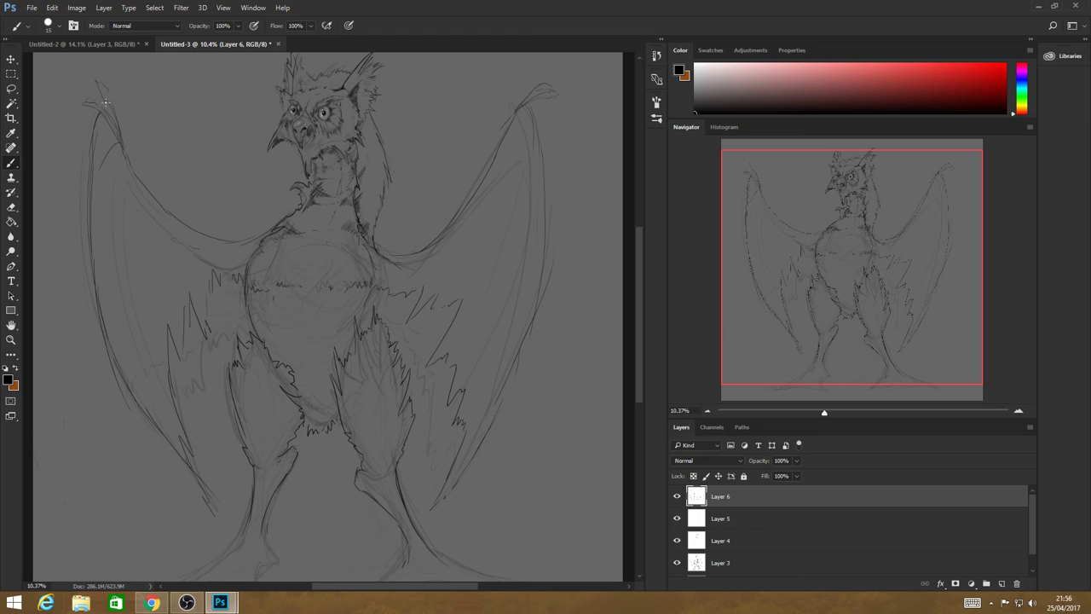
mouse_move(94, 75)
mouse_down()
mouse_move(109, 97)
mouse_move(76, 102)
mouse_move(96, 111)
mouse_up()
Set the brush size to 29 px and add a new layer above Layer 6.
key(z)
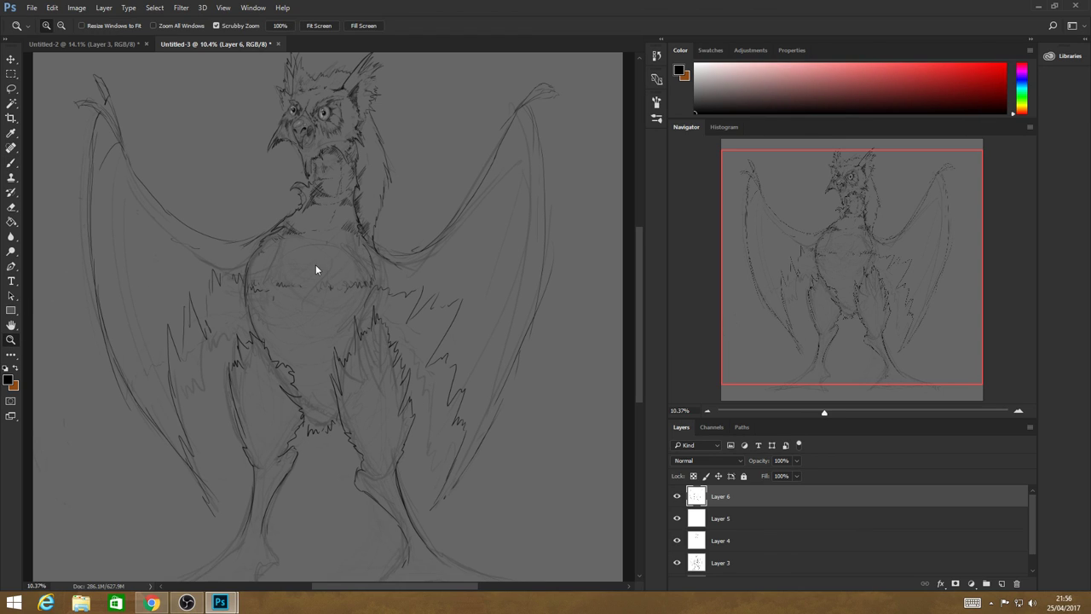
mouse_move(430, 300)
mouse_down()
mouse_move(446, 301)
mouse_move(435, 293)
mouse_move(443, 329)
mouse_up()
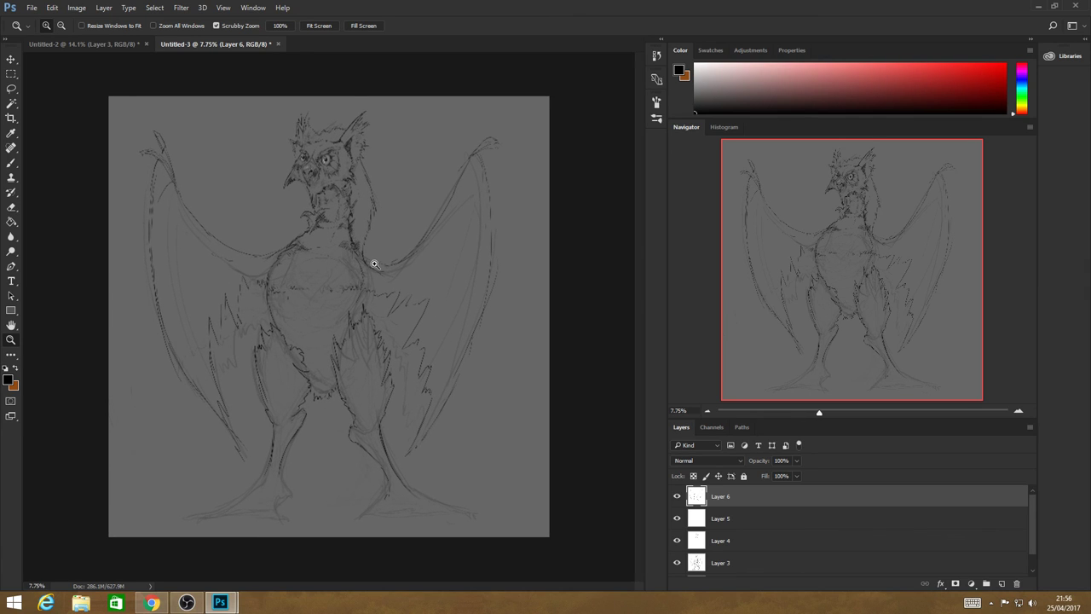
mouse_move(378, 261)
mouse_down()
mouse_move(395, 275)
mouse_move(364, 302)
mouse_move(340, 280)
mouse_up()
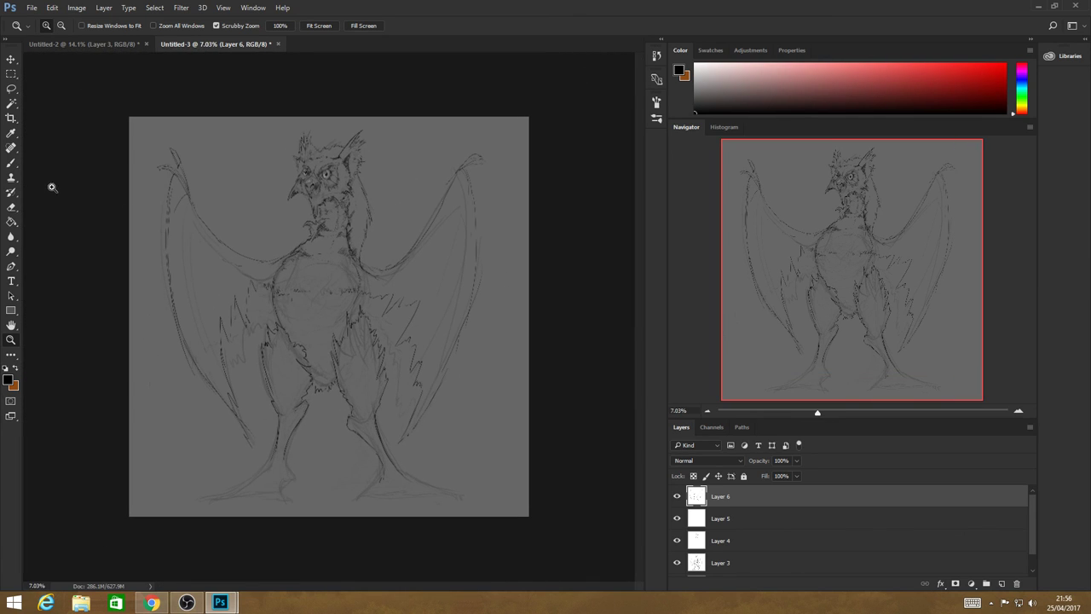
click(11, 163)
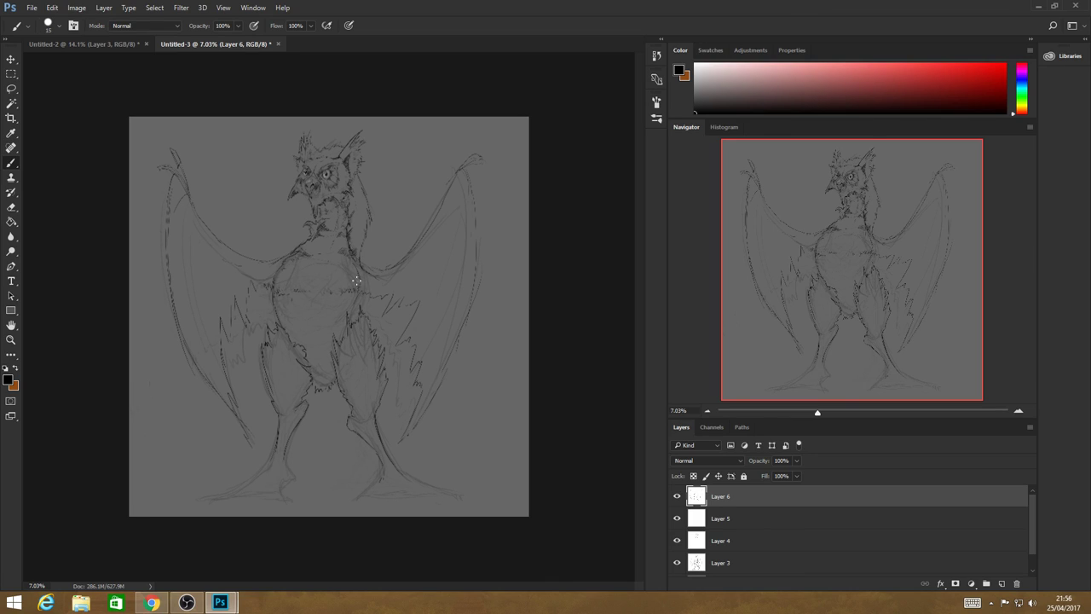
click(60, 26)
drag(69, 62, 73, 62)
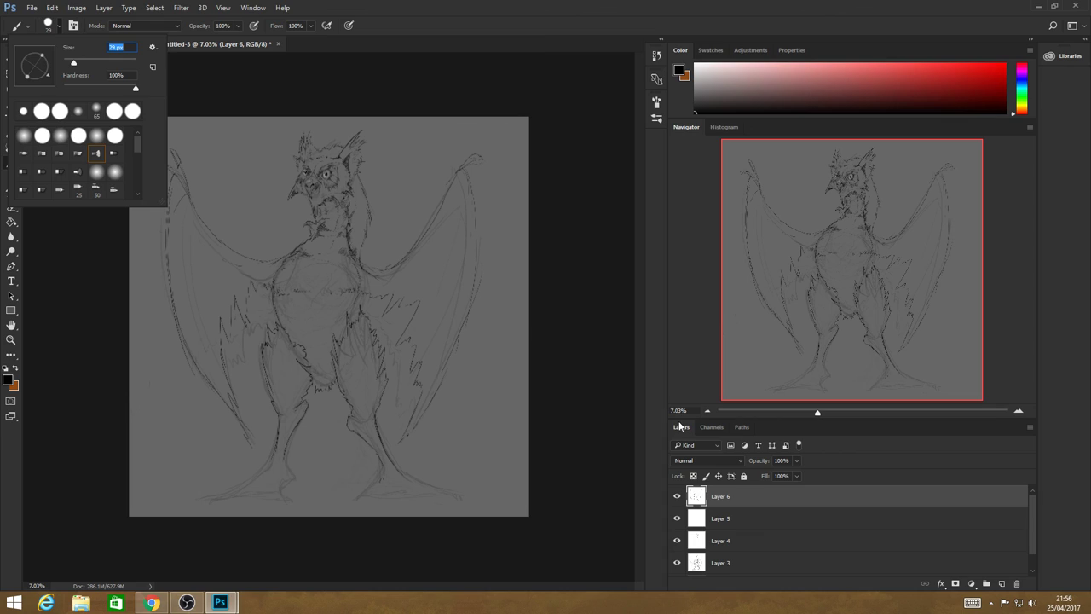
click(1001, 583)
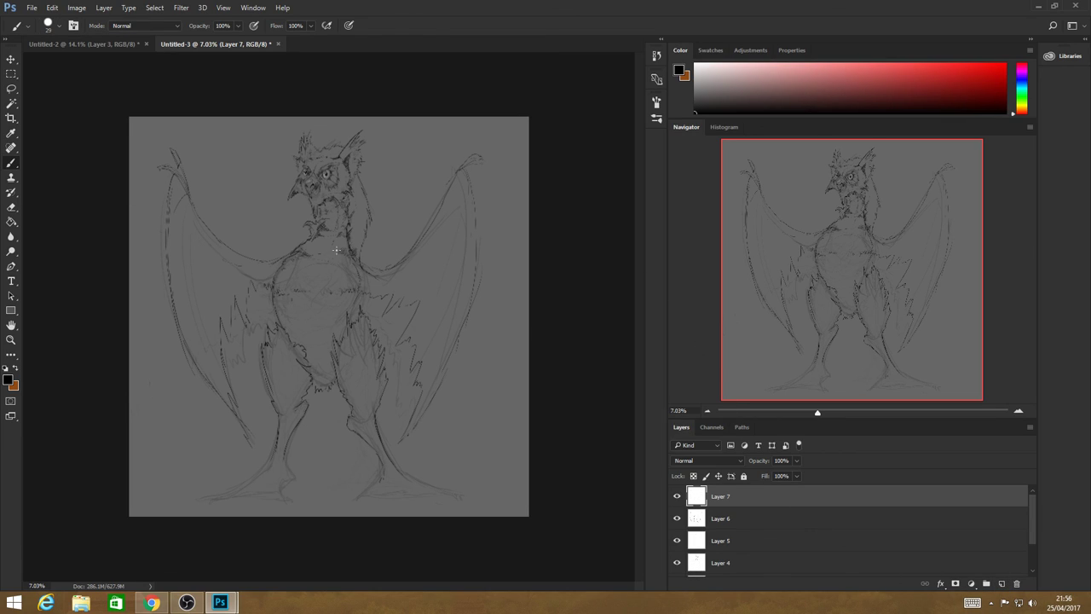
Brush rough strokes over the chest, face, thighs, wings and lower legs on Layer 7, and hide that layer.
mouse_move(298, 247)
mouse_down()
mouse_move(312, 298)
mouse_move(329, 289)
mouse_up()
drag(327, 157, 313, 166)
drag(279, 352, 281, 393)
drag(352, 368, 359, 398)
drag(461, 175, 415, 260)
drag(204, 223, 179, 206)
drag(278, 465, 263, 472)
drag(387, 467, 369, 429)
click(677, 495)
Examine the inked head, neck and shoulders up close and the creature as a whole with Layer 7 hidden.
click(11, 339)
mouse_move(307, 210)
mouse_down()
mouse_move(415, 241)
mouse_move(427, 260)
mouse_move(285, 178)
mouse_move(247, 183)
mouse_move(341, 240)
mouse_up()
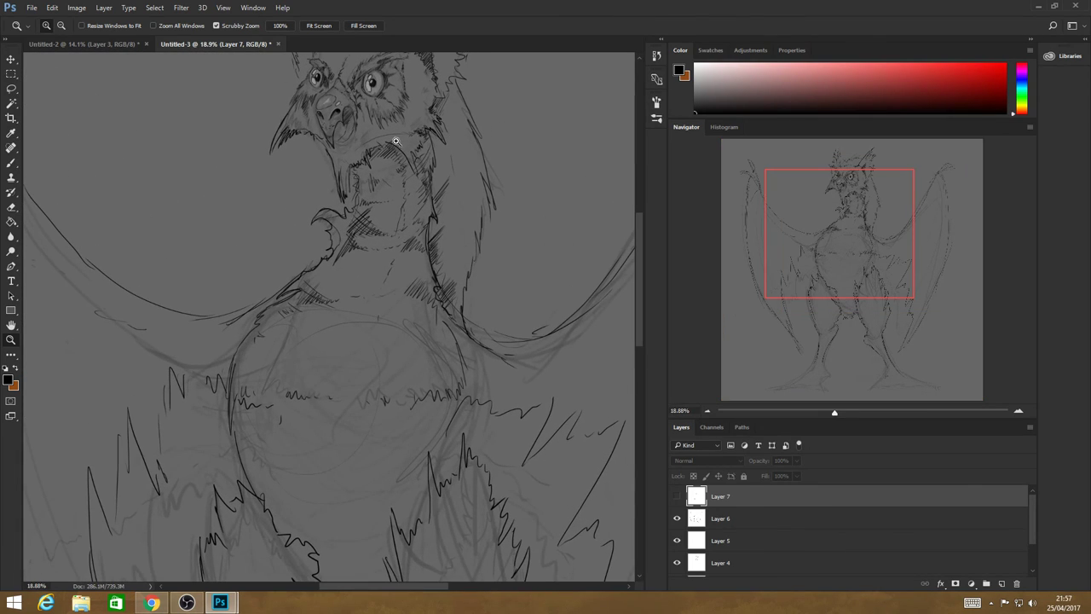
drag(399, 139, 430, 146)
drag(638, 246, 632, 224)
scroll(632, 221, up, 5)
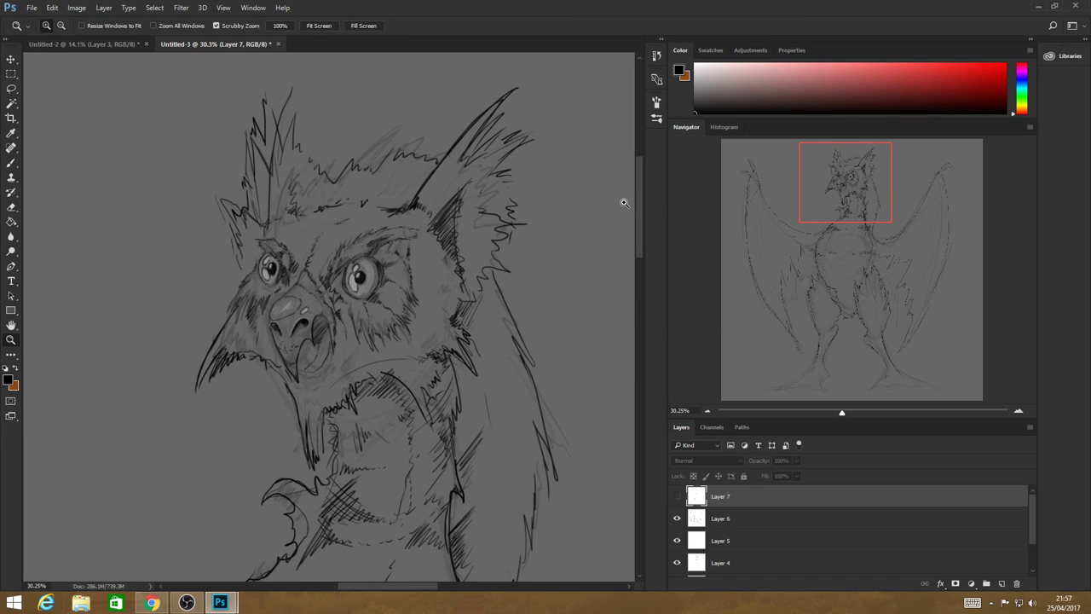
drag(425, 343, 393, 336)
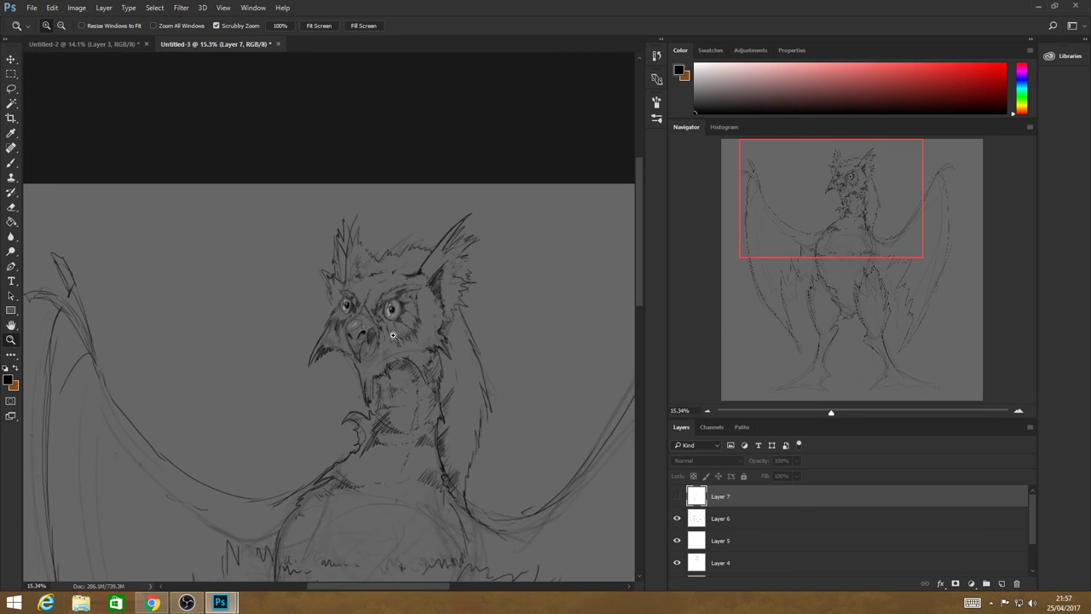
mouse_move(470, 394)
mouse_down()
mouse_move(397, 374)
mouse_move(407, 356)
mouse_move(452, 383)
mouse_up()
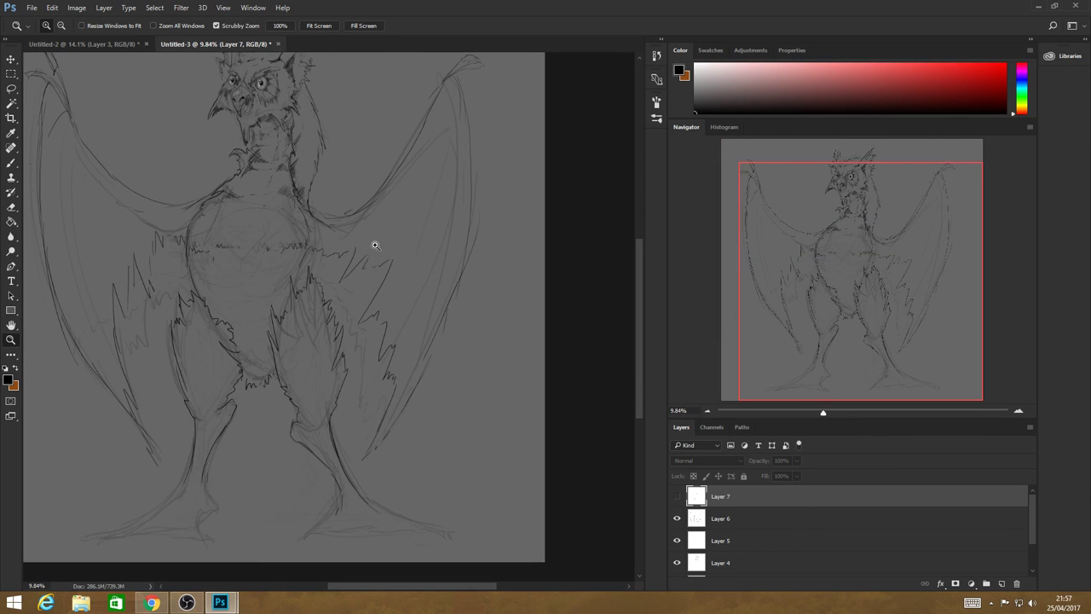
drag(641, 334, 640, 290)
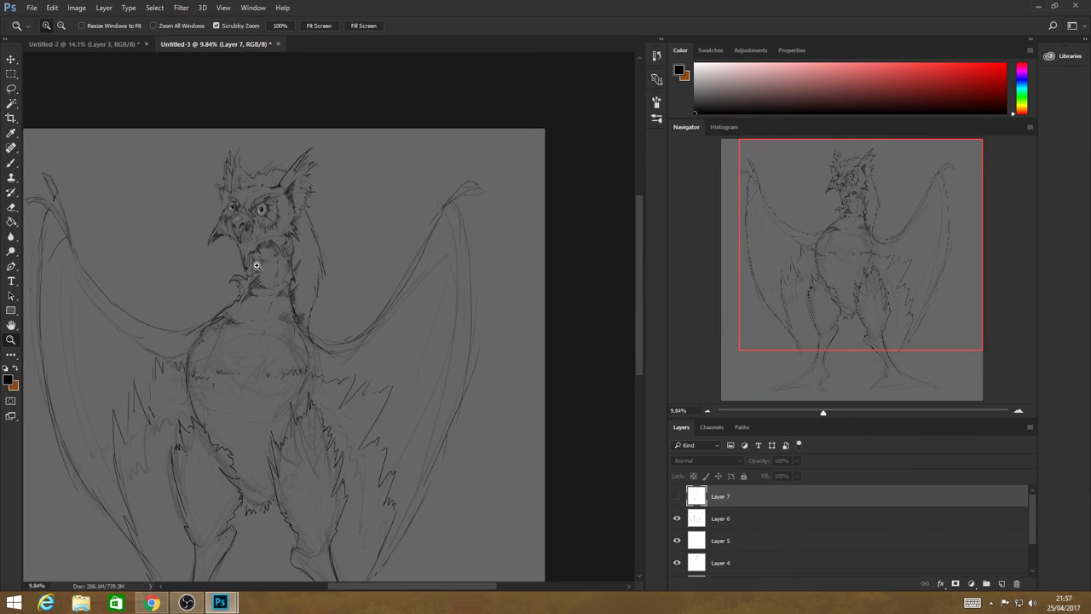
drag(257, 267, 339, 310)
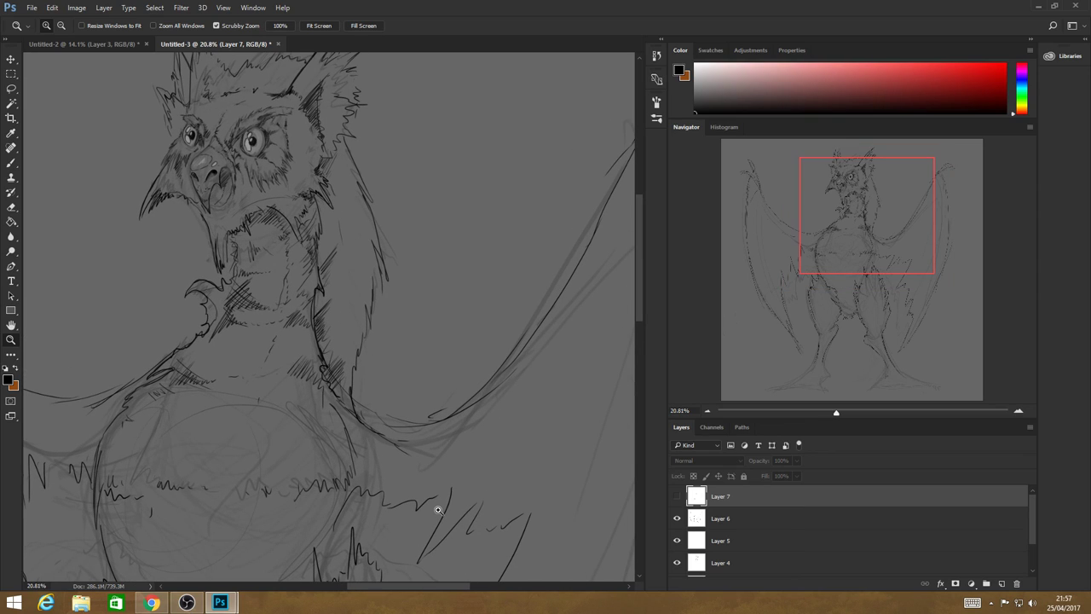
scroll(397, 587, left, 3)
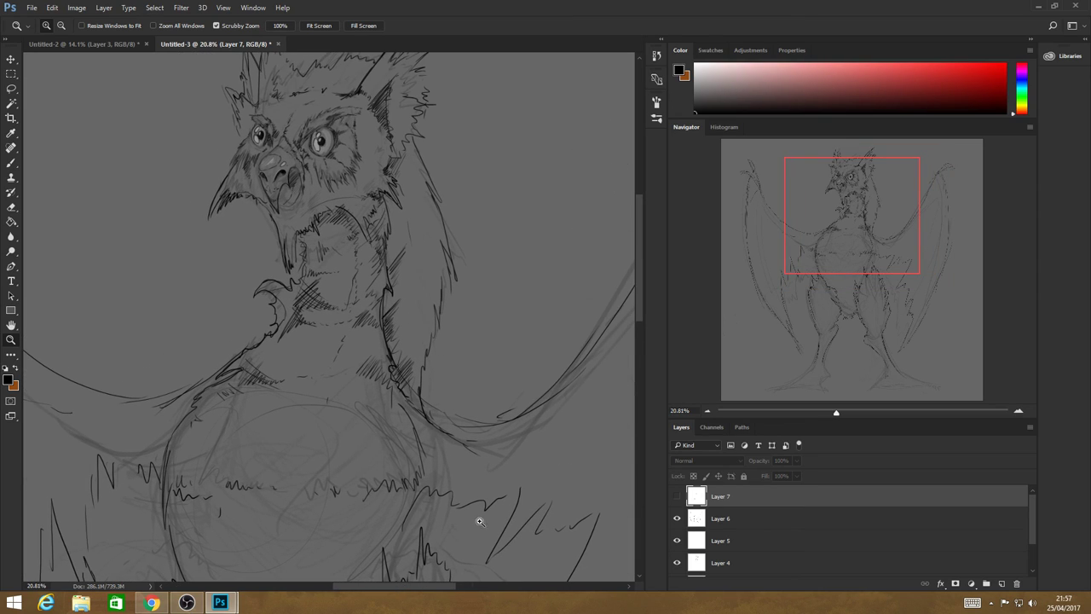
scroll(639, 298, up, 3)
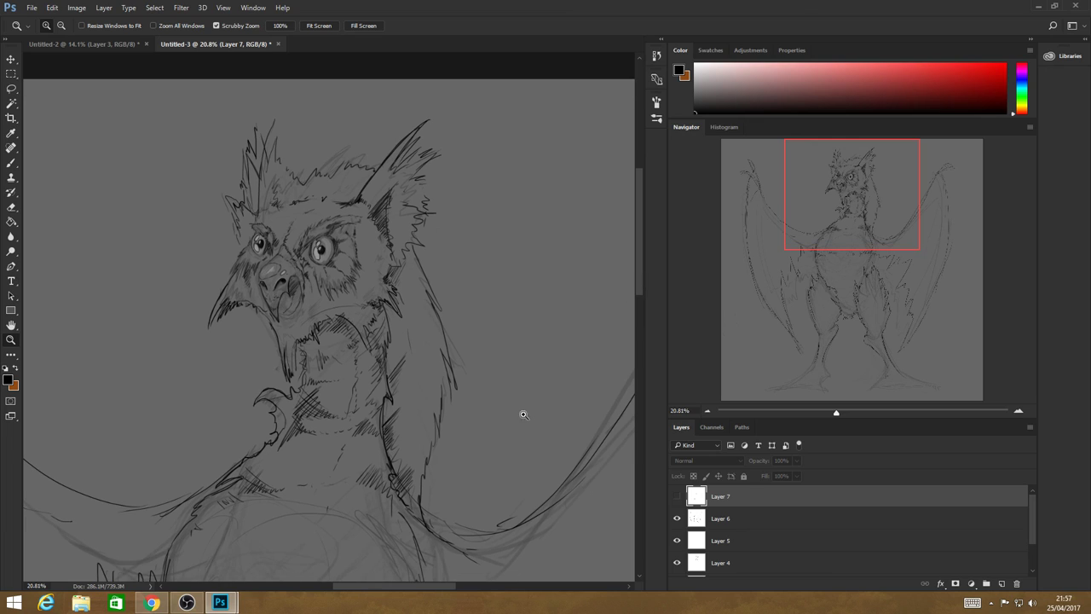
drag(421, 389, 440, 397)
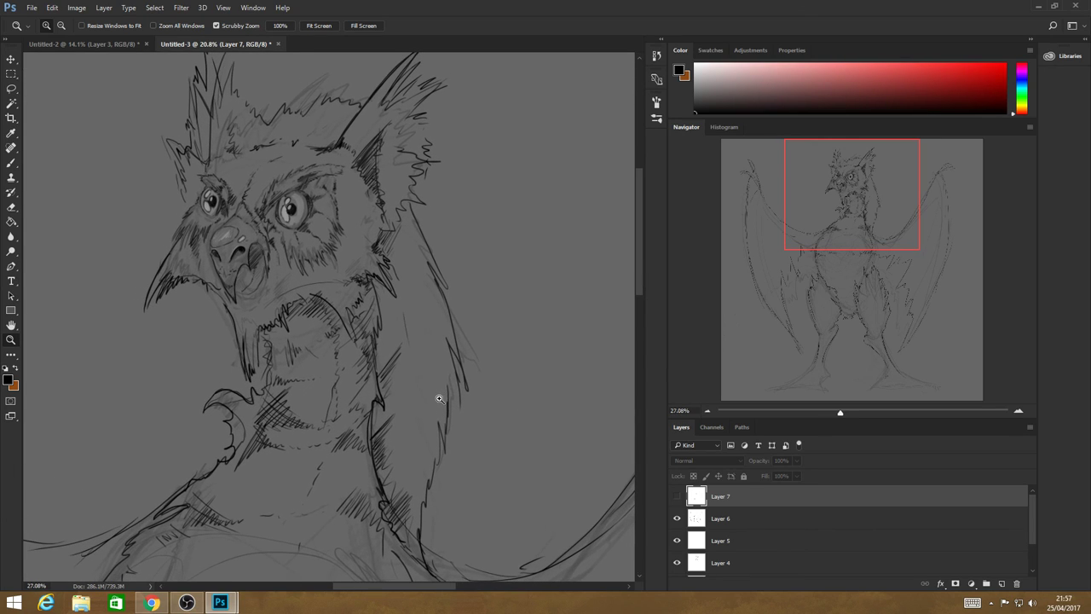
scroll(639, 252, up, 3)
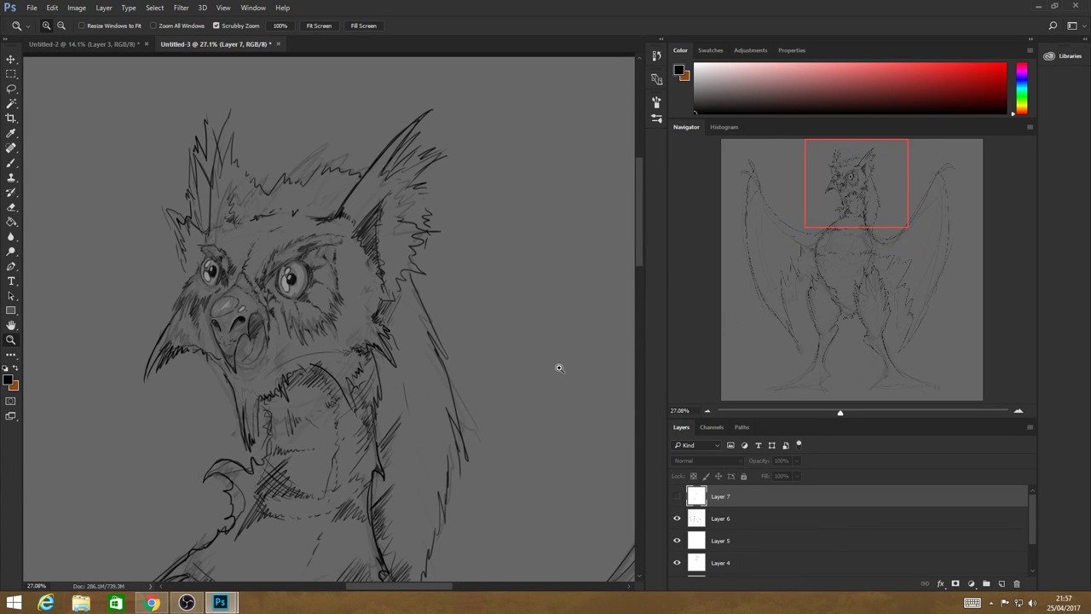
mouse_move(531, 433)
mouse_down()
mouse_move(499, 423)
mouse_move(511, 428)
mouse_up()
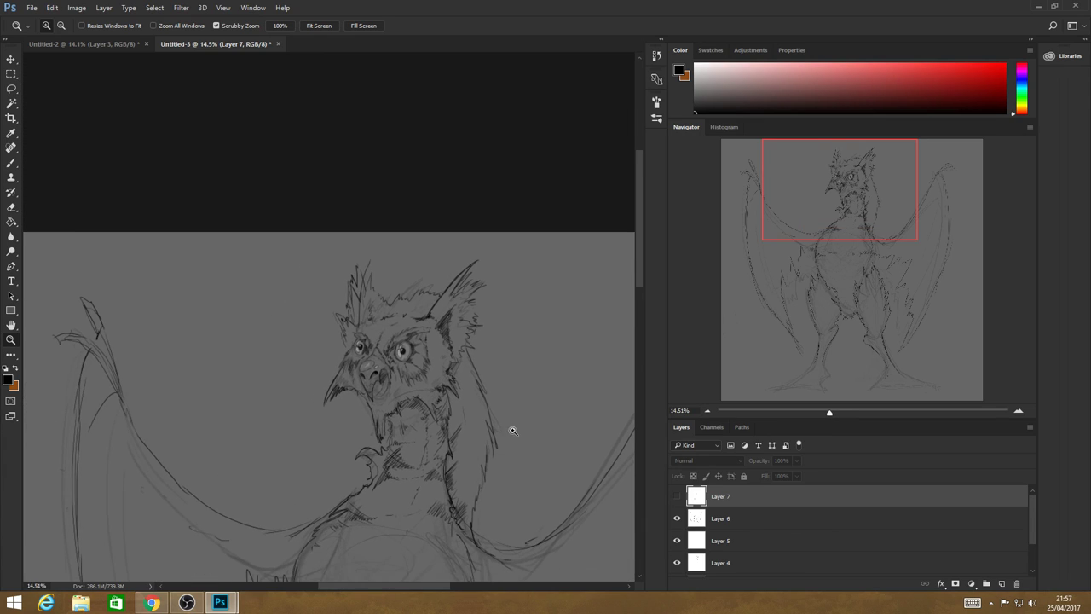
scroll(639, 265, down, 2)
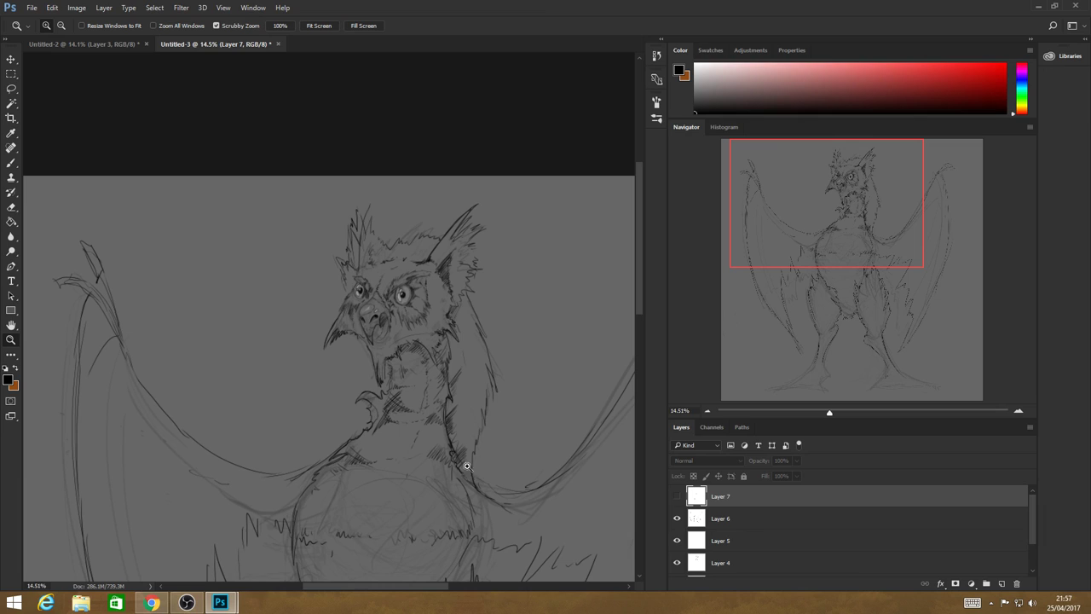
mouse_move(465, 466)
mouse_down()
mouse_move(451, 453)
mouse_move(468, 458)
mouse_up()
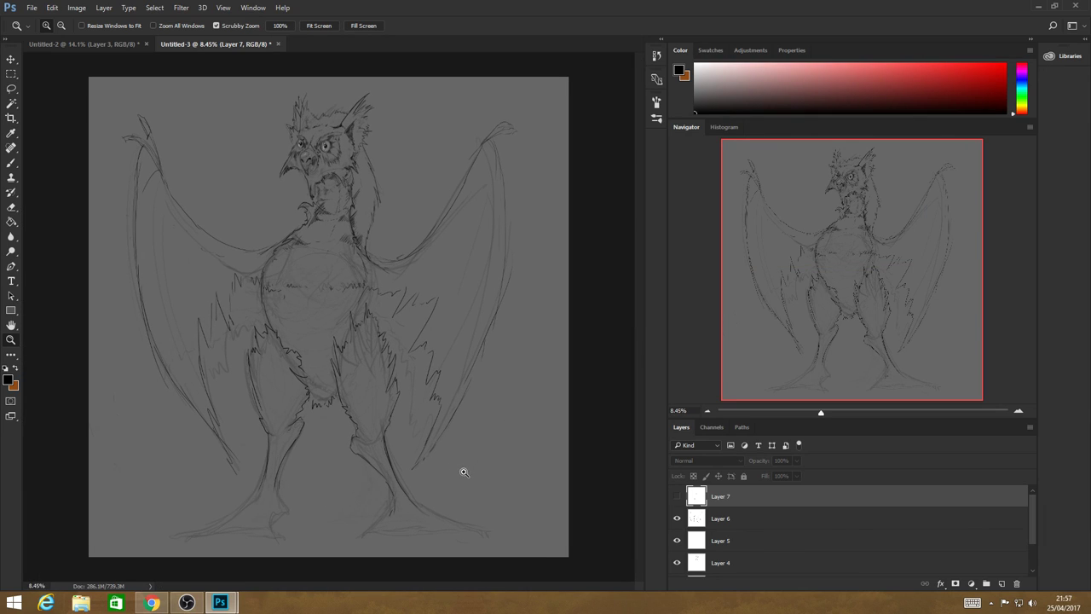